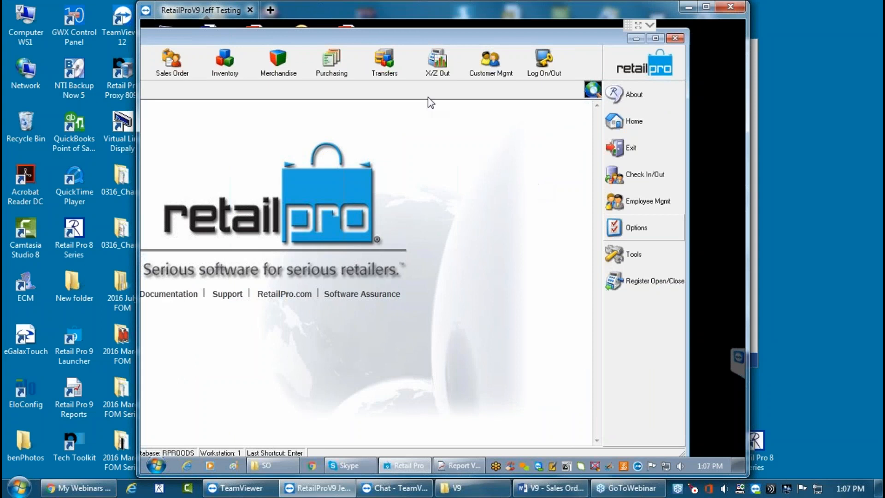
Step: Start a new sales order of type Customer Order and assign the customer by looking up their last name
left_click_drag(420, 35, 470, 28)
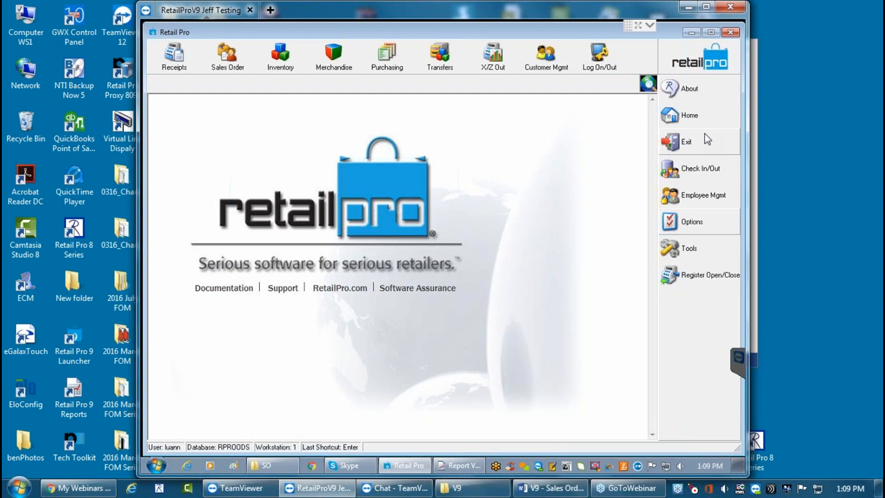
left_click(232, 68)
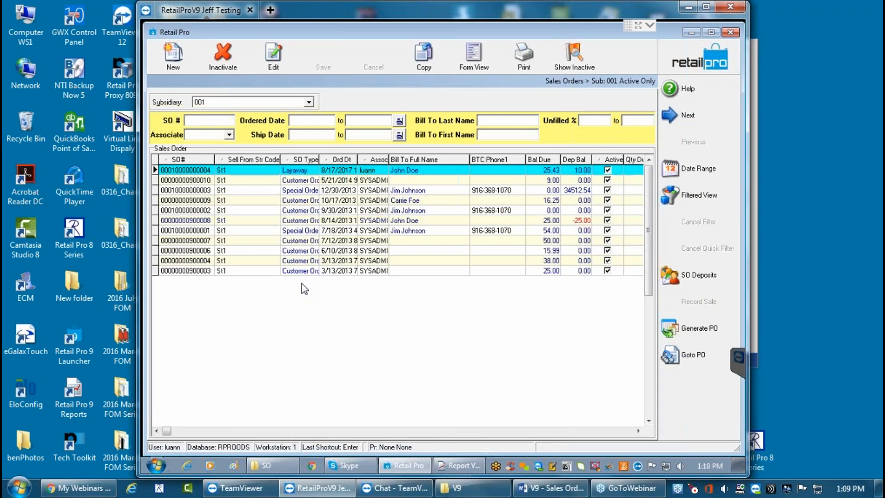
left_click(168, 54)
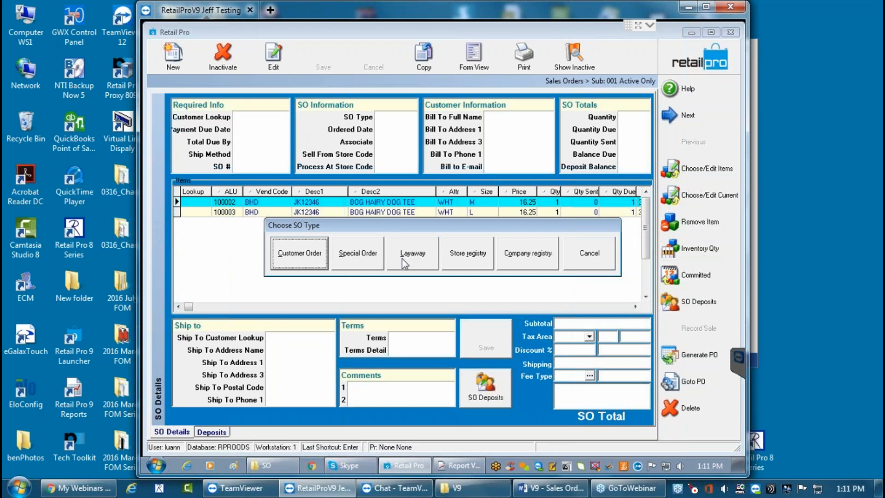
left_click(308, 255)
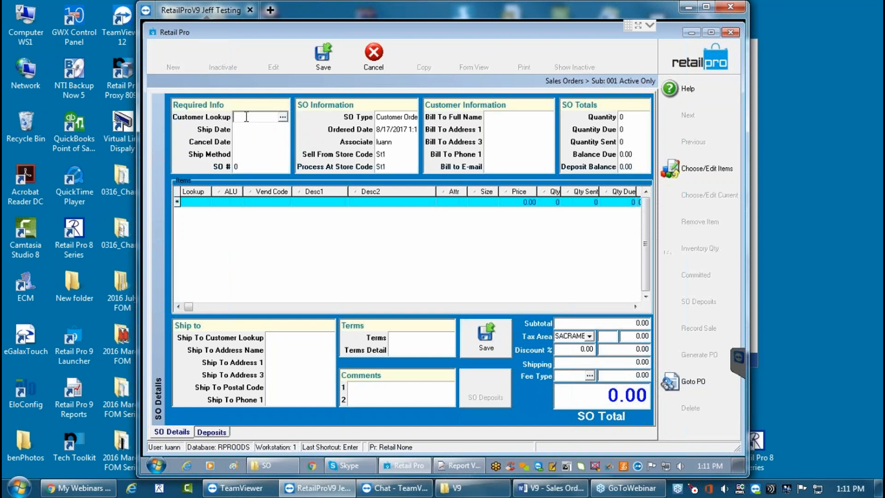
type("doe")
key("Return")
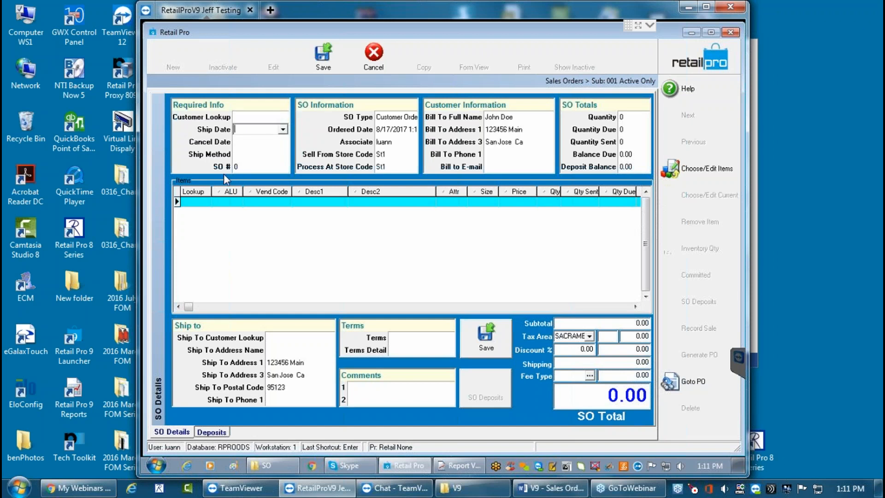
Step: Look up items with *4*, add item 100004 (BOG HAIRY DOG TEE, WHT, XL) to the customer order, and save it
left_click(195, 203)
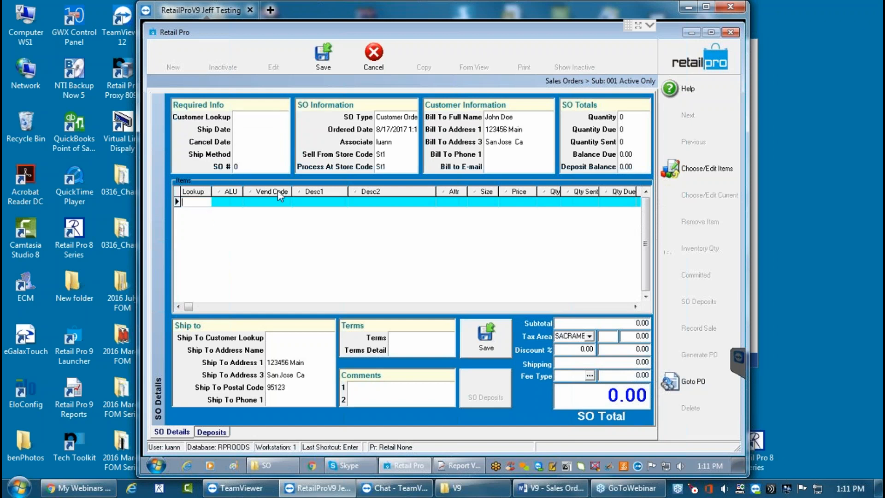
type("*4*")
key("Return")
left_click(411, 225)
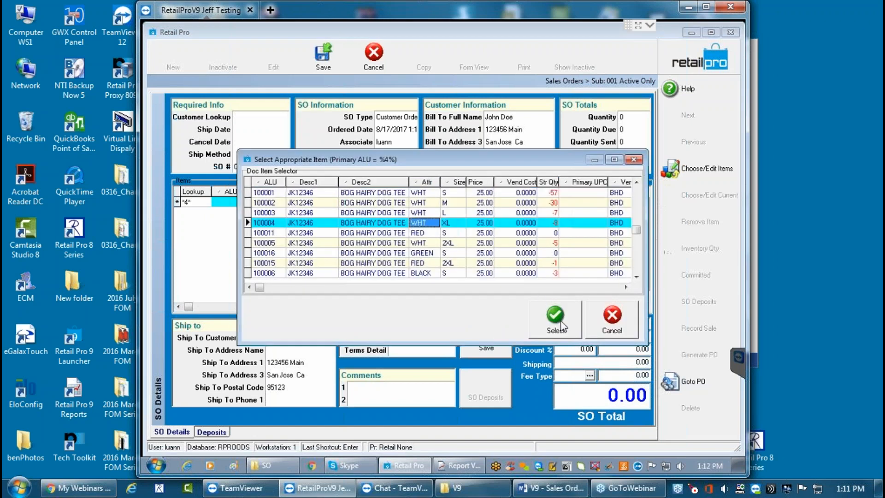
left_click(555, 318)
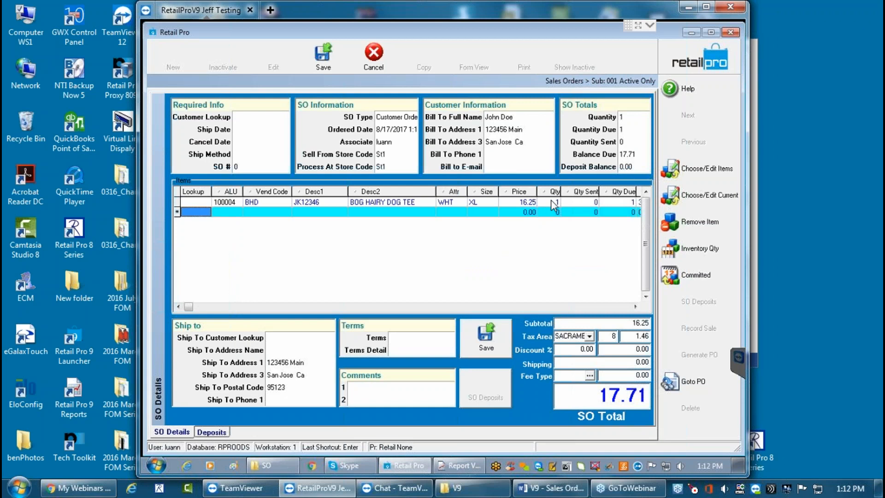
left_click(483, 336)
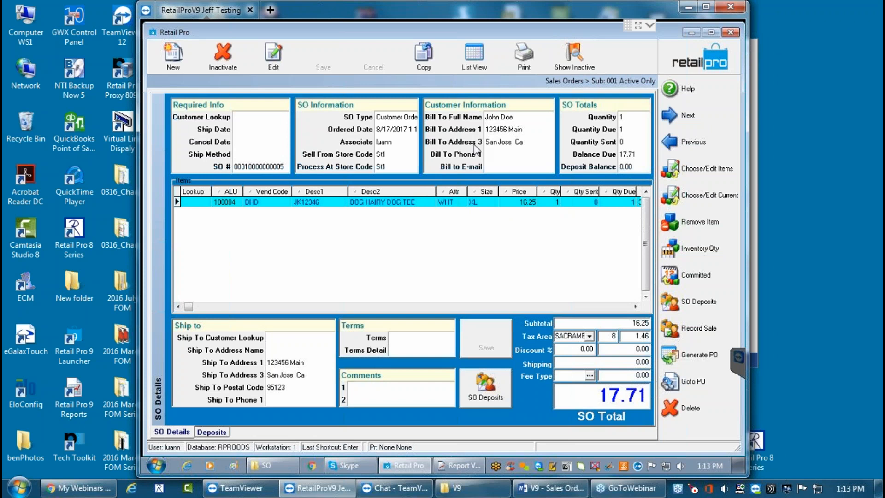
Step: Open the special order dated 12/30/2013 from the sales order list and examine its BHD EAGLE TEE item line
left_click(477, 60)
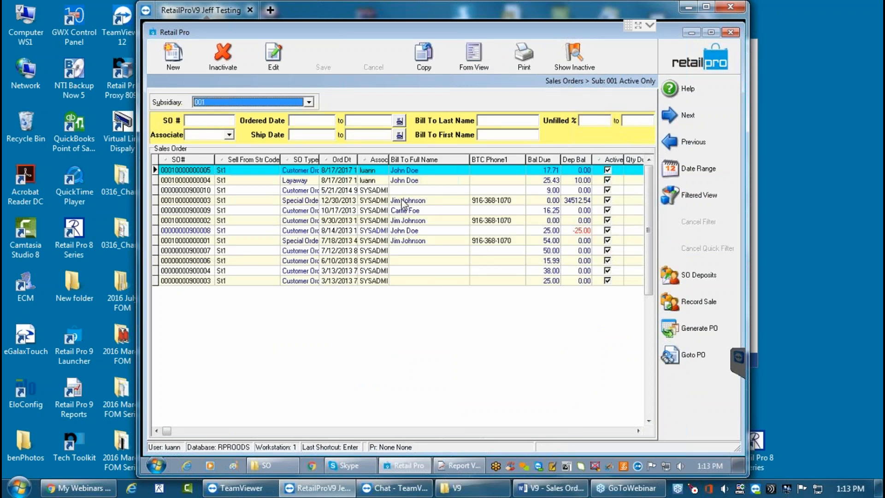
left_click(305, 200)
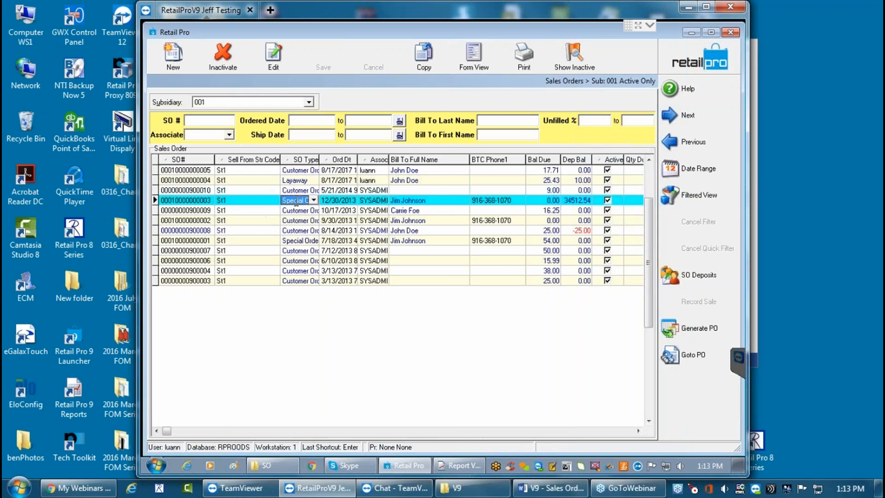
left_click(478, 58)
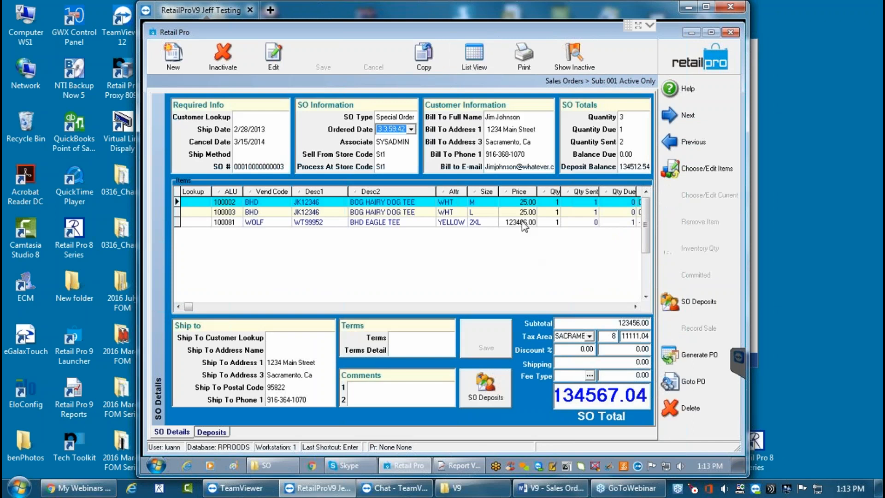
left_click(507, 223)
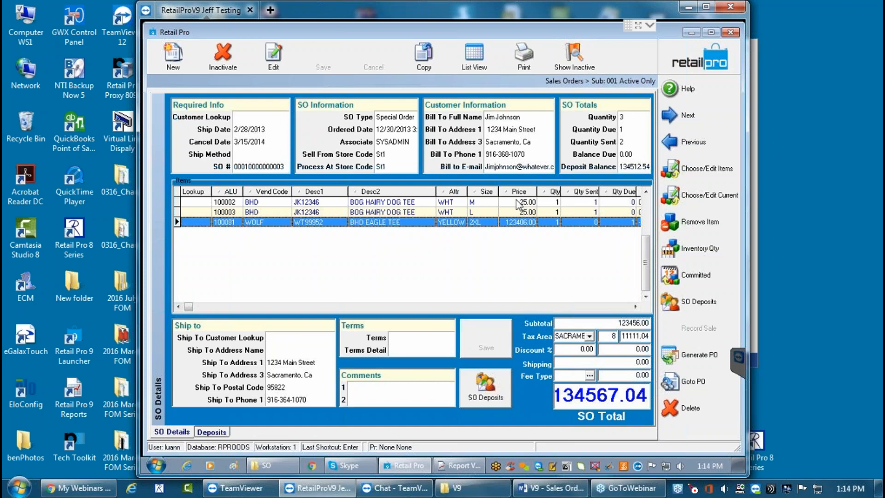
left_click(522, 222)
Step: Review the special order's history, deposits and due table, and return to its SO details
left_click(212, 431)
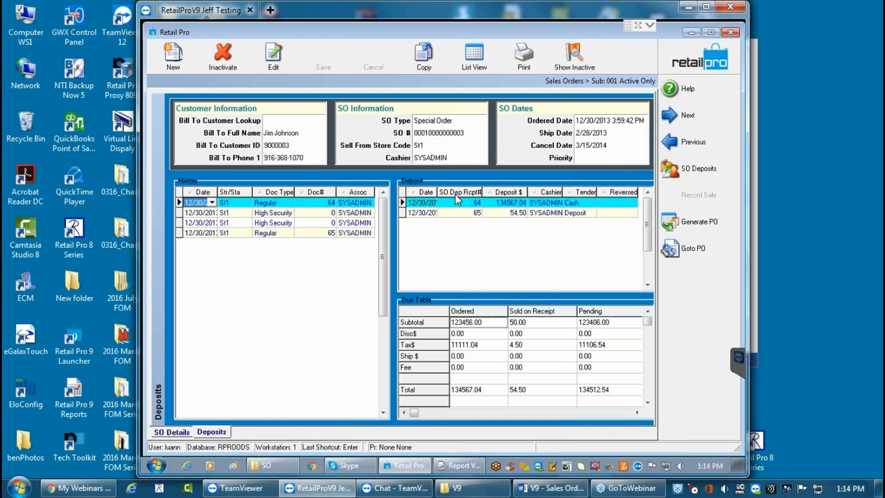
left_click(508, 203)
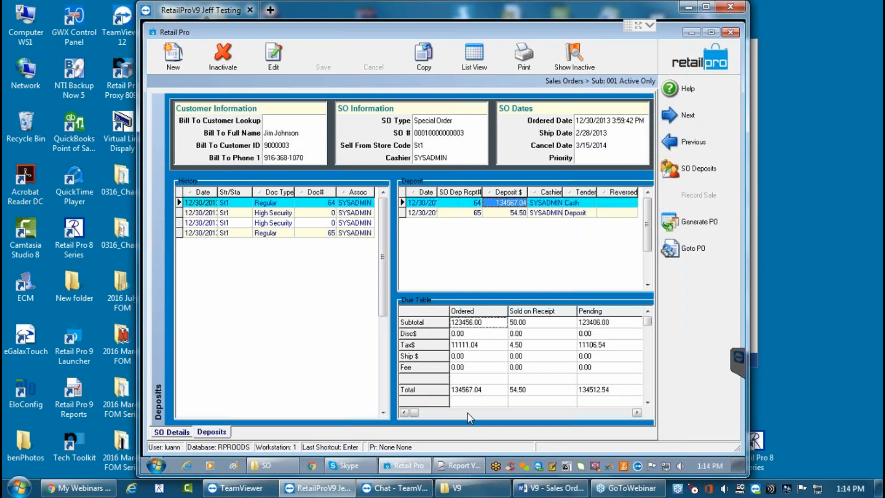
left_click(473, 56)
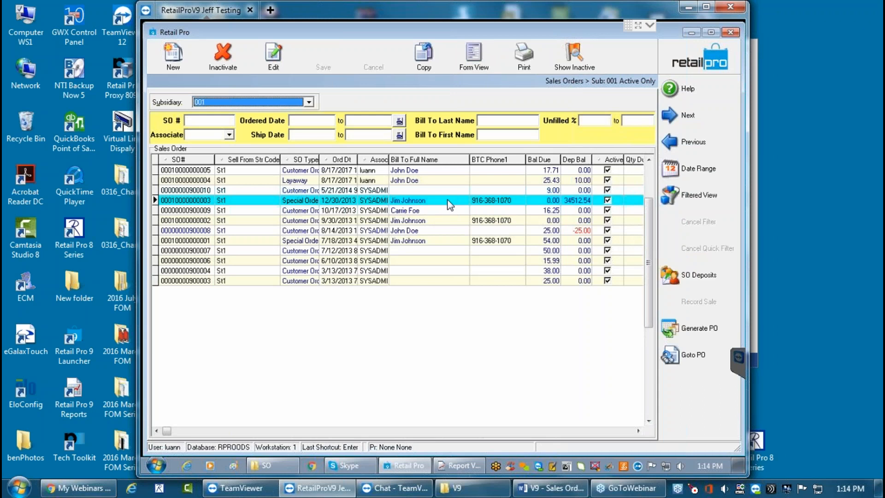
left_click(471, 58)
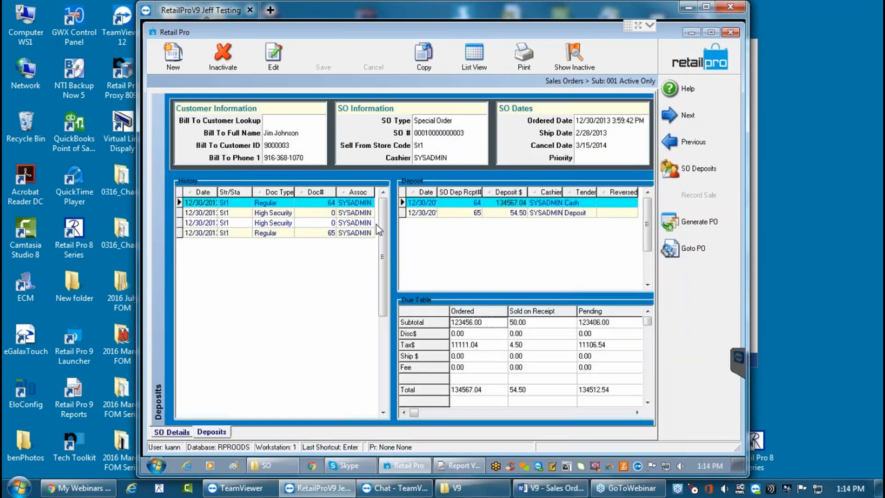
left_click(170, 433)
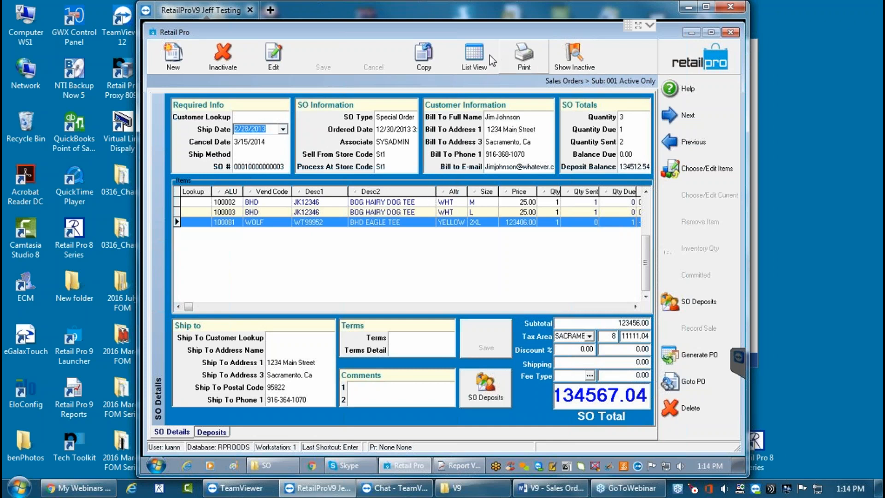
Step: Go back to the sales order list and widen the SO Type column so the full type names fit
left_click(474, 57)
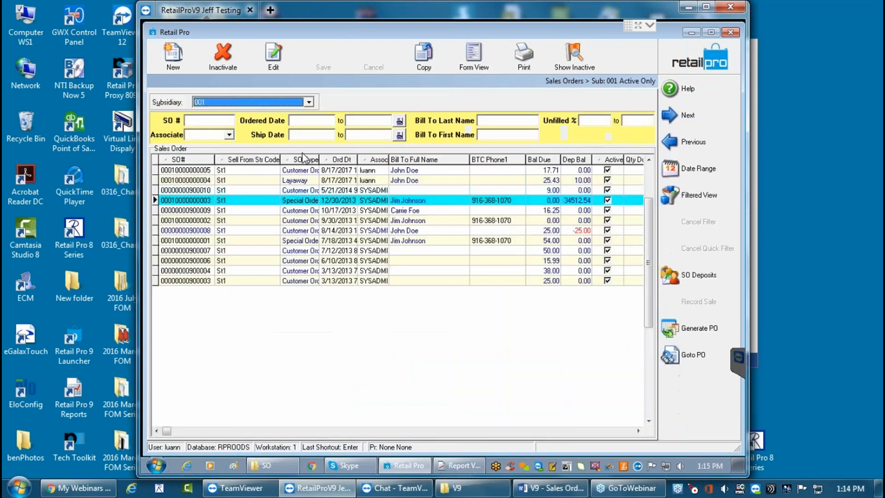
left_click(301, 199)
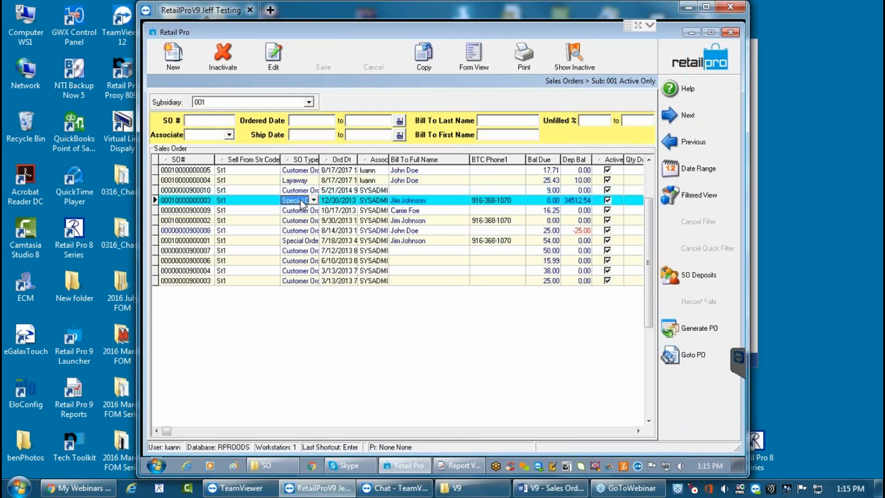
left_click_drag(320, 159, 340, 160)
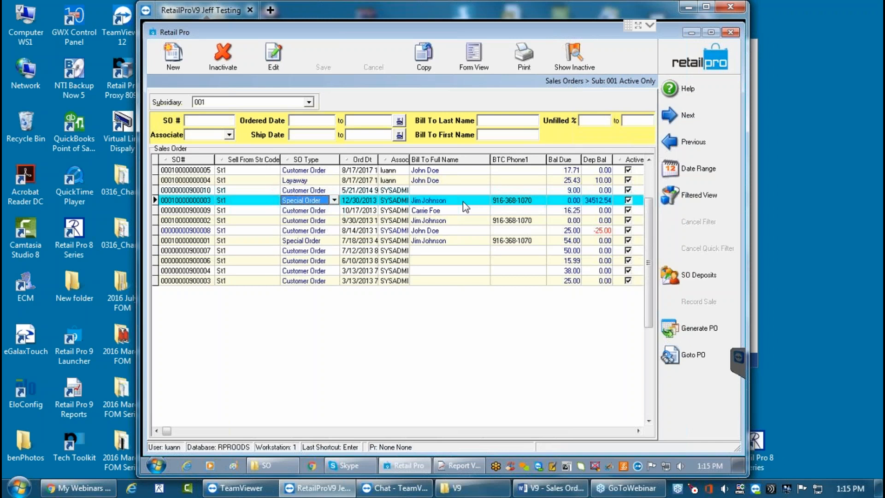
Step: Preview the printout of the 12/30/2013 special order and close the preview without saving the report
left_click(525, 53)
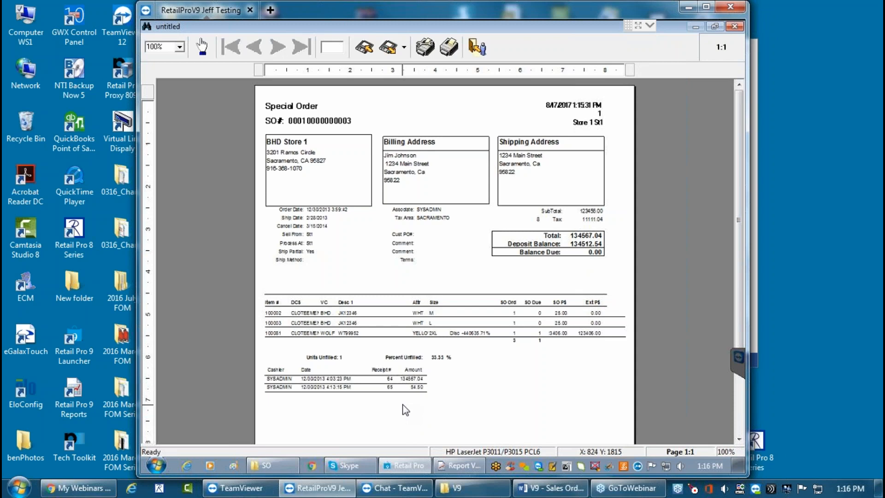
left_click(477, 47)
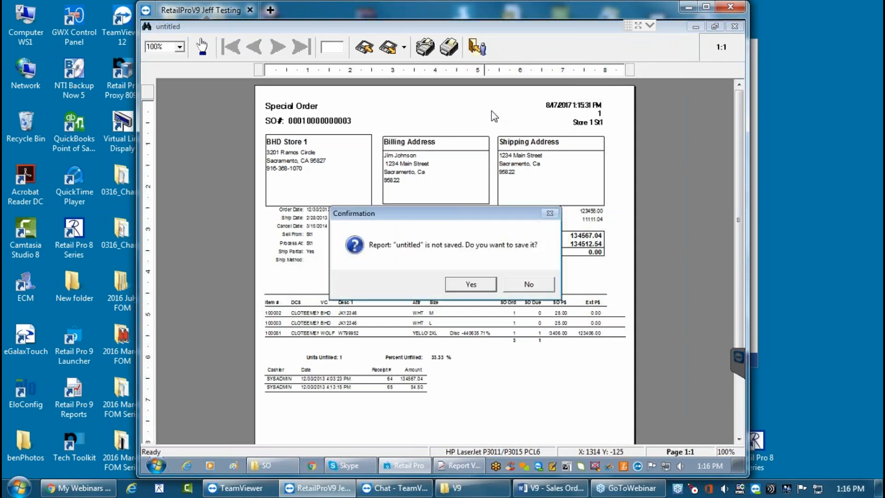
left_click(541, 285)
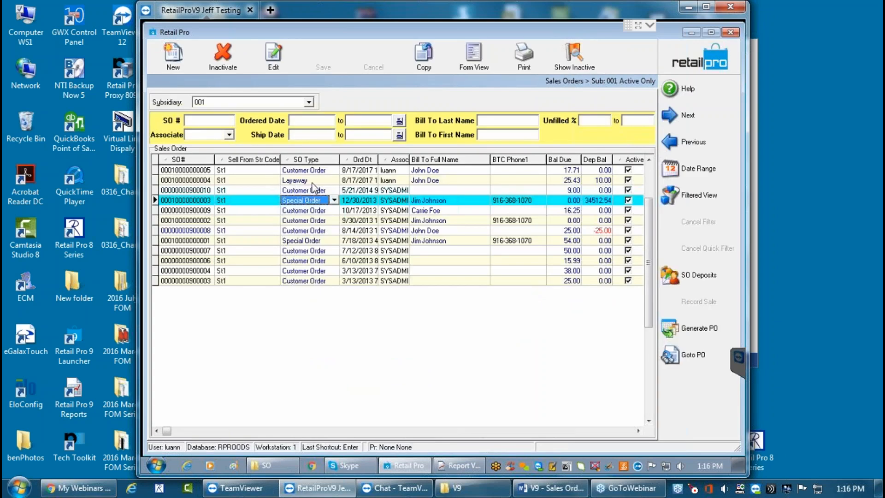
Step: Preview the printout of the customer order dated 8/17/2017 and close it without saving the report
left_click(305, 170)
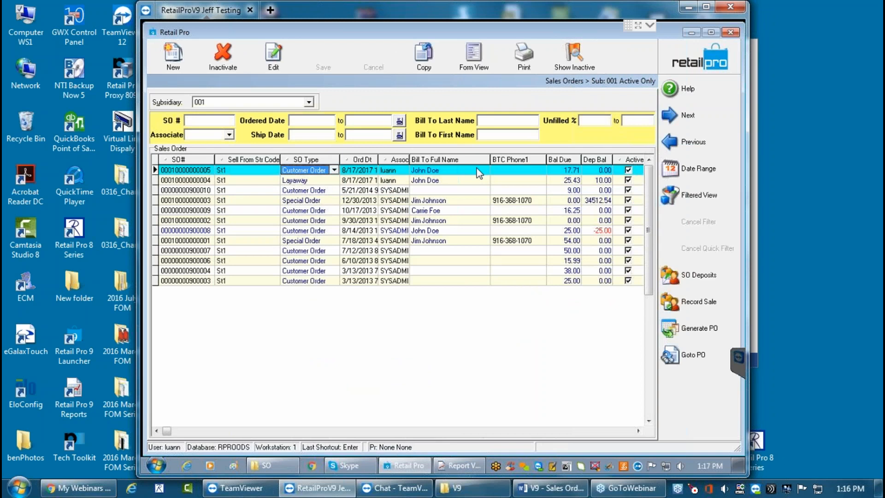
left_click(524, 54)
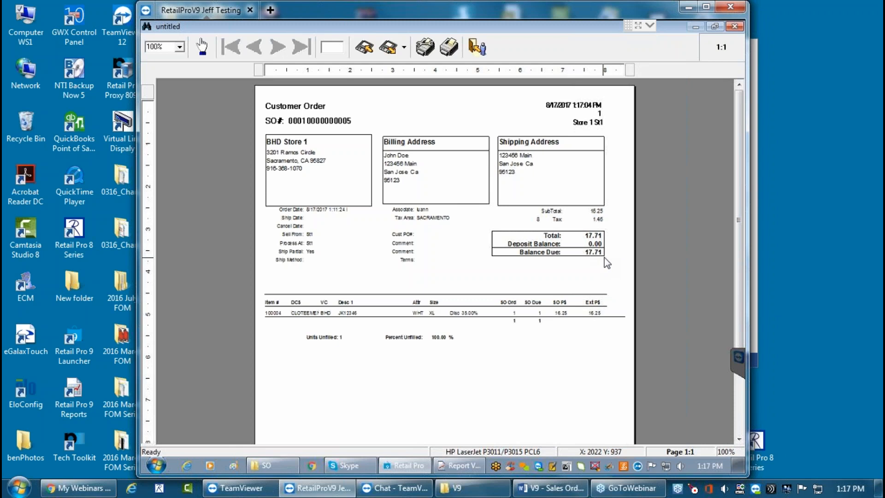
left_click(475, 45)
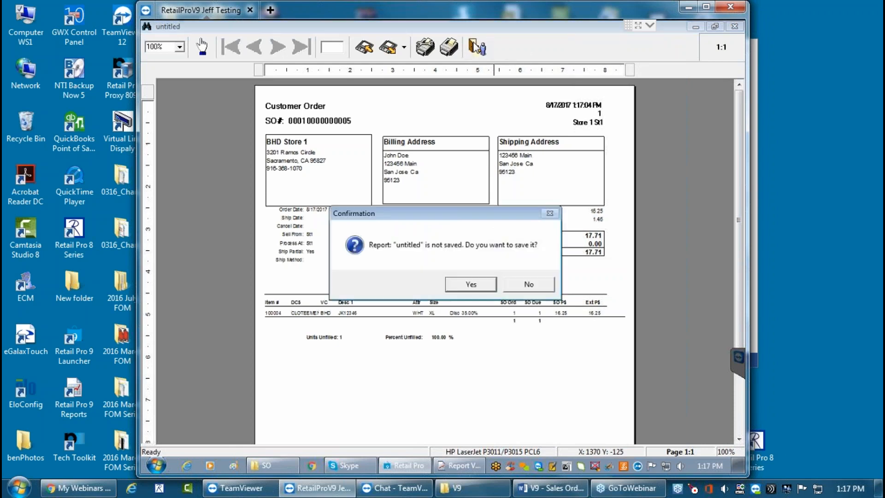
left_click(528, 285)
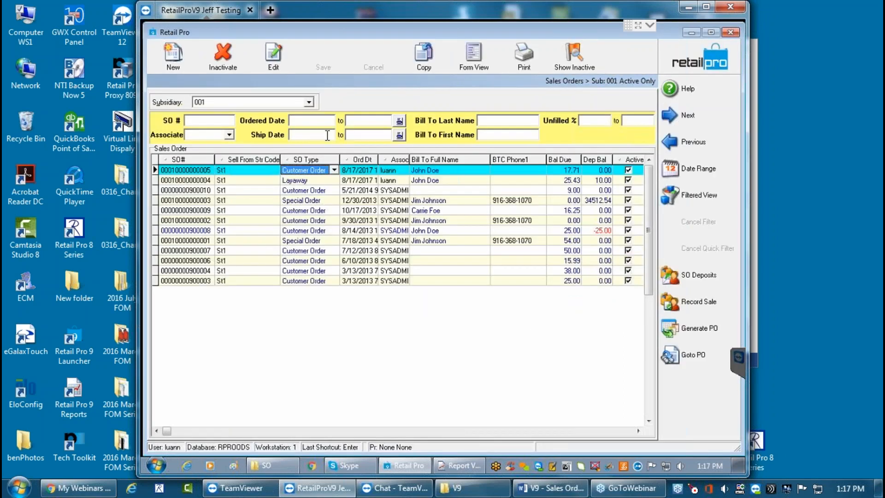
Step: Preview the layaway order's receipt down to the layaway policy line, discard the report, and return to the home screen
left_click(340, 181)
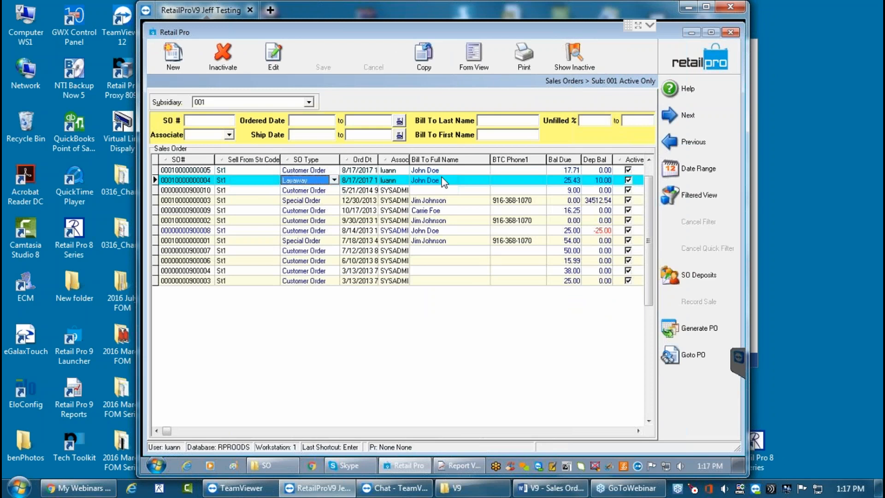
left_click(523, 51)
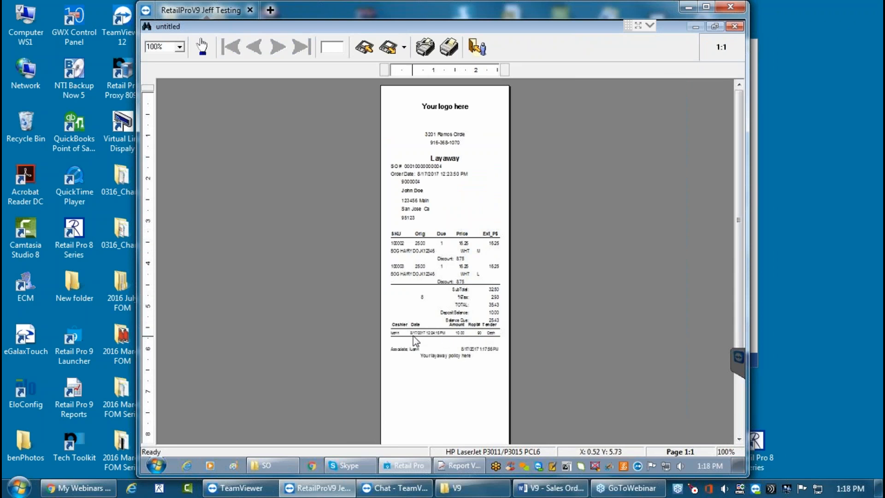
scroll(413, 336, "up", 2)
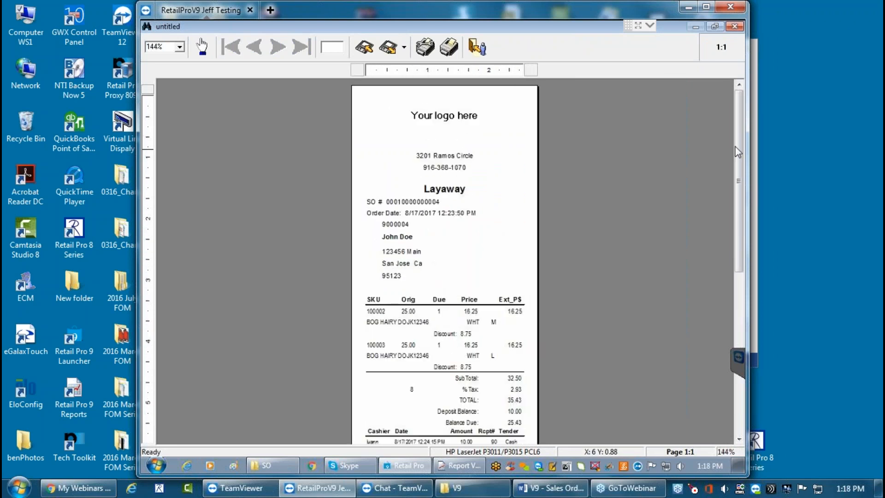
left_click_drag(742, 162, 742, 218)
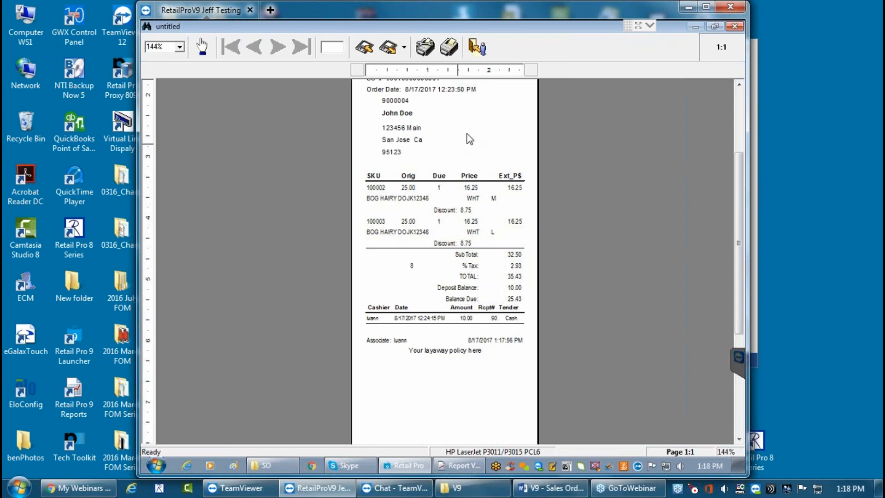
left_click(477, 50)
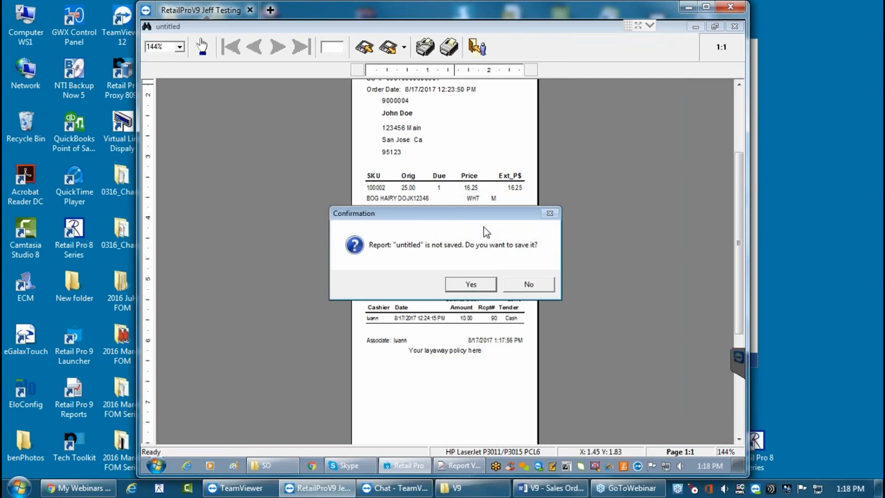
left_click(528, 285)
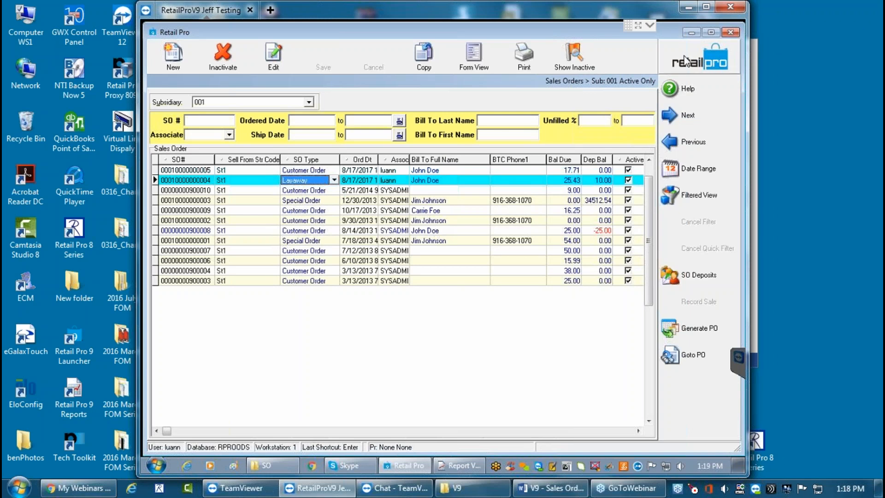
left_click(659, 59)
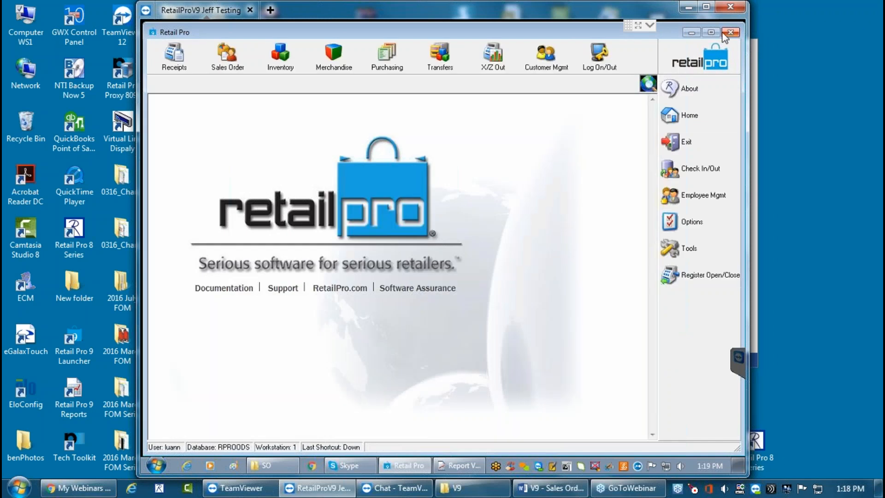
Step: Open the sales order options in the system preferences, under the local point of sale preferences
left_click(698, 224)
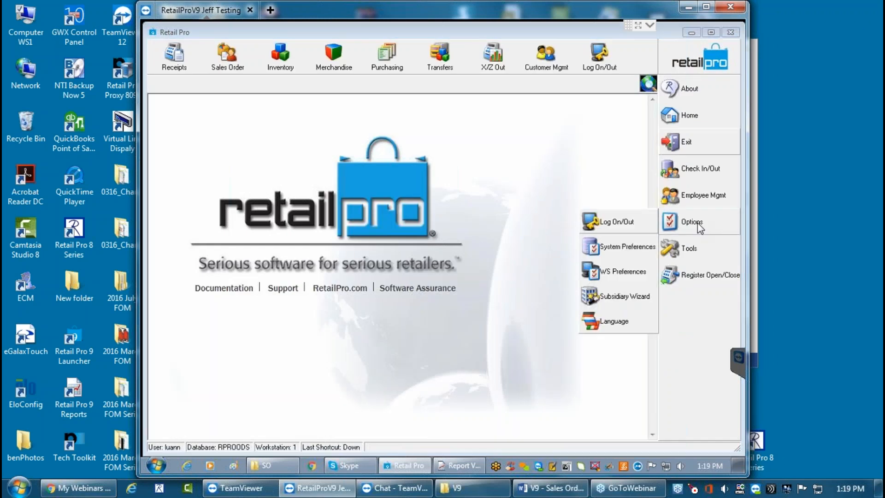
left_click(616, 249)
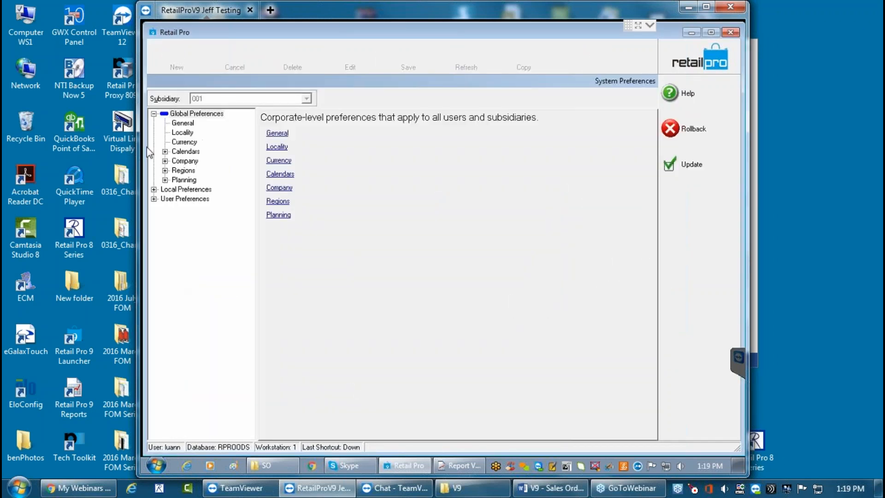
left_click(153, 189)
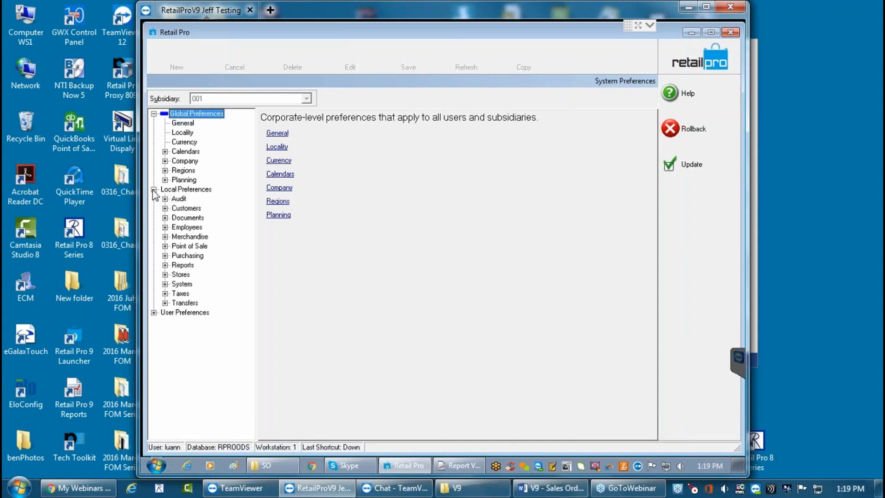
left_click(164, 246)
left_click(176, 294)
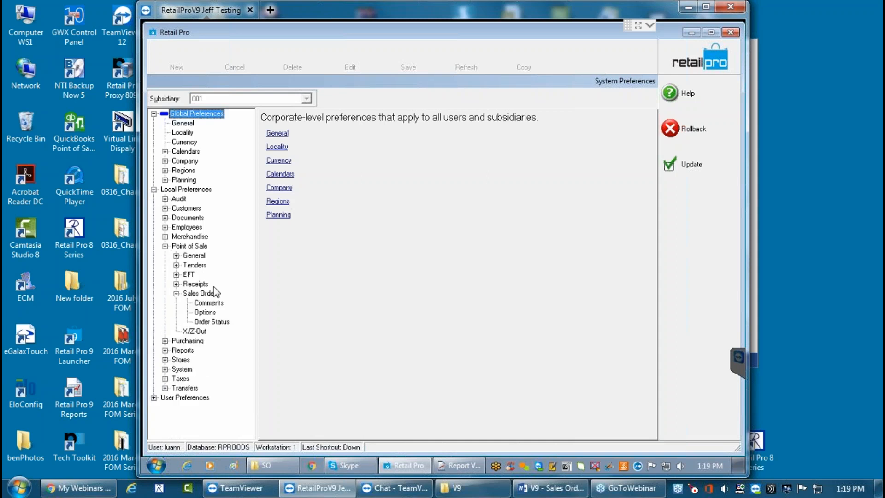
left_click(207, 313)
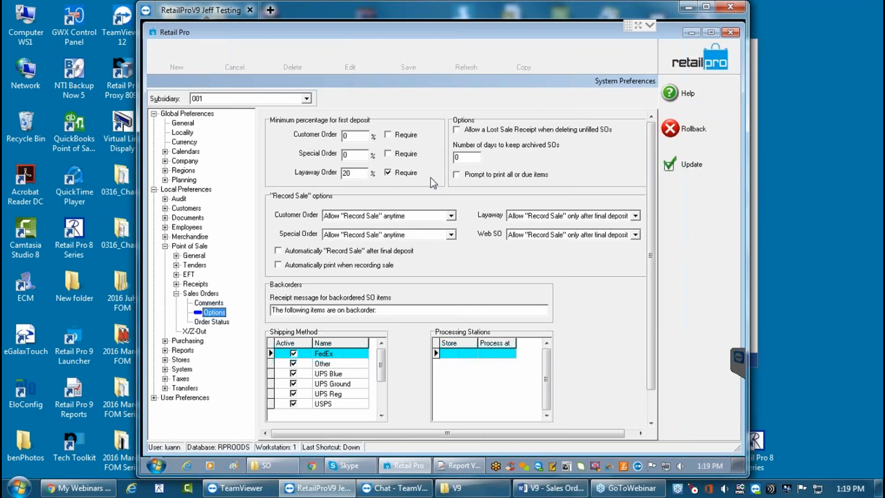
Step: Set the minimum percentage for the first deposit on customer orders to 50%
left_click(357, 172)
left_click_drag(357, 172, 342, 173)
left_click(353, 153)
left_click(355, 135)
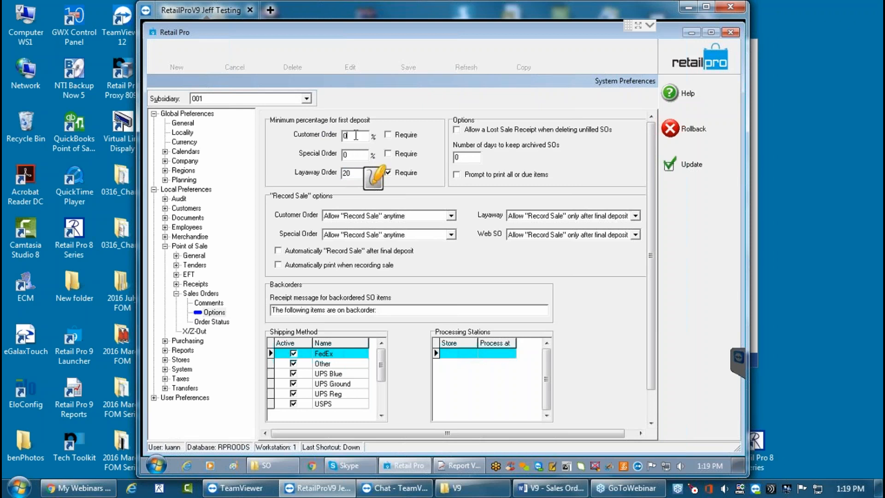
double_click(356, 135)
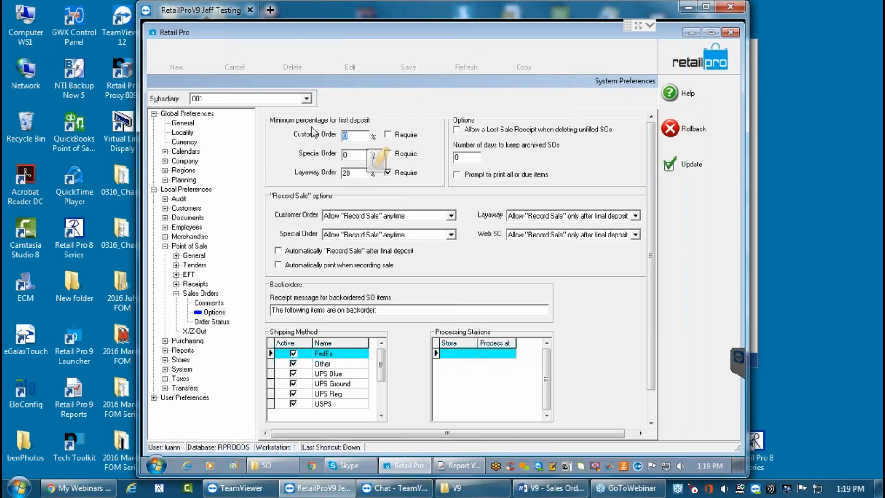
type("50")
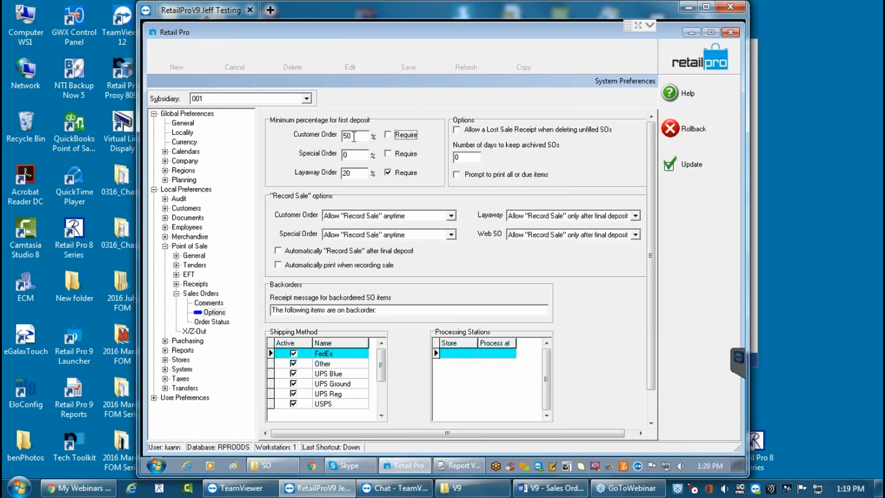
Step: Set the special order minimum first deposit to 50%, make it required, and update the system preferences
left_click(351, 153)
key("BackSpace")
type("50")
left_click(389, 154)
left_click(692, 165)
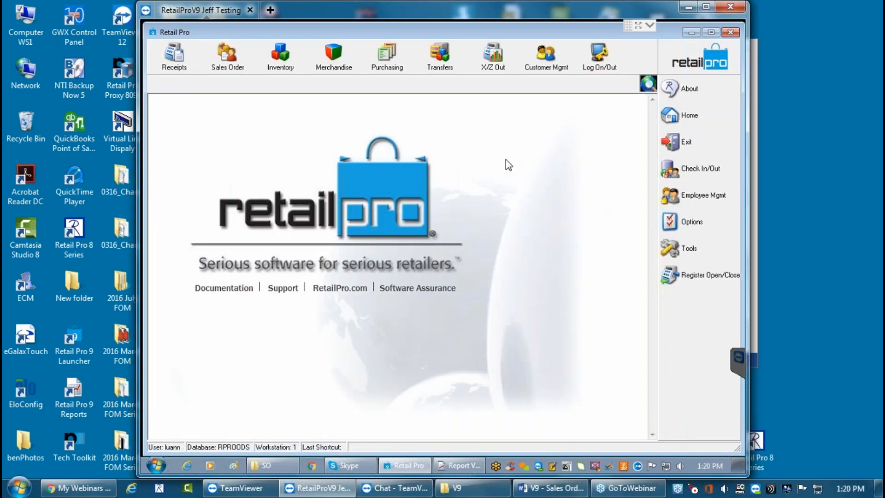
Step: Open the customer order dated 8/17/2017 from the sales order list in form view
left_click(230, 65)
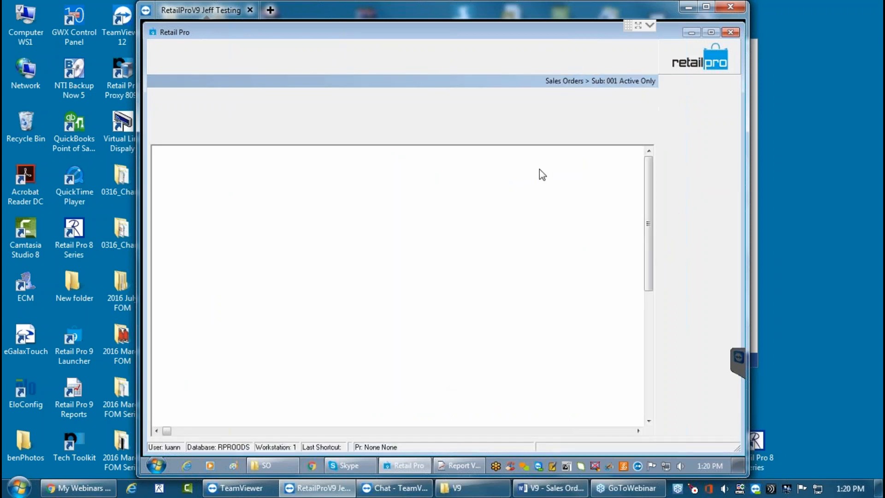
left_click(305, 173)
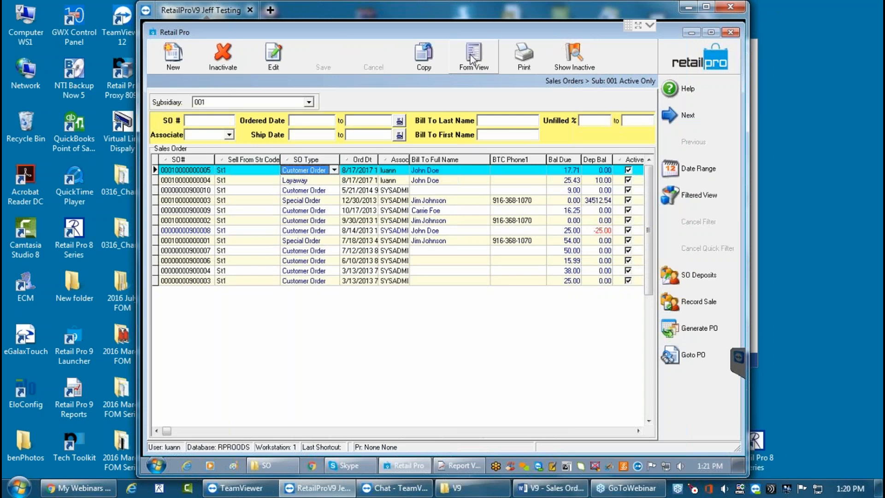
left_click(454, 180)
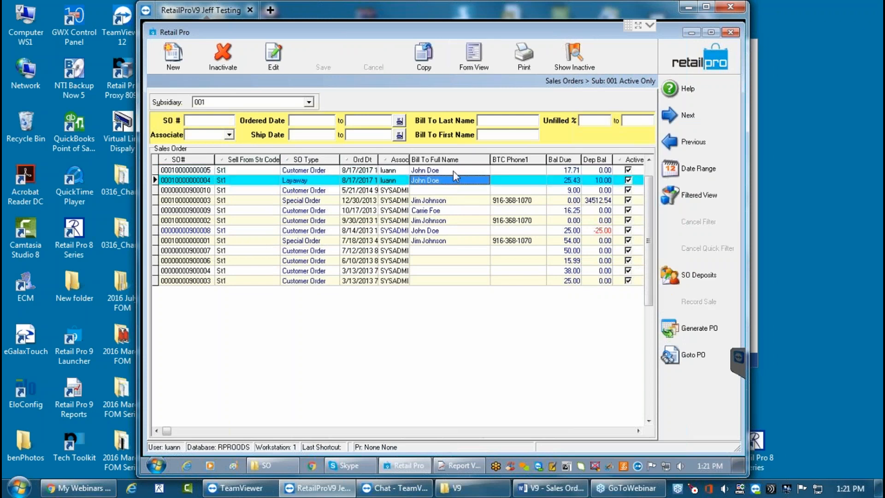
left_click(452, 171)
left_click(473, 54)
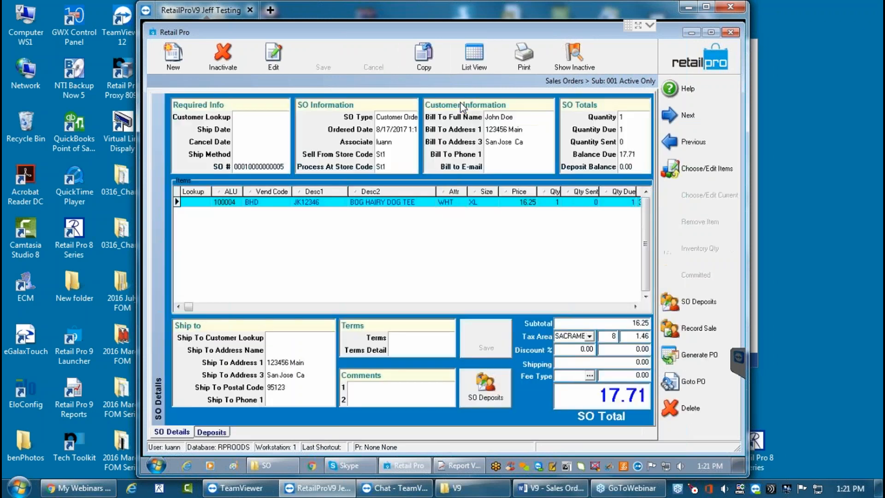
Step: Show the committed quantities of the order's BOG HAIRY DOG TEE item for store St1 - BHD Store 1
left_click(432, 202)
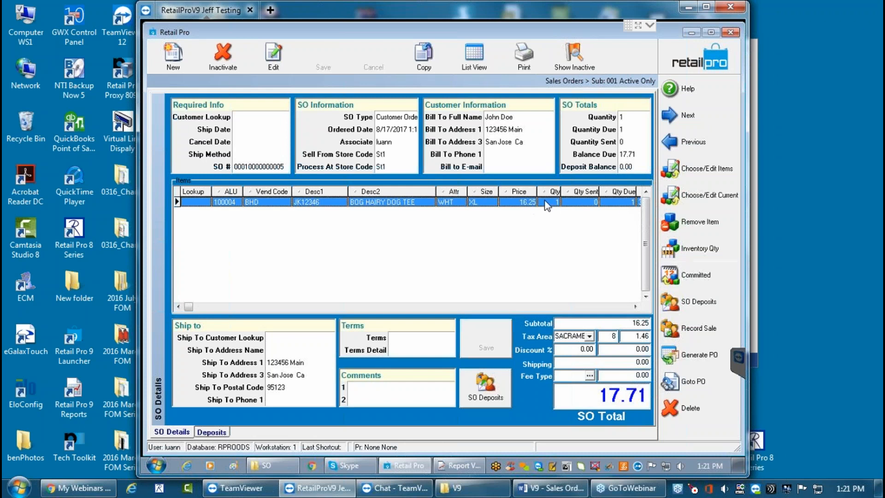
left_click(709, 277)
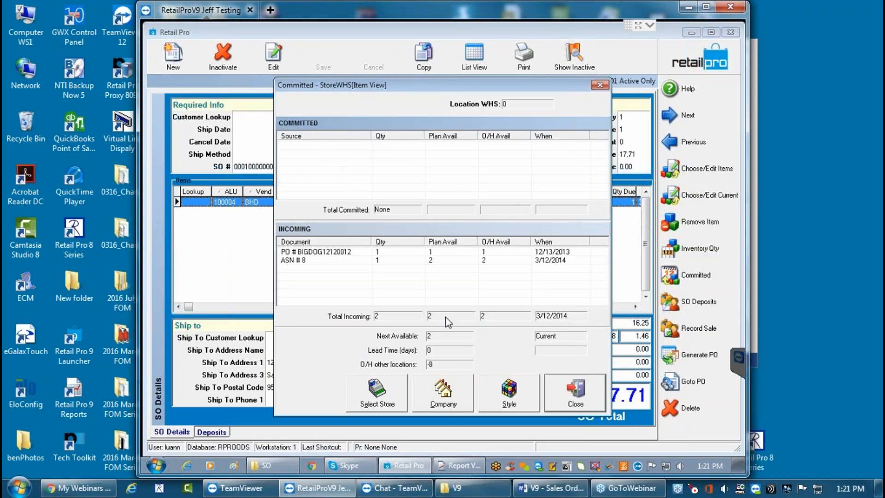
left_click(380, 391)
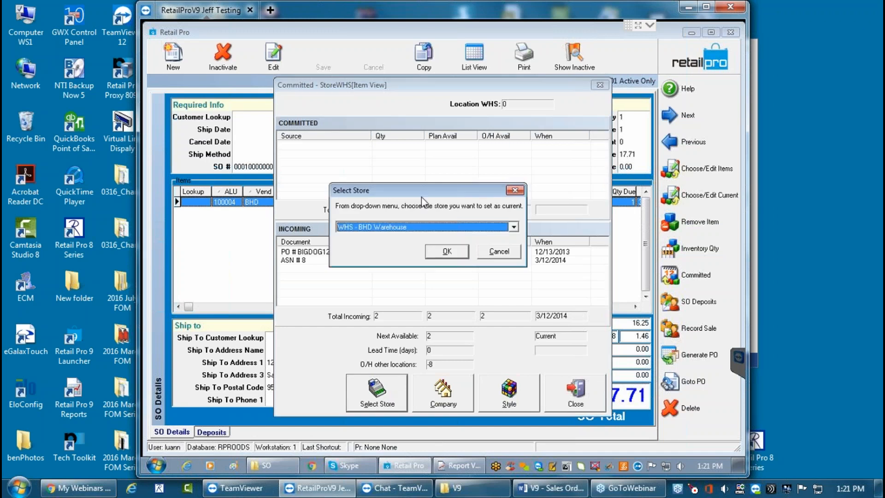
left_click(512, 226)
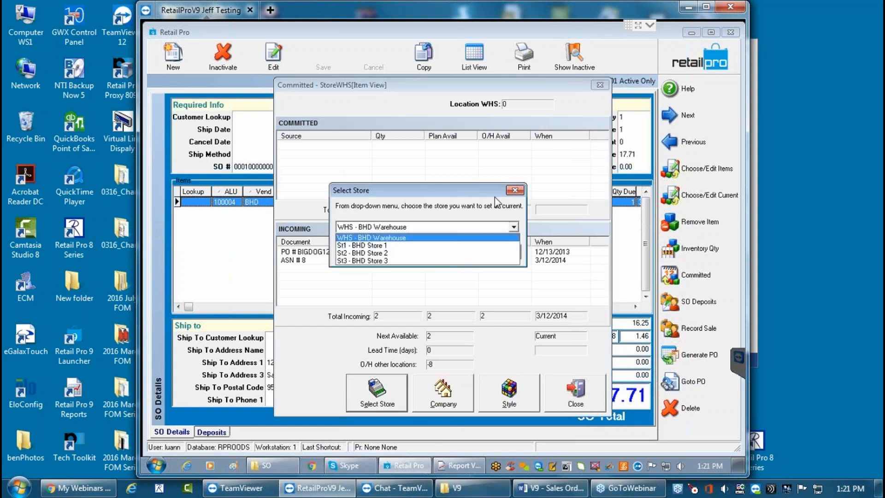
left_click(382, 245)
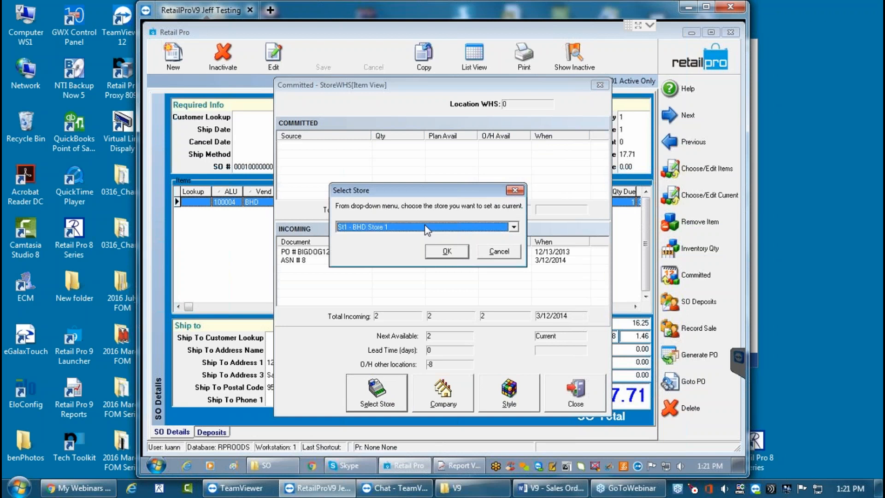
left_click(456, 250)
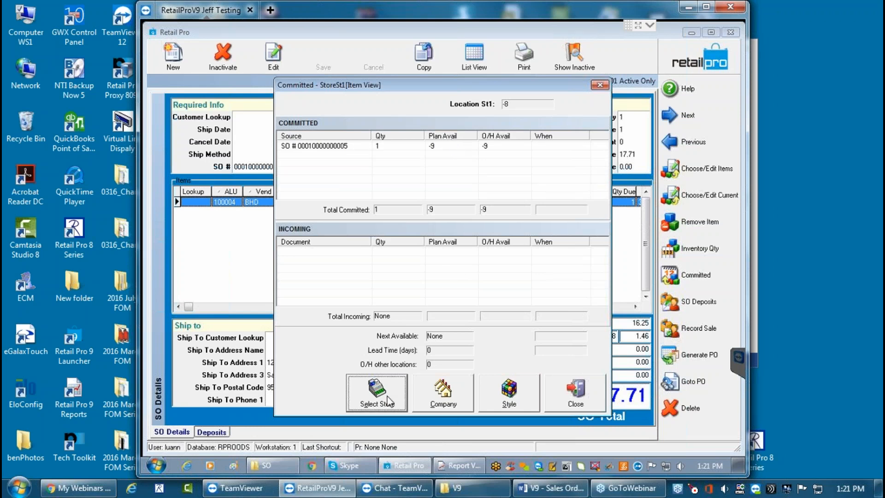
Step: Examine the item's company-wide committed sales order and incoming PO and ASN entries, and close the committed view
left_click(429, 390)
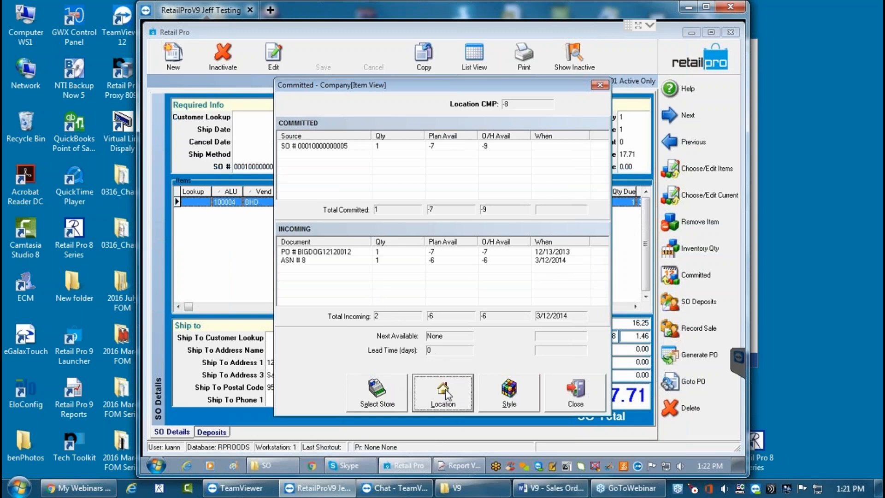
left_click(315, 255)
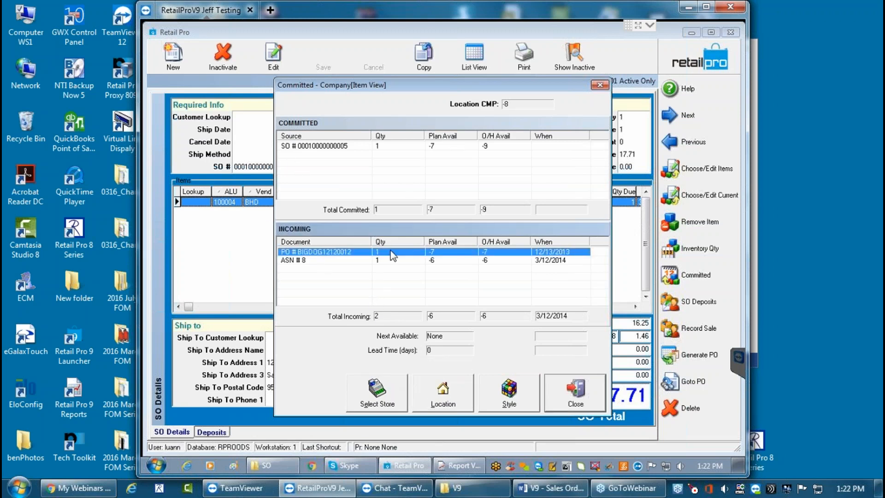
left_click(319, 261)
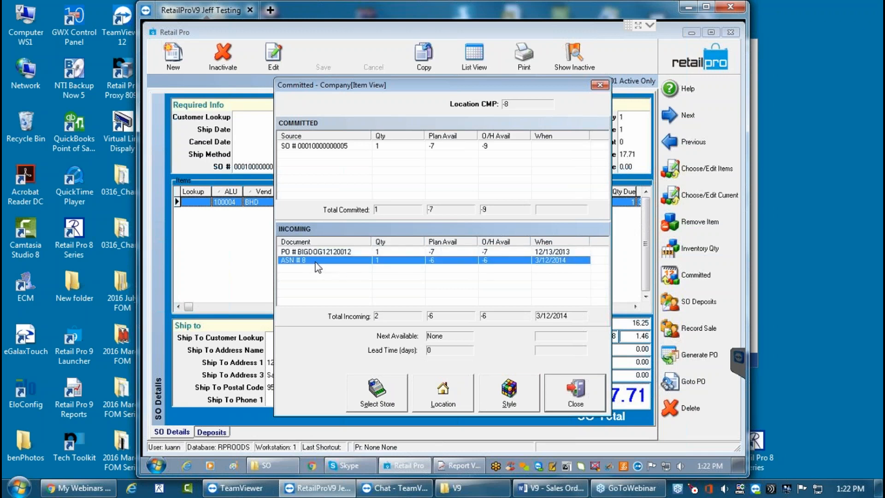
left_click(386, 252)
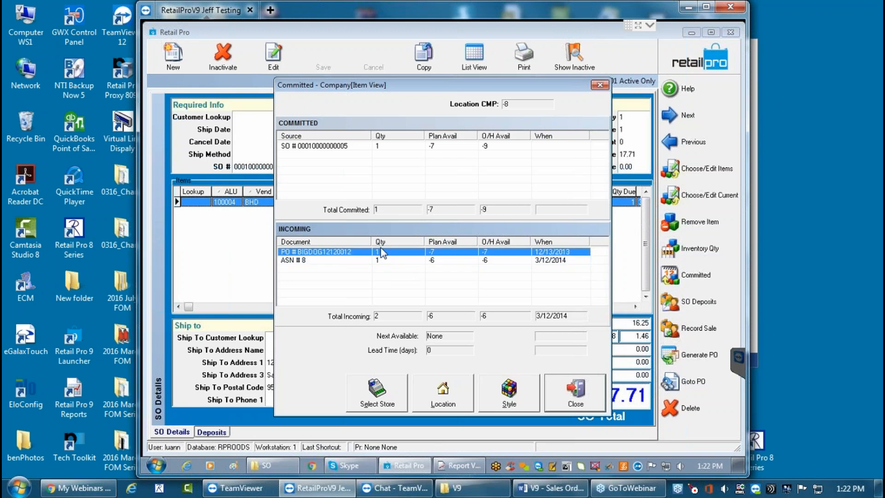
left_click(382, 261)
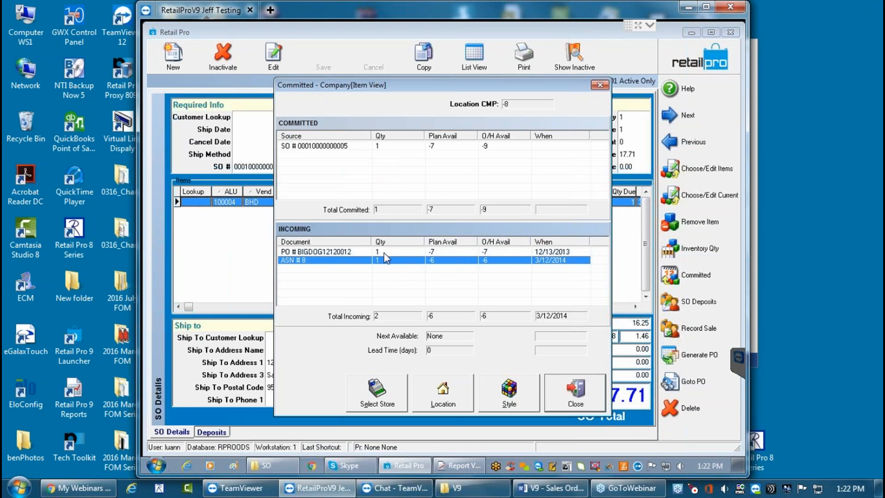
left_click(361, 144)
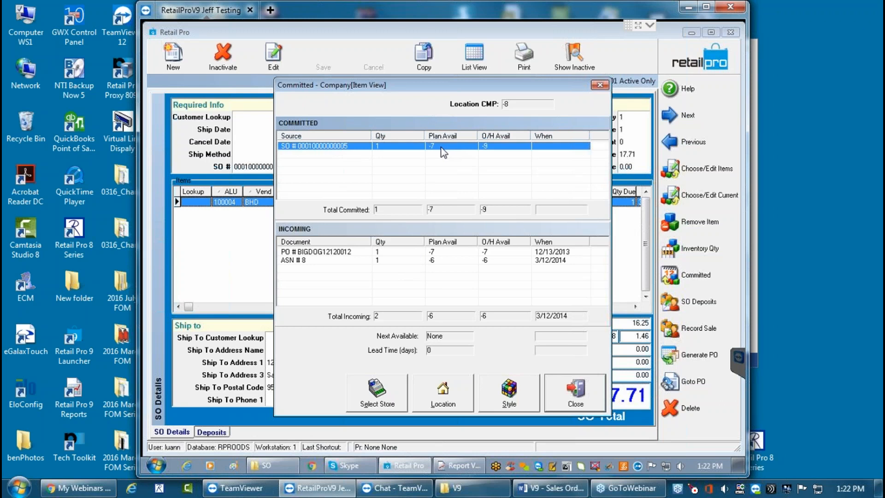
left_click(582, 395)
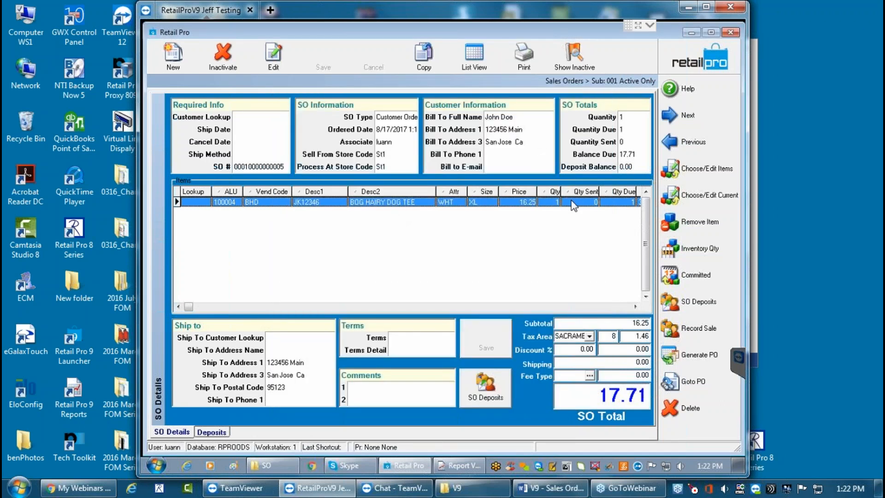
Step: Try to set the item's store on-hand quantity to 5 in inventory with adjustment reason 5, then return to the sales order
left_click(695, 194)
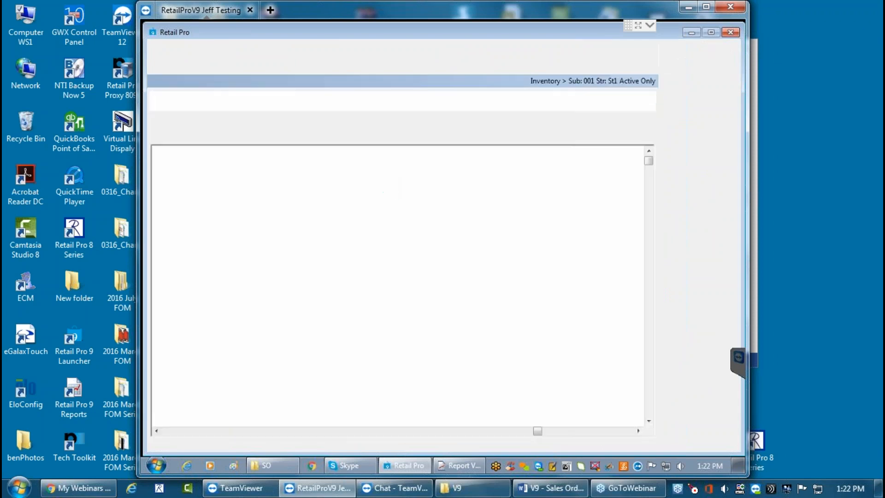
left_click(598, 174)
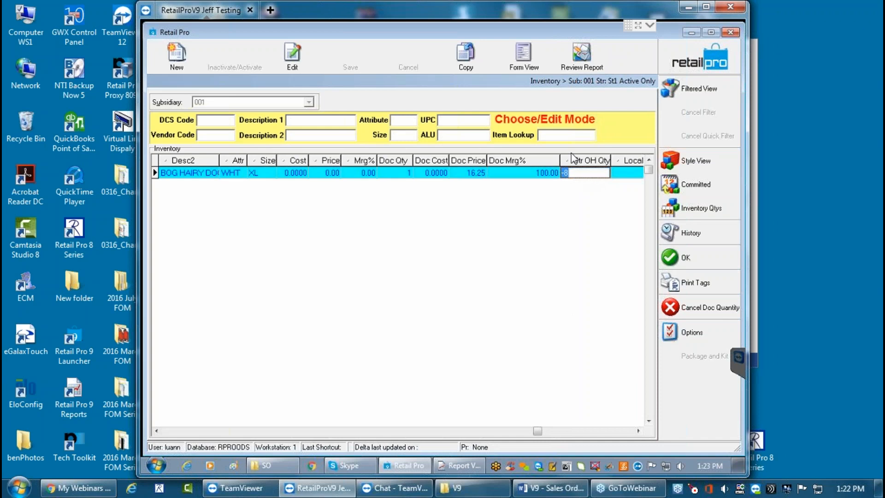
type("5")
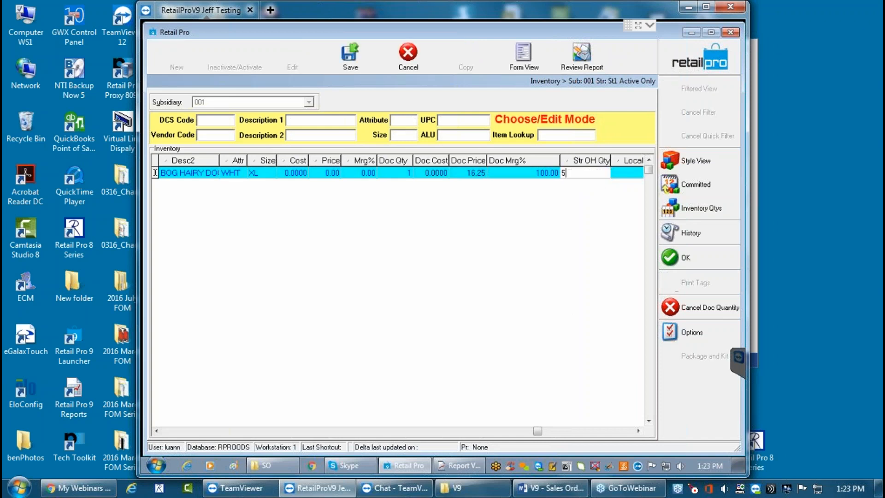
left_click(349, 56)
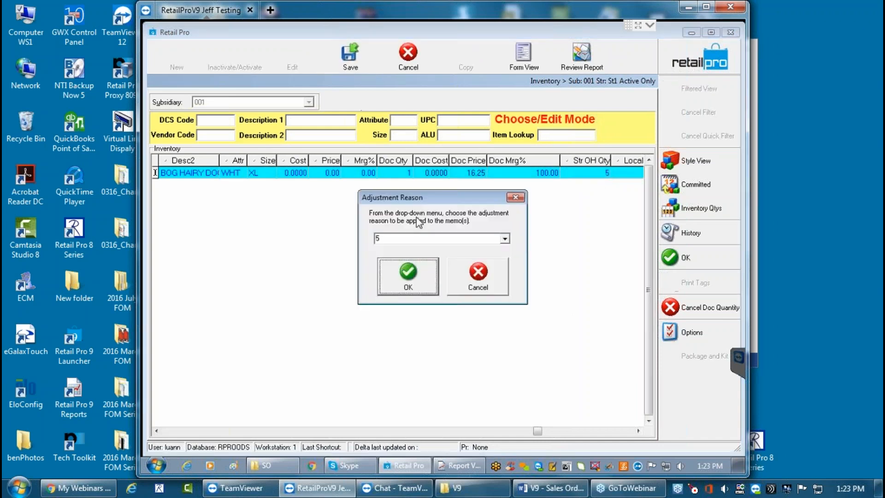
left_click(409, 276)
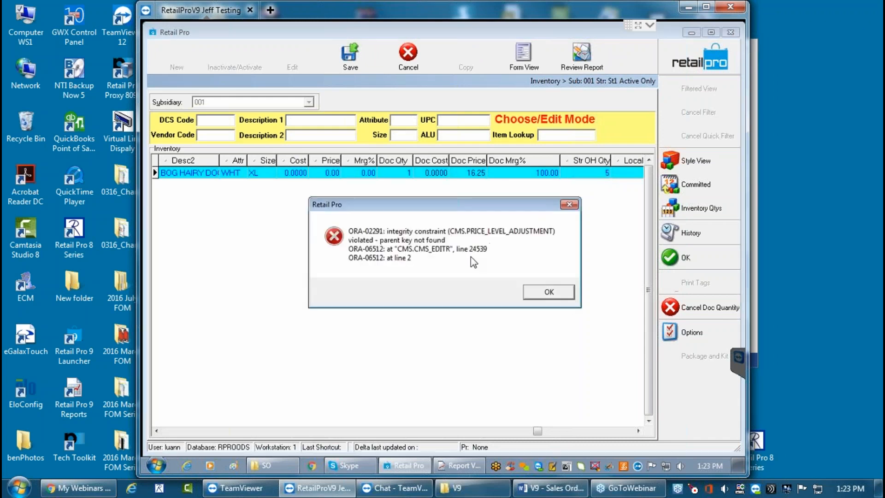
left_click(549, 291)
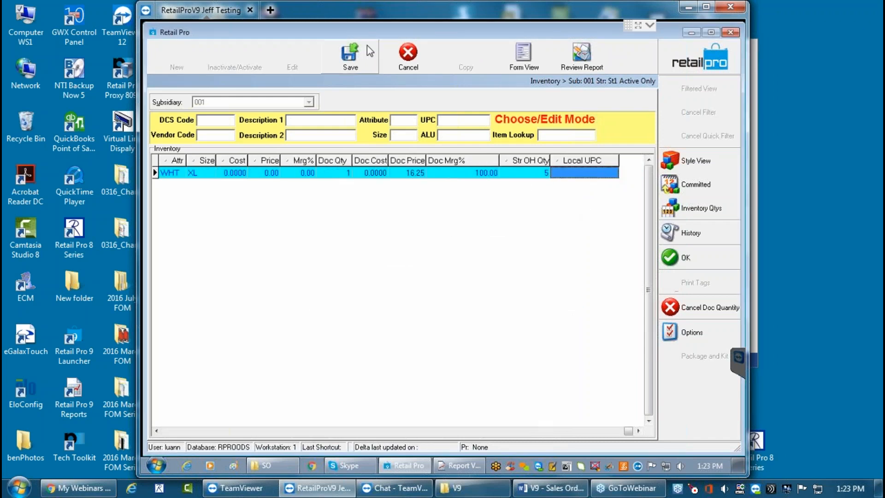
left_click(350, 58)
left_click(546, 294)
left_click(408, 55)
left_click(420, 269)
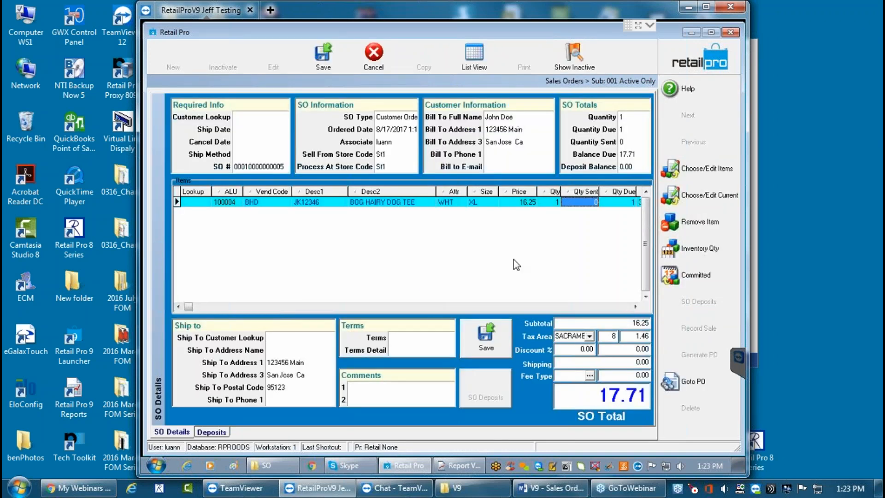
Step: Review the item's committed and incoming quantities for the warehouse from the sales order and close the view
left_click(689, 279)
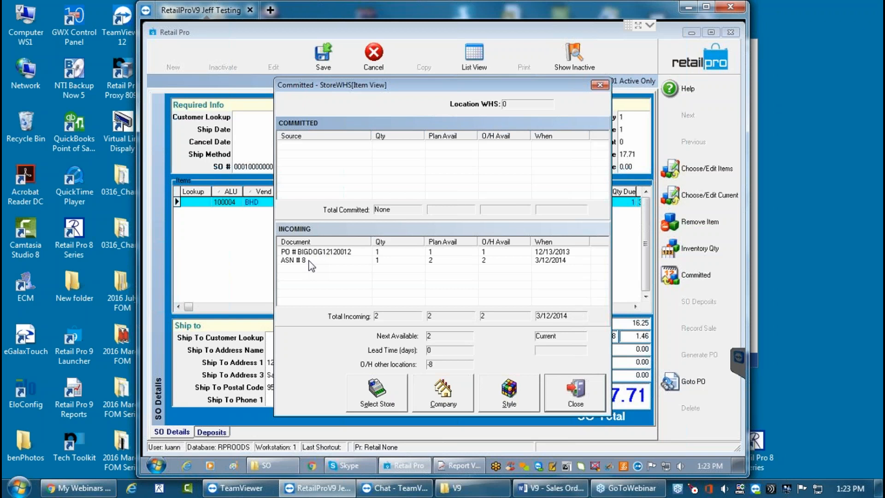
left_click(573, 391)
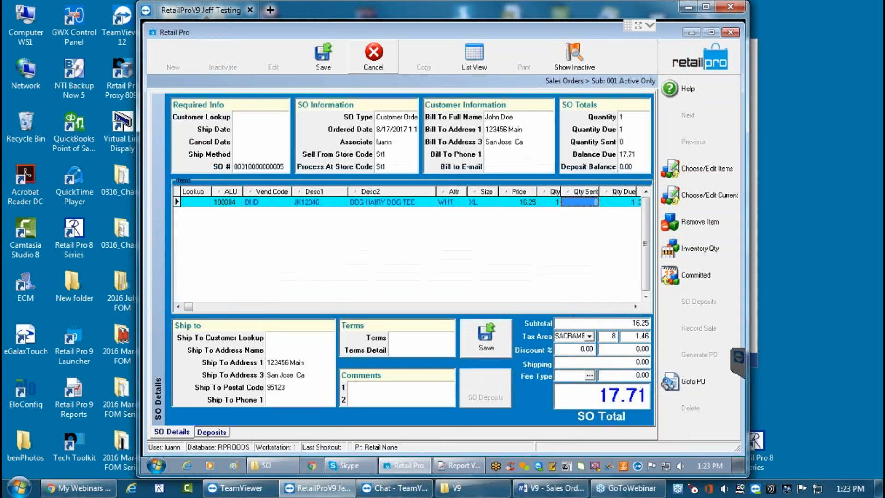
Step: Cancel editing the customer order and open the 8/17/2017 layaway order in form view
left_click(384, 61)
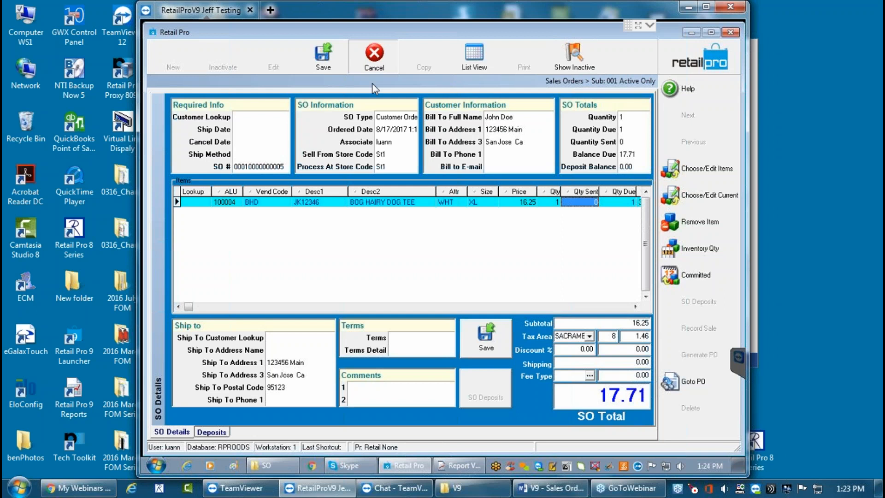
left_click(474, 54)
left_click(317, 179)
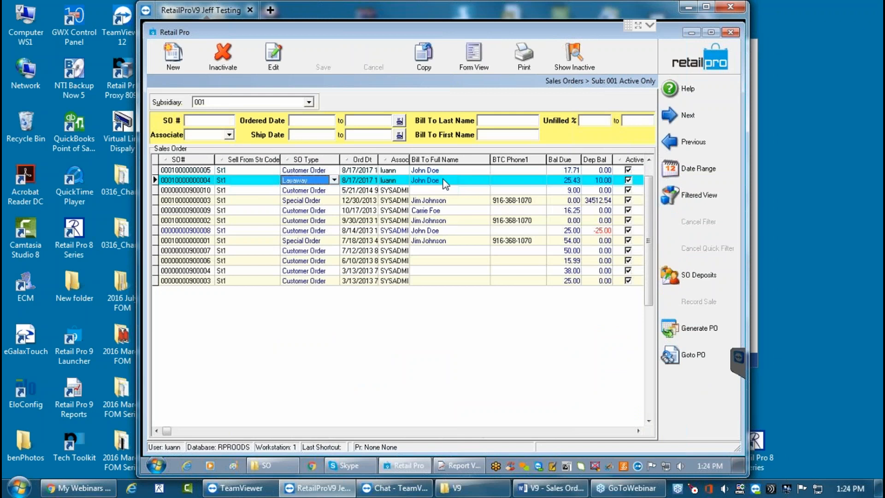
left_click(474, 53)
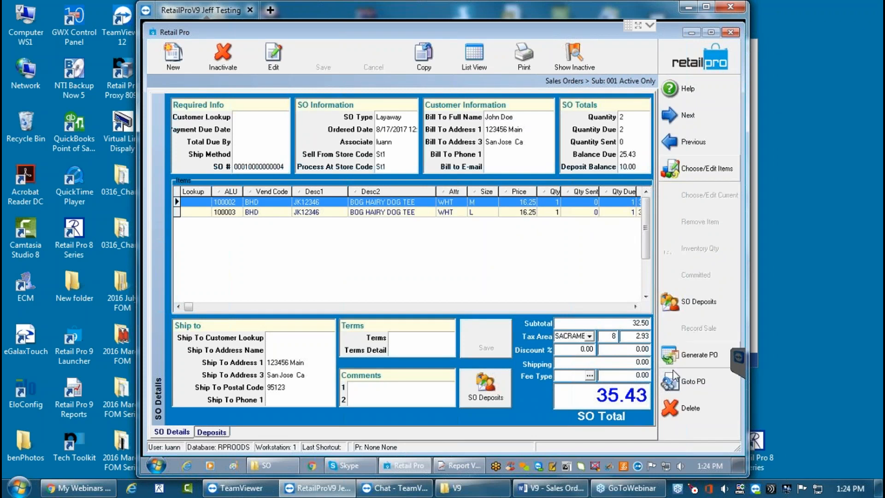
Step: Show the committed quantities of the layaway's size M BOG HAIRY DOG TEE for store St1, with the order's SO number uncovered
left_click(523, 203)
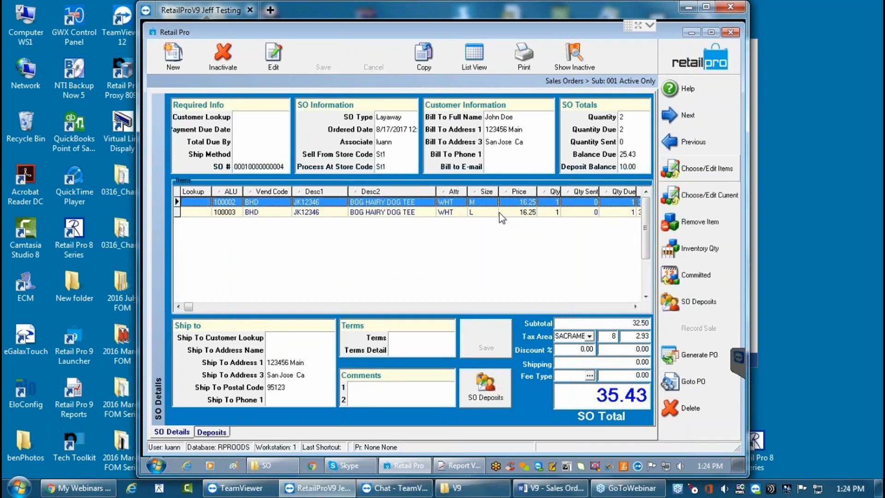
left_click(697, 277)
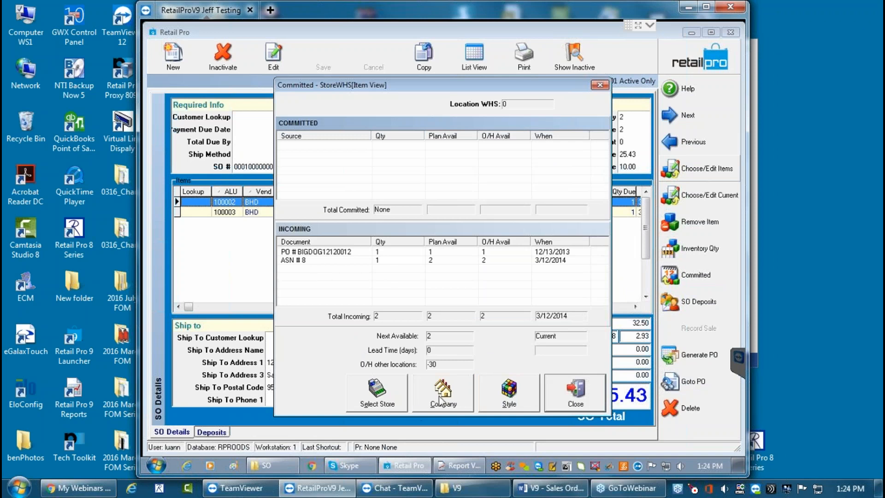
left_click(375, 396)
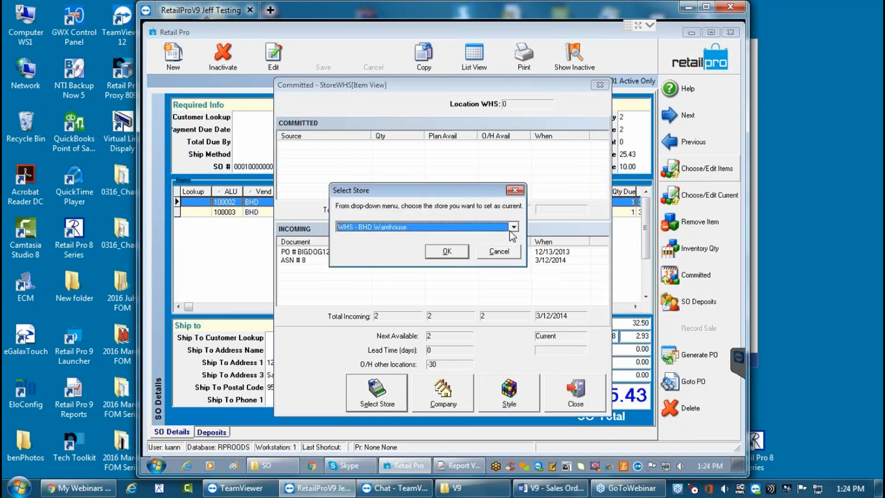
left_click(513, 226)
left_click(373, 245)
left_click(445, 252)
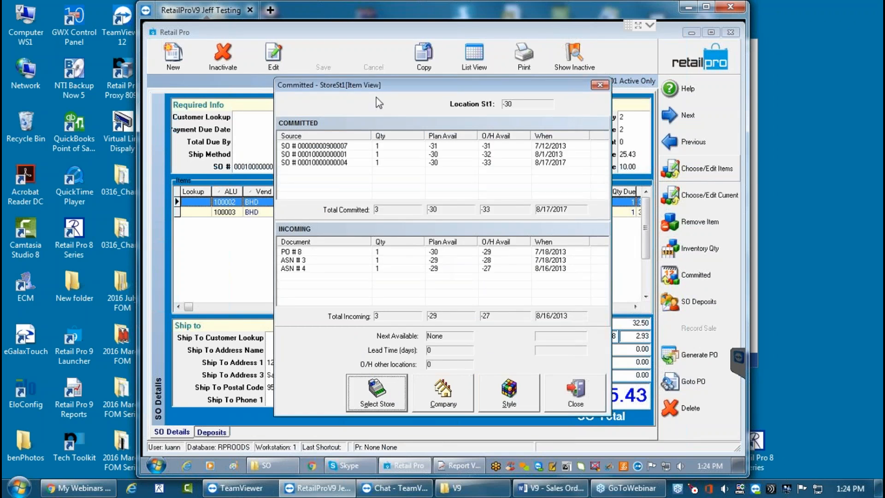
left_click_drag(390, 83, 449, 93)
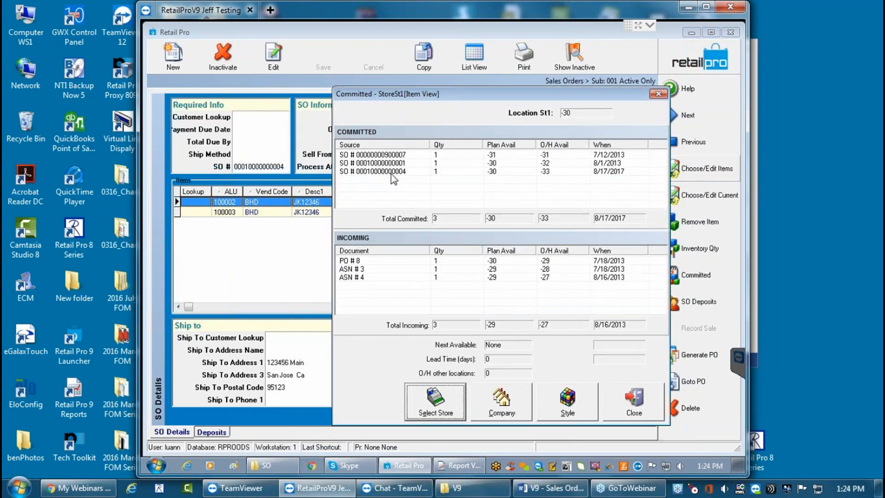
Step: Compare the committed sales order entries for store St1, including this layaway's own entry, and close the committed view
left_click(411, 174)
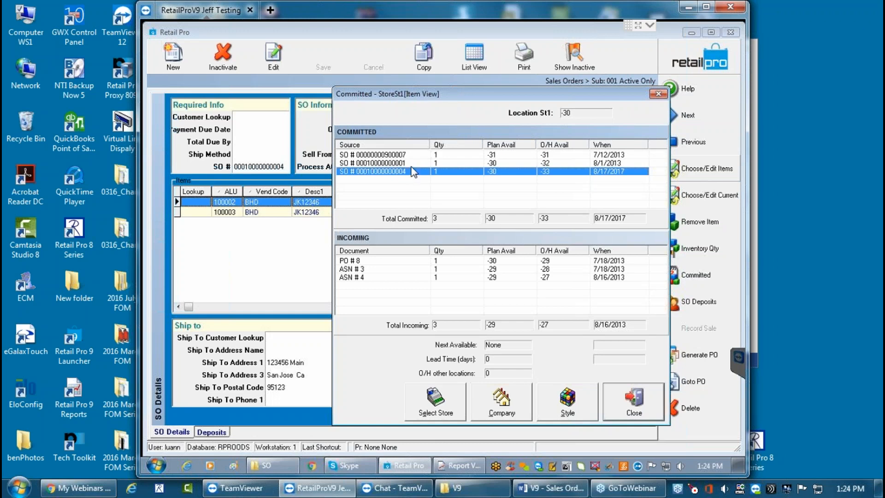
key("Up")
key("Up")
left_click(408, 164)
left_click(408, 170)
left_click(630, 402)
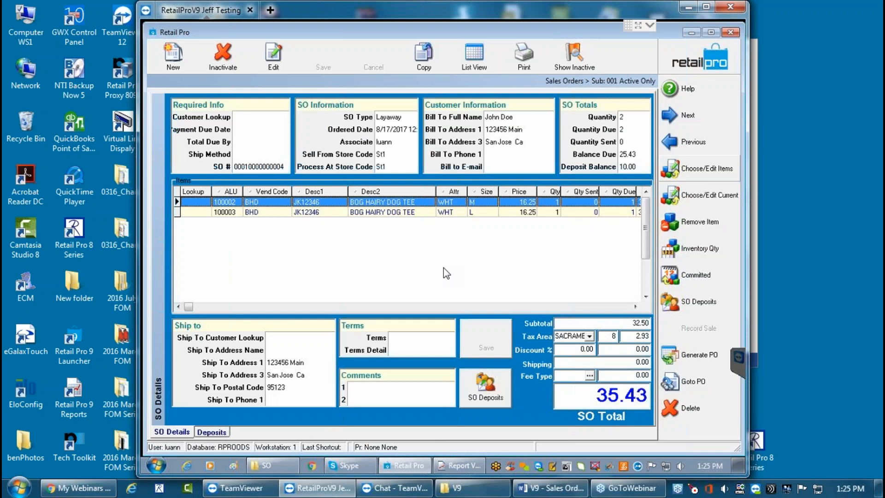
Step: Add the Unfilled % column to the sales order list layout and narrow it to fit beside Qty Sent
left_click(474, 54)
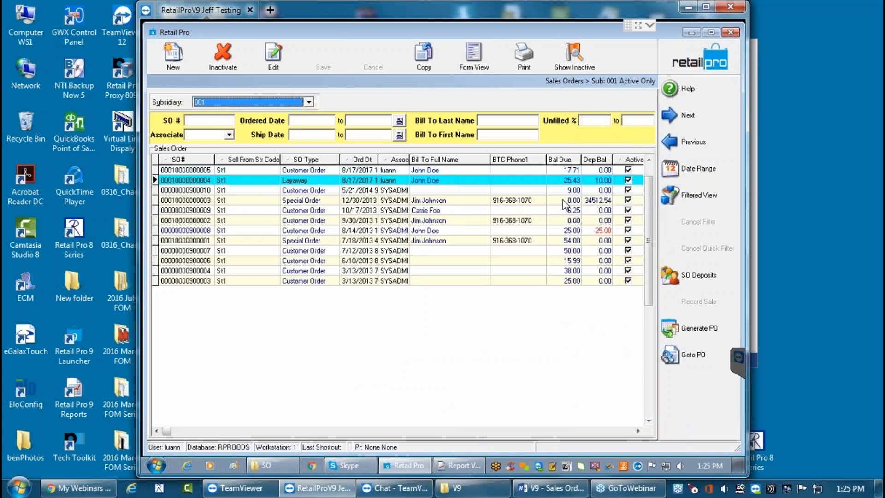
left_click(638, 431)
left_click(638, 431)
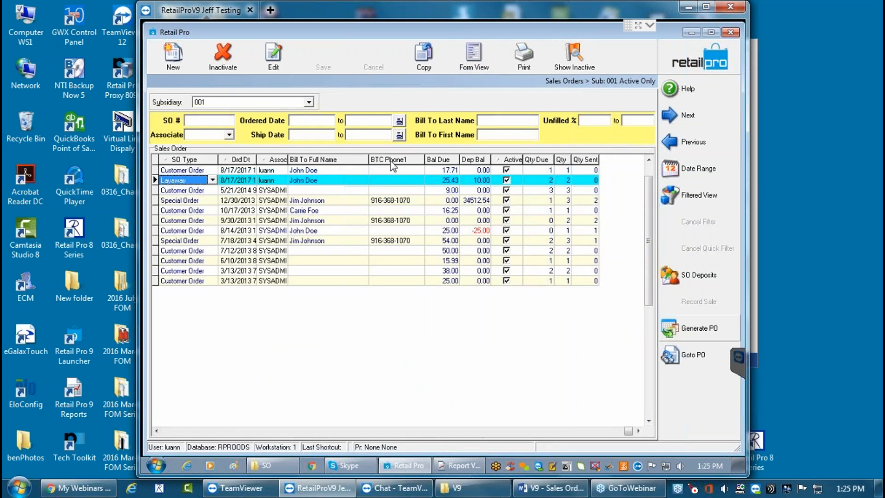
right_click(408, 160)
mouse_move(435, 172)
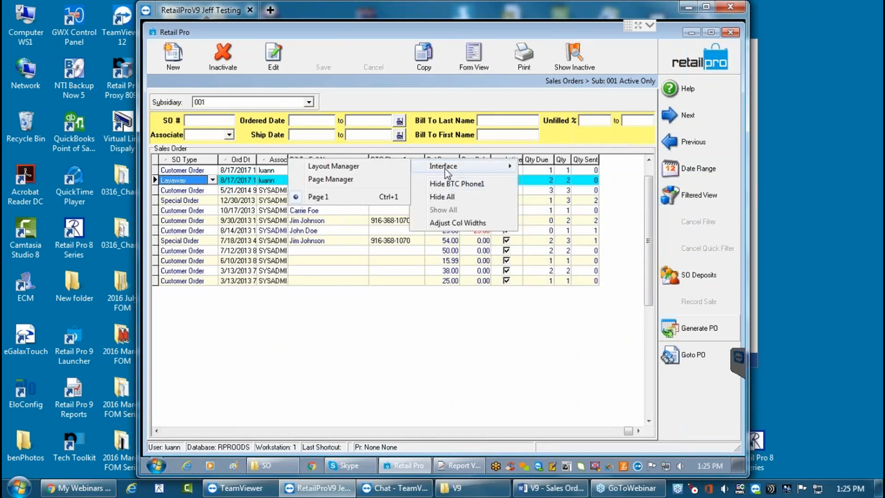
left_click(346, 183)
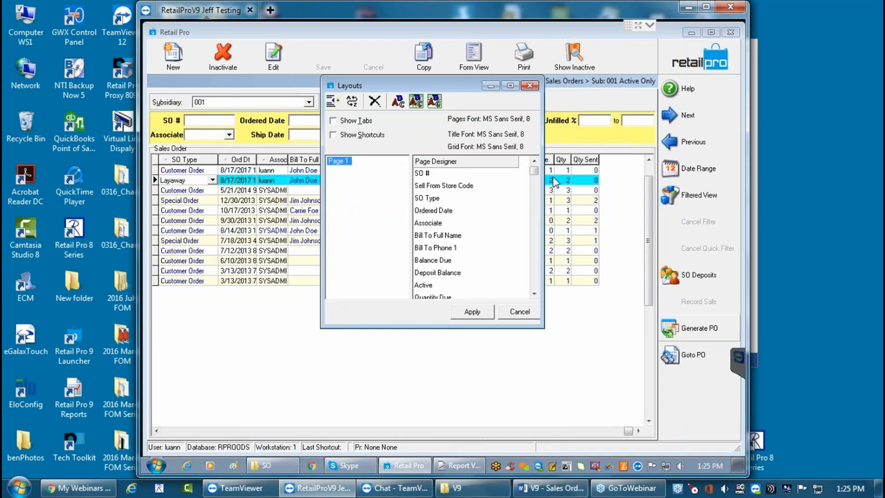
left_click_drag(532, 172, 529, 298)
double_click(426, 260)
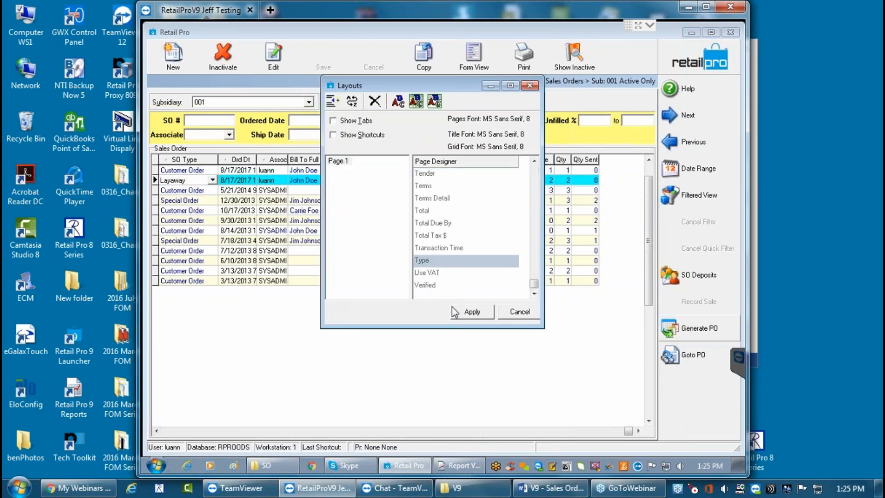
left_click(466, 311)
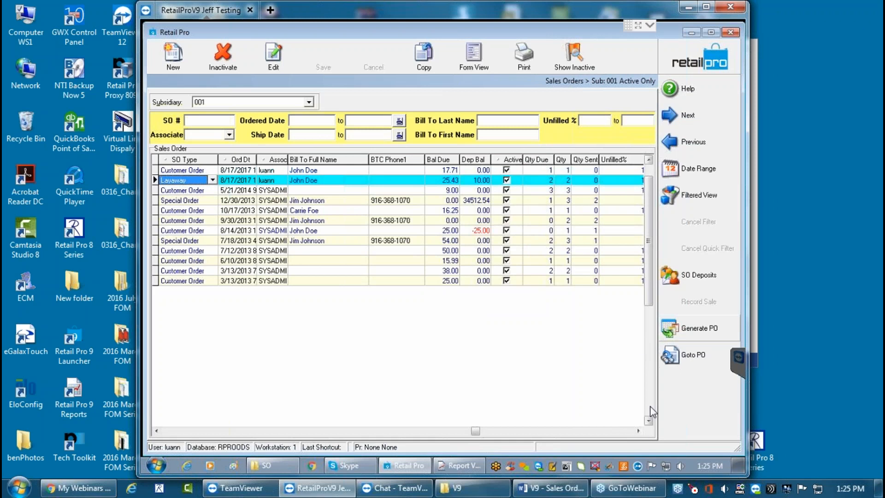
left_click(637, 430)
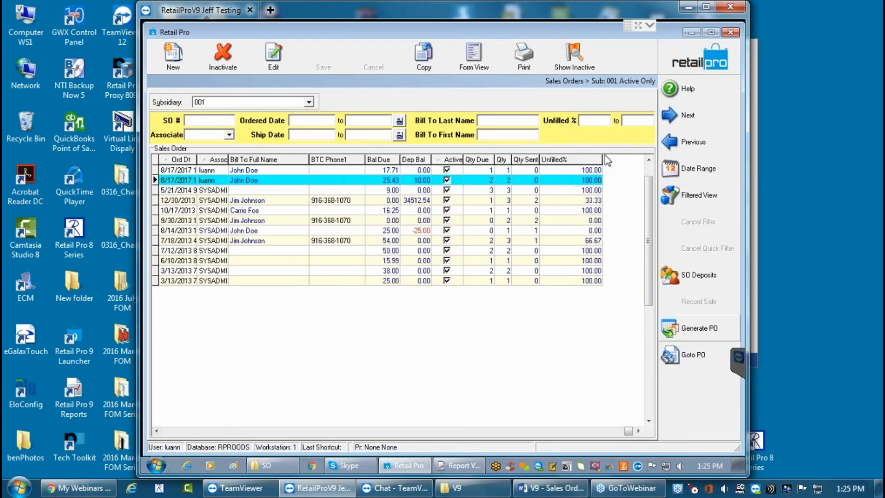
left_click_drag(603, 157, 568, 158)
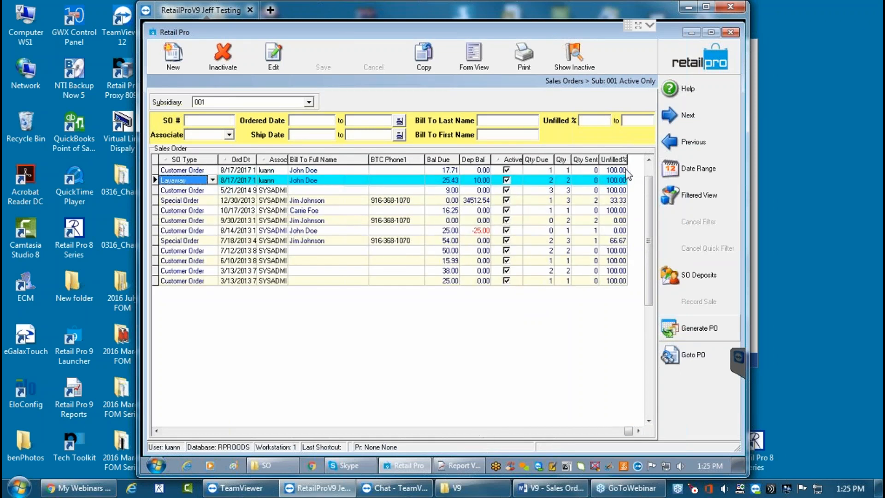
Step: Check the balance, deposit, quantity and unfilled values of the 9/30/2013 customer order and inactivate it
left_click(326, 220)
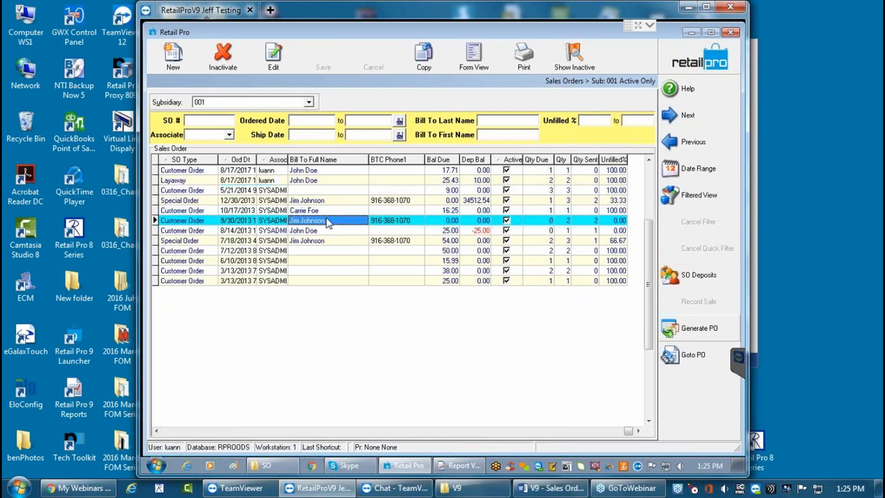
left_click(475, 221)
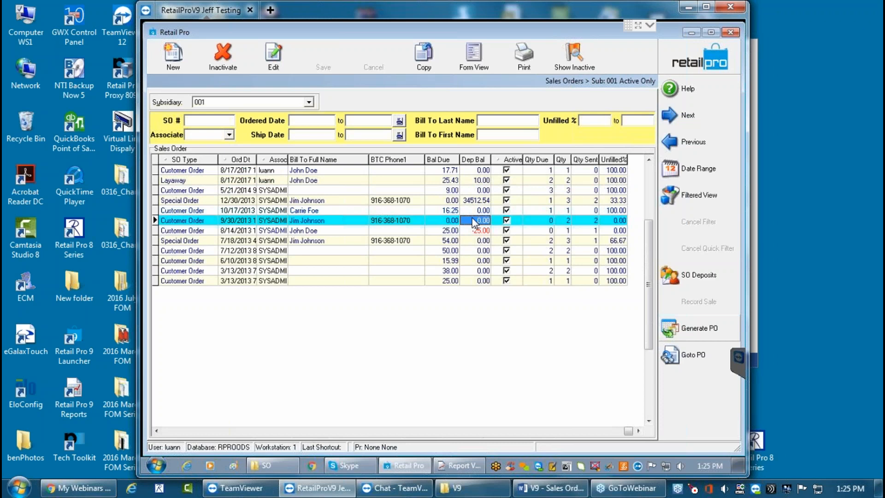
left_click(437, 222)
left_click(463, 220)
left_click(561, 220)
left_click(592, 222)
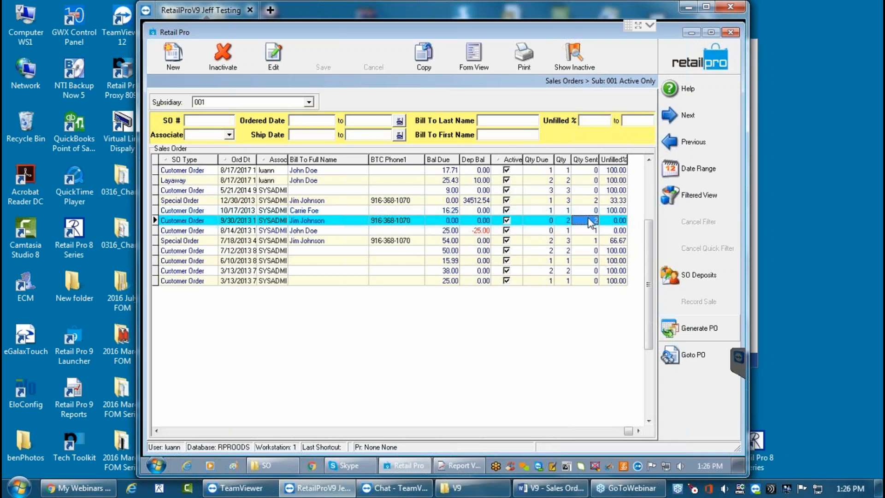
left_click(611, 221)
left_click(221, 61)
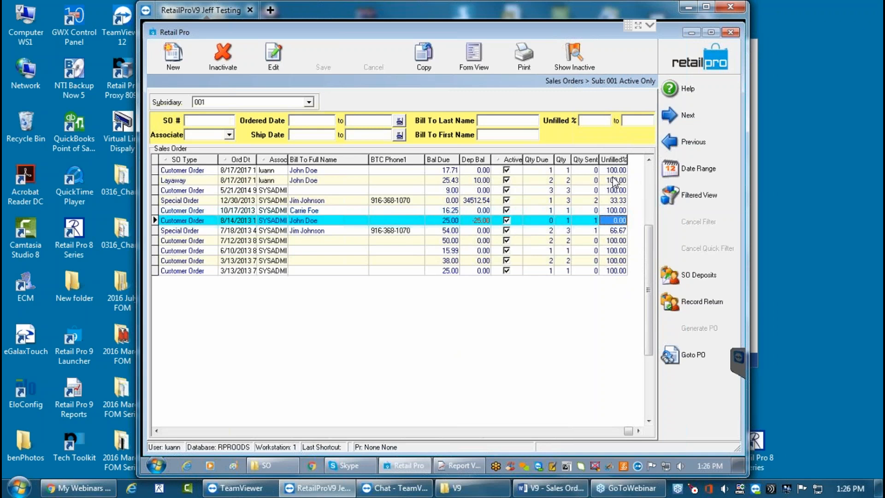
Step: Check the two partially filled special orders in the list and open the deposits of the 8/17/2017 layaway order
left_click(518, 201)
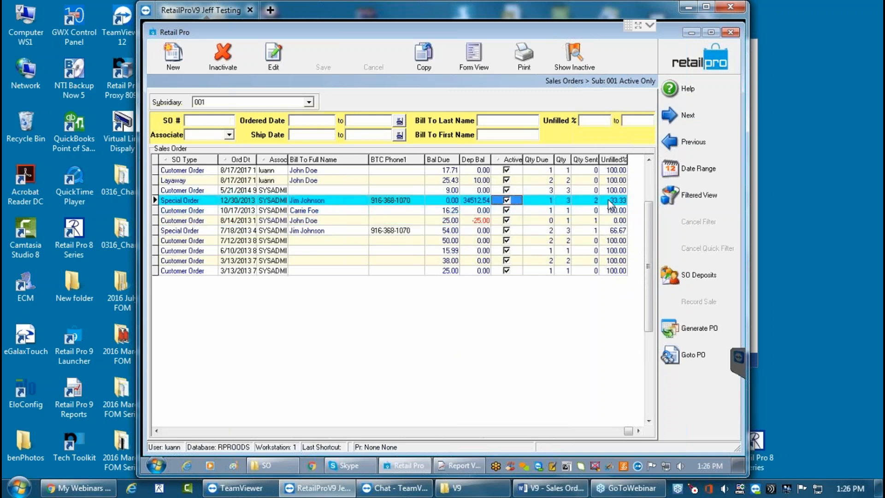
left_click(354, 230)
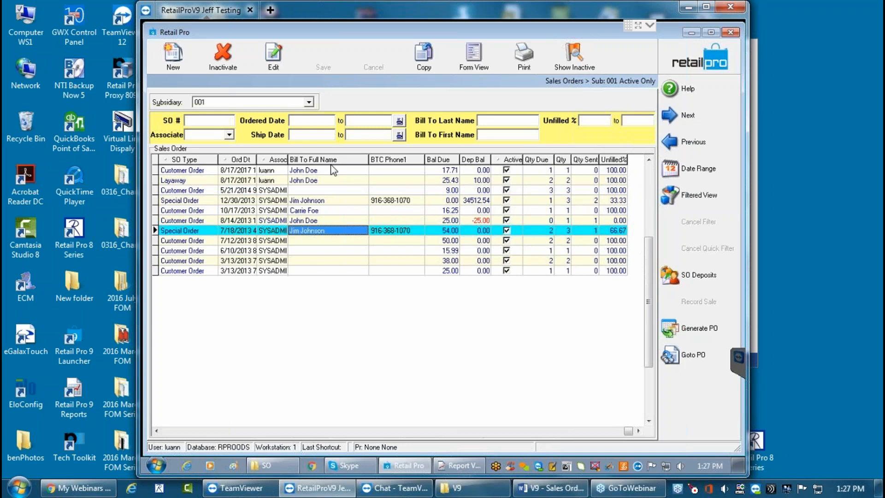
left_click(327, 179)
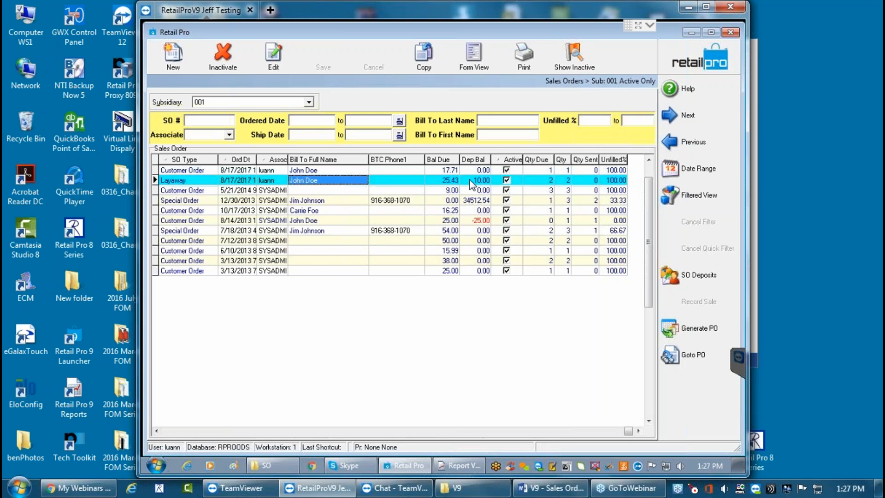
left_click(472, 54)
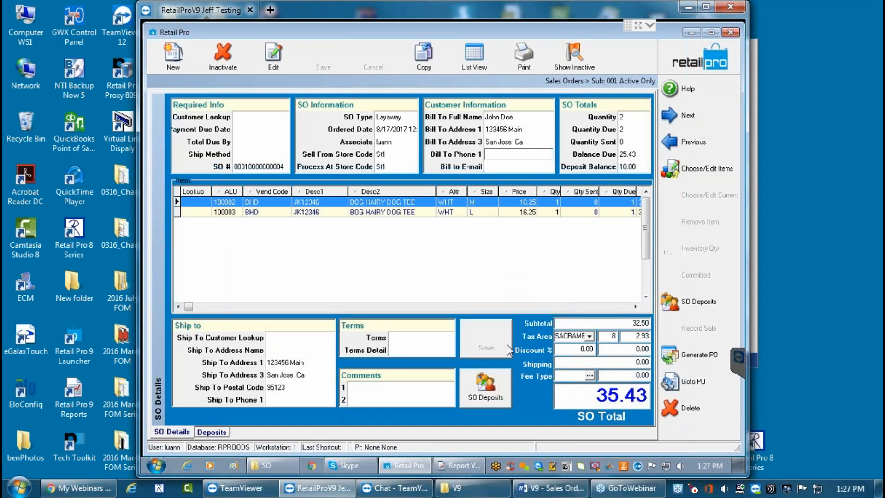
left_click(486, 394)
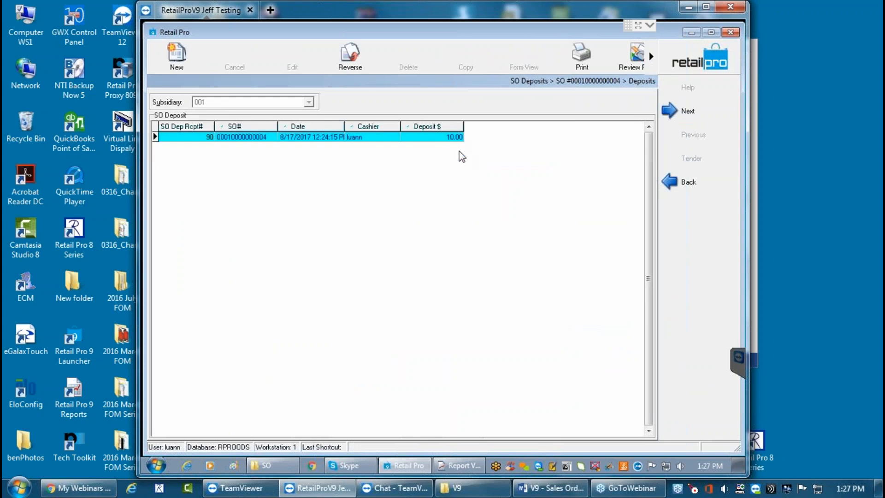
Step: Add a new 10.00 deposit to the layaway order, tender it as cash and update without printing
left_click(183, 60)
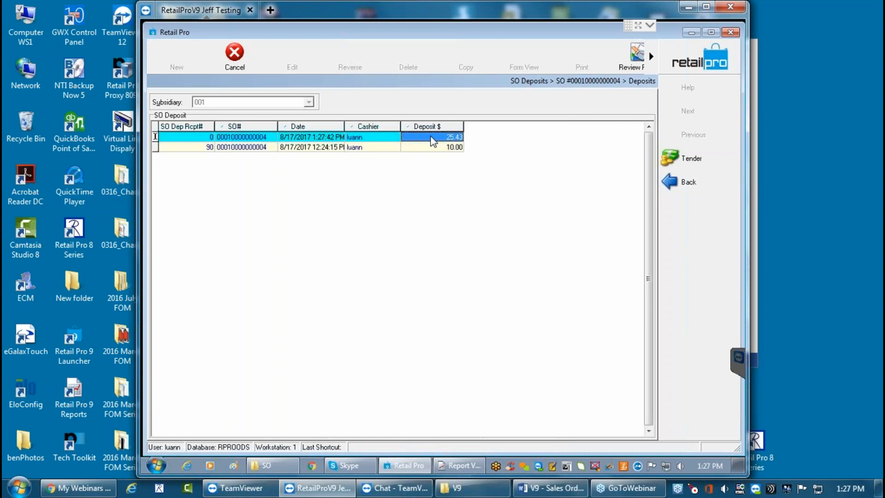
type("10.00")
left_click(681, 158)
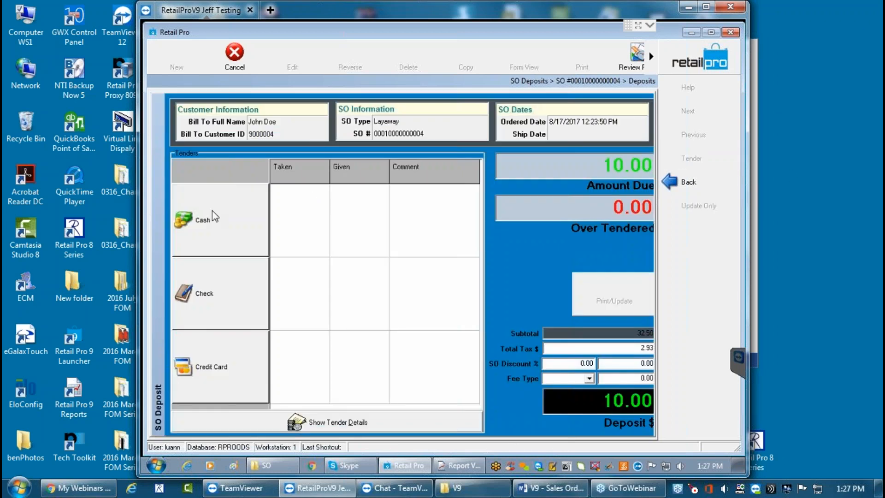
left_click(201, 223)
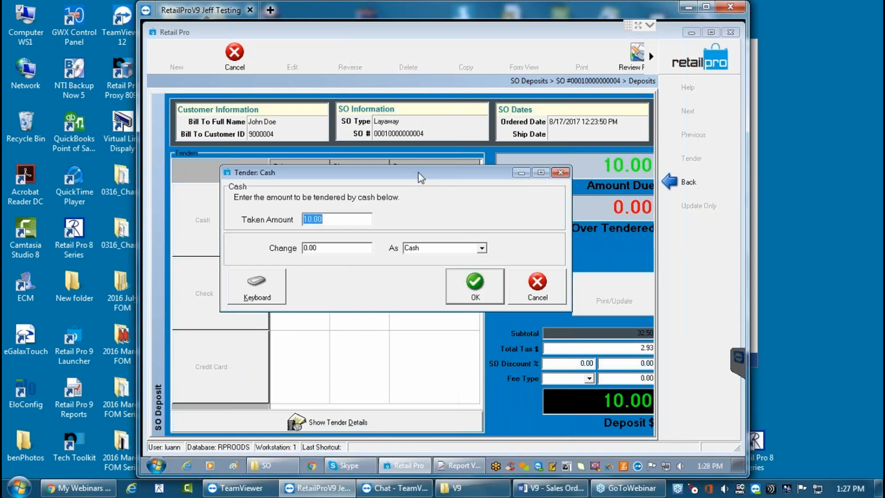
left_click(475, 285)
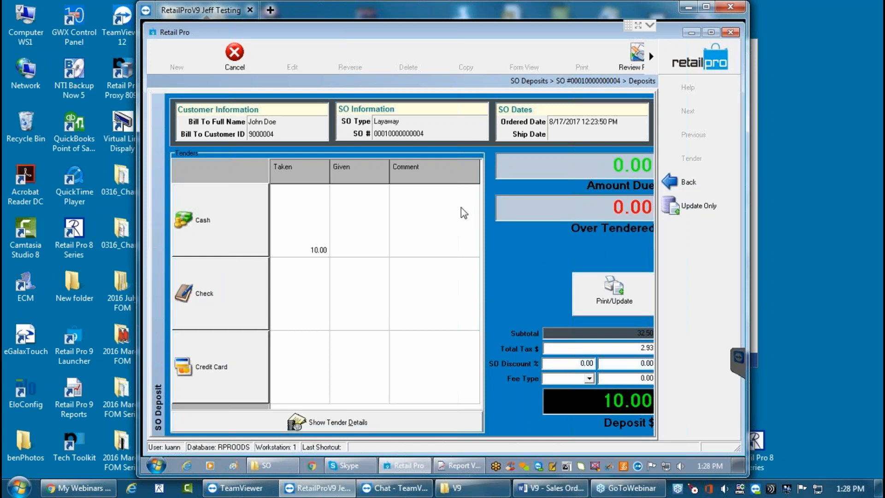
left_click(709, 208)
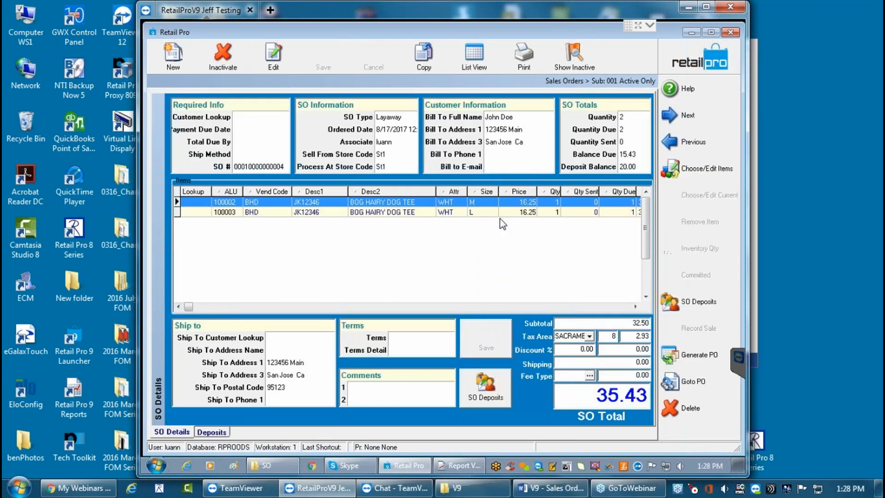
Step: Preview the layaway order's printout at 120% and review its deposit history, deposit balance and balance due
left_click(523, 56)
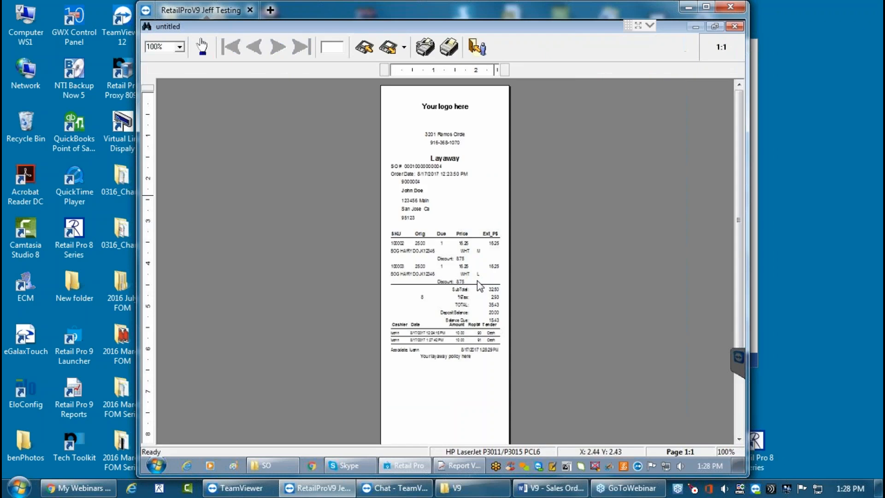
left_click(442, 376)
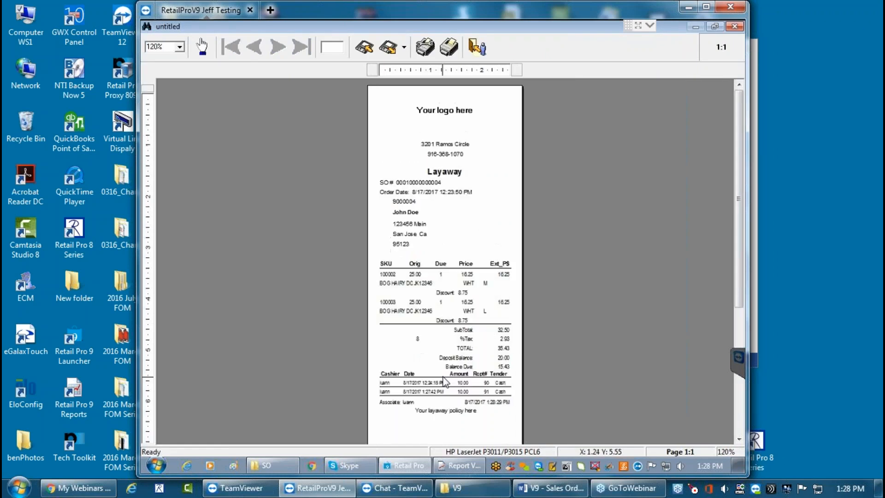
left_click_drag(741, 169, 743, 199)
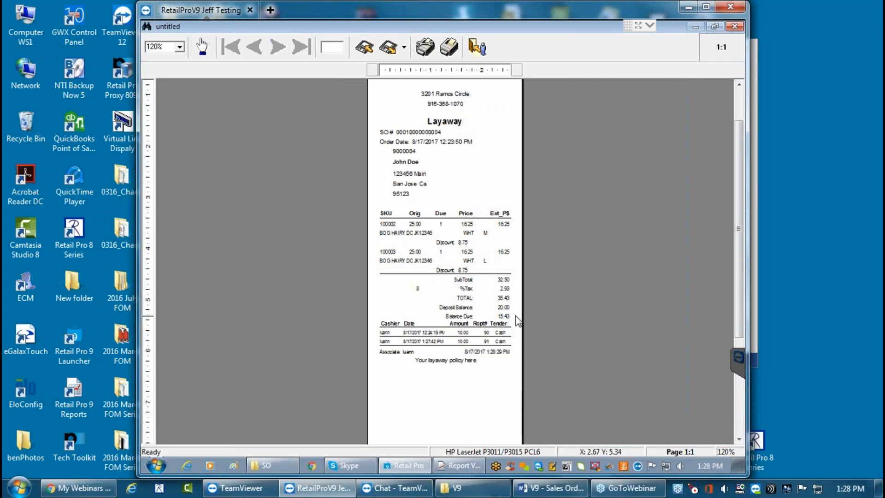
Step: Close the layaway printout preview without printing and return to the sales order list
left_click(477, 48)
left_click(532, 284)
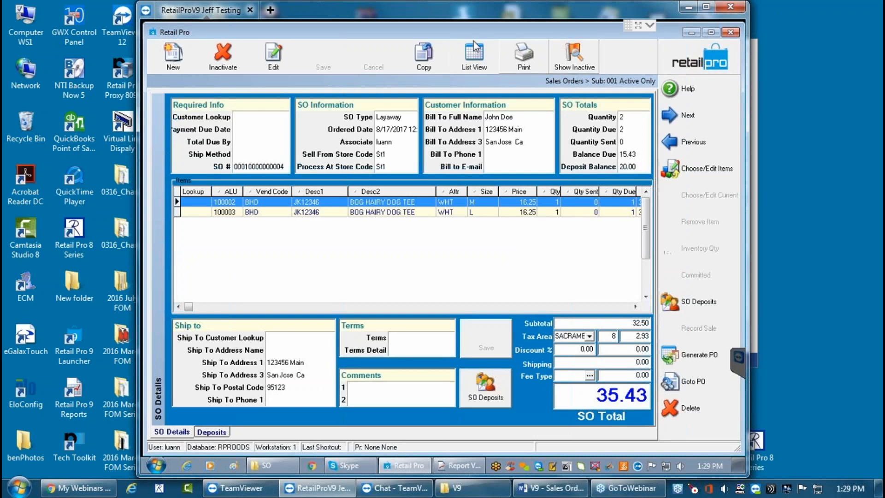
left_click(468, 56)
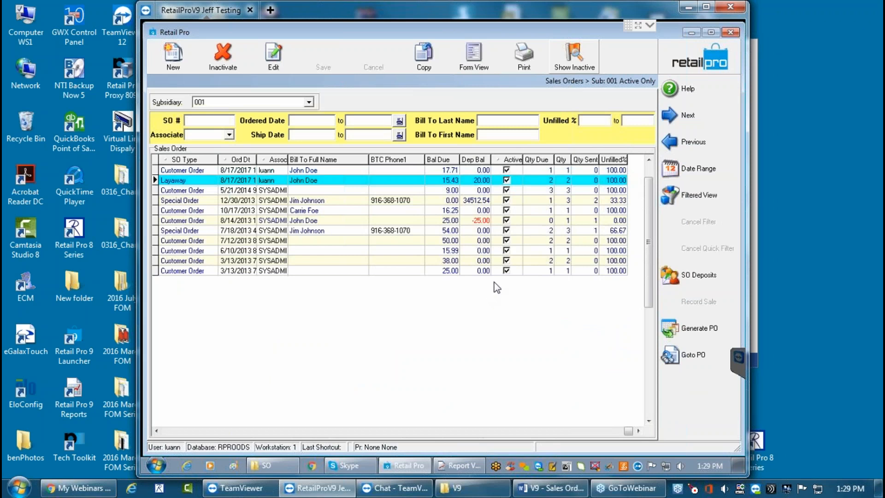
Step: Create a new customer order and look up the customer by last name
left_click(170, 64)
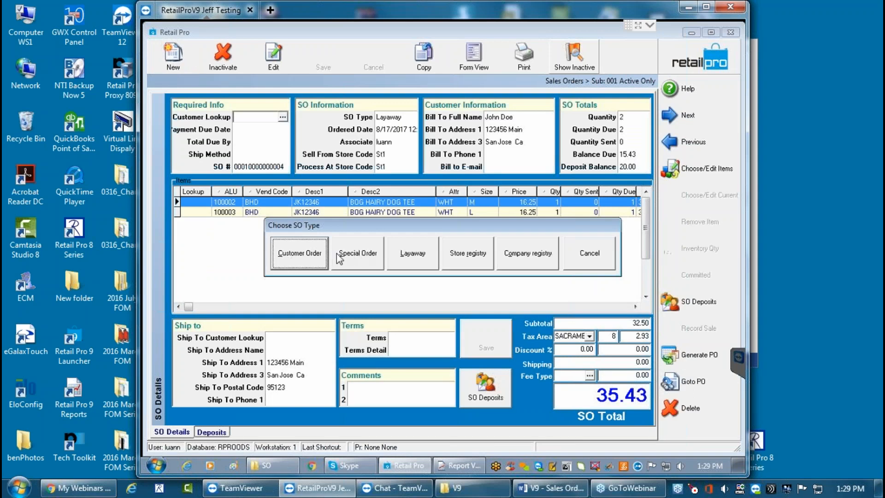
left_click(300, 253)
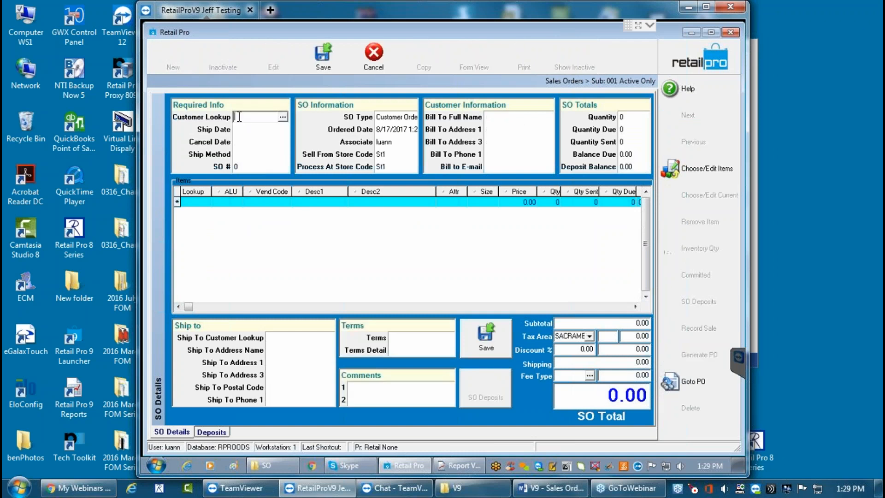
type("doe")
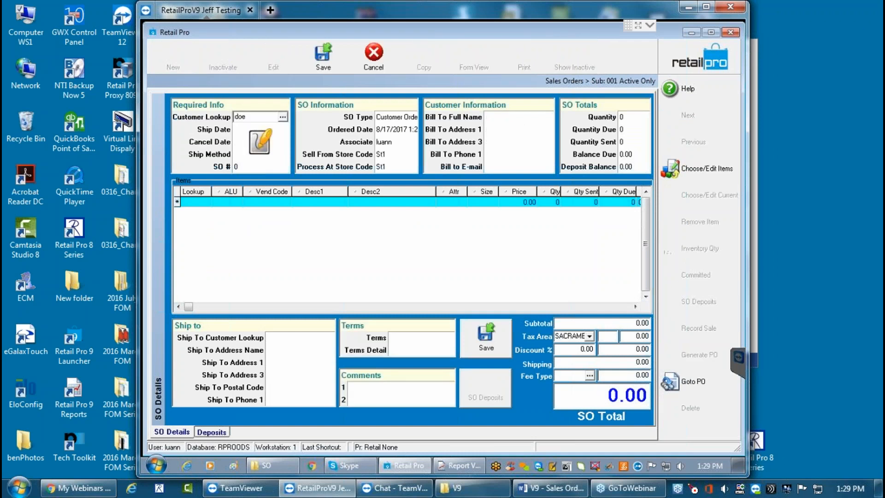
key("Return")
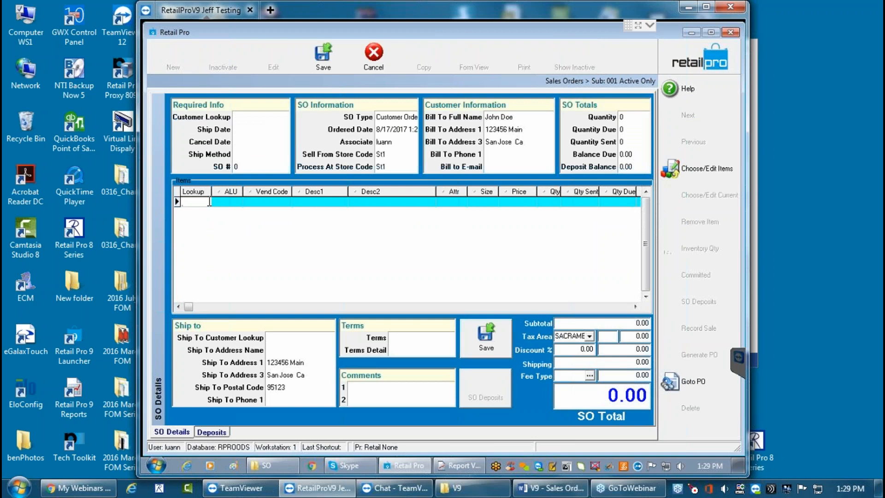
Step: Look up items matching *8* and add item 100041, the white small BIG HAIRY DOG YOUTH TEE, to the customer order
type("8")
key("BackSpace")
type("*8*")
key("Return")
left_click(413, 235)
left_click(563, 330)
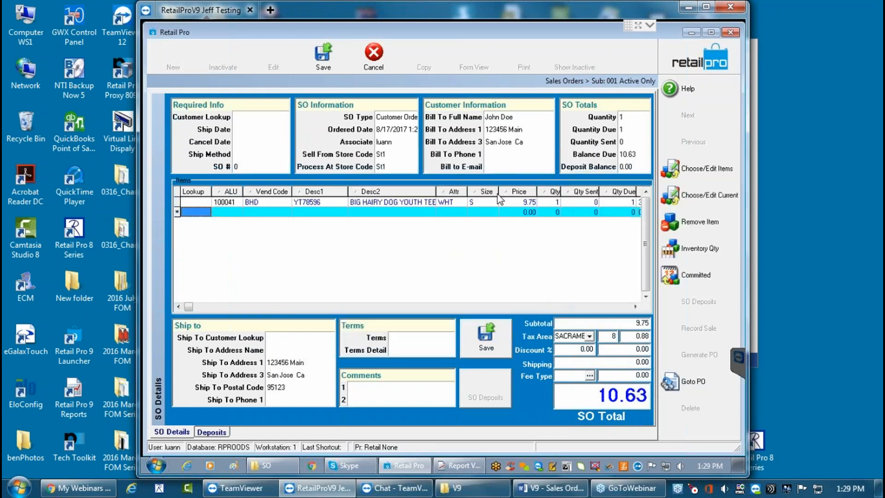
Step: Save the customer order with the minimum deposit option, set the deposit to 5.00, tender it as cash and update without printing
left_click(484, 341)
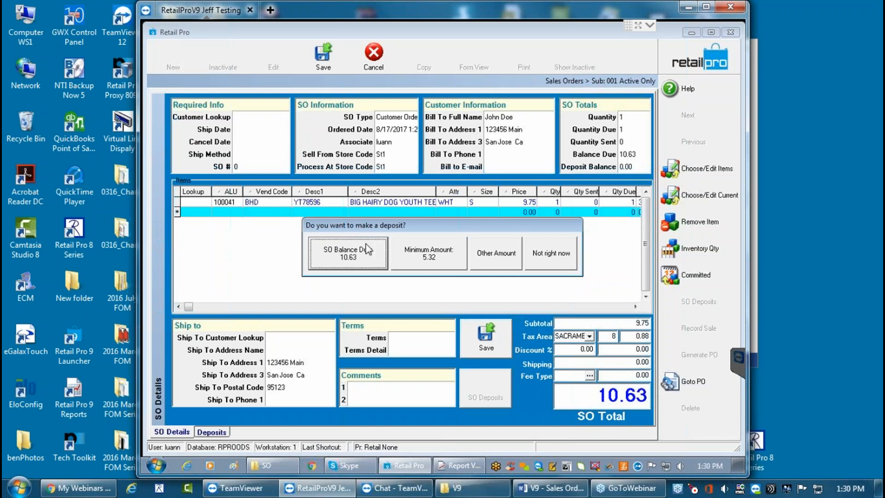
left_click(430, 253)
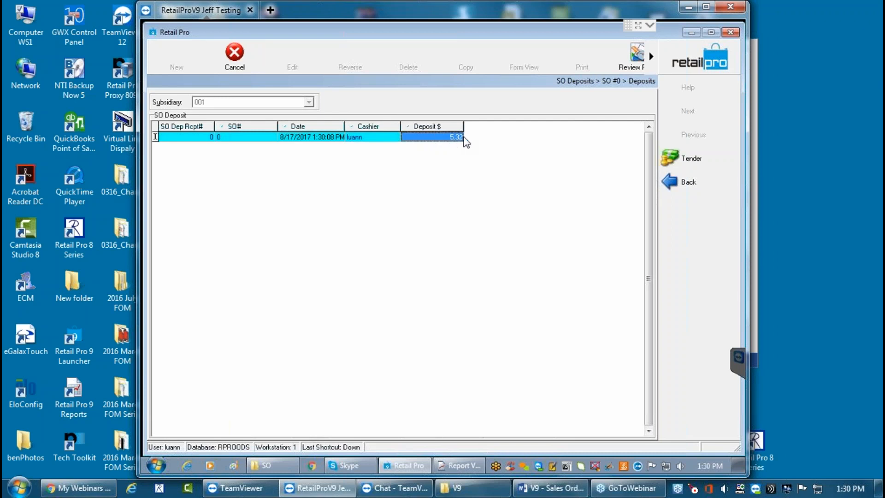
left_click(438, 138)
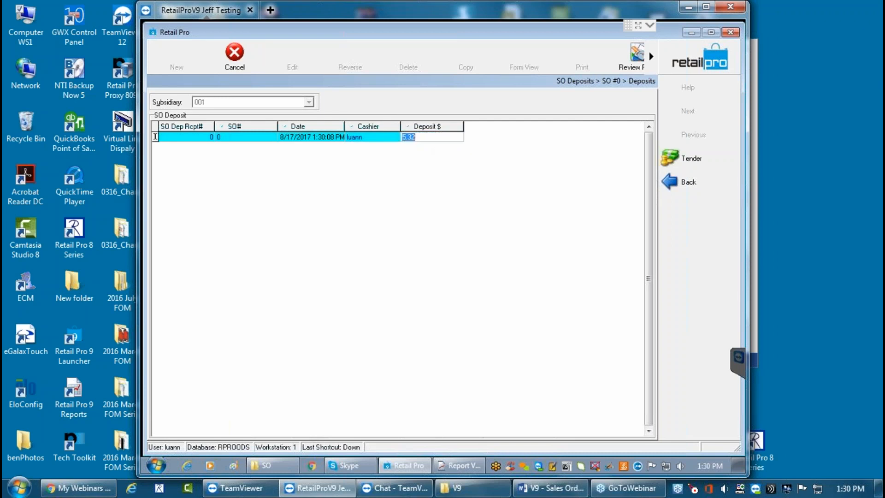
type("5.0")
left_click(673, 164)
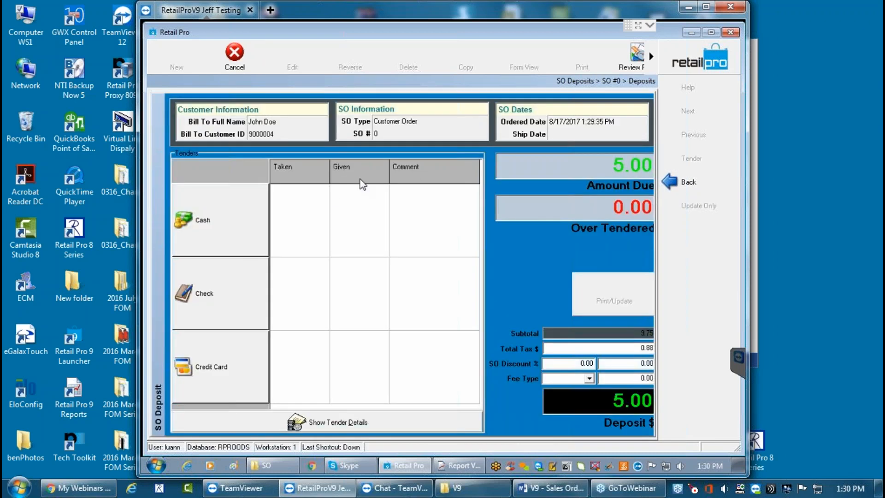
left_click(229, 217)
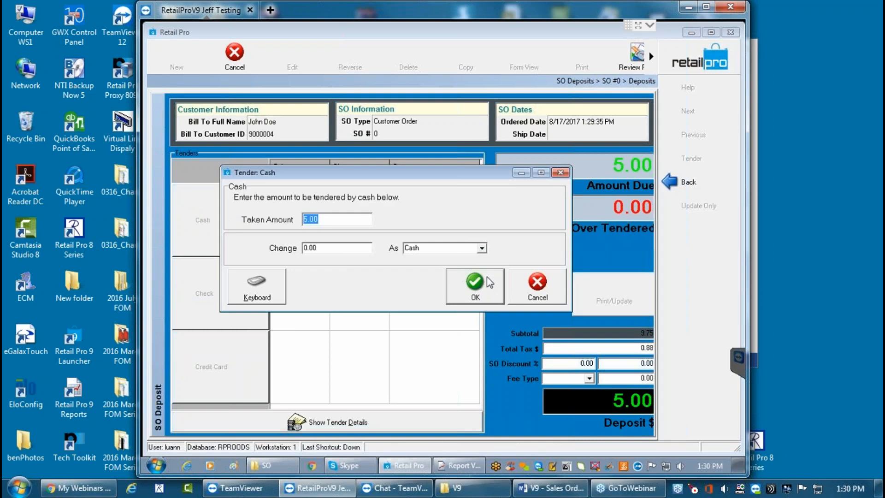
left_click(488, 277)
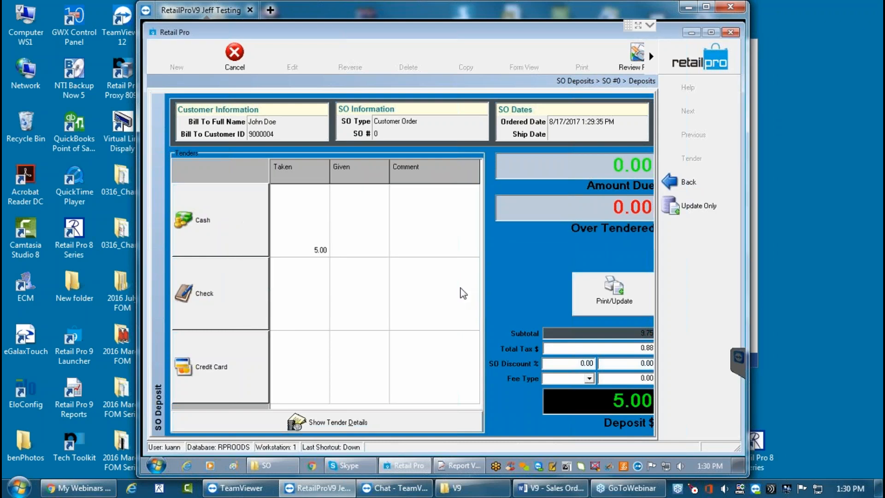
left_click(707, 207)
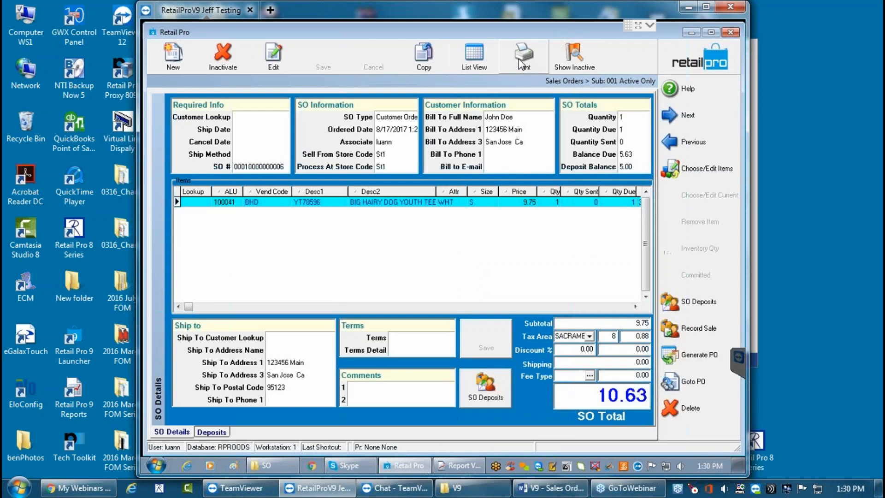
Step: Preview the customer order's printout, review its totals and deposit details, and close the preview
left_click(521, 62)
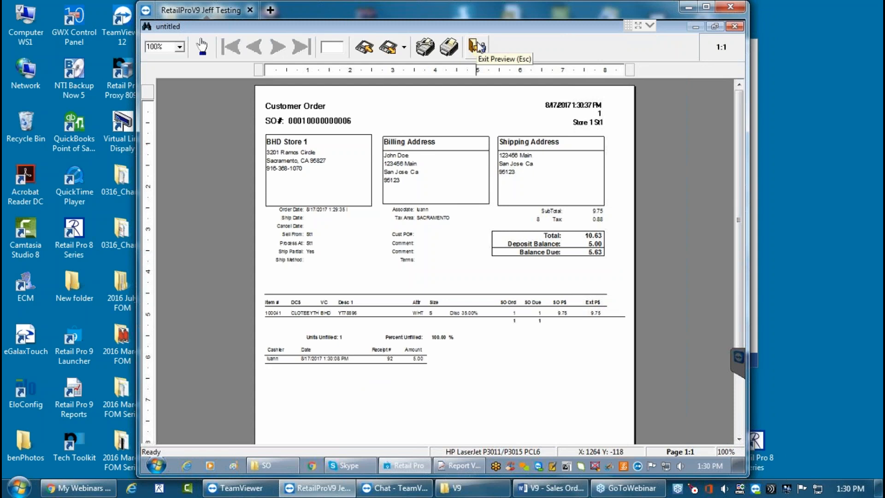
left_click(477, 46)
left_click(526, 283)
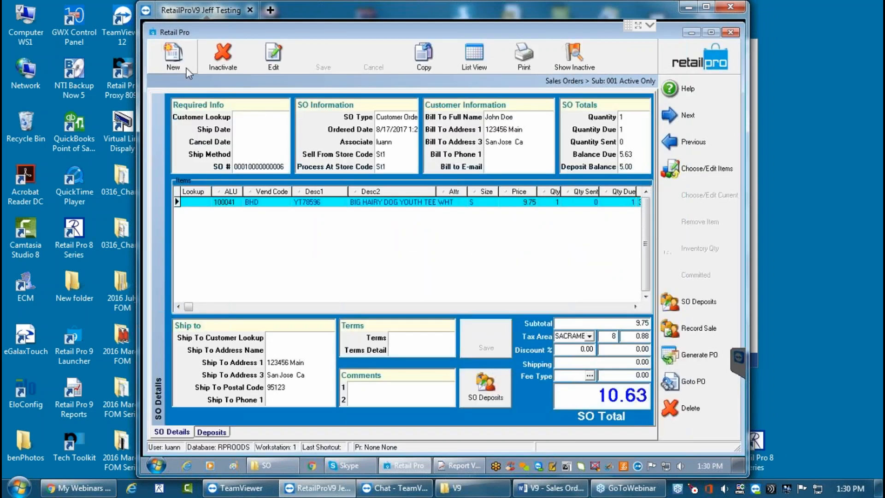
Step: Create a new special order and look up the customer by last name
left_click(174, 60)
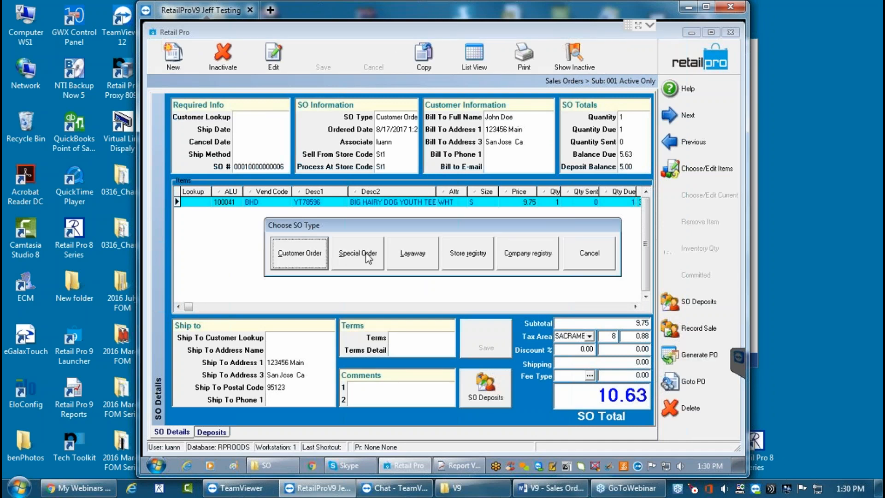
left_click(358, 254)
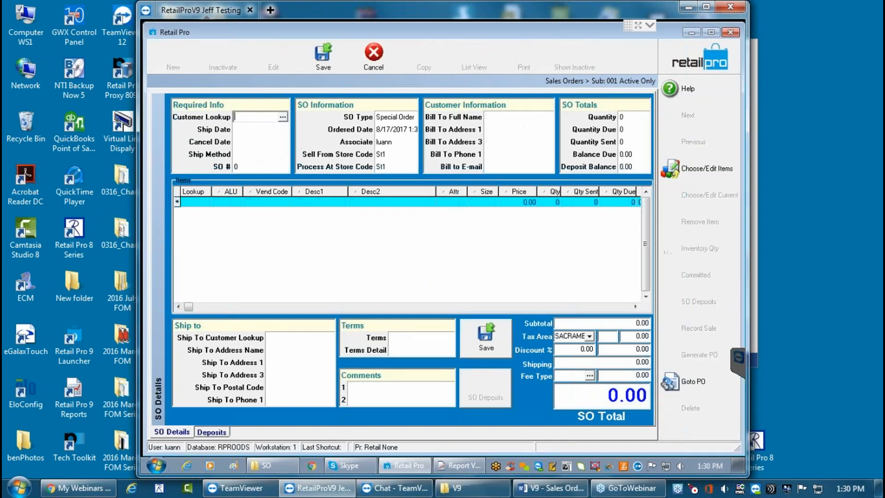
type("DOE")
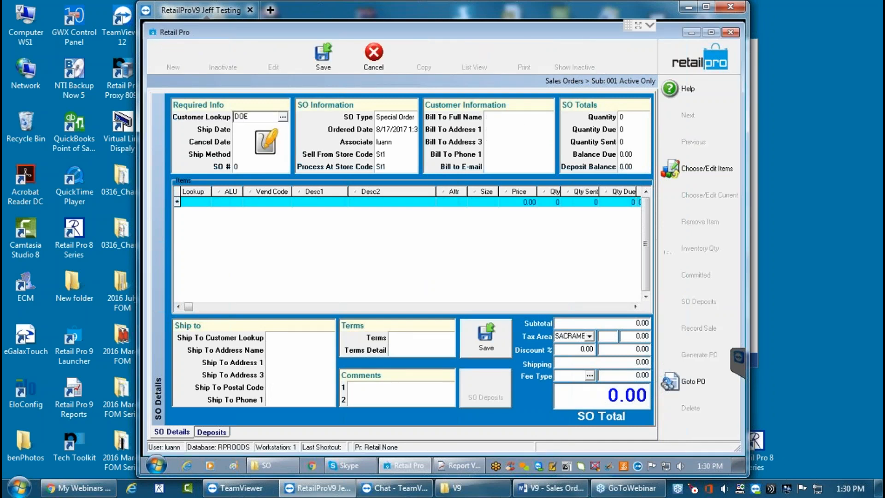
key("Tab")
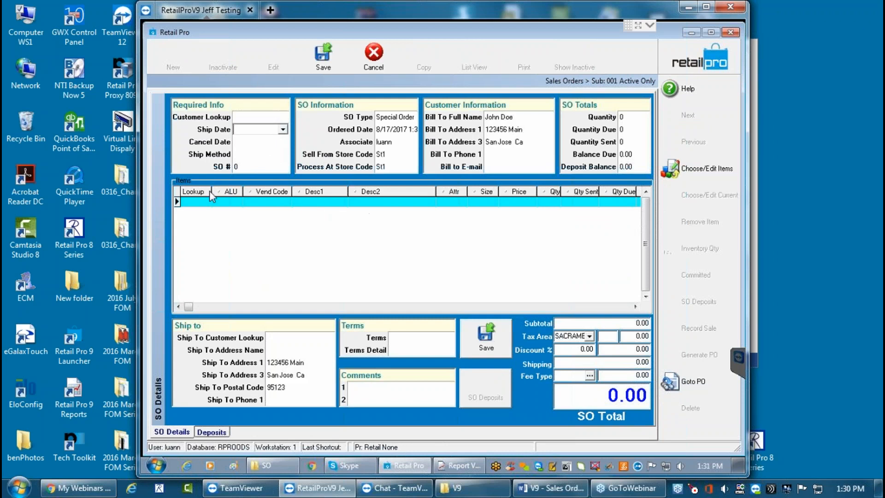
Step: Look up items matching *7* and add item 100034, the red 4T ONESIE, to the special order
left_click(193, 199)
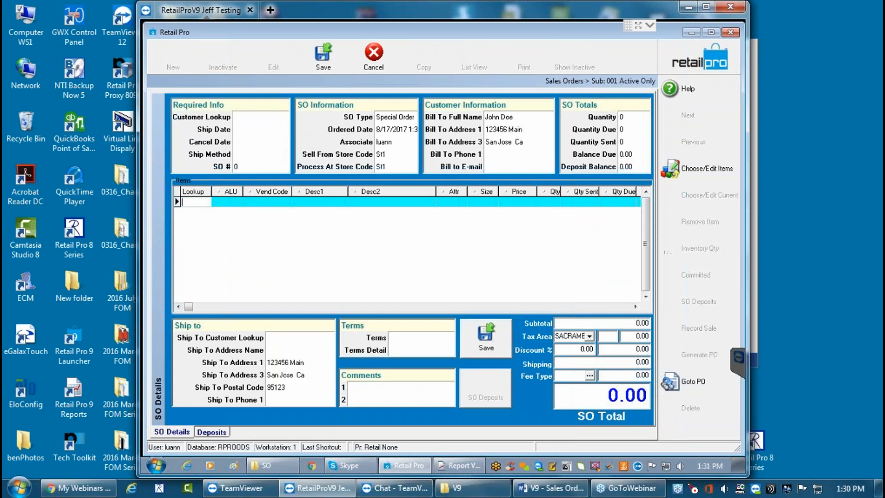
type("*&1")
key("BackSpace")
key("BackSpace")
type("7*")
key("Return")
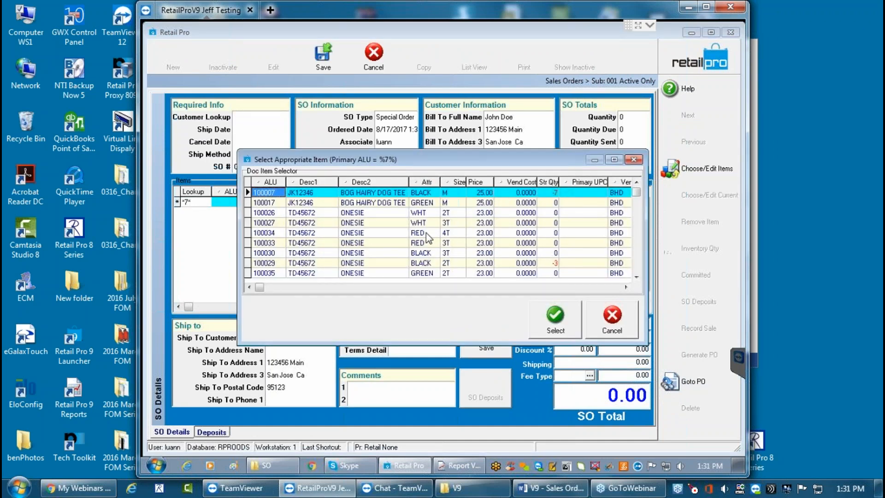
left_click(425, 233)
left_click(555, 325)
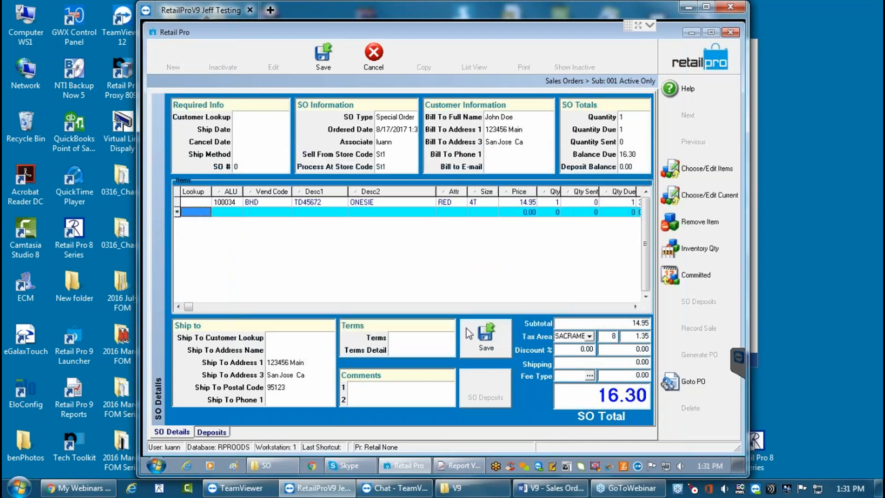
Step: Save the special order with the minimum deposit option, set the deposit to 8.00, tender it as cash and update without printing
left_click(487, 340)
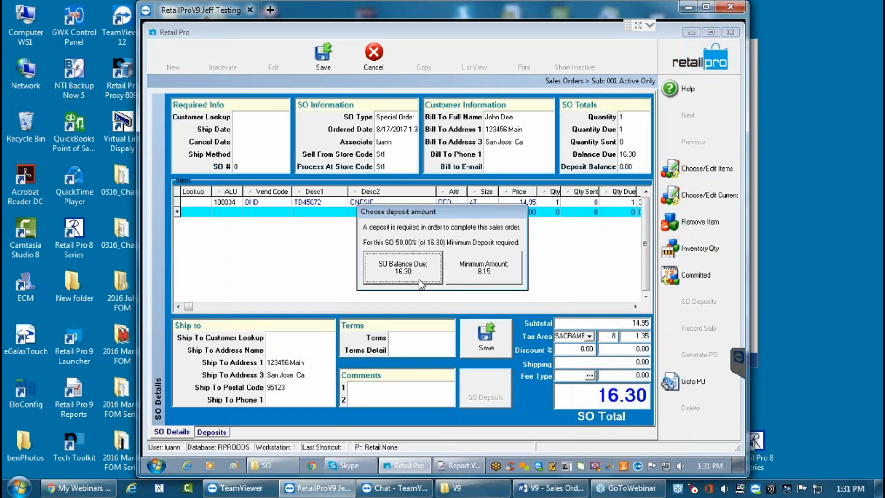
left_click(484, 267)
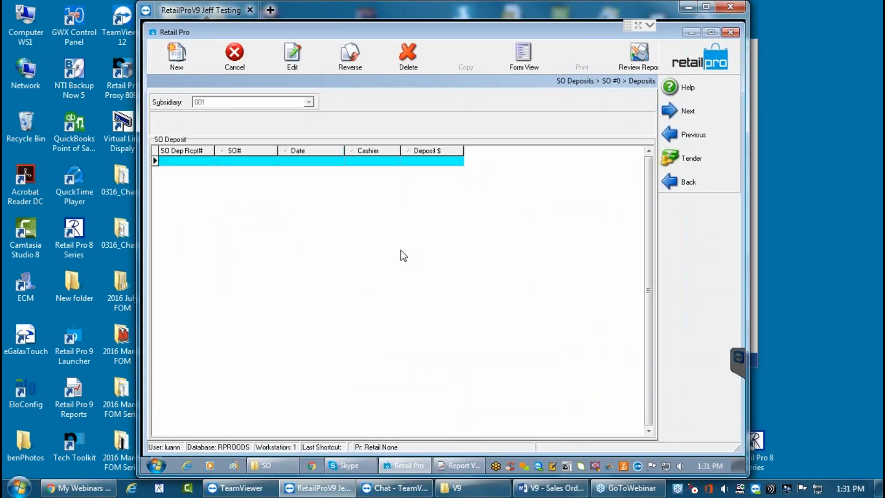
left_click(424, 139)
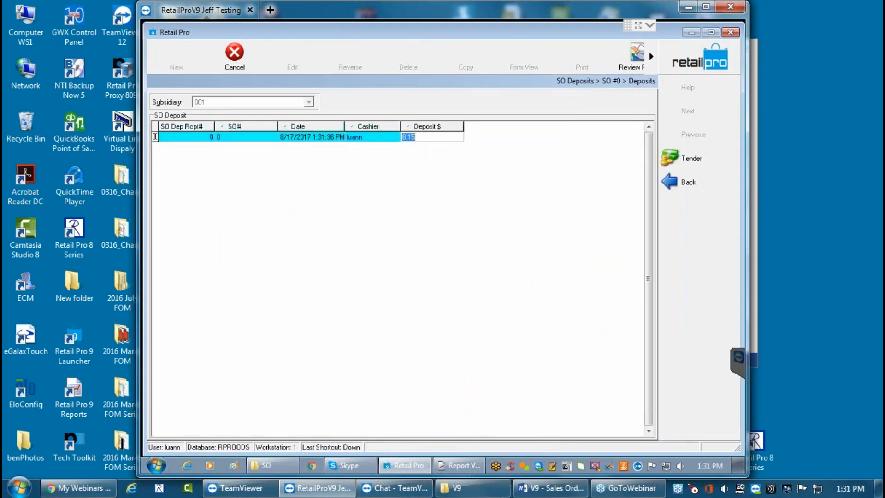
type("8.00")
left_click(675, 158)
left_click(203, 219)
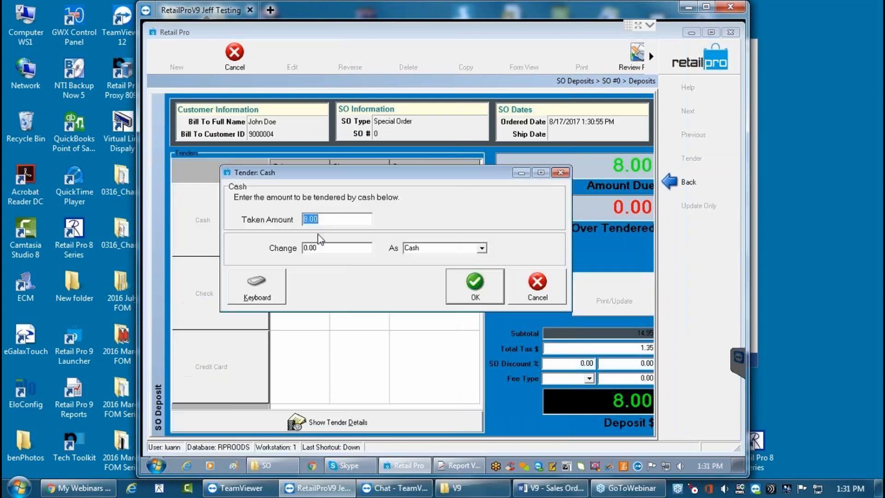
left_click(471, 292)
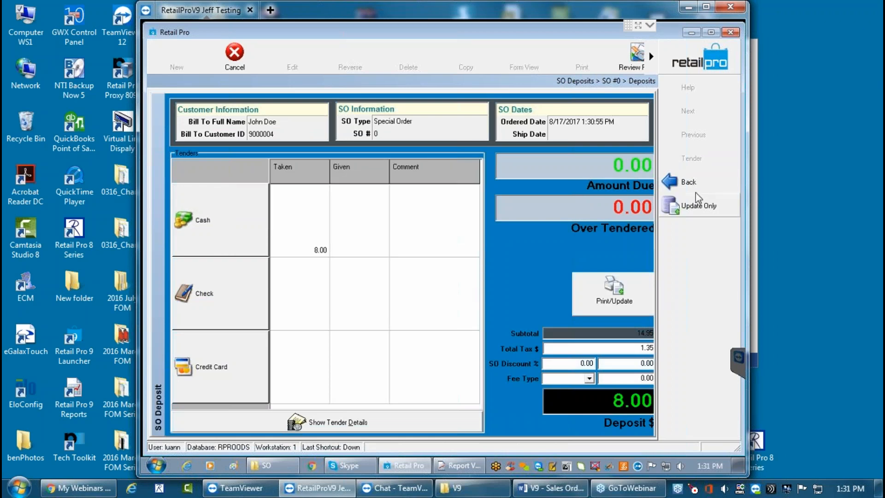
left_click(704, 204)
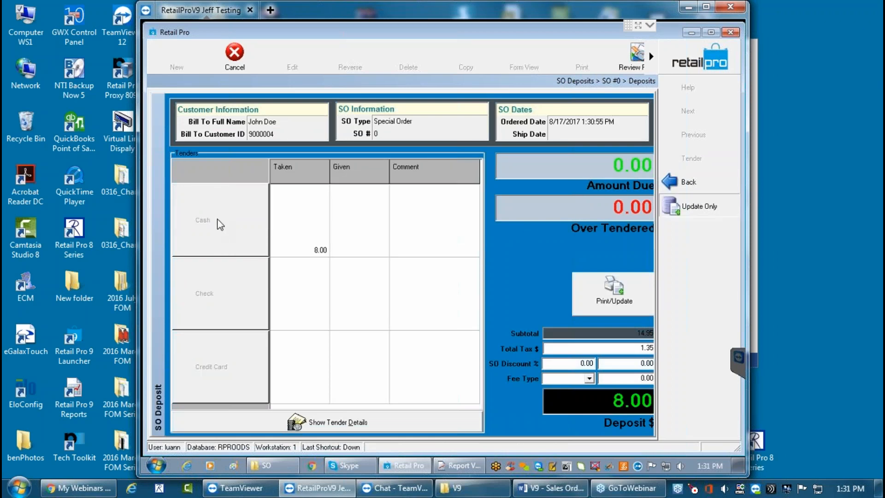
Step: Preview the special order's printout, review its deposit balance and balance due, and close the preview
left_click(522, 55)
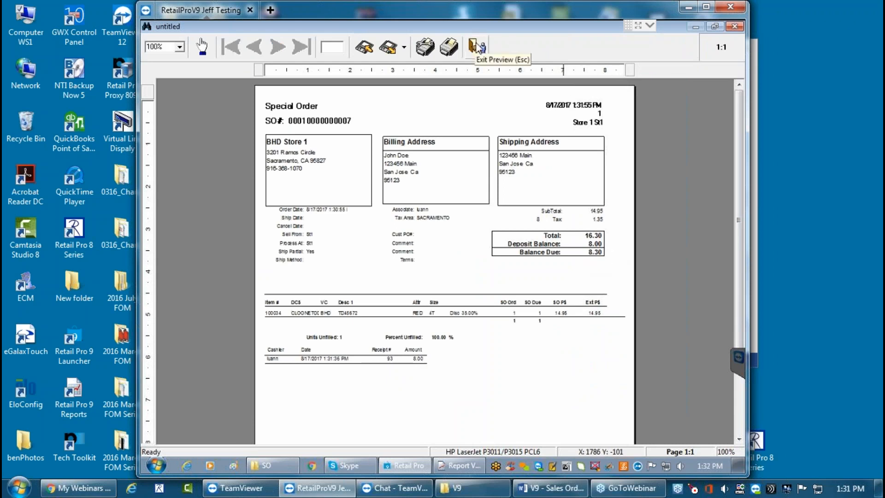
left_click(476, 46)
left_click(531, 284)
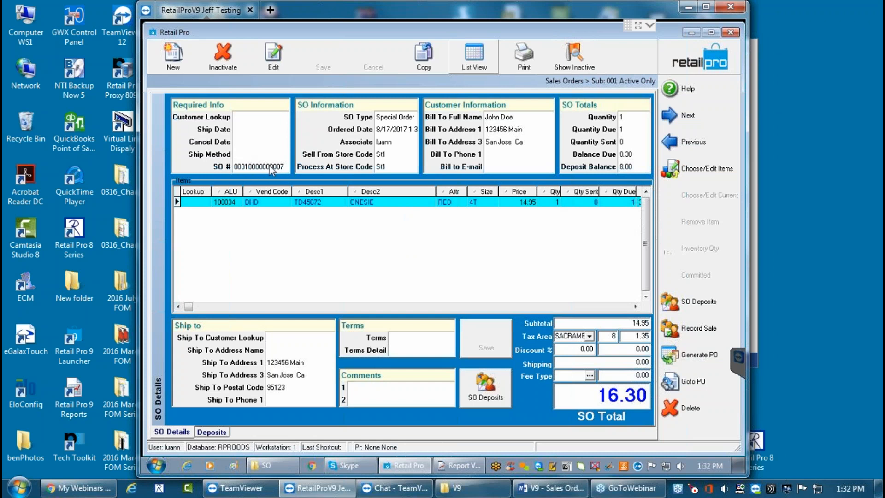
Step: Generate a drop-ship purchase order for the red 4T ONESIE from the special order
left_click(390, 205)
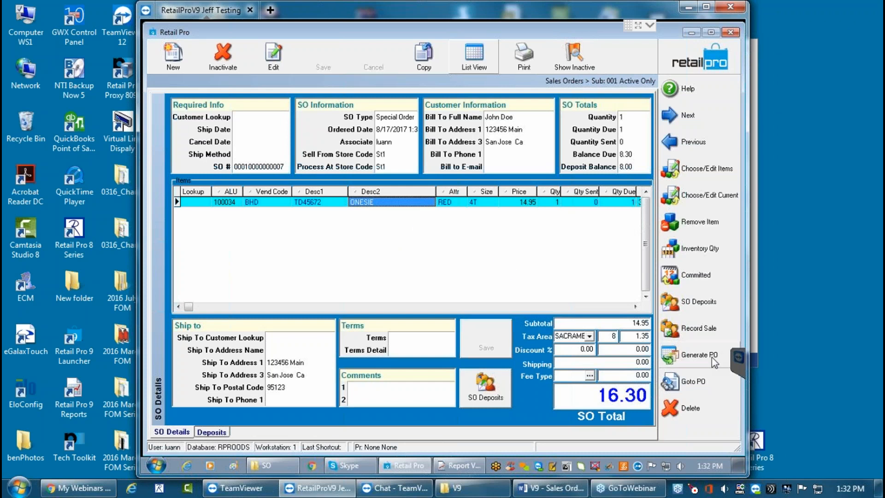
left_click(699, 360)
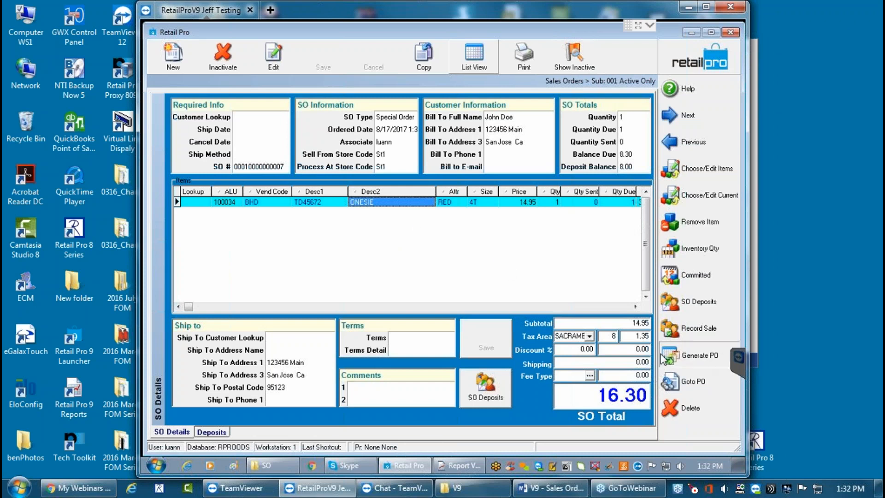
left_click(404, 311)
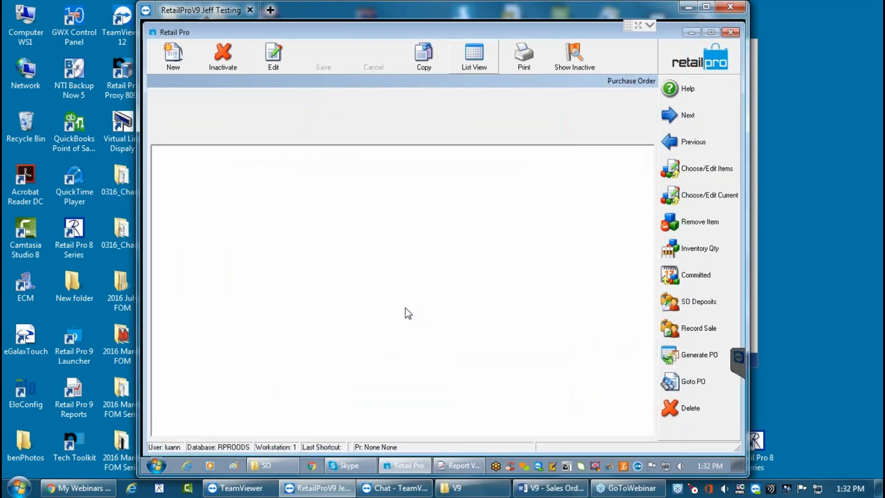
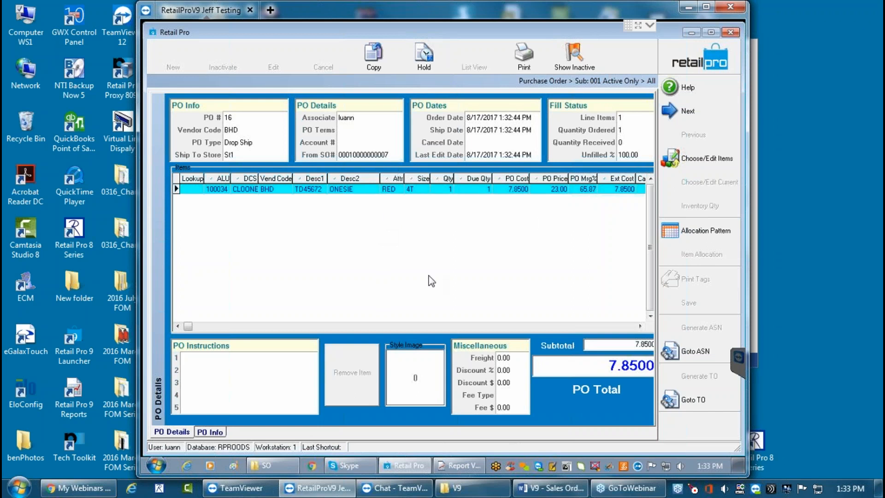
Step: Open the purchase order list and review the drop-ship order's quantity, cost and unfilled columns
left_click(702, 58)
left_click(701, 60)
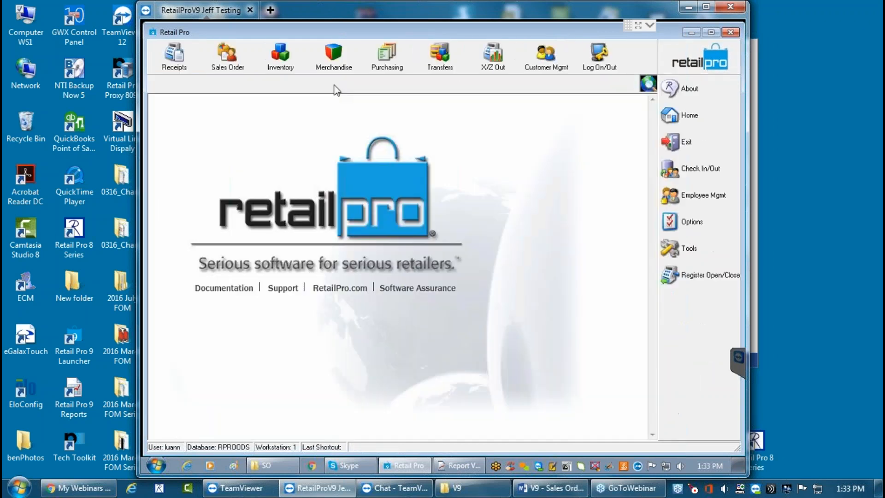
left_click(391, 63)
left_click(400, 137)
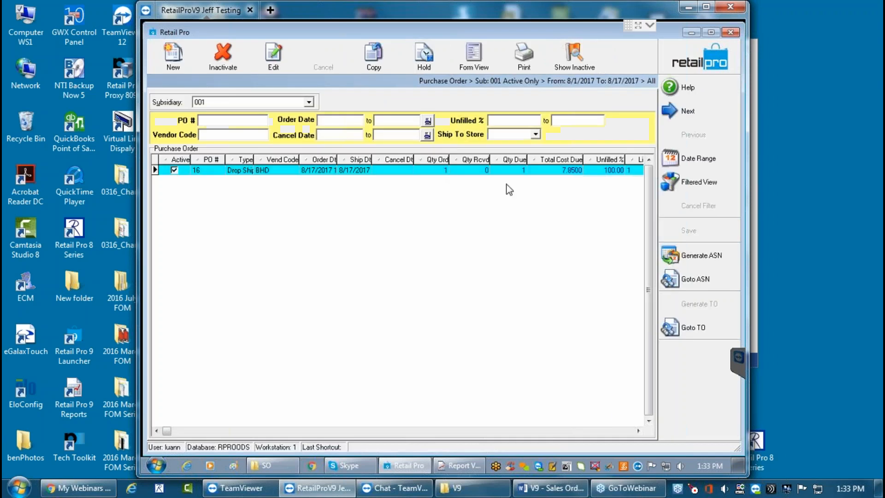
left_click(638, 431)
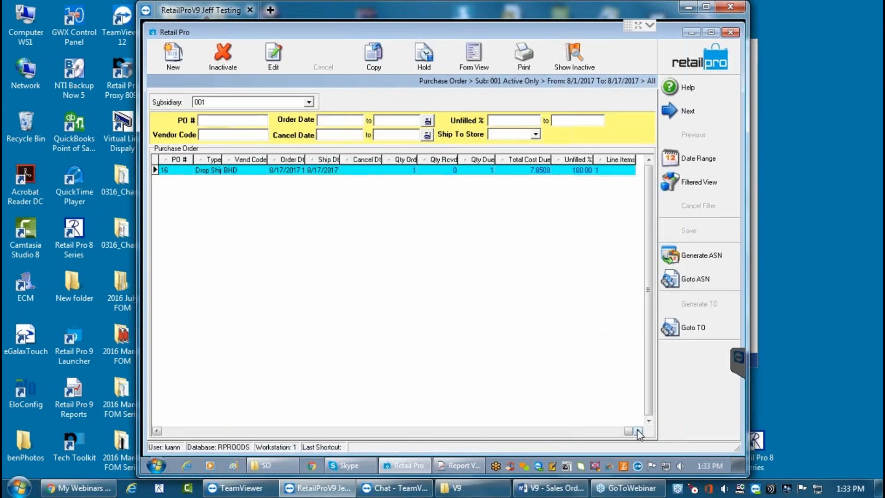
Step: Examine the page designer's available purchase order list columns for a sales order number field, and close it without applying changes
right_click(438, 158)
mouse_move(491, 217)
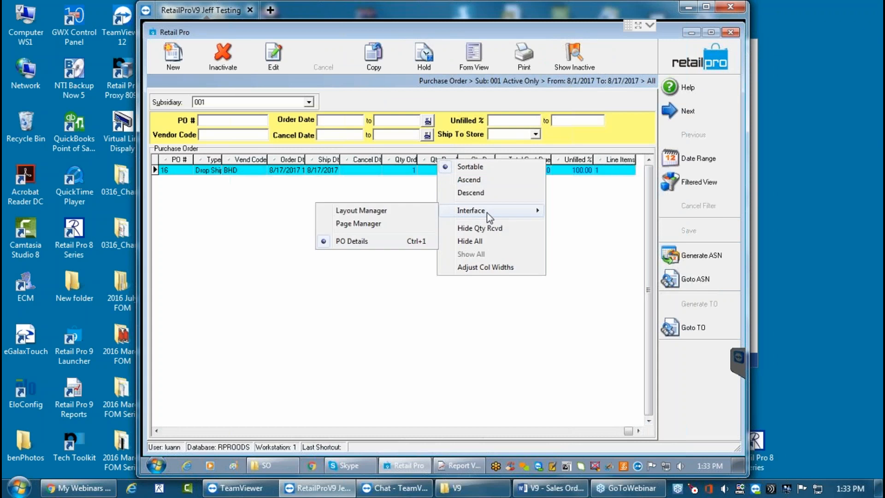
left_click(384, 224)
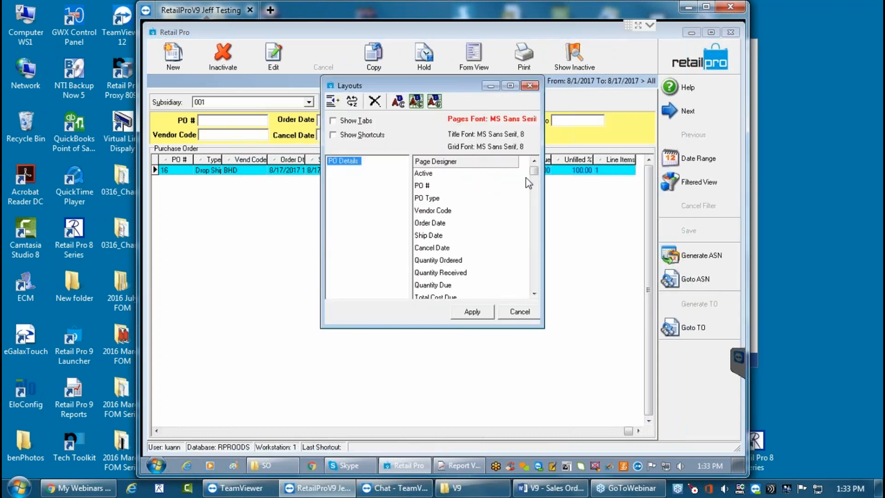
left_click_drag(534, 172, 534, 284)
scroll(529, 205, "up", 5)
scroll(534, 202, "up", 8)
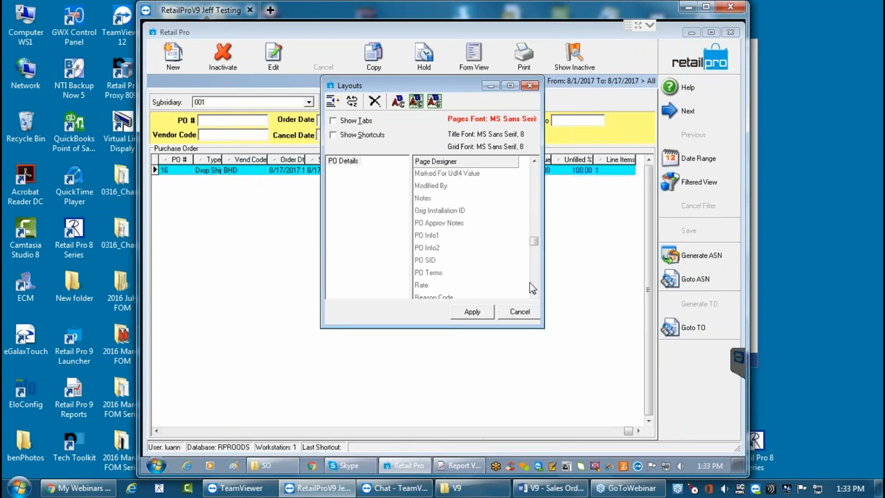
scroll(540, 279, "down", 3)
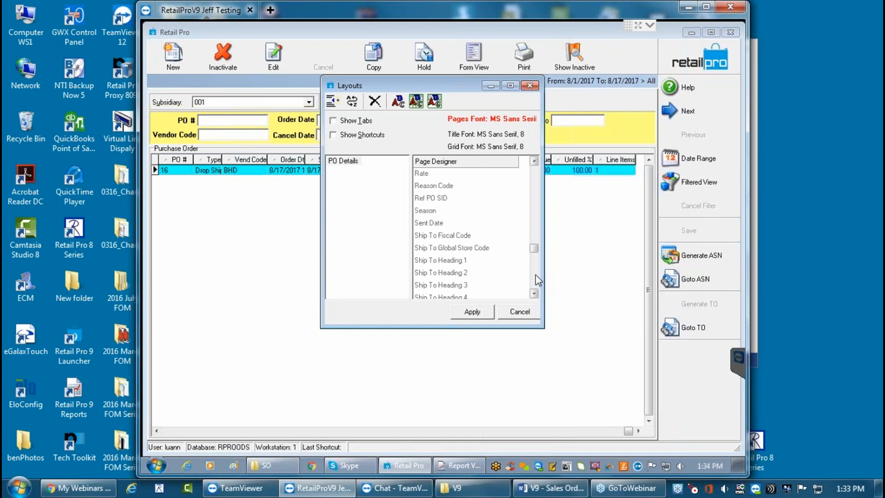
scroll(534, 281, "down", 5)
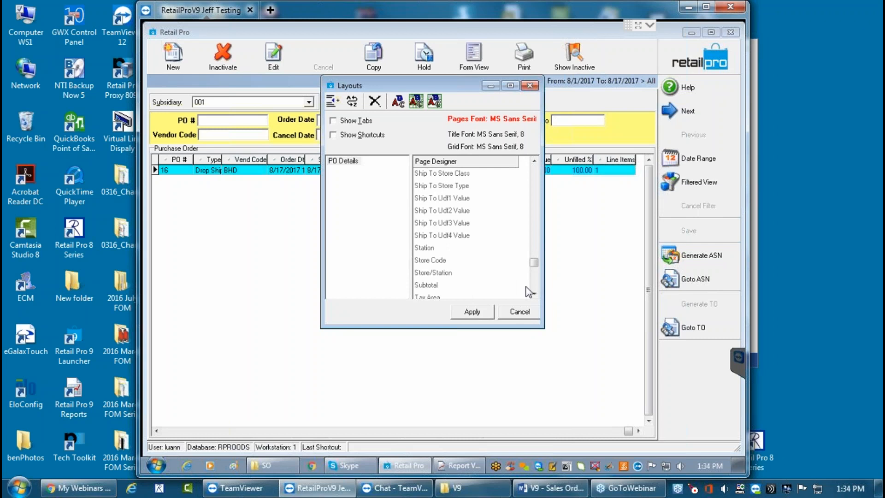
scroll(535, 293, "down", 3)
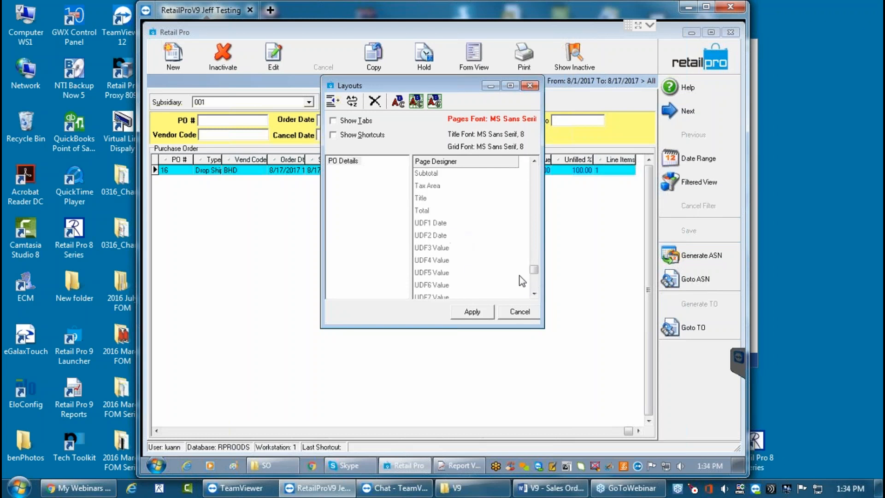
scroll(534, 295, "down", 5)
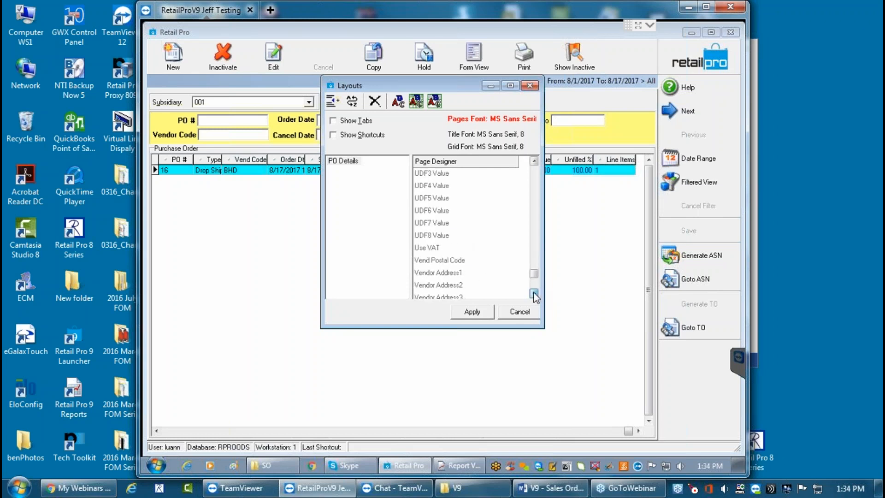
left_click(533, 294)
left_click_drag(535, 267, 534, 235)
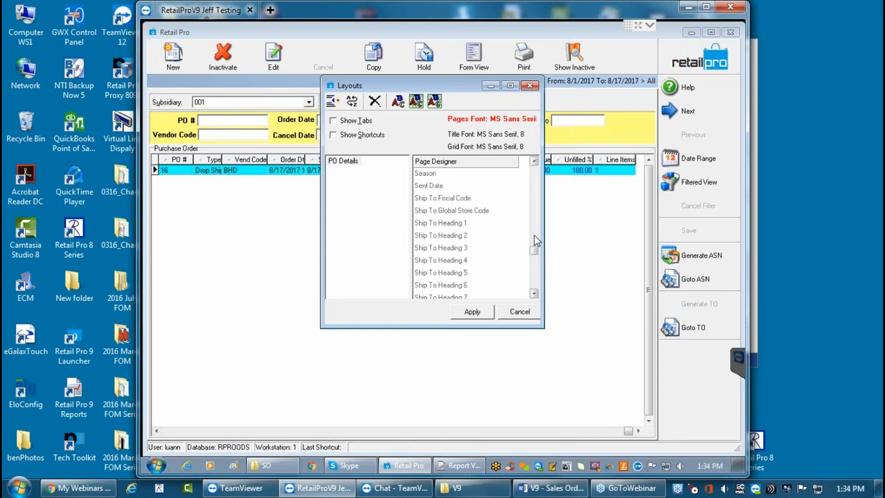
left_click(535, 219)
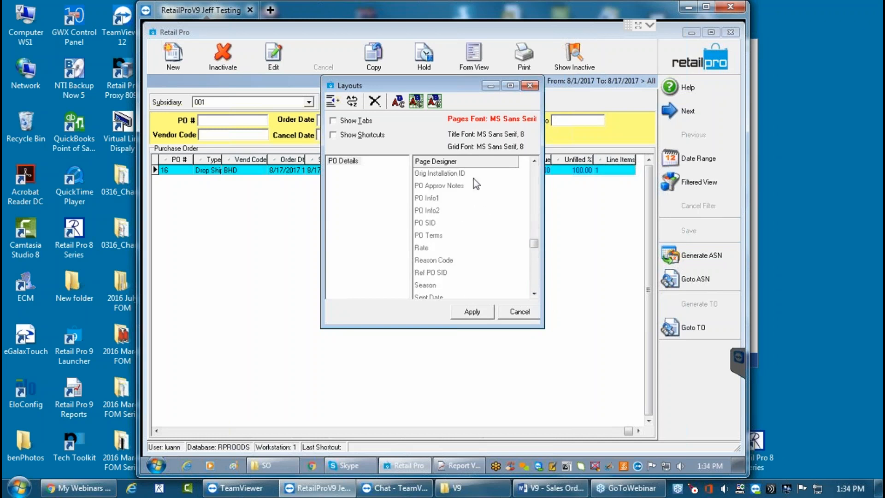
left_click(534, 293)
left_click(534, 293)
left_click(534, 294)
left_click(534, 294)
left_click(534, 294)
left_click(534, 294)
left_click(534, 293)
left_click(534, 294)
double_click(534, 294)
left_click(534, 294)
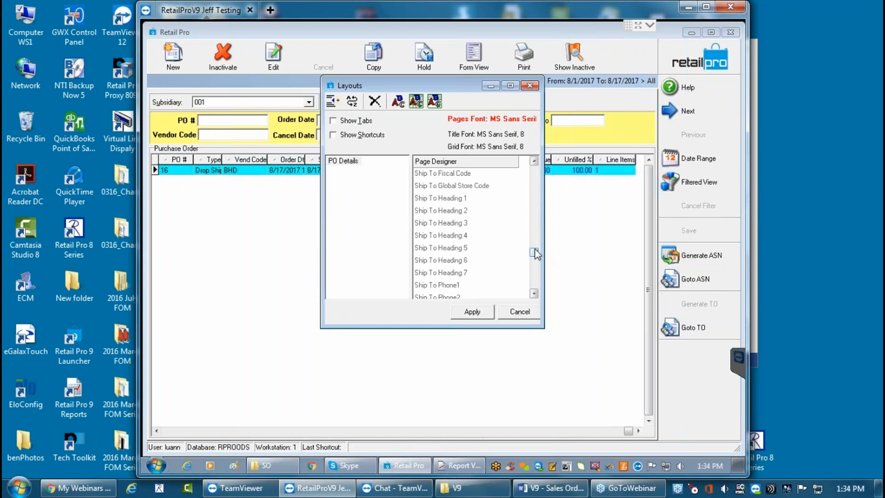
left_click_drag(545, 161, 545, 161)
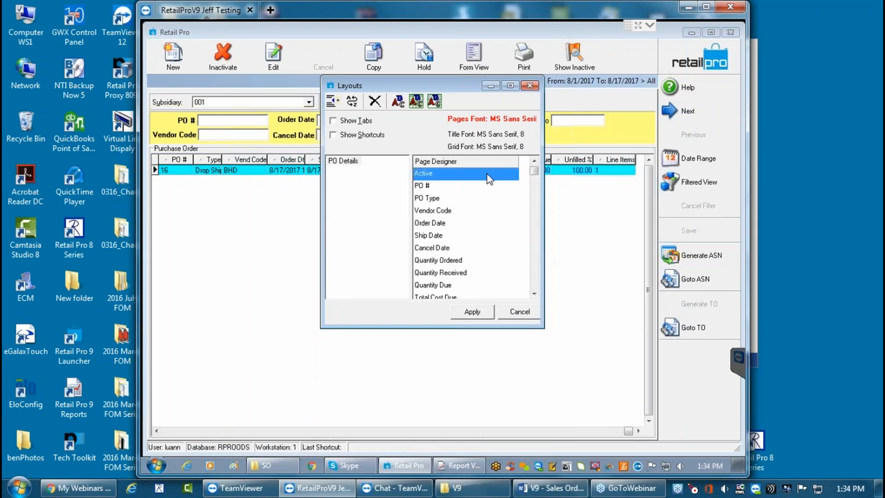
left_click(533, 293)
left_click(533, 293)
left_click(533, 294)
left_click(533, 293)
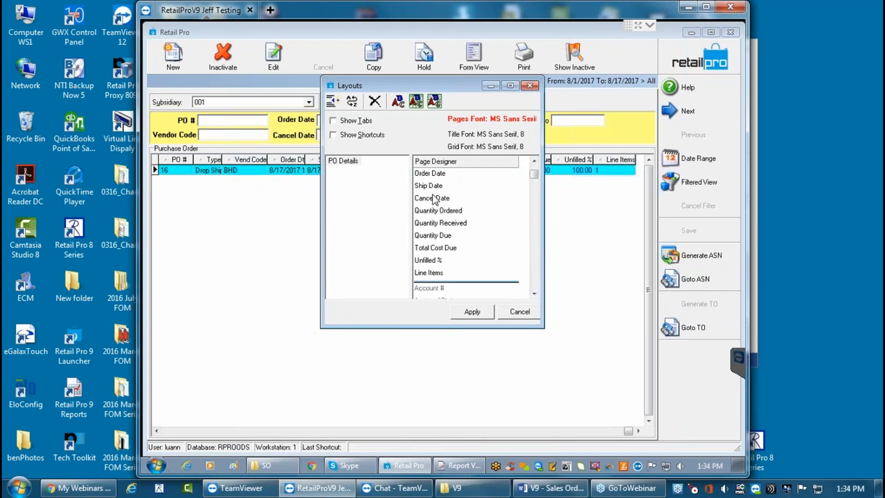
left_click_drag(532, 164, 532, 162)
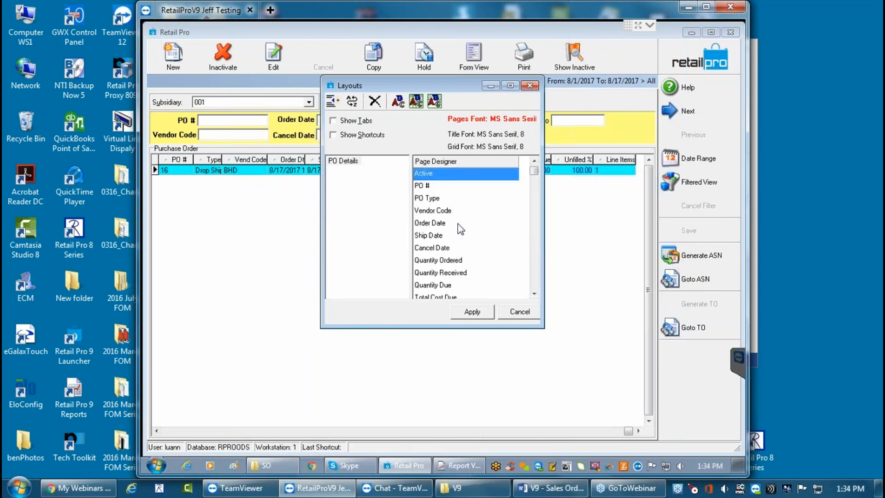
left_click(519, 312)
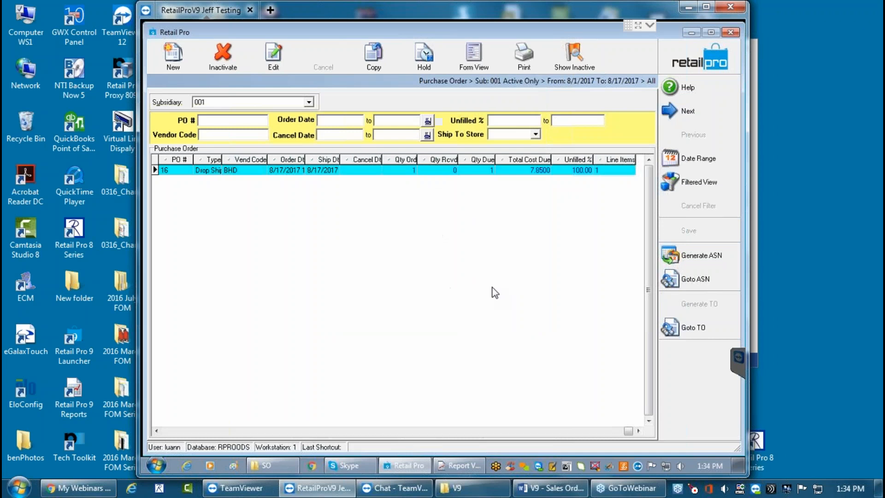
right_click(422, 158)
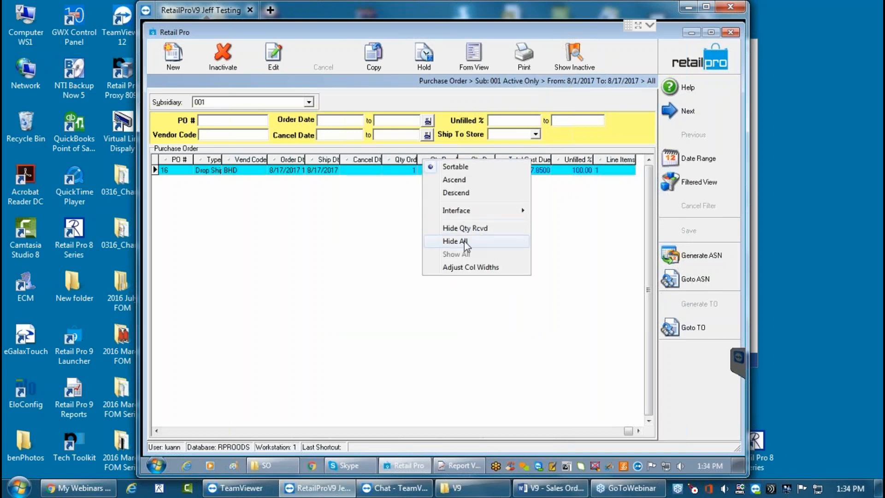
left_click(573, 160)
left_click(466, 269)
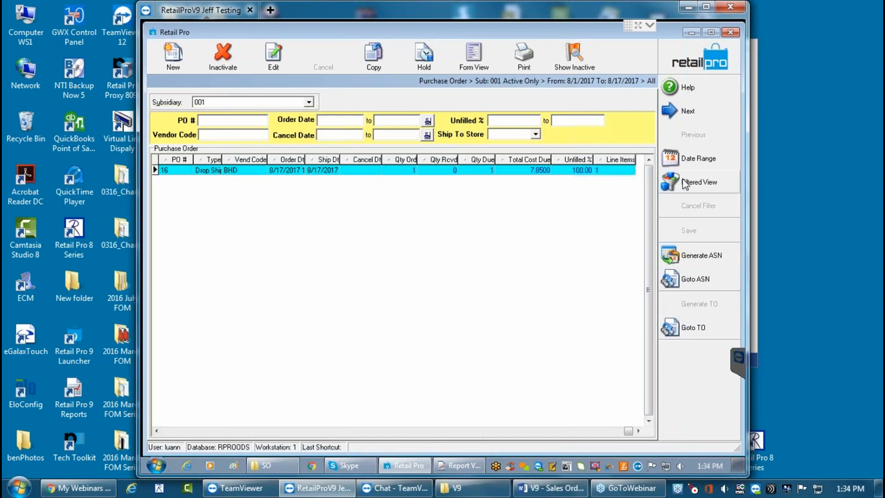
Step: Search the purchase order filter design for a sales order element using SO and SAL, and cancel the filter
left_click(697, 184)
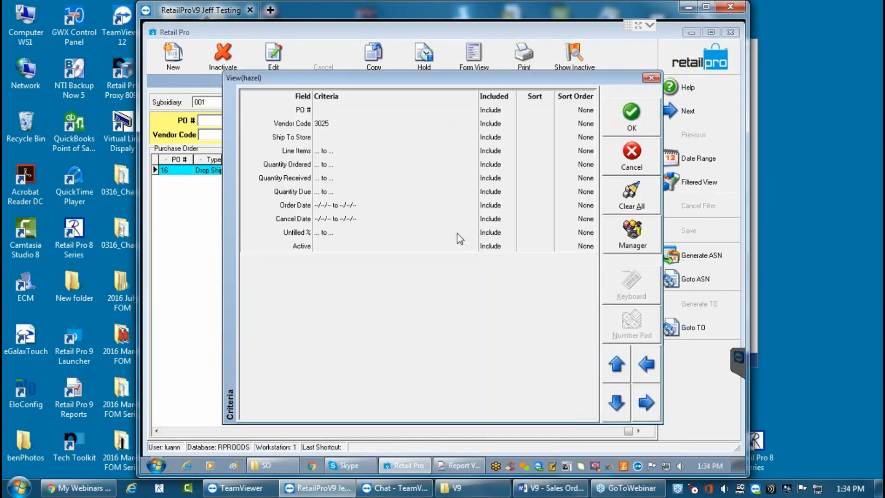
right_click(350, 275)
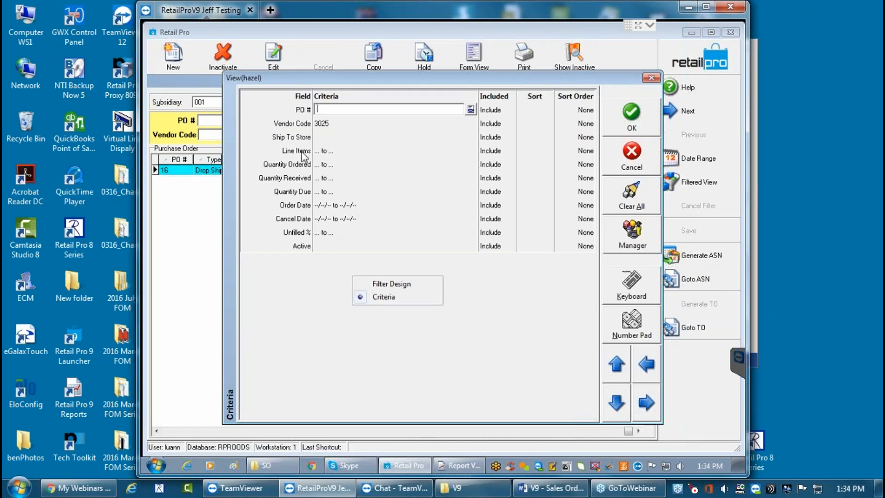
left_click(391, 283)
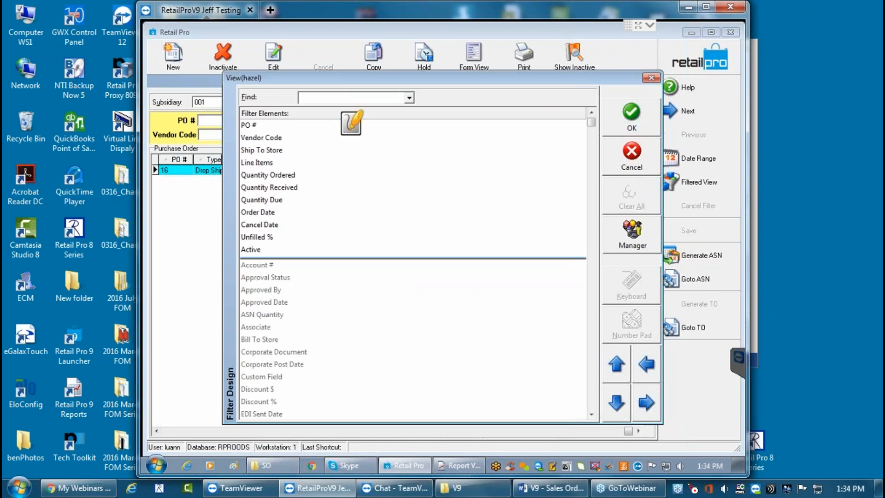
type("SO")
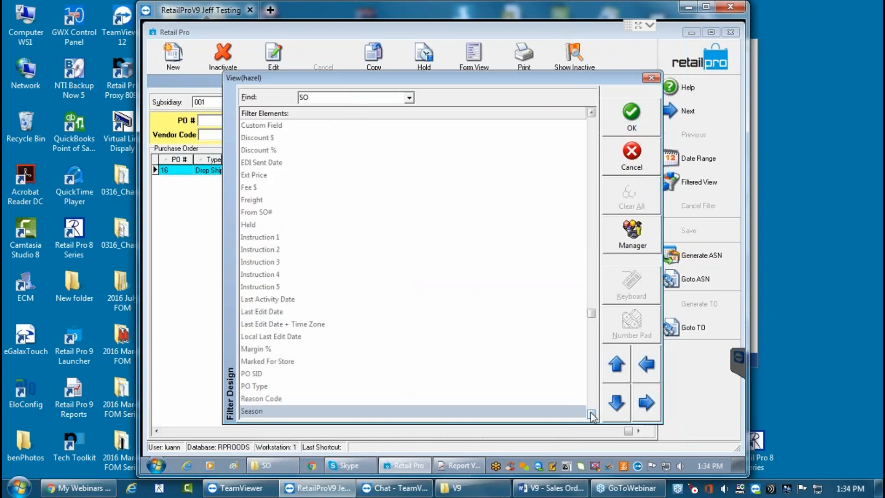
left_click(591, 414)
left_click(591, 413)
left_click(591, 414)
left_click(591, 414)
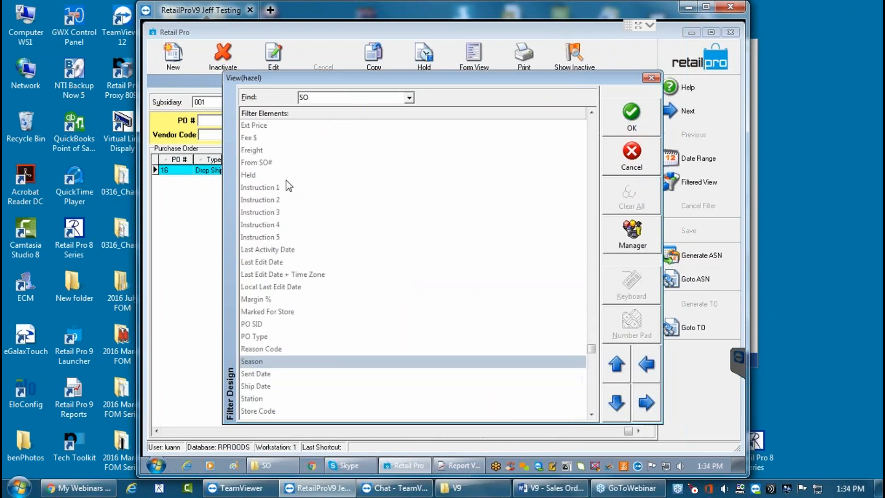
left_click(316, 98)
type("SAL")
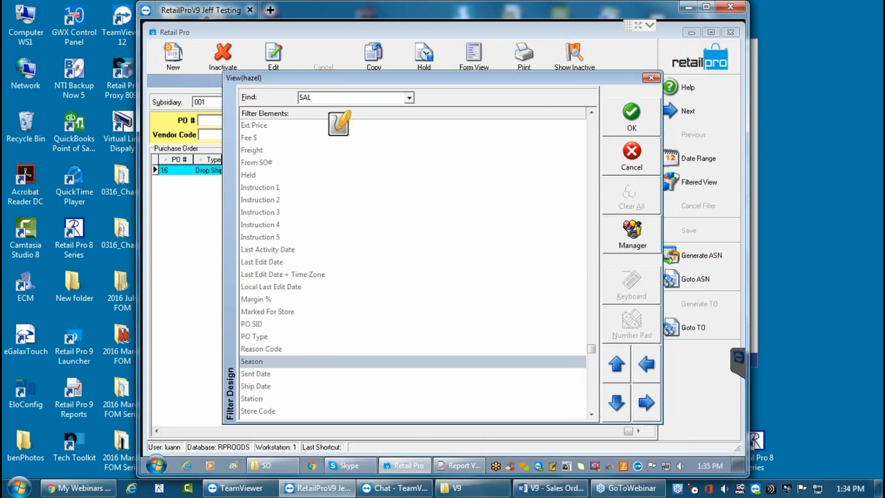
left_click(287, 123)
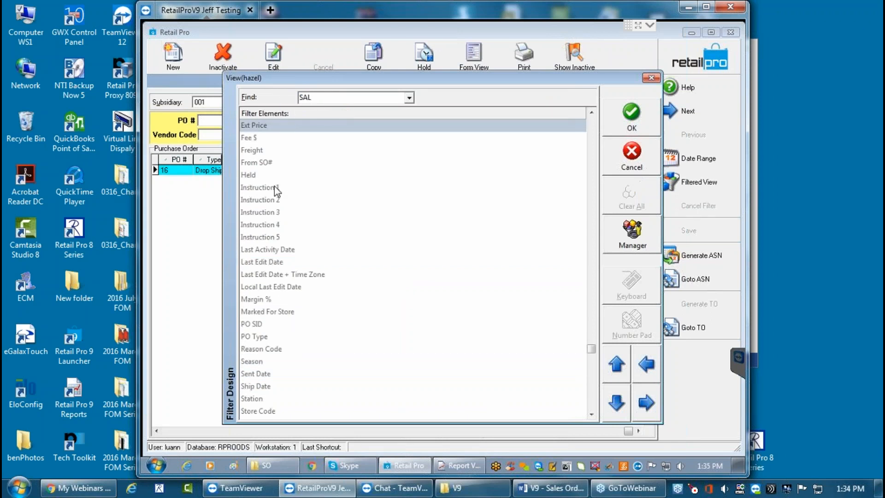
left_click(630, 153)
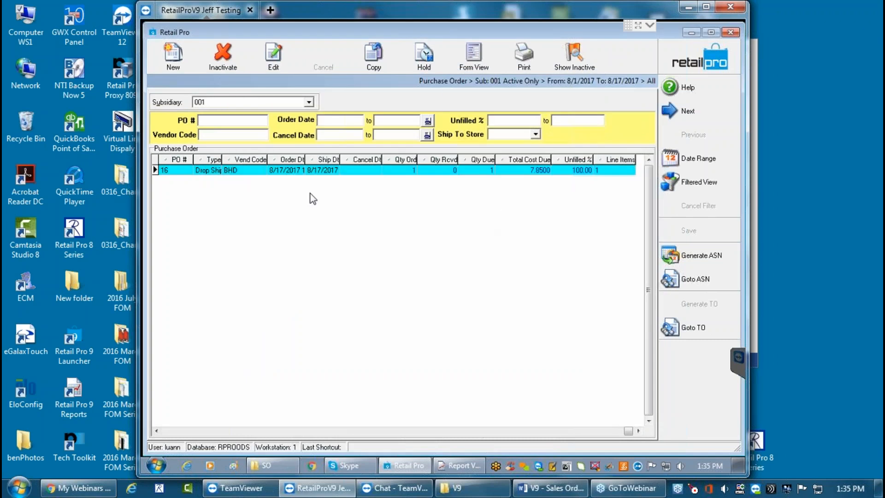
Step: Open the drop-ship purchase order's details, review its source sales order number, and return to the home screen
left_click(474, 54)
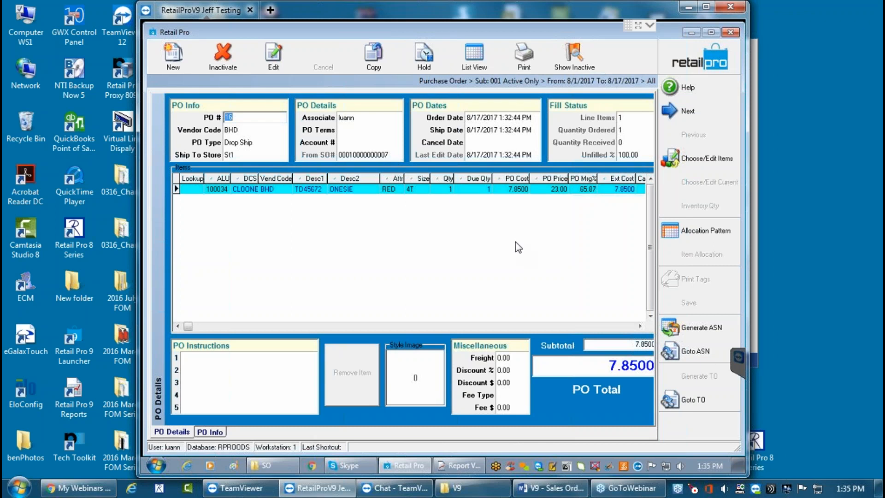
left_click(474, 54)
left_click(701, 54)
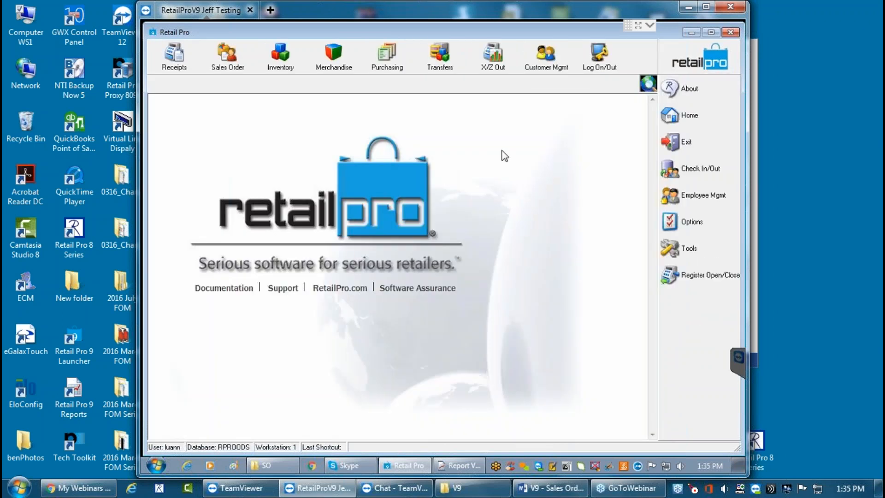
left_click(231, 64)
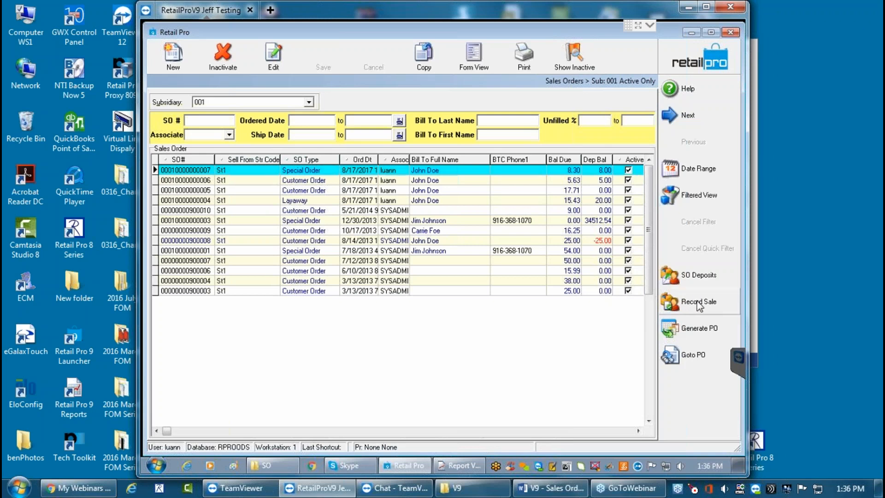
left_click(322, 181)
left_click(322, 182)
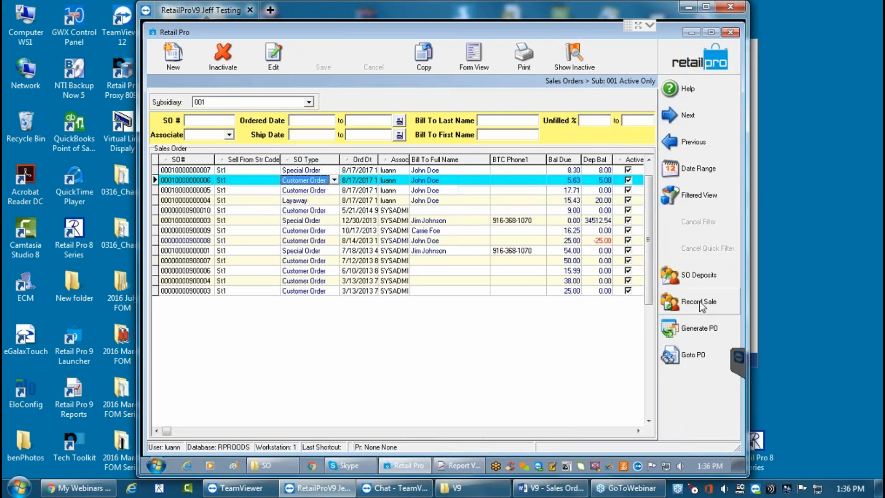
left_click(637, 431)
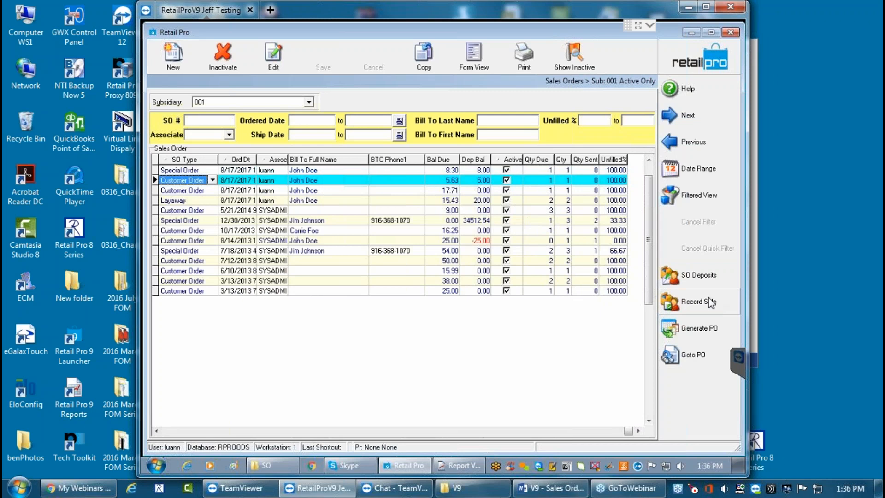
Step: Leave the sales order list and open the point-of-sale sales order options in the local system preferences
left_click(693, 65)
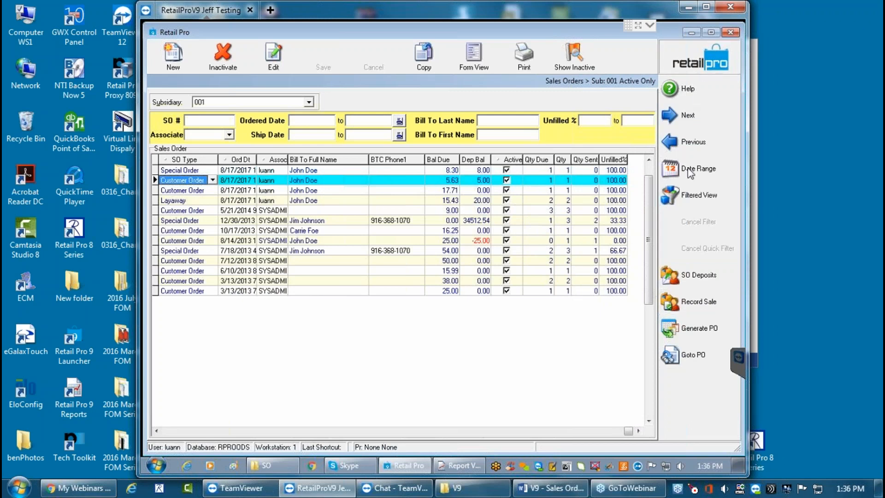
left_click(691, 222)
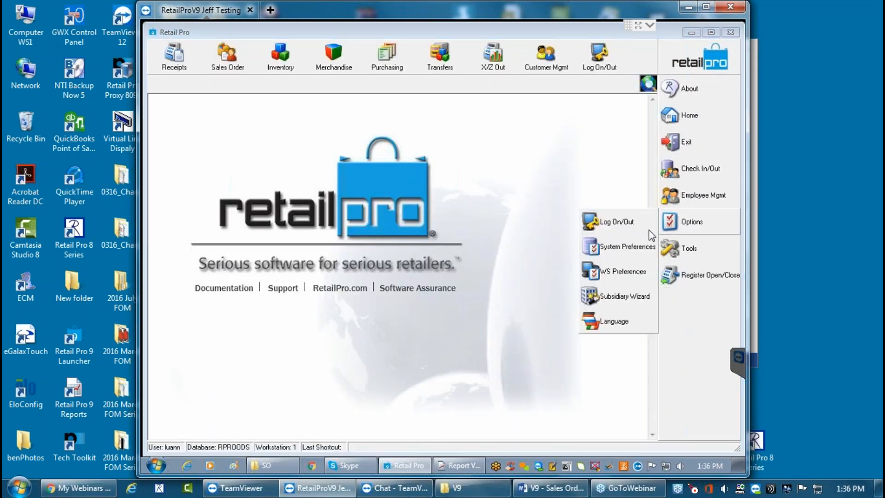
left_click(628, 244)
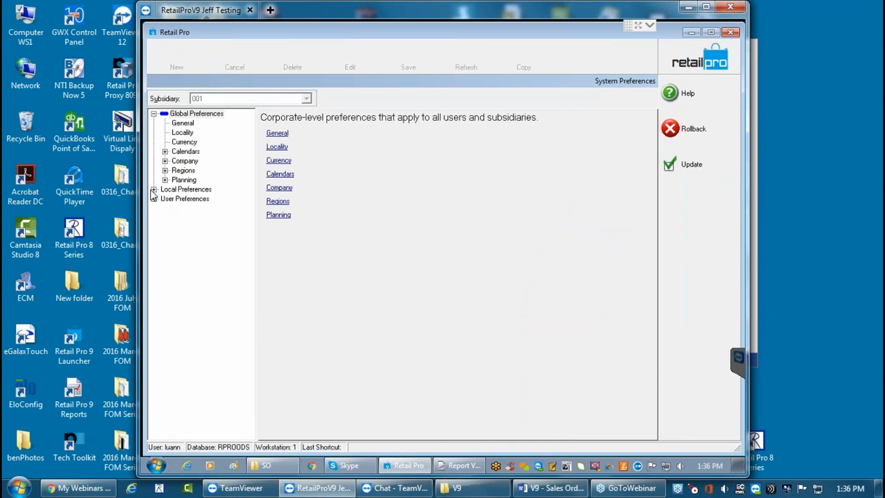
left_click(154, 189)
left_click(164, 246)
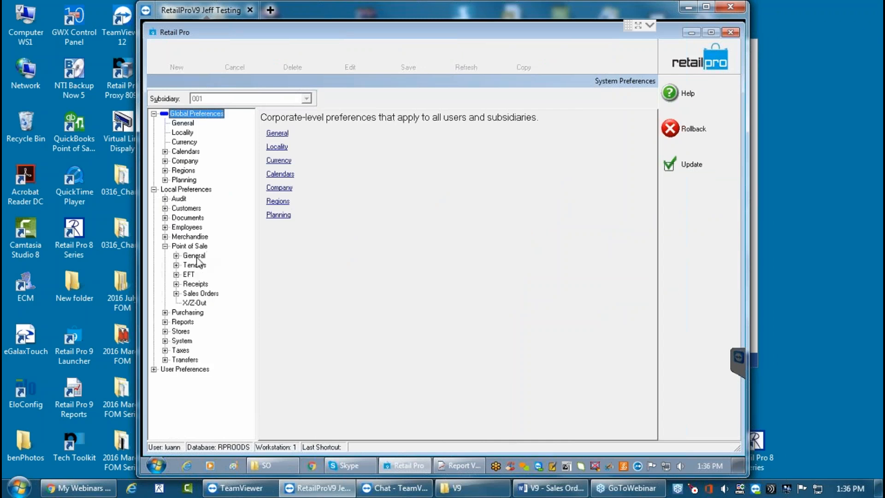
left_click(176, 293)
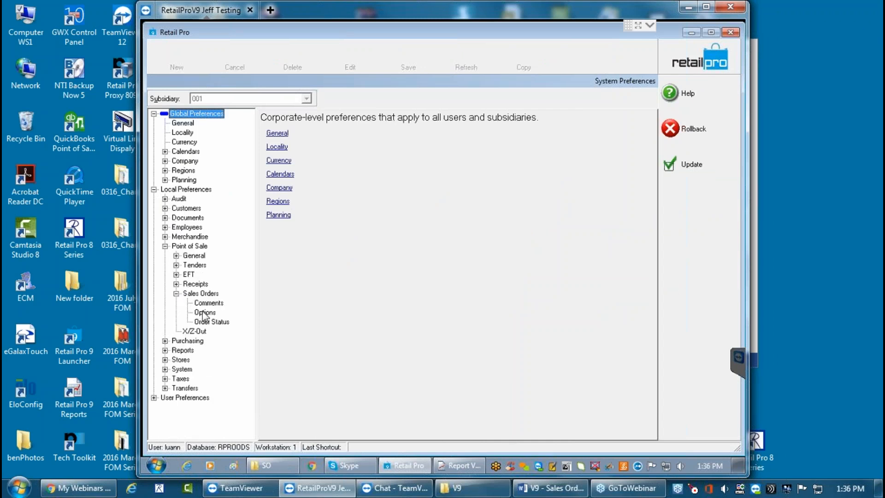
left_click(208, 312)
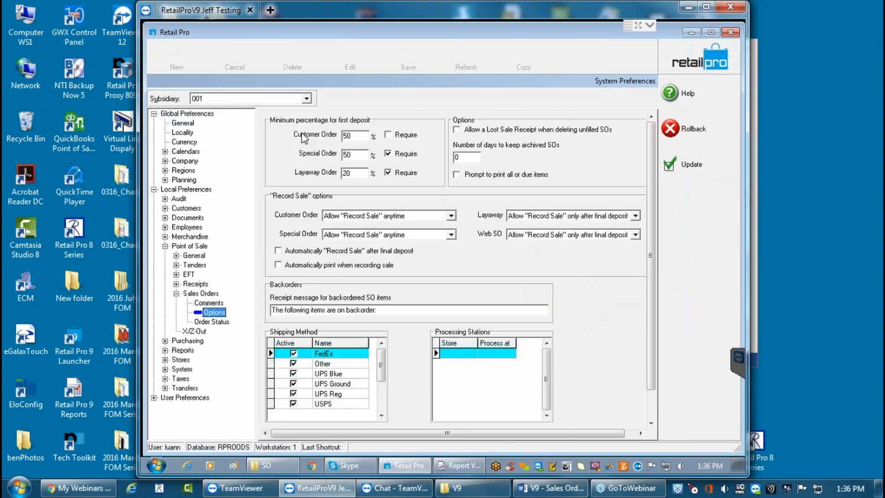
Step: Set Record Sale for customer orders and special orders to be allowed only after final deposit, and update the preferences
left_click(451, 215)
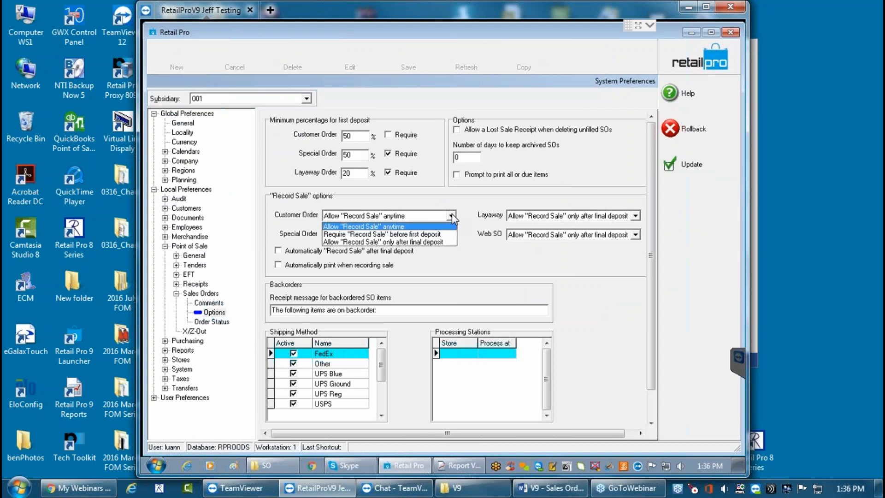
left_click(408, 241)
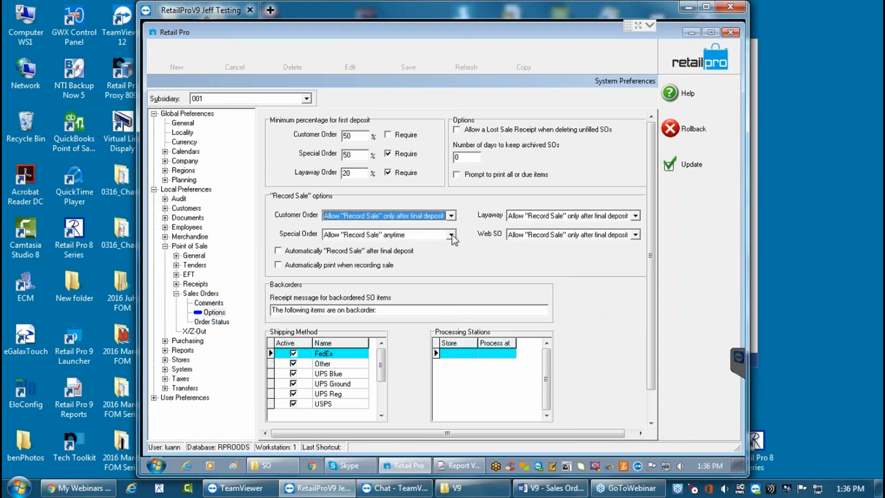
left_click(450, 234)
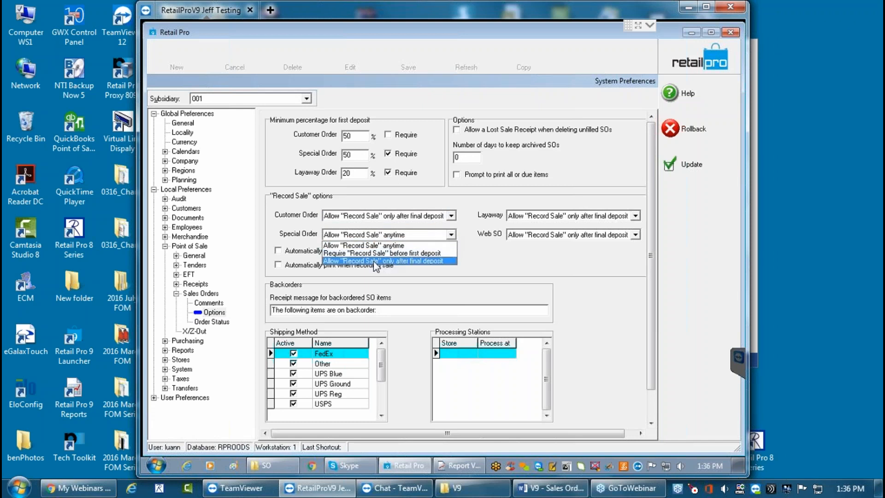
left_click(397, 260)
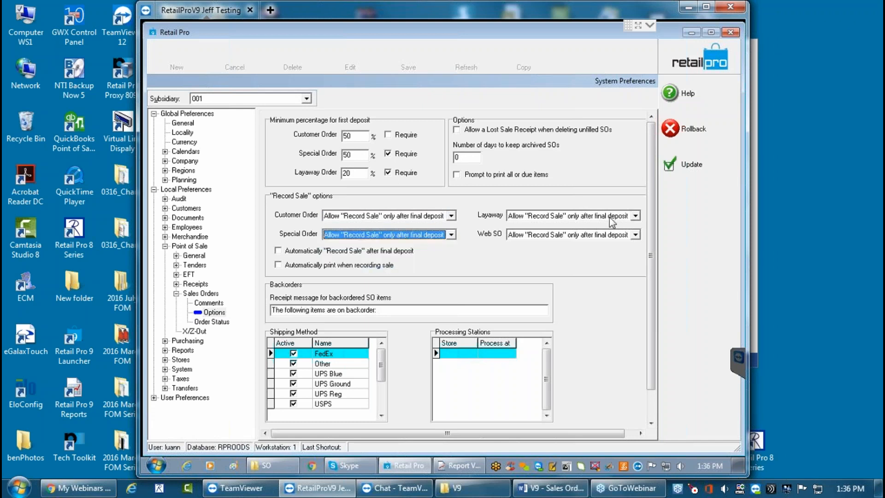
left_click(691, 165)
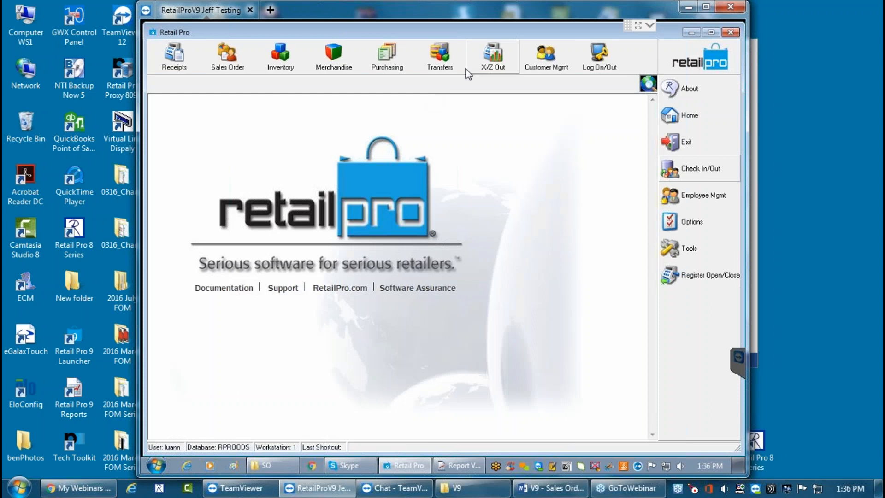
Step: Reopen the sales order list and check Record Sale availability on several customer and special orders
left_click(243, 65)
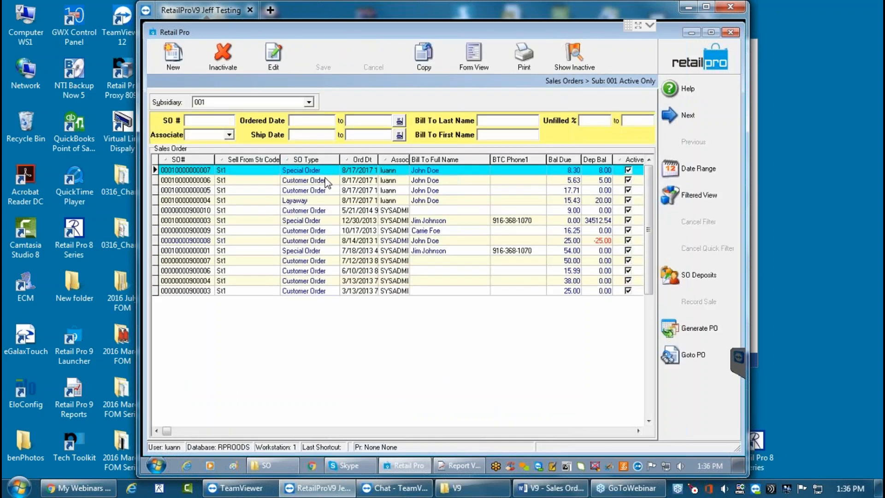
left_click(322, 180)
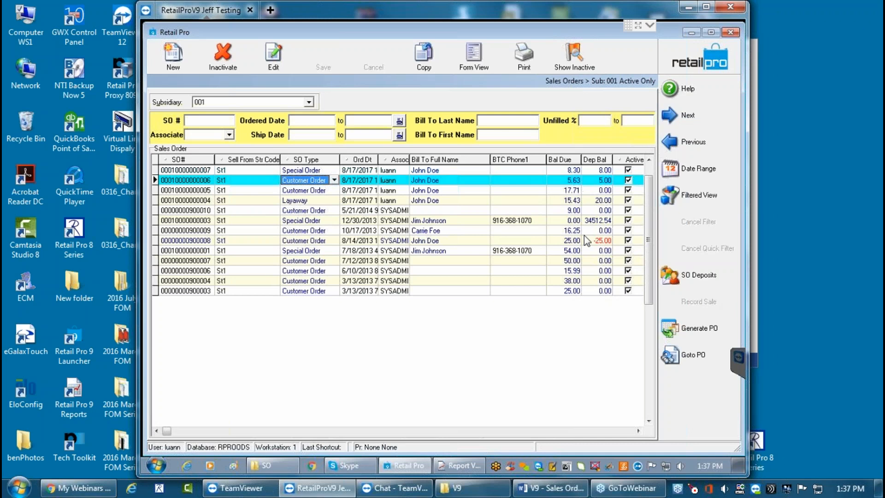
left_click(512, 232)
left_click(466, 244)
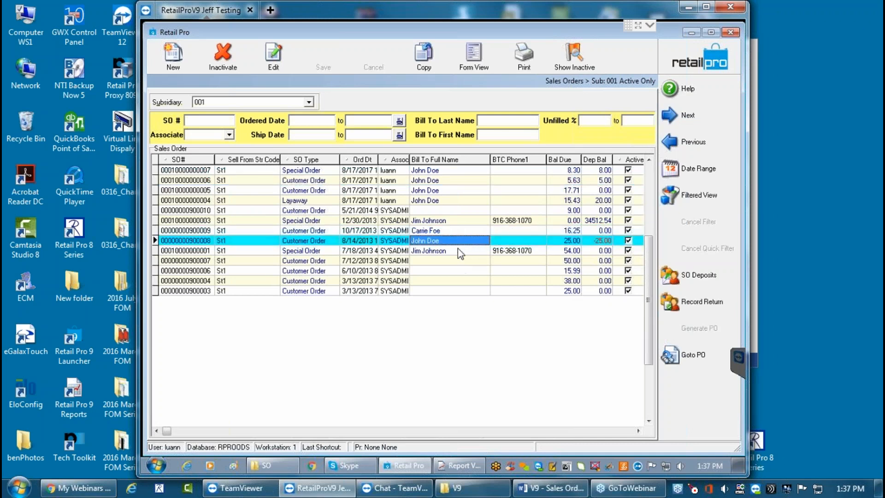
left_click(456, 252)
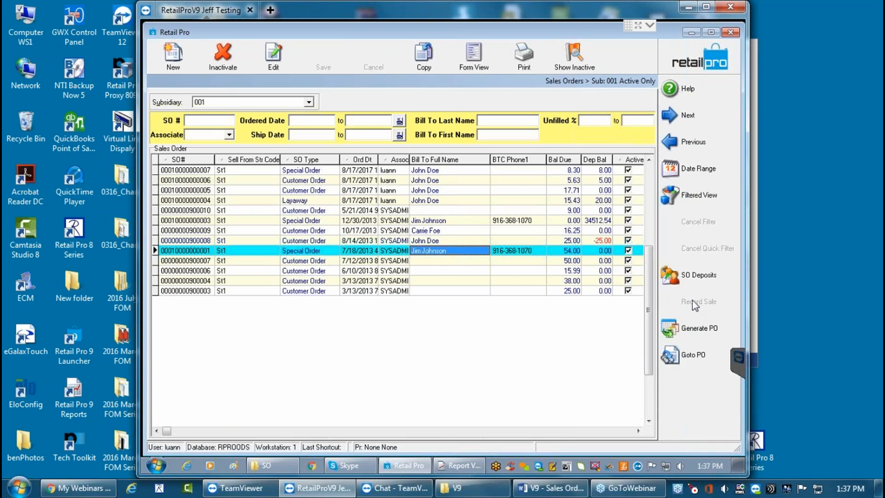
Step: Take a 5.63 cash deposit on the customer order with the 5.00 deposit balance, and update it without printing
left_click(318, 181)
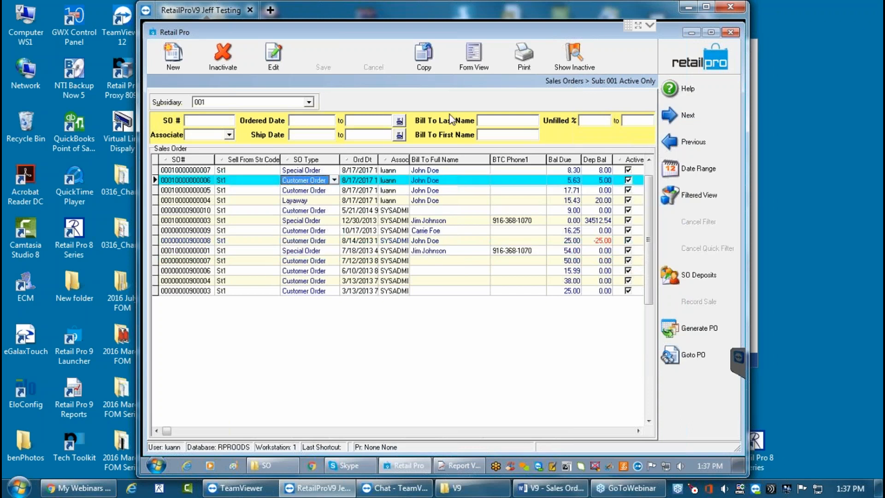
left_click(475, 59)
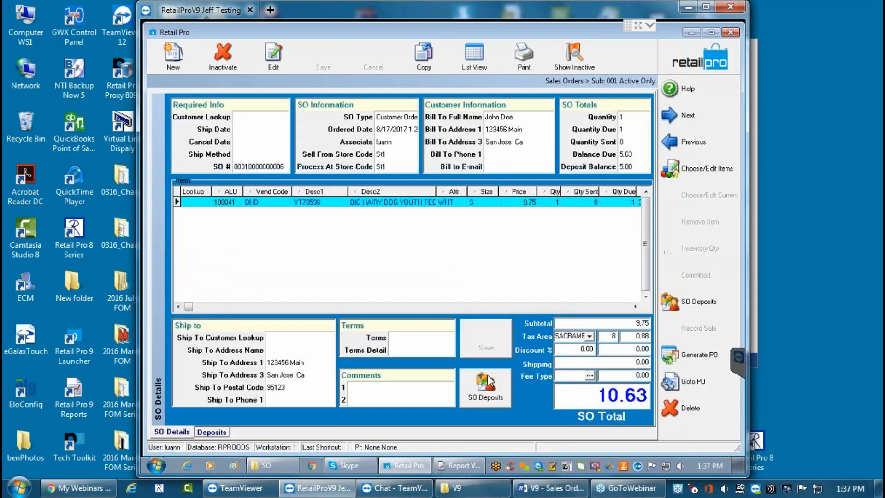
left_click(482, 384)
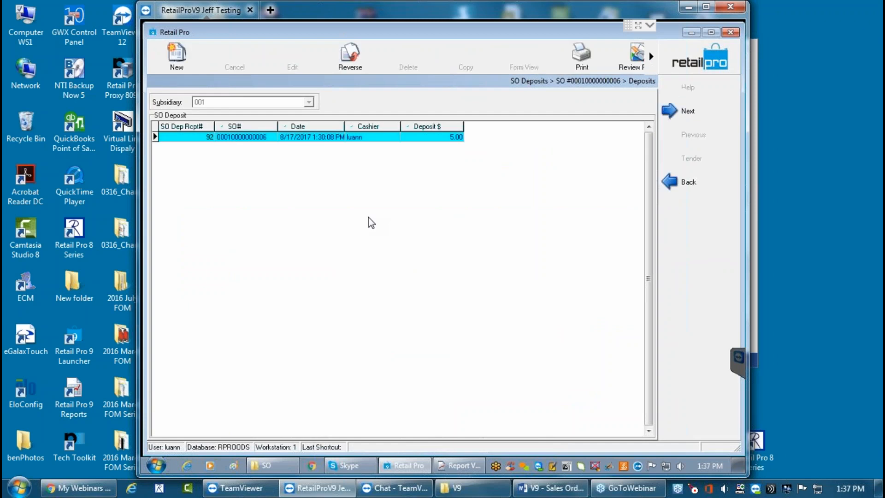
left_click(173, 54)
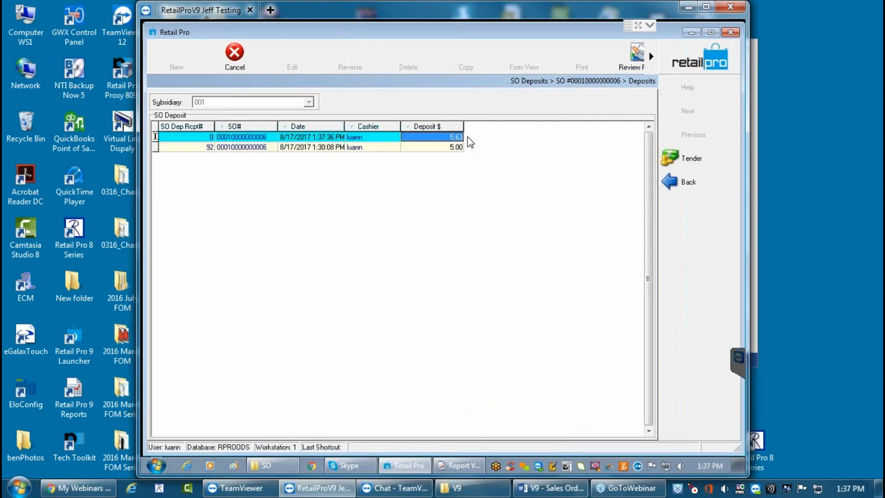
left_click(675, 158)
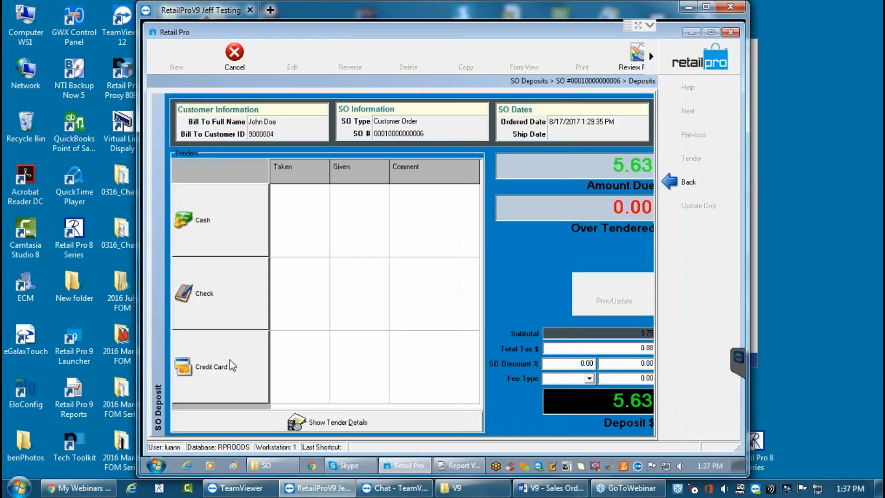
left_click(230, 203)
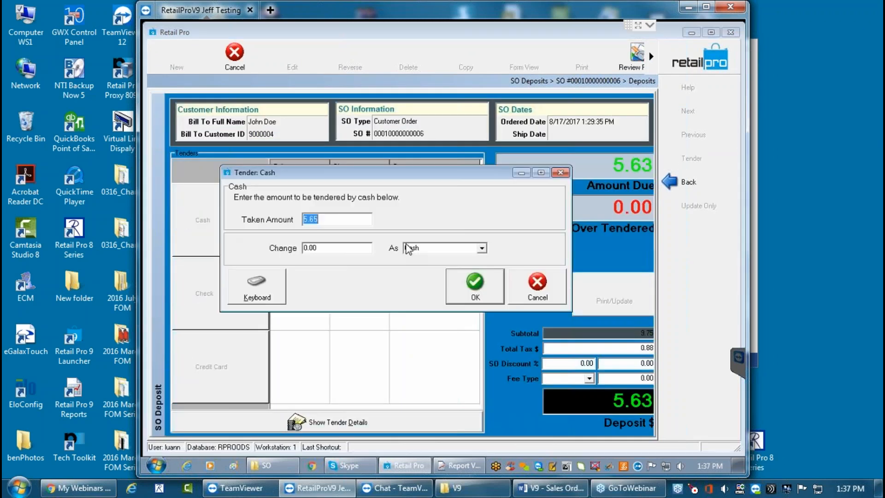
left_click(482, 294)
left_click(687, 206)
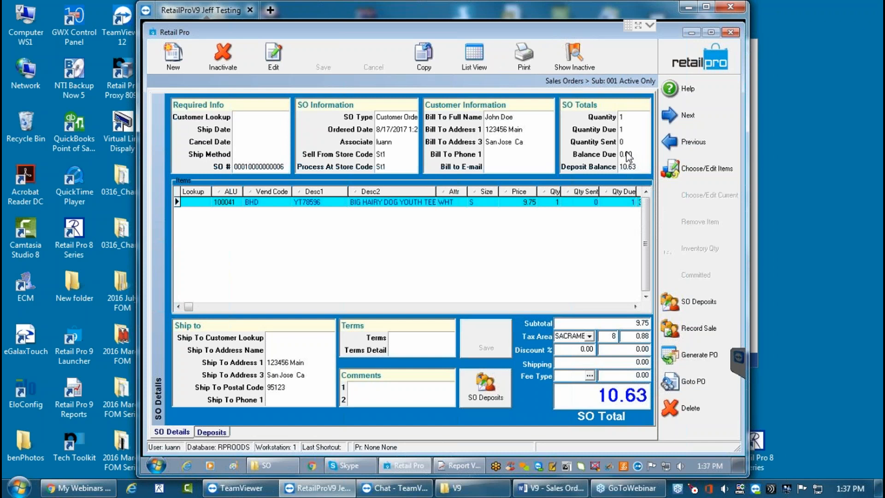
Step: Check the paid customer order in the list, record its sale from the order form, and print the receipt
left_click(478, 55)
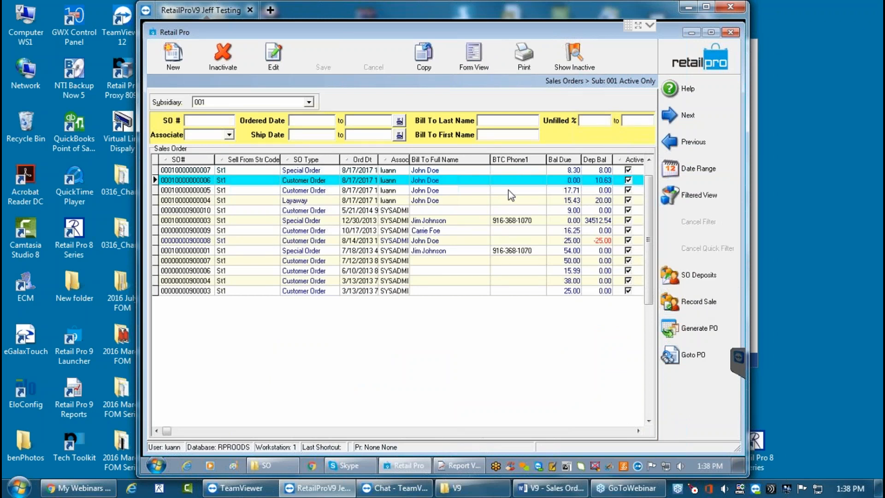
left_click(474, 57)
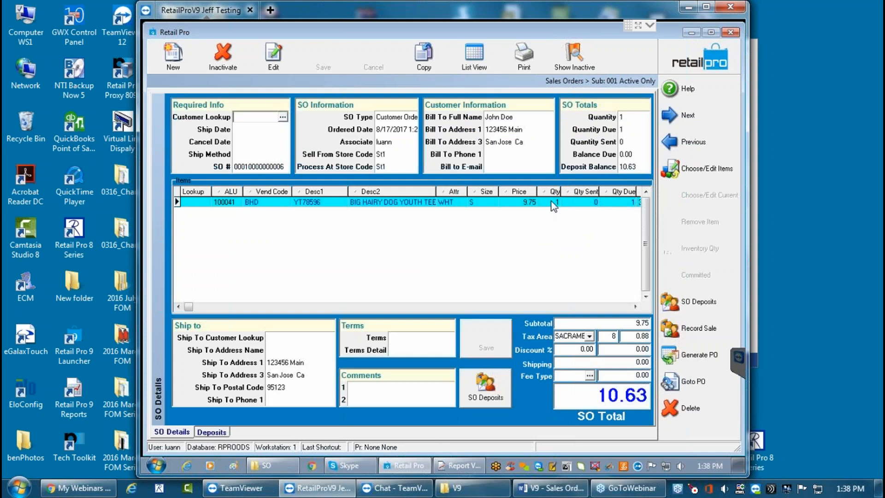
left_click(710, 330)
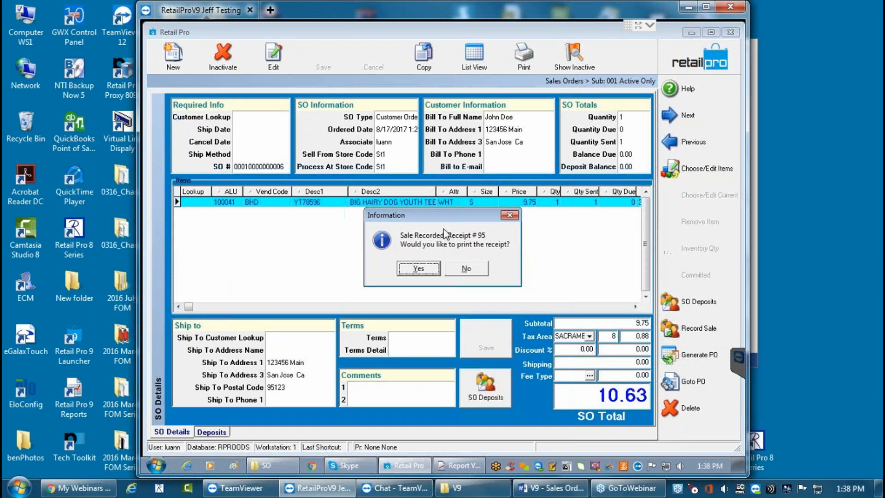
left_click(413, 270)
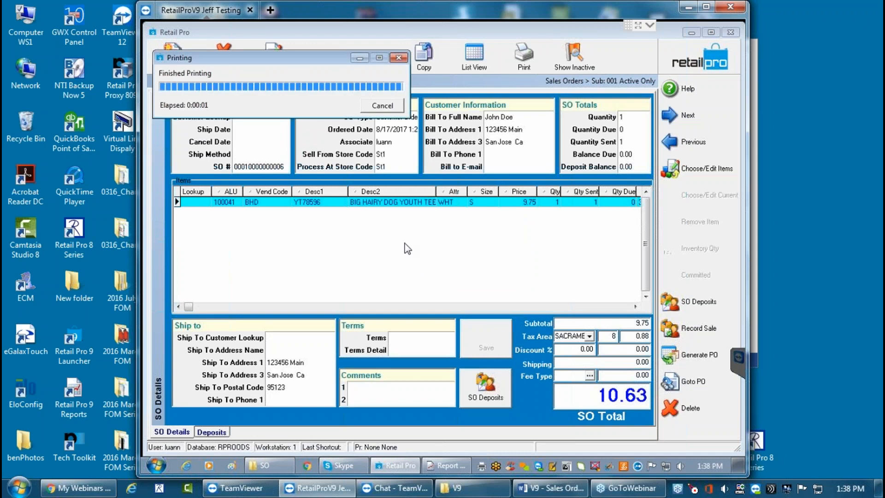
Step: Preview the customer order's printout with its deposit history, and close the report without saving it
left_click(524, 59)
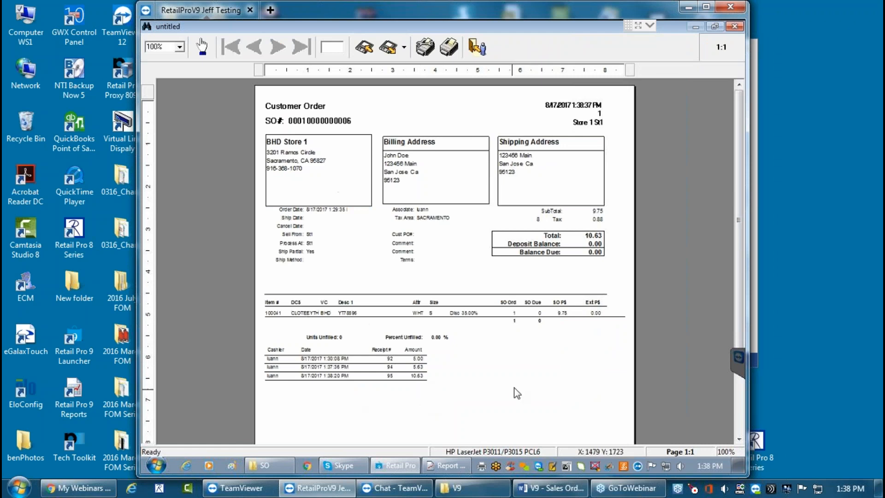
left_click(477, 46)
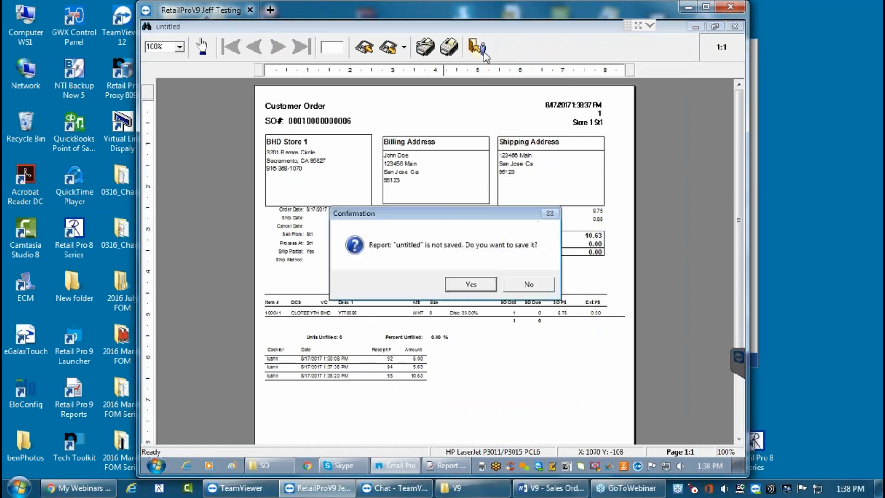
left_click(528, 285)
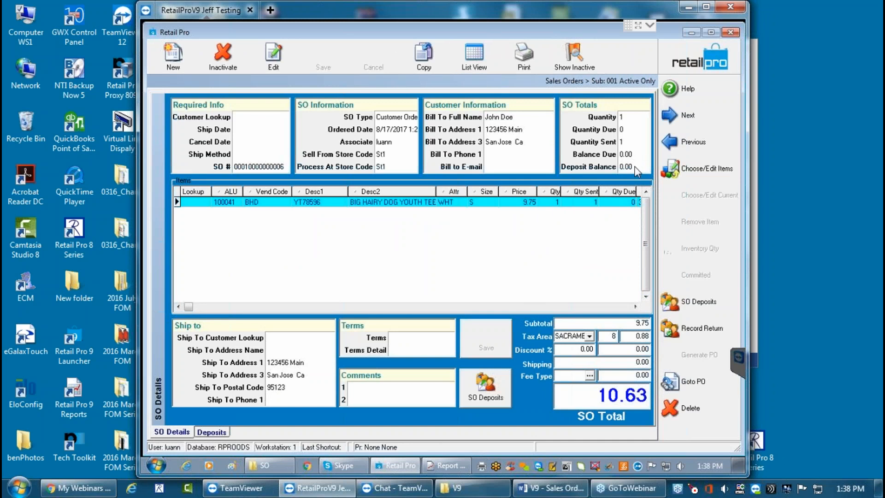
Step: Return to the sales order list and review the recorded order's quantity due, quantity sent and unfilled percentage
left_click(470, 56)
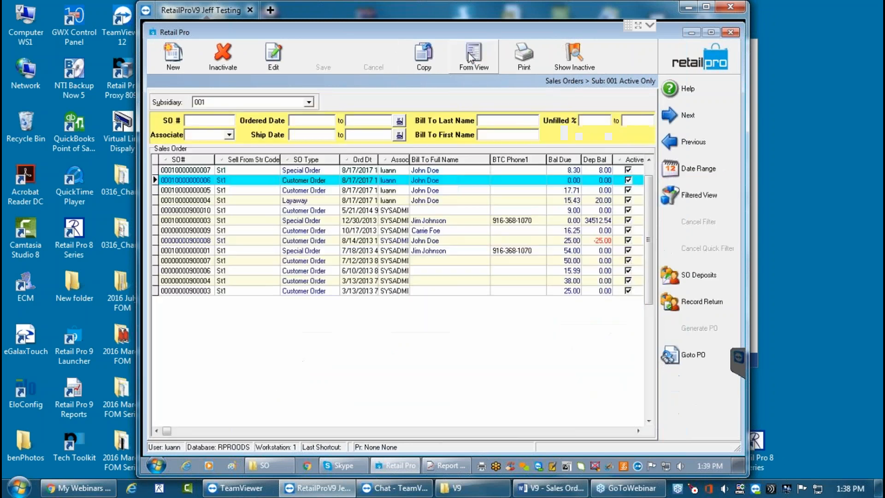
left_click(638, 431)
left_click(638, 431)
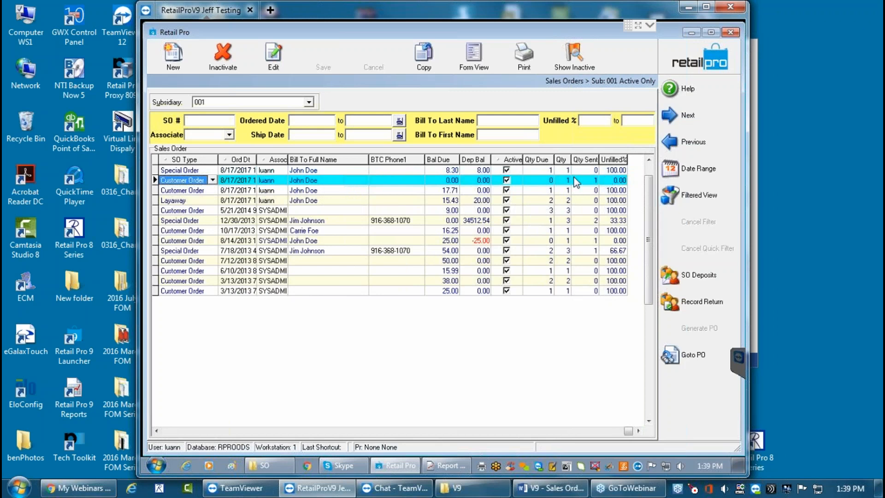
Step: Open the order's details and examine its item's committed and incoming quantities for the store and the whole company
left_click(474, 55)
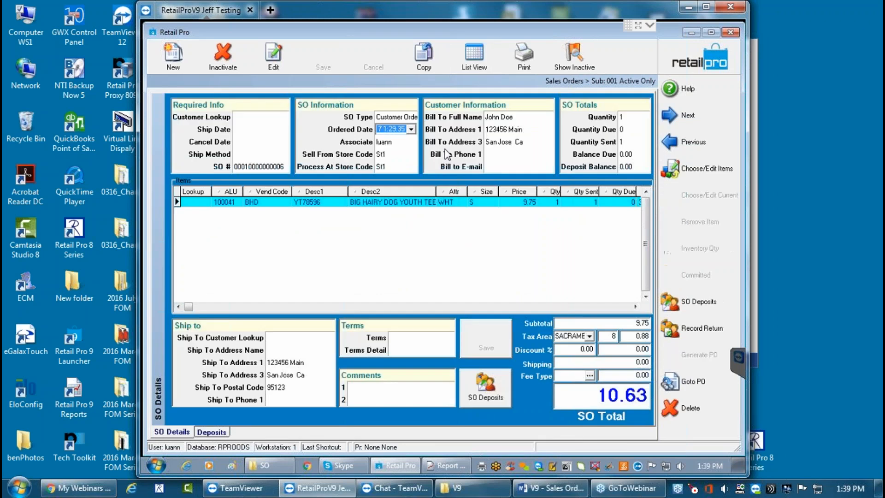
left_click(414, 204)
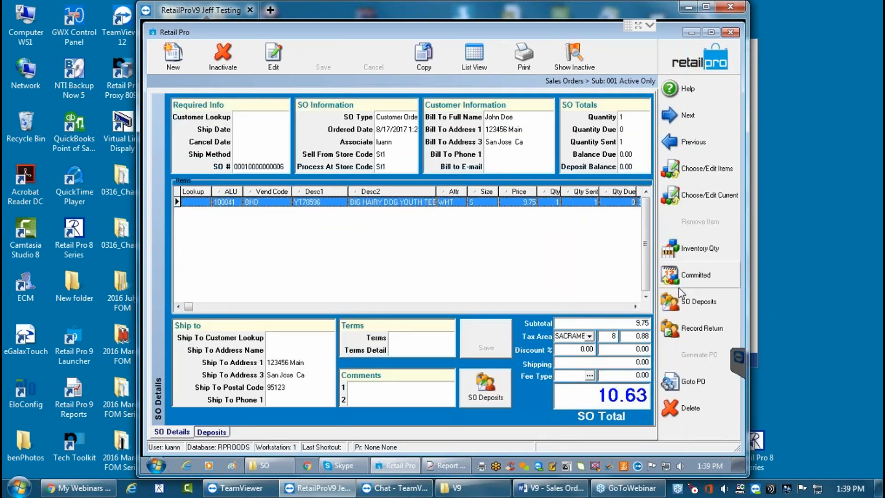
left_click(712, 276)
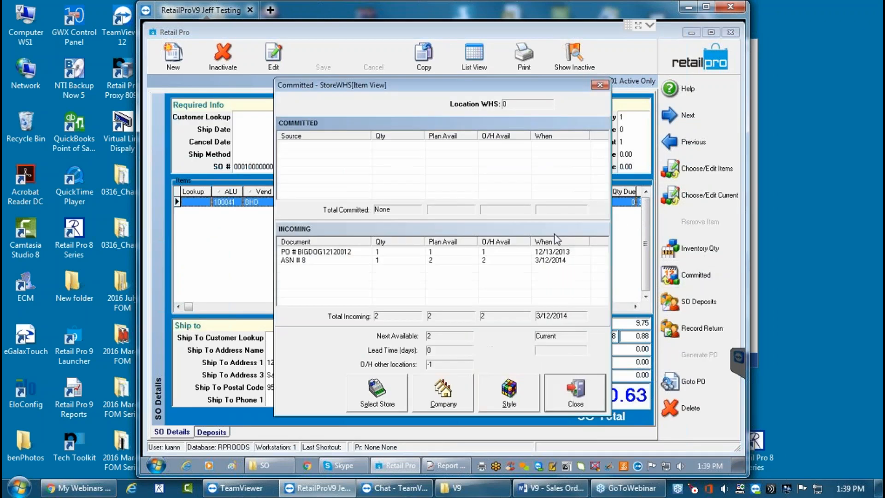
left_click(448, 394)
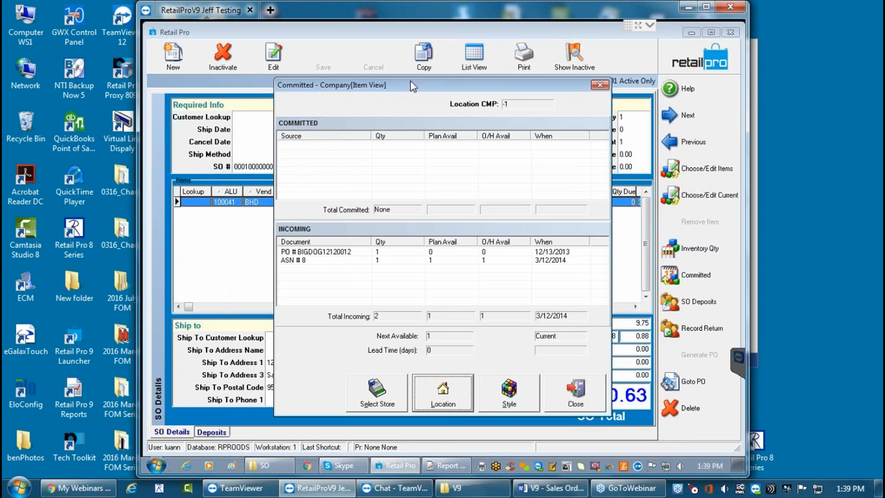
Step: Close the company-wide committed quantities view and return from the order's details to the sales order list
left_click_drag(410, 81, 457, 85)
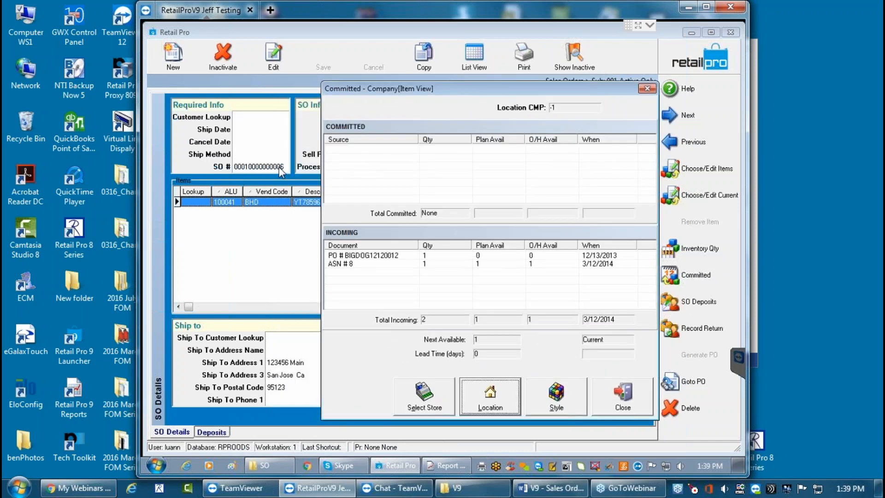
left_click(629, 400)
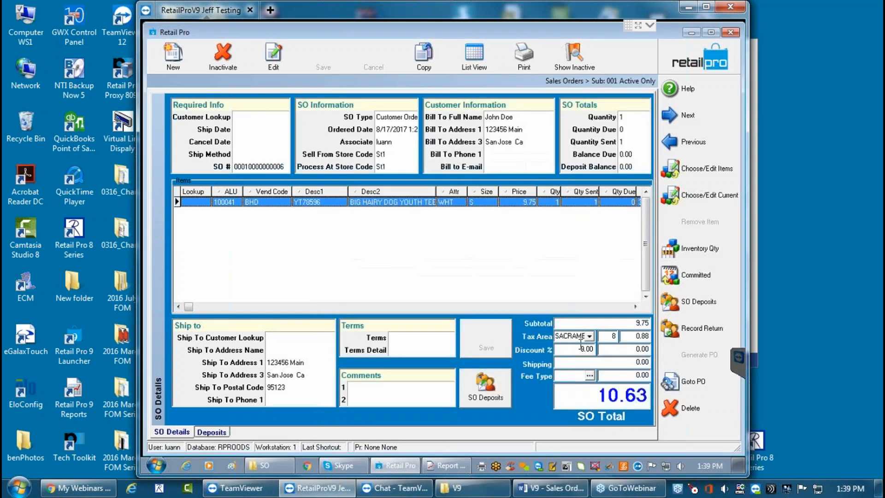
left_click(479, 67)
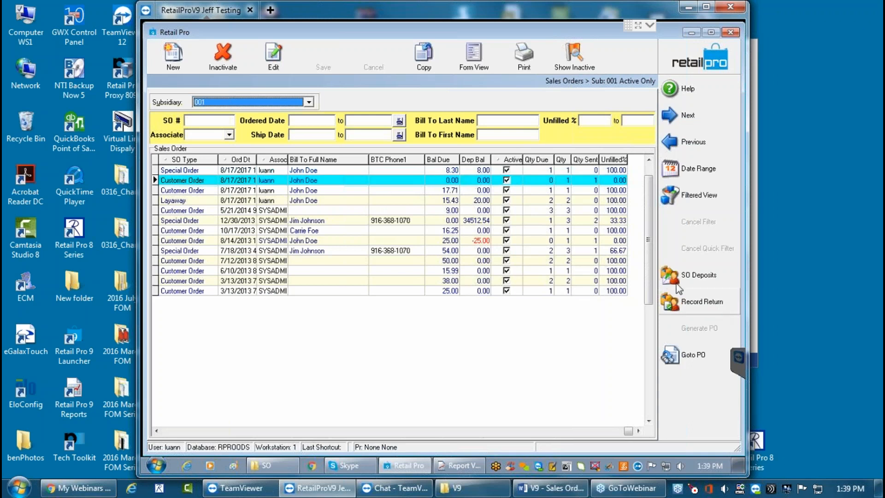
Step: Leave the sales orders, create a new receipt, and attach the customer's layaway order to it through the sales order lookup
left_click(695, 55)
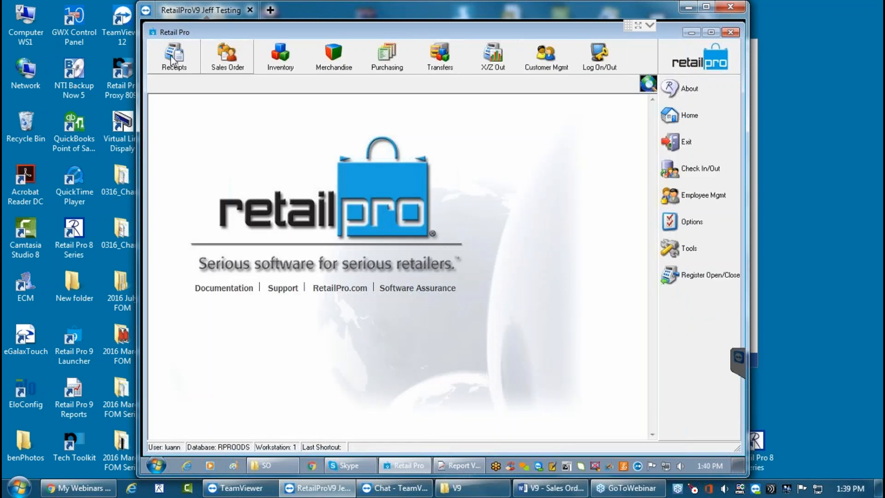
left_click(174, 61)
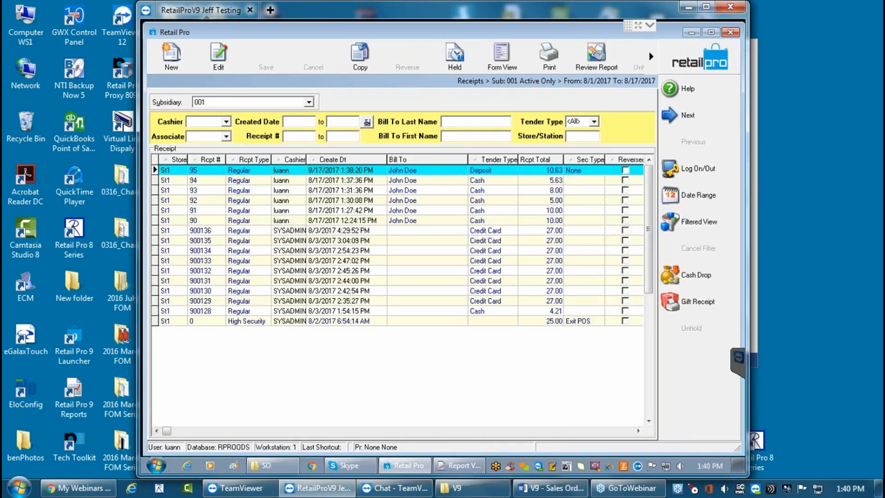
left_click(171, 59)
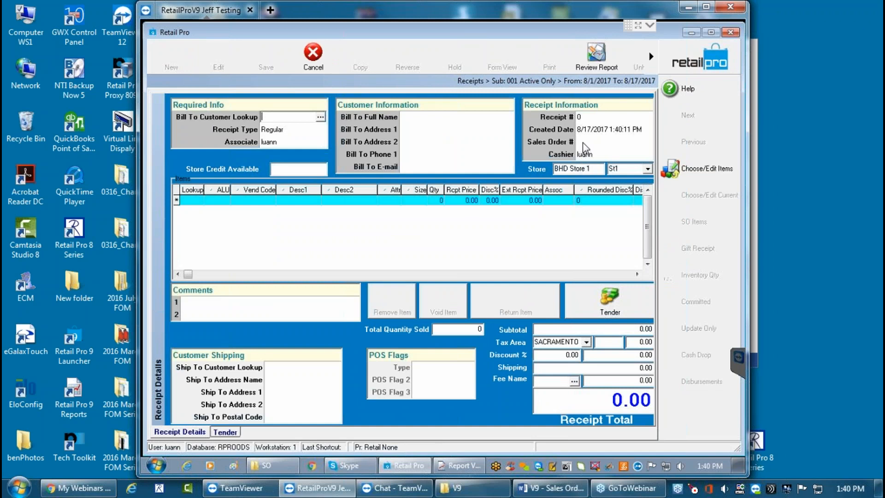
key("Tab")
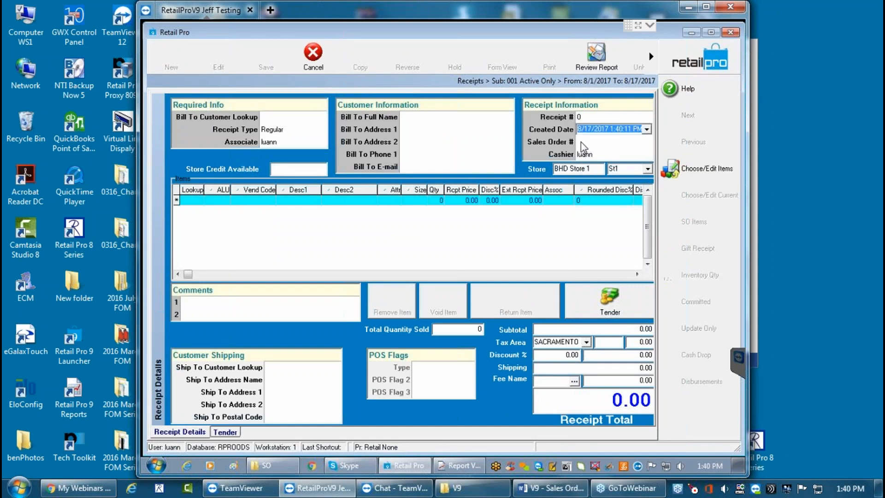
left_click(587, 141)
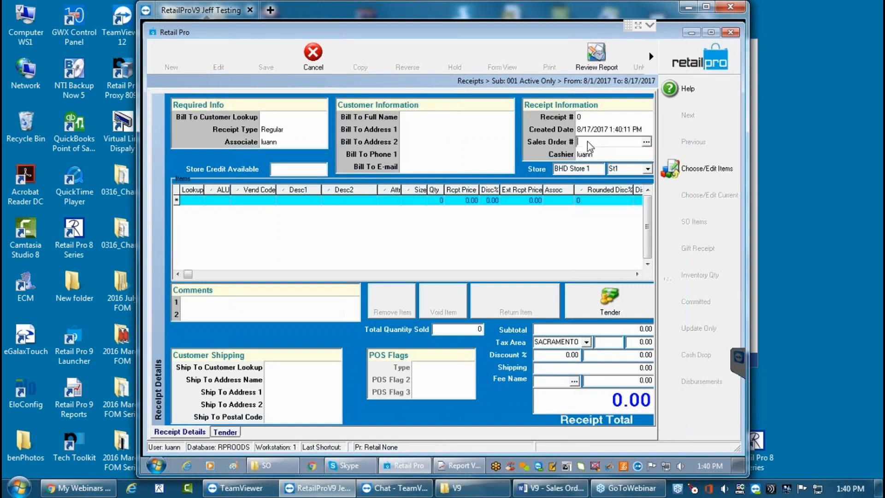
left_click(646, 142)
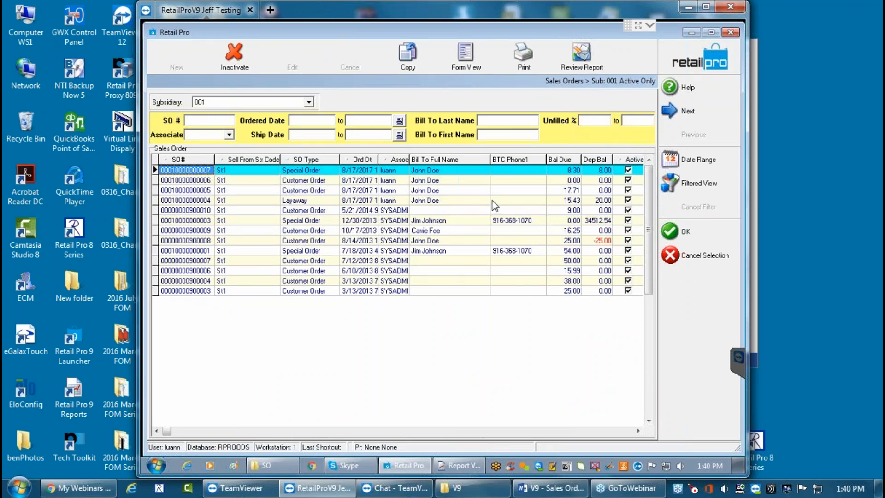
left_click(322, 200)
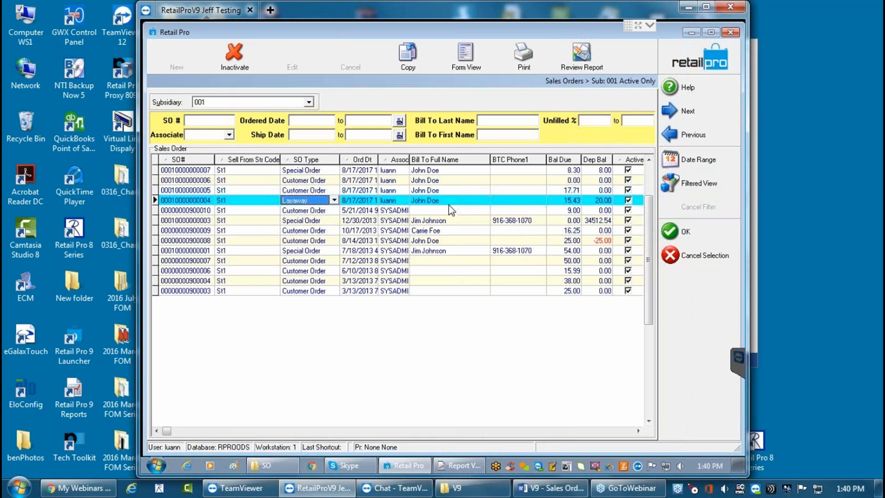
left_click(671, 235)
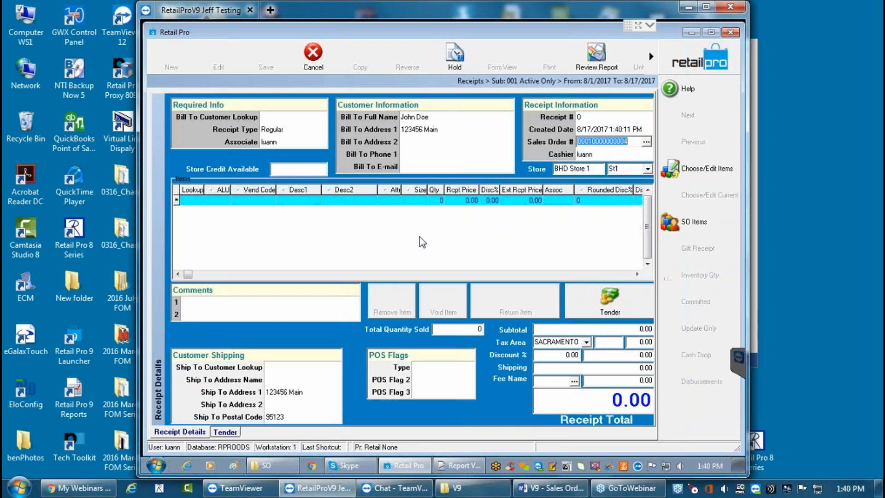
Step: Bring all due items of the layaway order onto the receipt, using the specified quantity of 1 for each
left_click(689, 223)
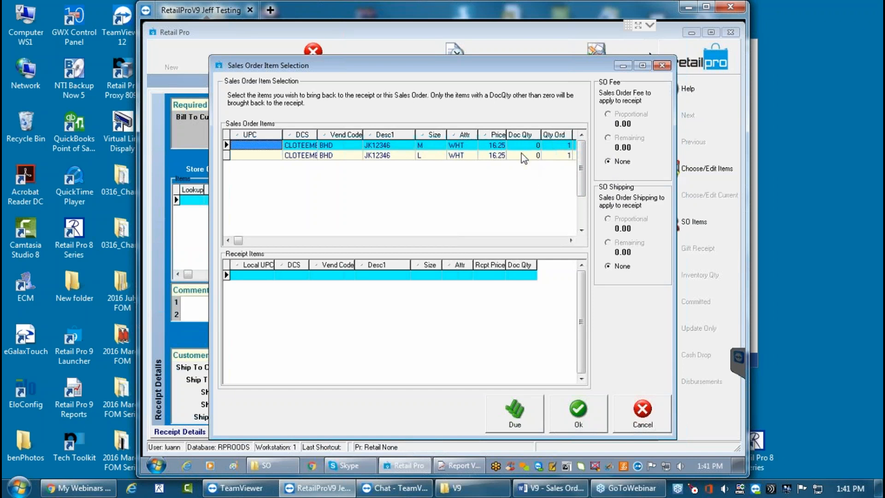
left_click(515, 417)
left_click(363, 256)
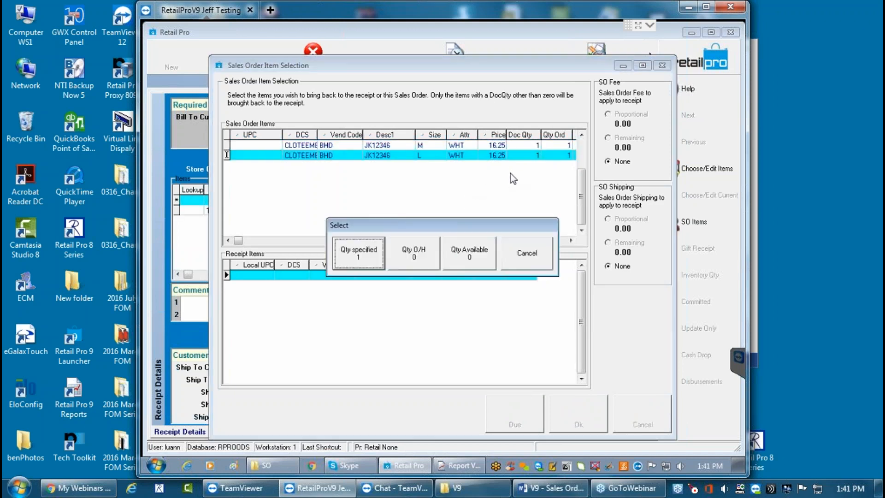
left_click(364, 256)
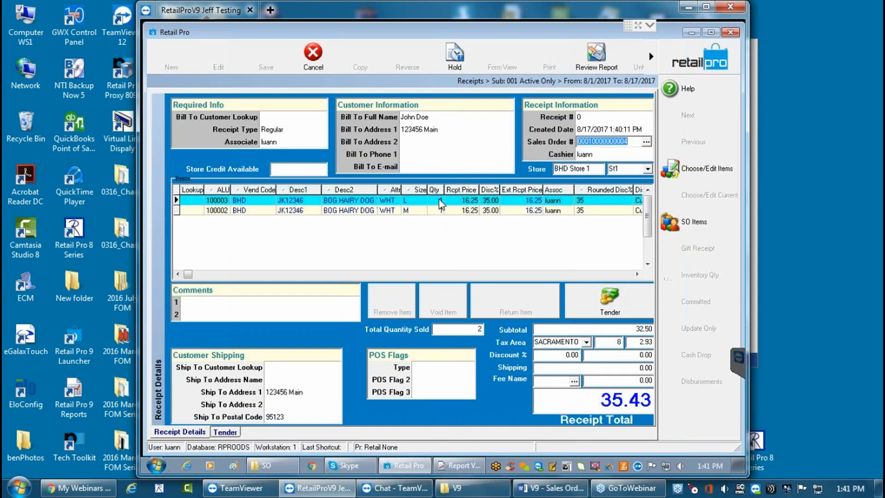
left_click(436, 210)
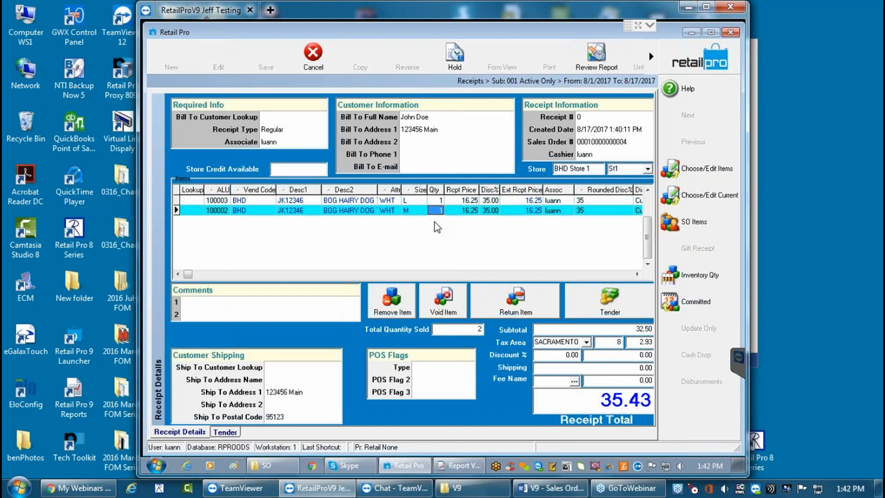
Step: Tender the layaway receipt with 20.00 from the sales order deposit and 15.45 in cash
left_click(609, 300)
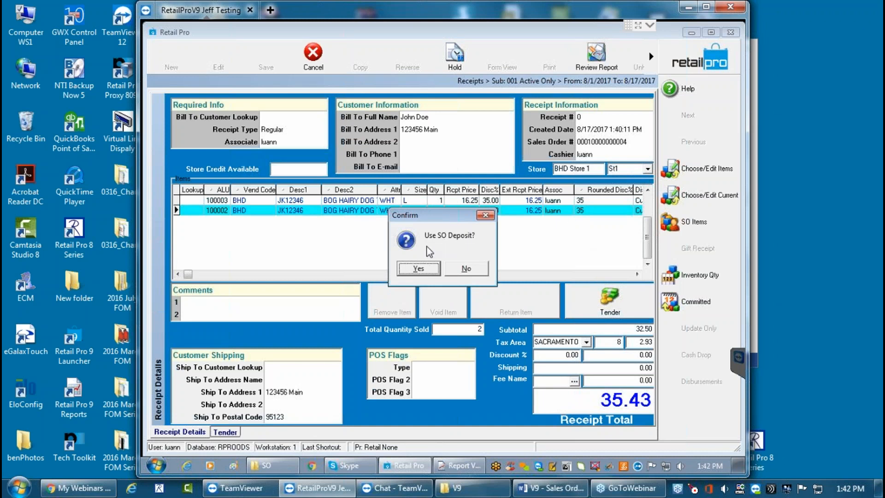
left_click(418, 268)
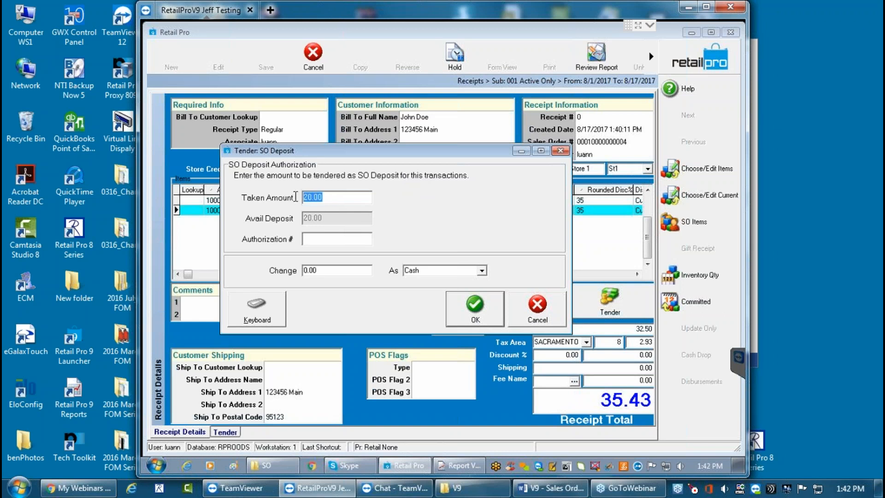
left_click(474, 307)
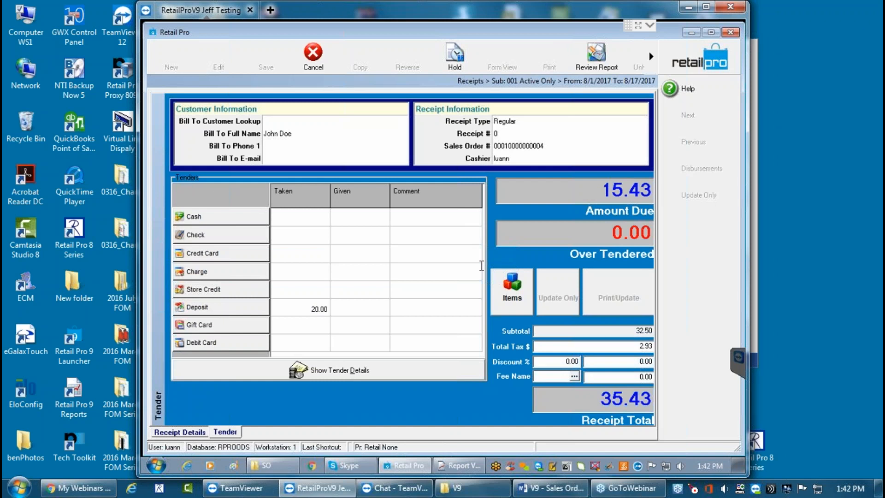
left_click(180, 430)
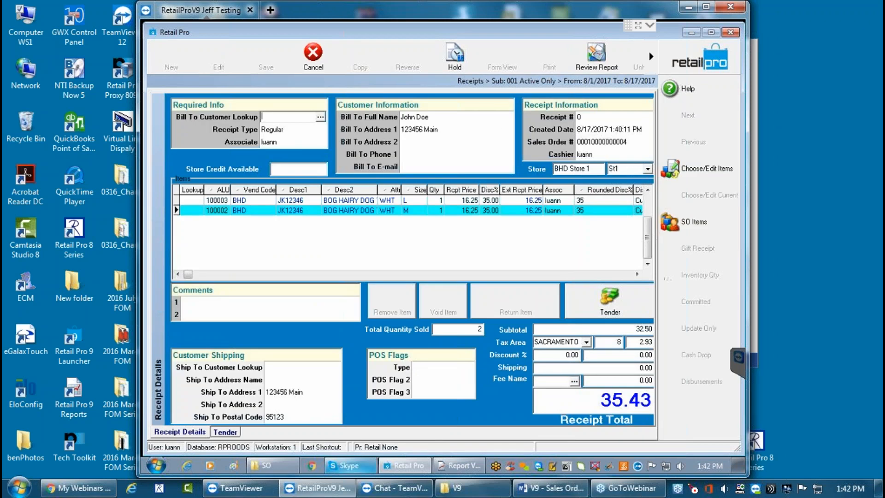
left_click(225, 432)
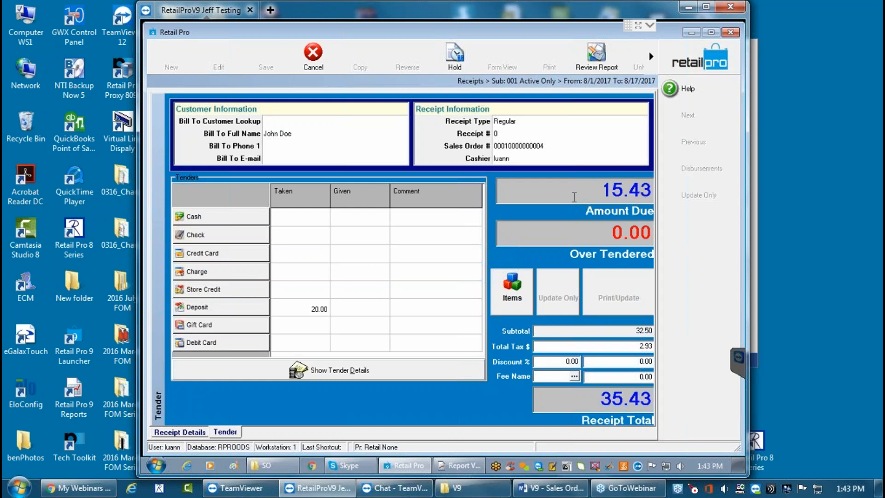
left_click(210, 215)
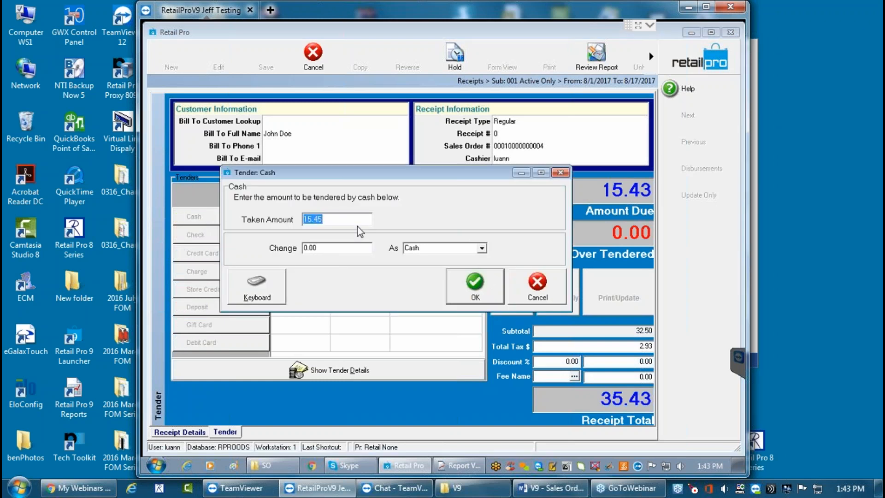
left_click(480, 282)
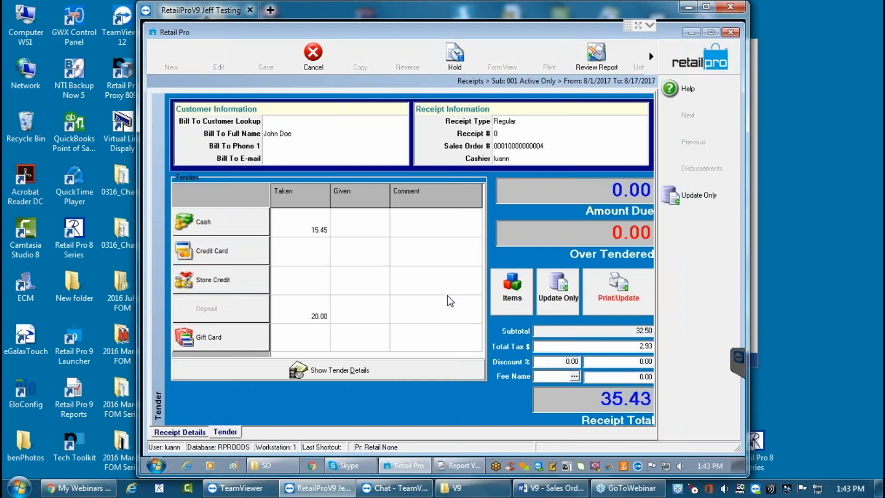
Step: Try to finalize the layaway receipt, first with printing and then with an update only
left_click(619, 290)
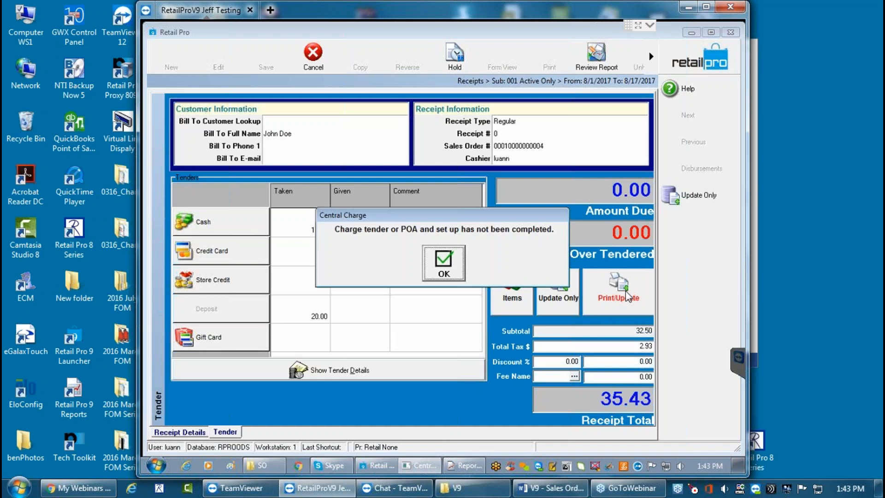
left_click(442, 263)
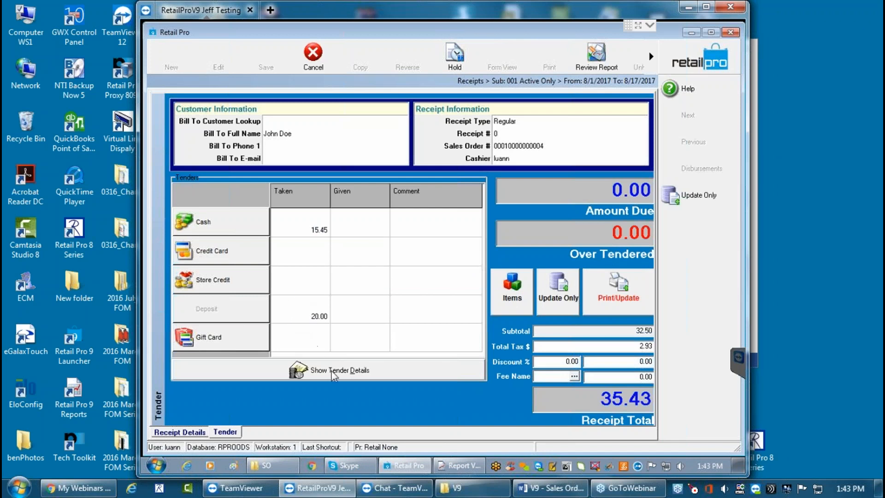
left_click(559, 283)
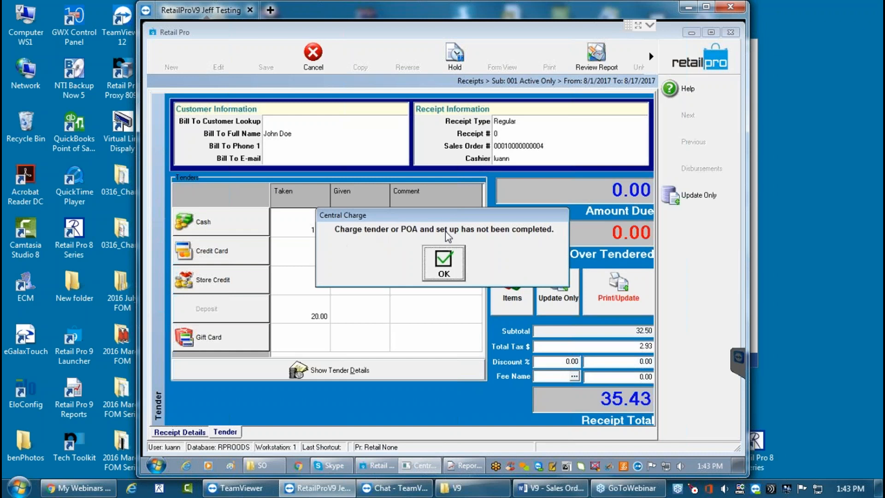
left_click(430, 276)
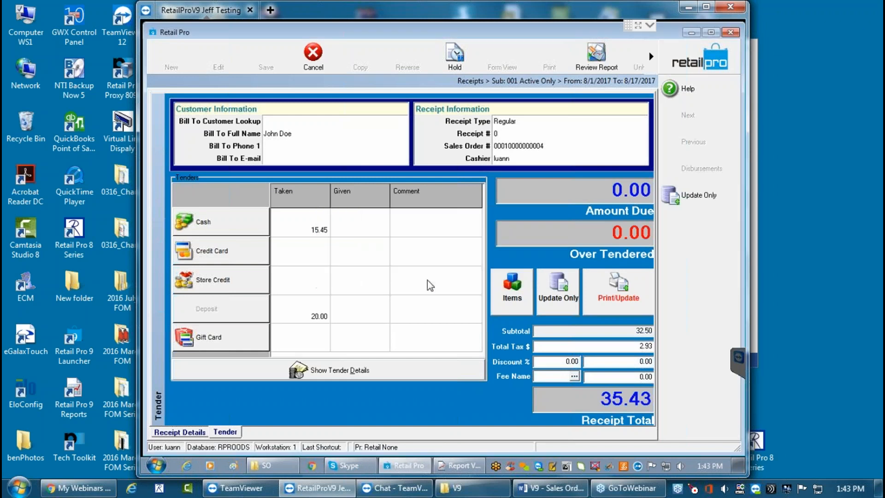
Step: Delete the 20.00 deposit tender from the receipt's tender details and close them
left_click(318, 371)
left_click(306, 198)
left_click(292, 385)
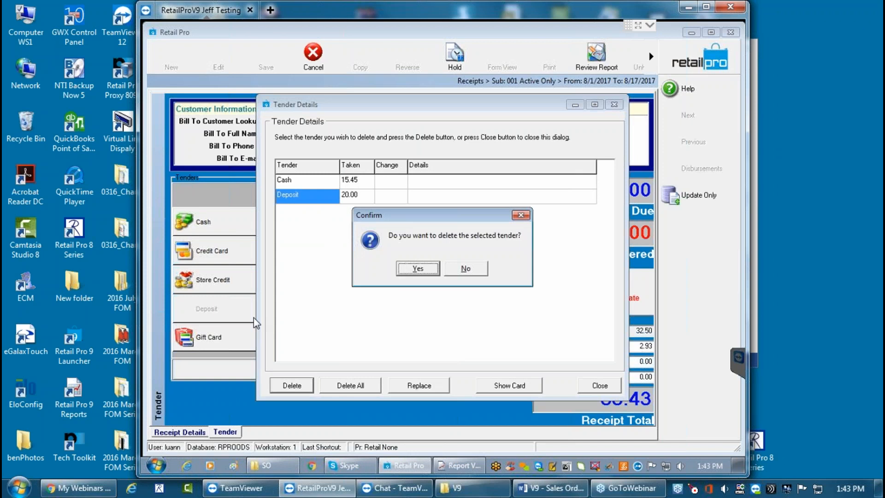
left_click(420, 270)
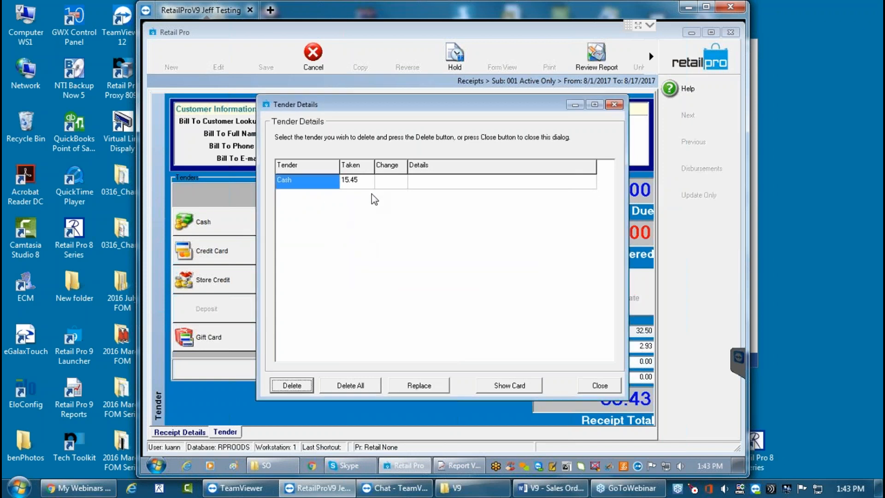
left_click(597, 383)
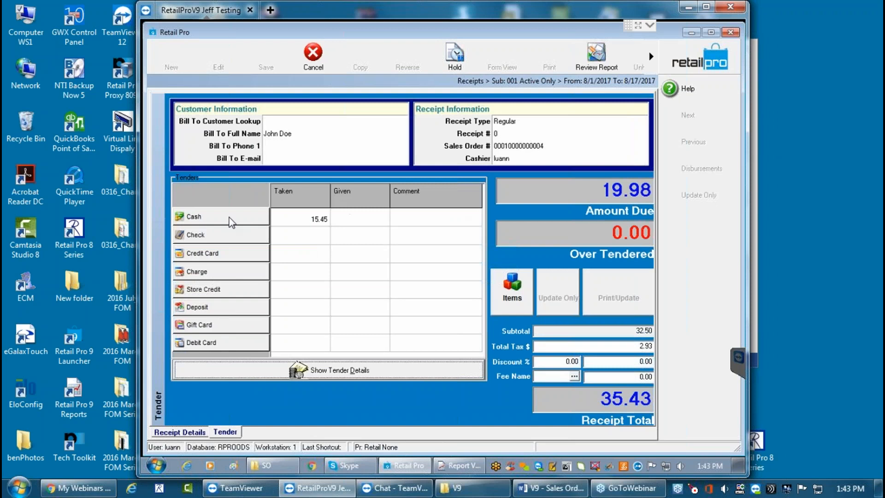
Step: Add a cash tender with a taken amount of 20 to the receipt
left_click(226, 216)
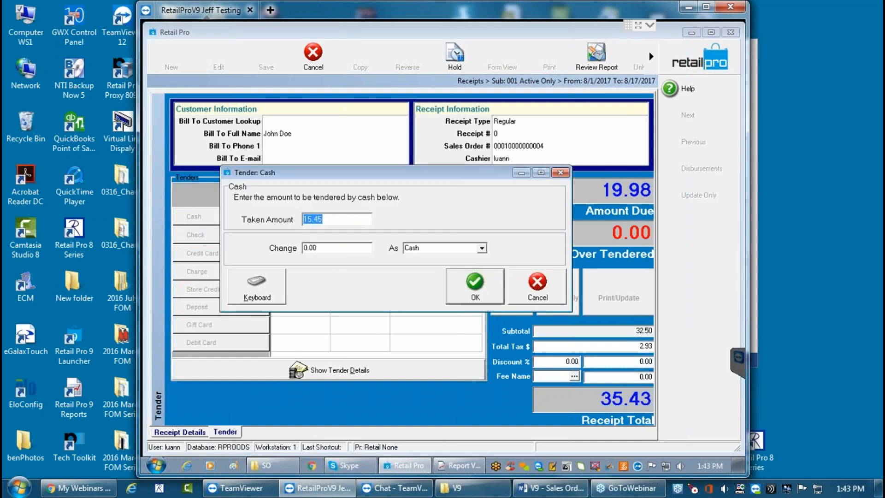
type("20")
left_click(476, 279)
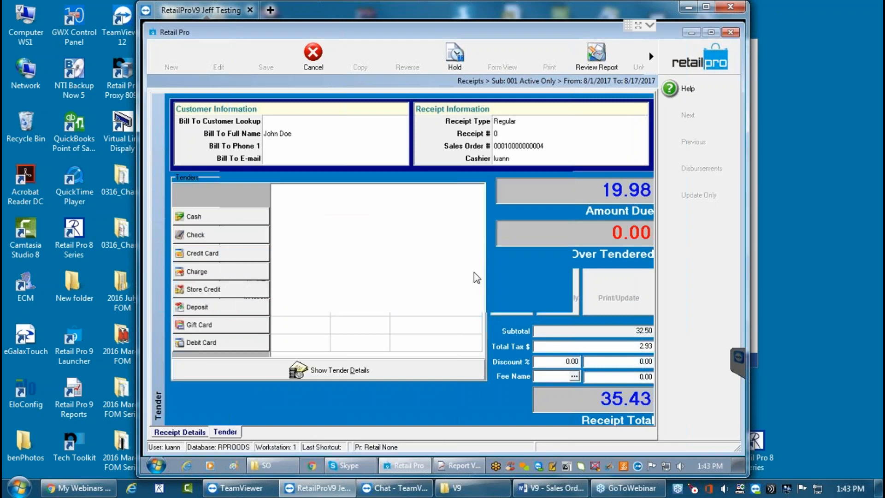
Step: Try to update the sales order receipt with the 60.00 cash tender without printing it
left_click(181, 431)
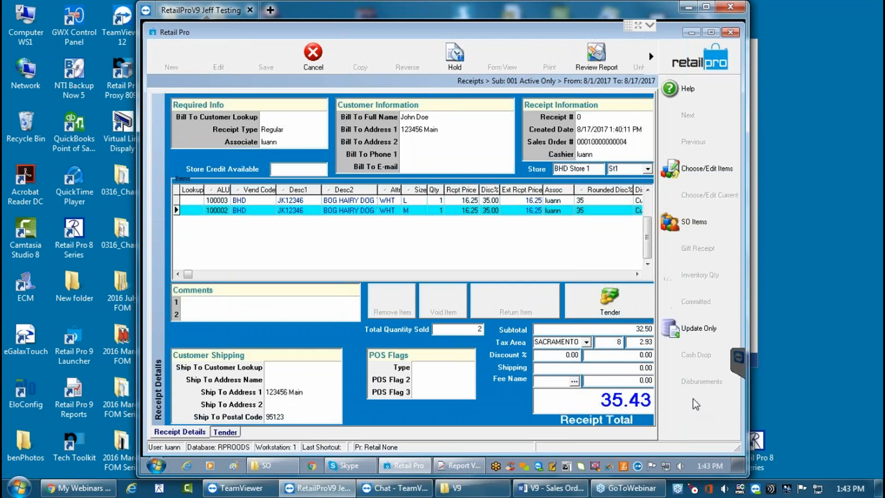
left_click(224, 432)
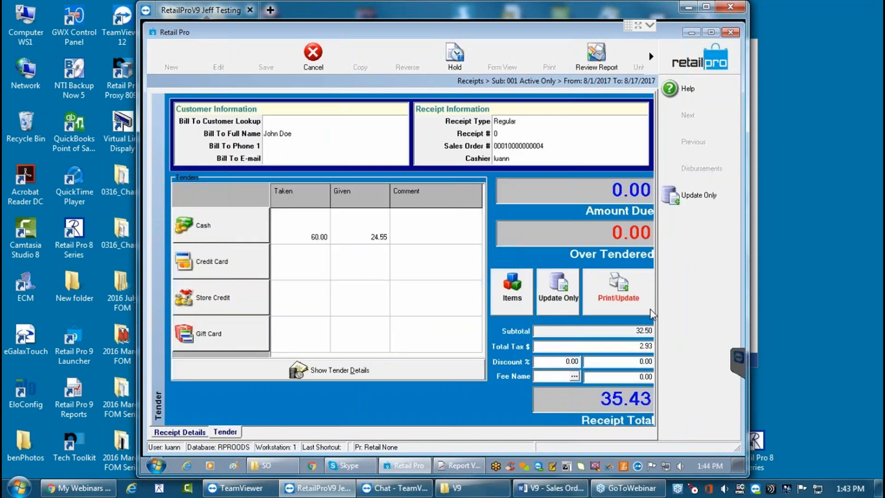
left_click(563, 296)
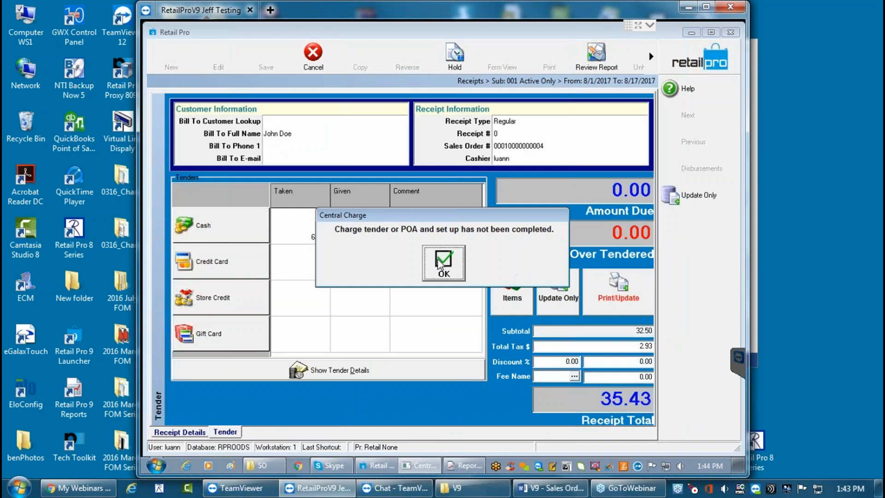
left_click(442, 263)
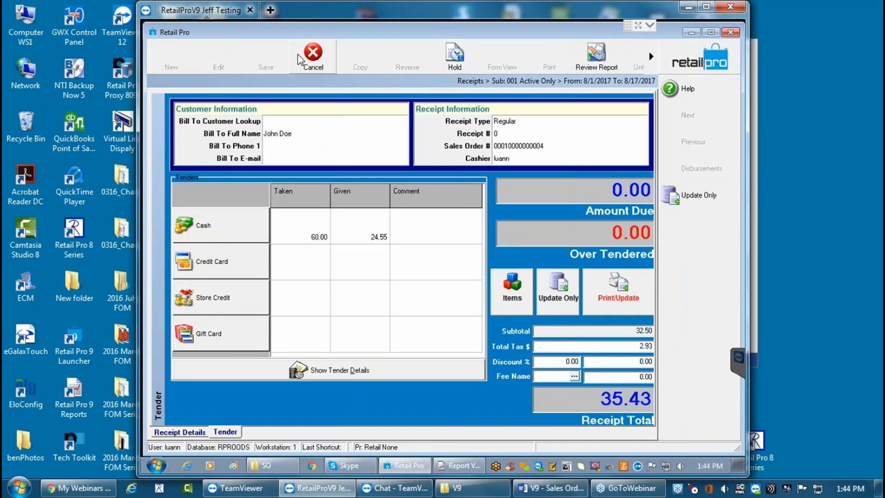
Step: Delete the cash tender from the receipt's tender details
left_click(325, 372)
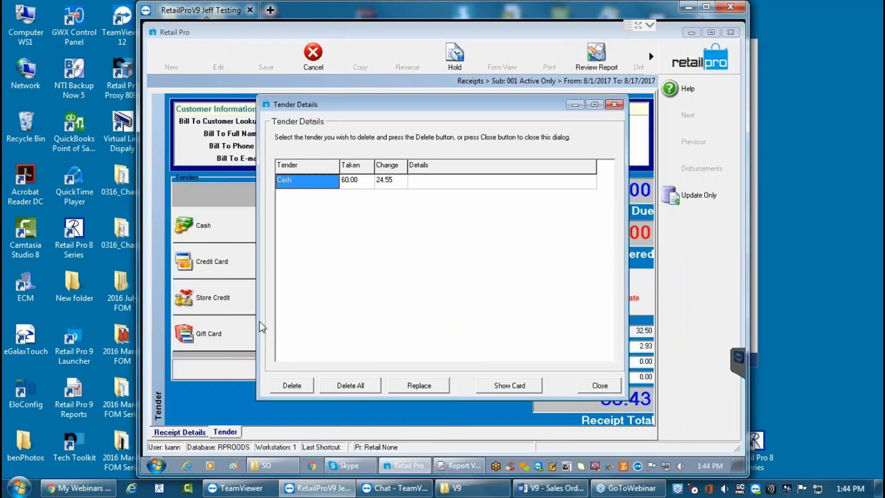
left_click(291, 385)
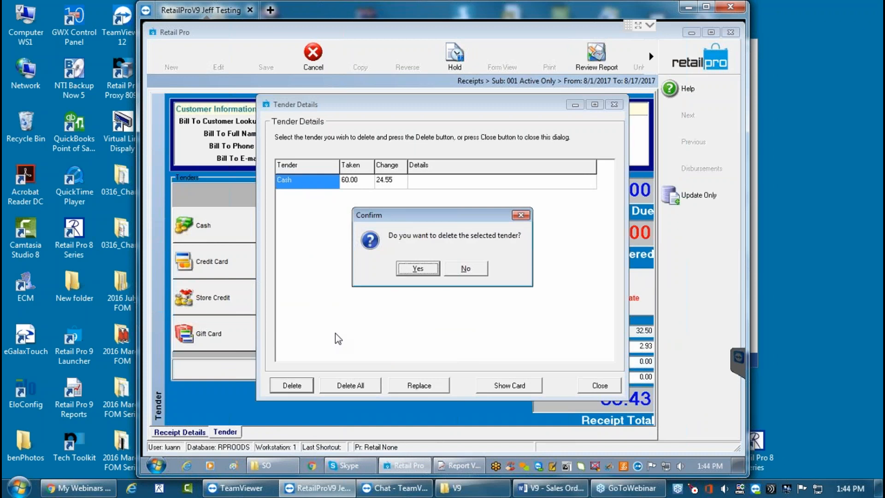
left_click(425, 267)
left_click(594, 386)
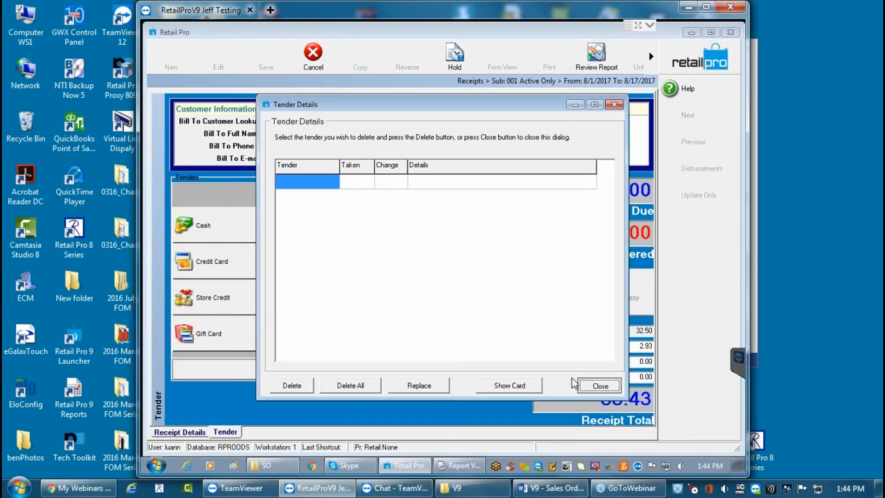
Step: Discard the receipt and return to the home screen
left_click(311, 56)
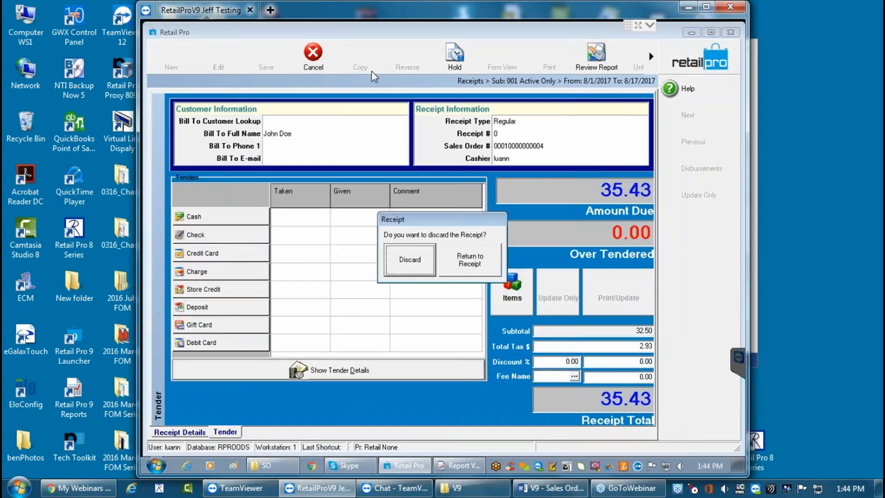
left_click(420, 263)
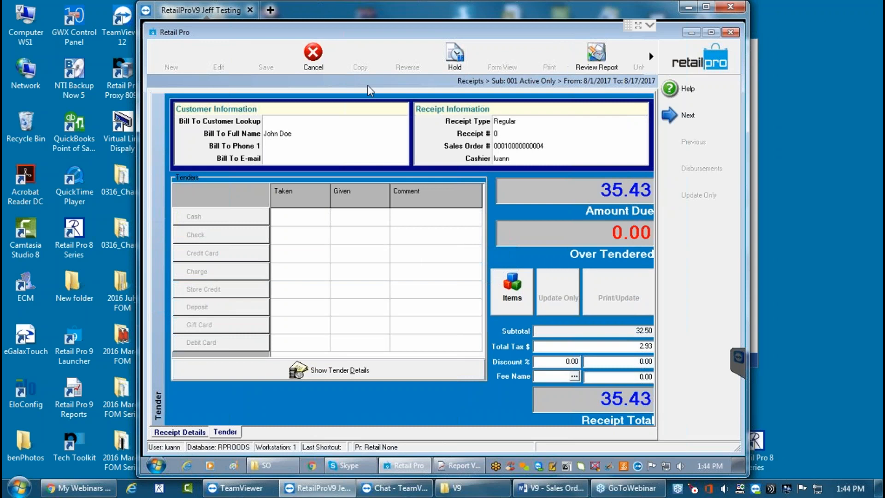
left_click(699, 57)
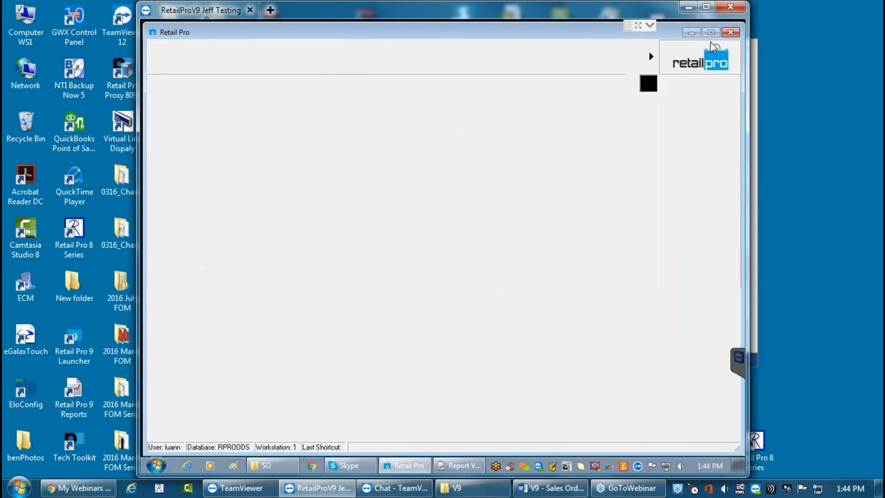
Step: Open the point-of-sale tender requirements in the local system preferences and review the Deposit tender's rules
left_click(691, 245)
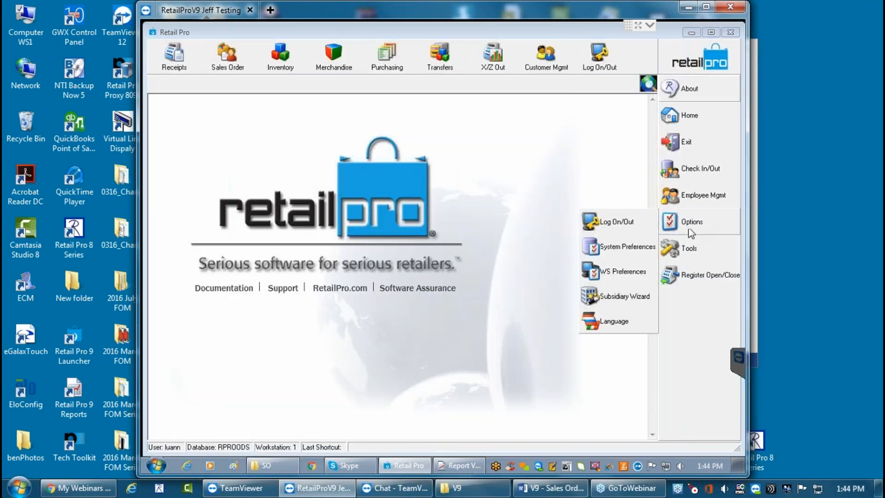
left_click(628, 247)
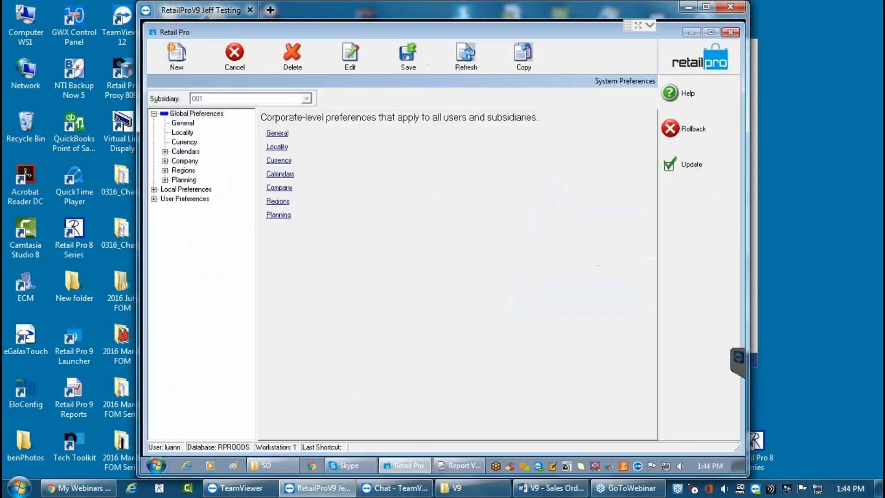
left_click(154, 189)
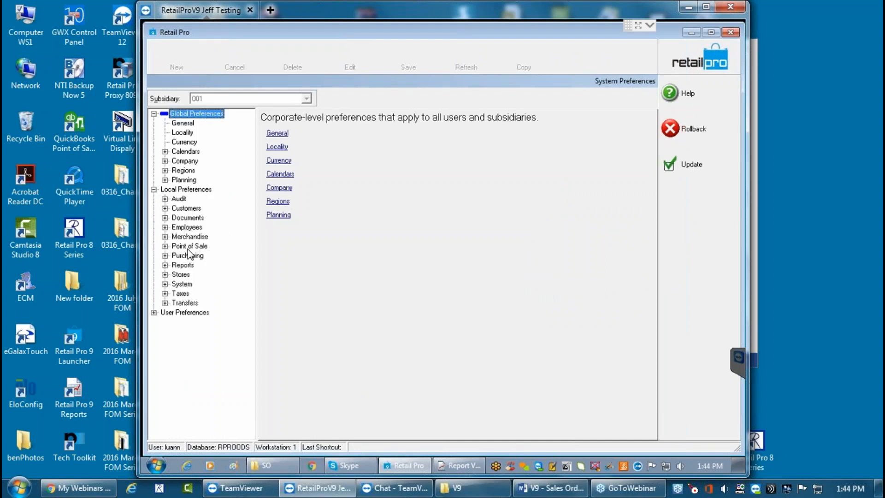
left_click(164, 246)
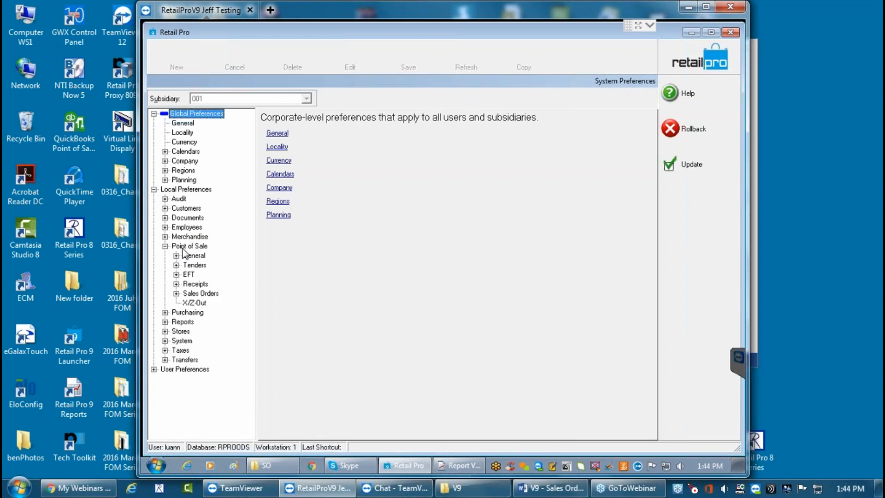
left_click(176, 265)
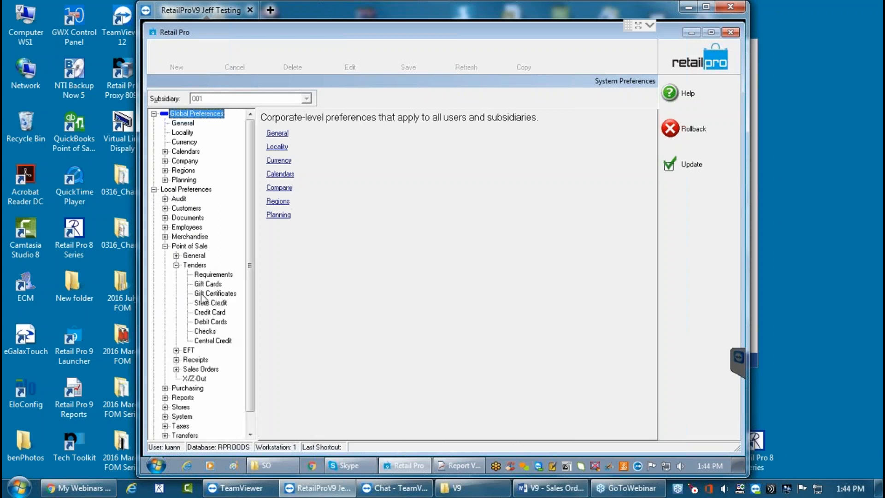
left_click(213, 274)
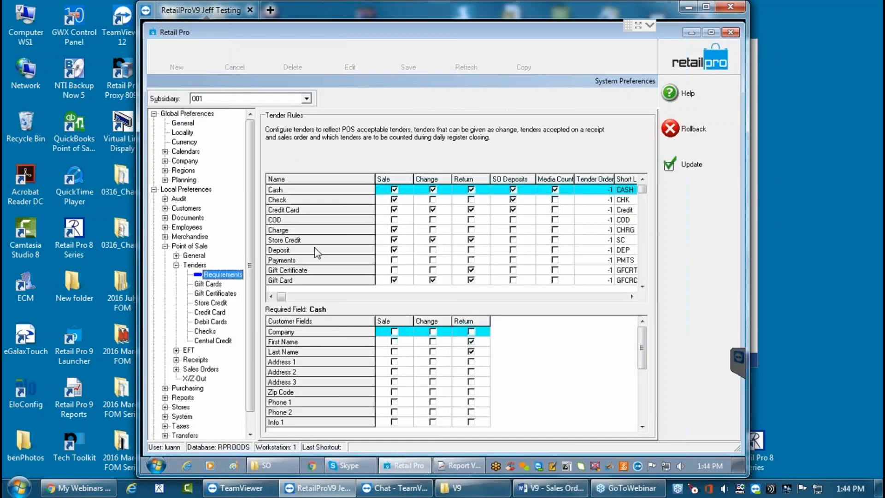
left_click(395, 250)
left_click_drag(639, 336, 649, 303)
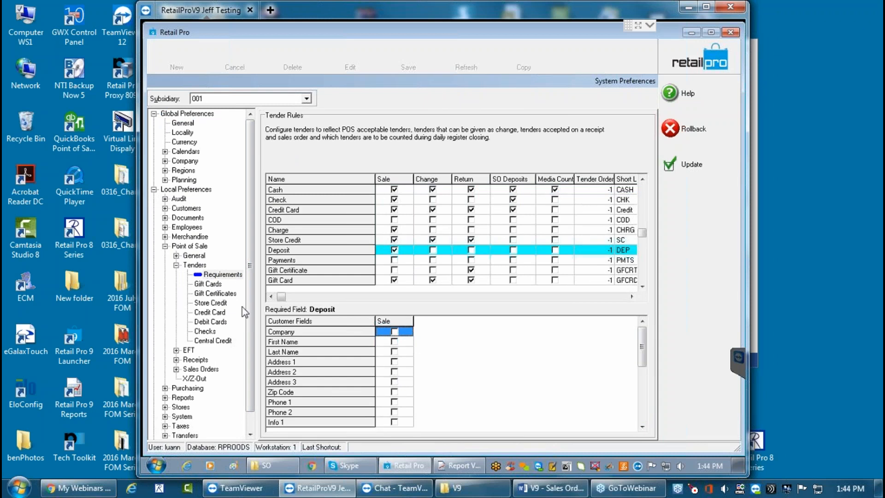
Step: Review the POA entry among the POS fee types in the general fees and shipping preferences
left_click(176, 255)
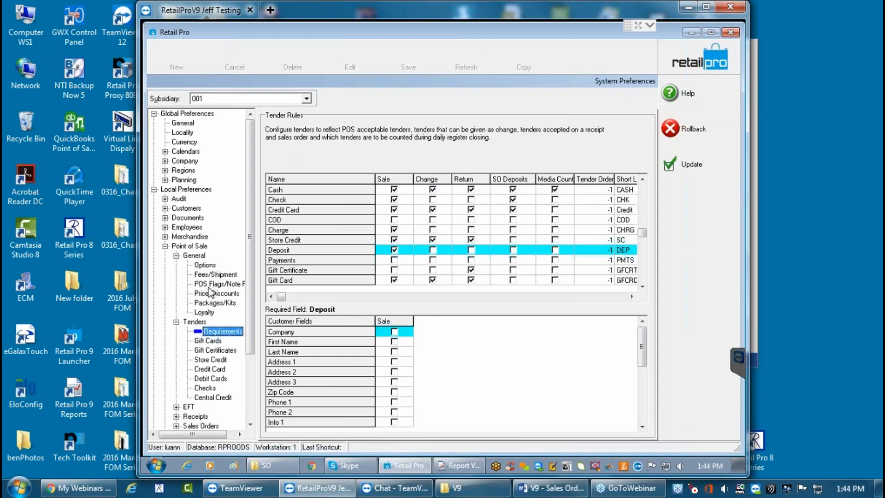
left_click(210, 274)
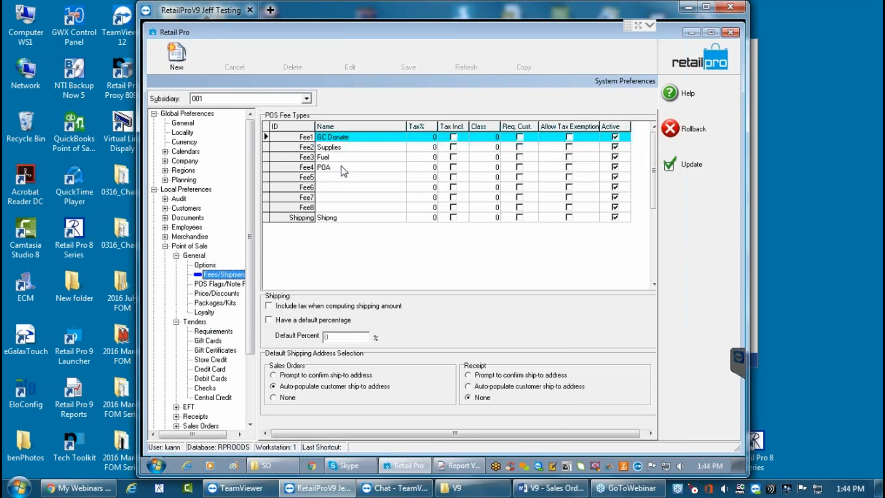
left_click(364, 166)
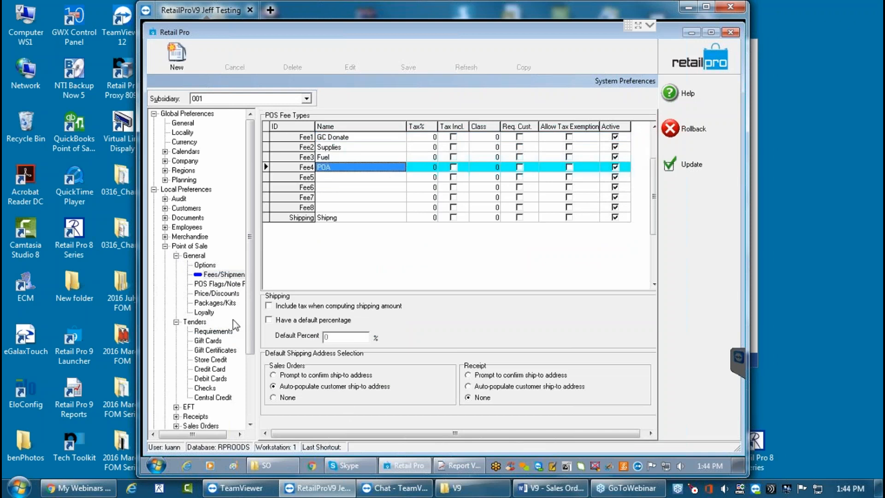
Step: Review the required customer fields for the Charge tender in the tender requirements and exit the system preferences with an update
left_click_drag(249, 322, 252, 374)
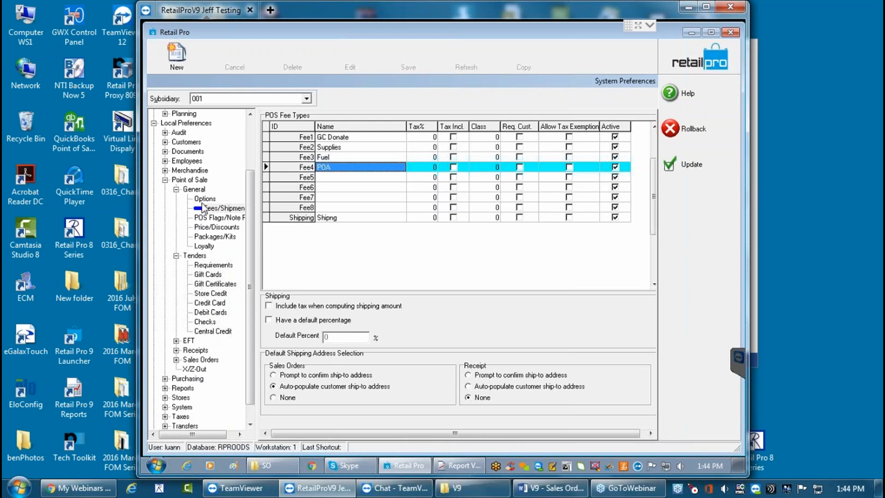
left_click(210, 266)
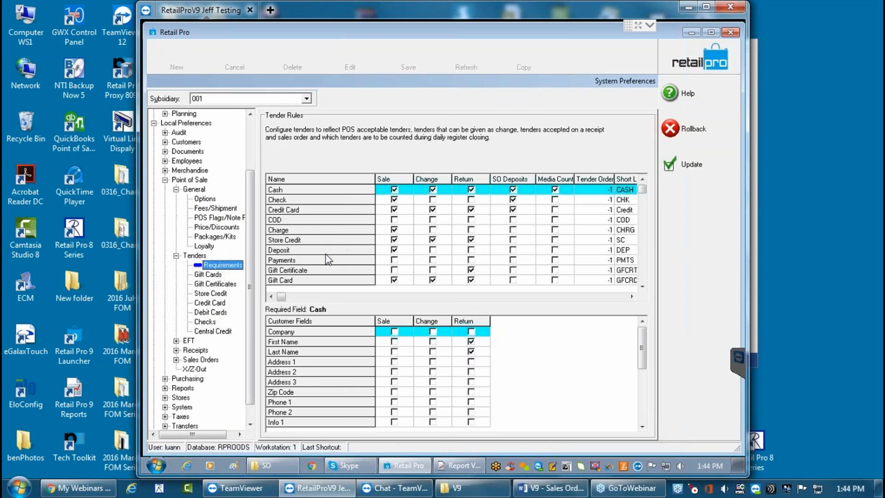
left_click(318, 230)
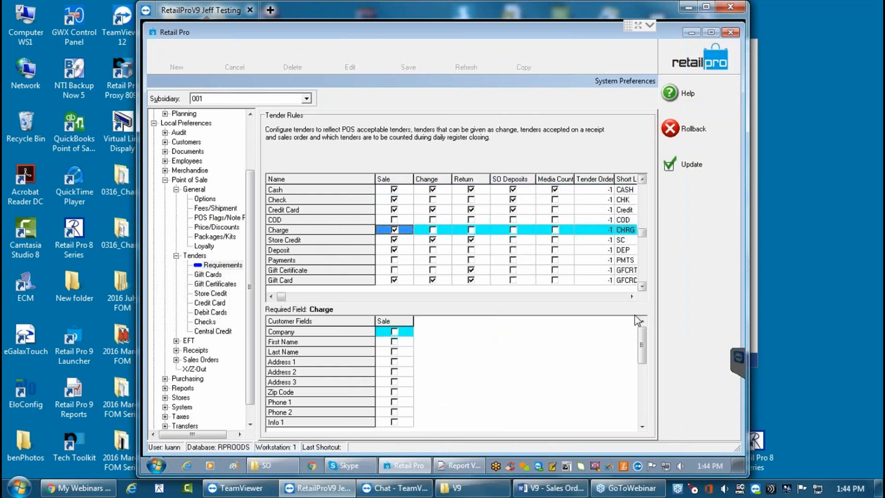
left_click(641, 426)
left_click_drag(642, 426, 643, 426)
left_click(394, 411)
left_click(394, 422)
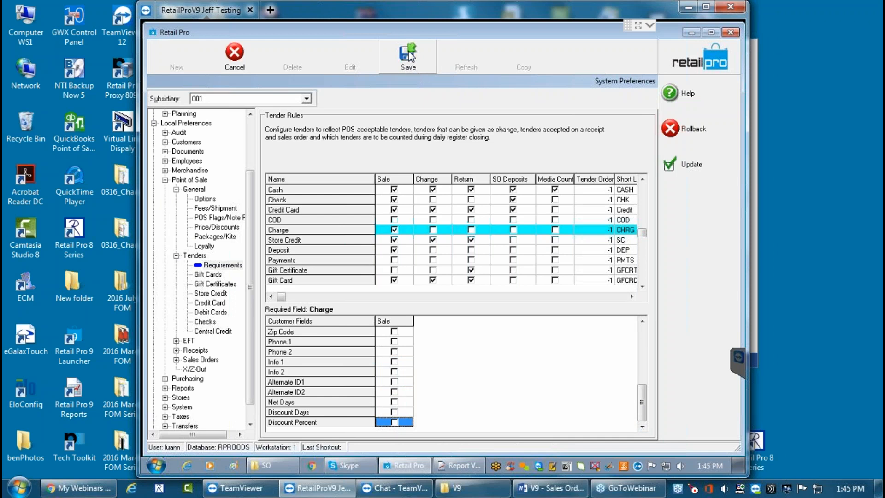
left_click(701, 173)
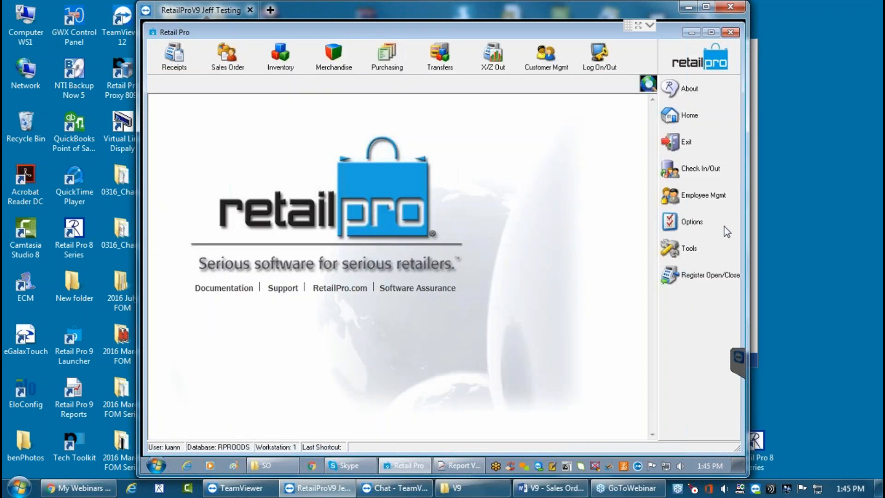
Step: Select Central Charge Setup among the workstation's user interface plug-ins and update the workstation preferences
left_click(696, 222)
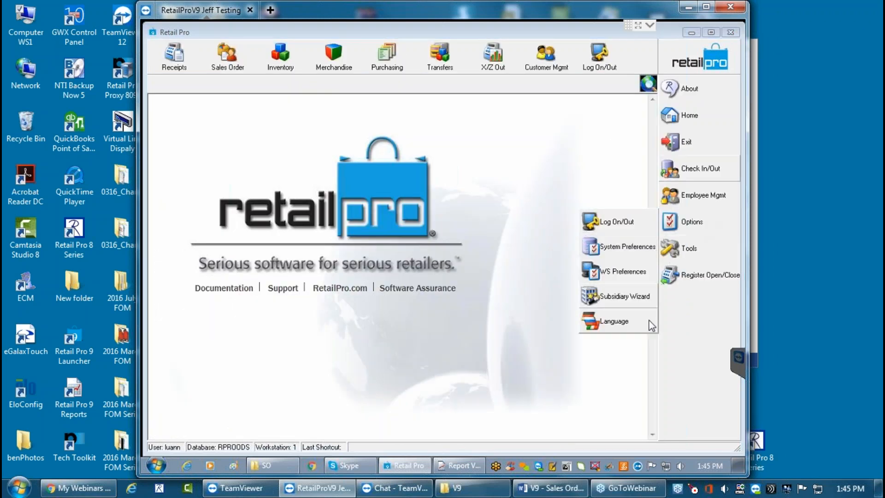
left_click(622, 272)
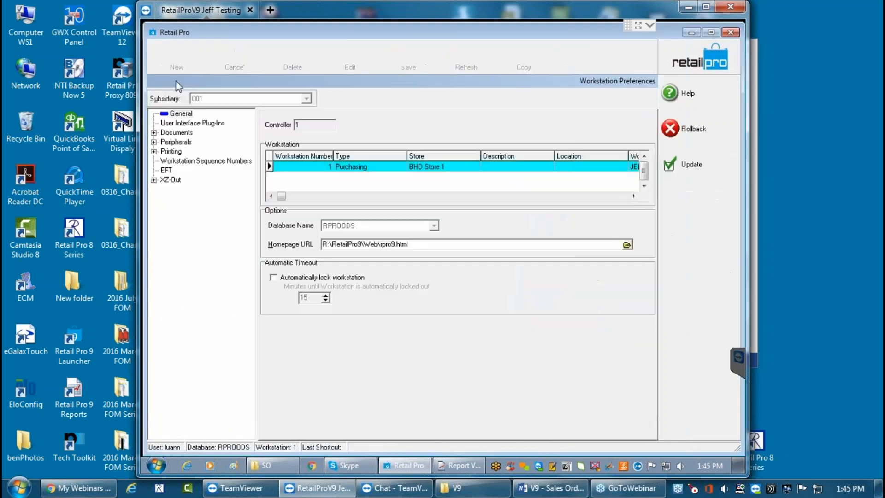
left_click(179, 124)
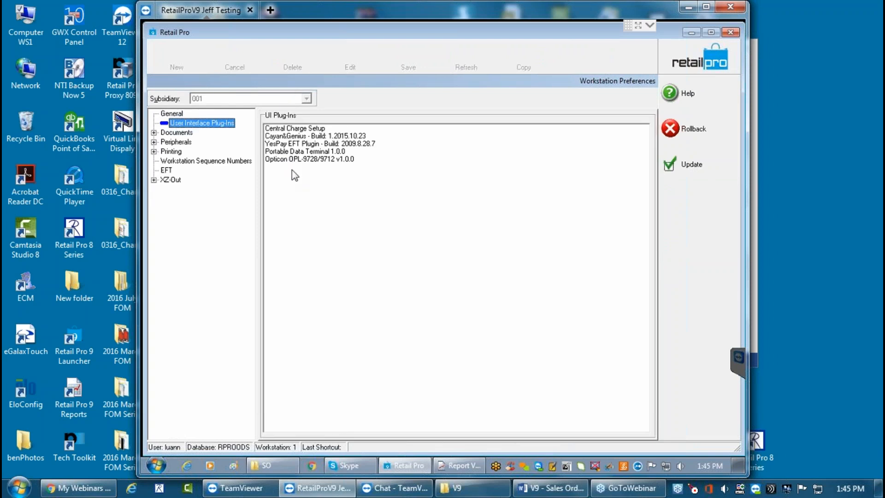
left_click(294, 129)
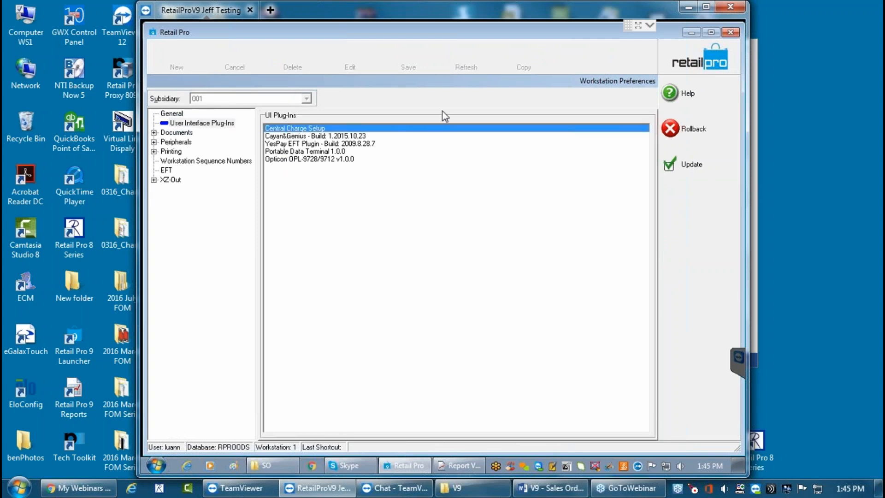
left_click(687, 166)
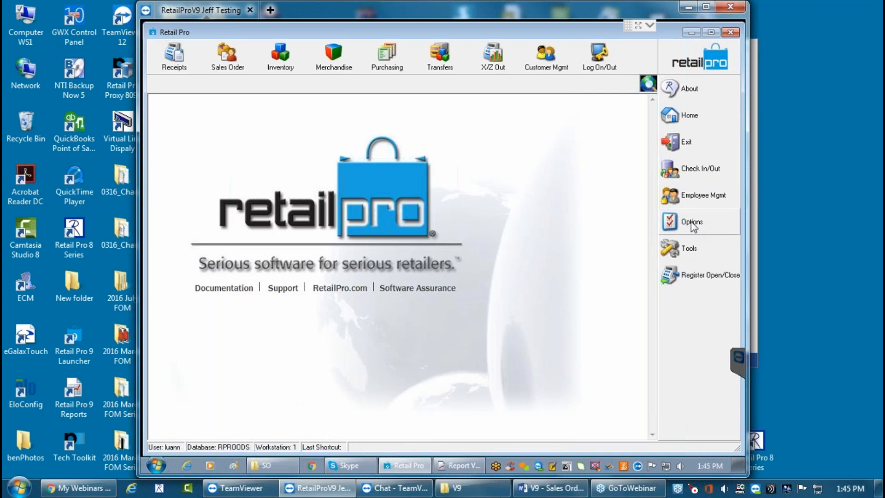
Step: Open the Central Charge Setup plug-in from the workstation preferences
left_click(666, 249)
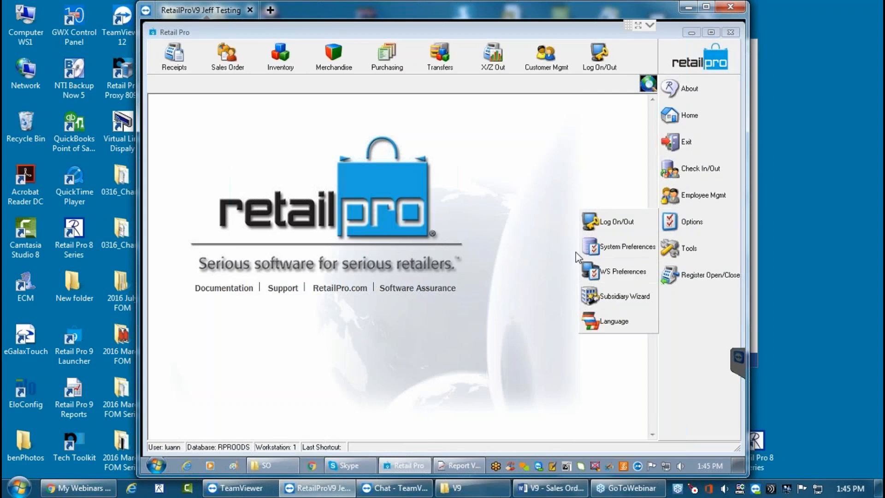
left_click(618, 271)
left_click(185, 124)
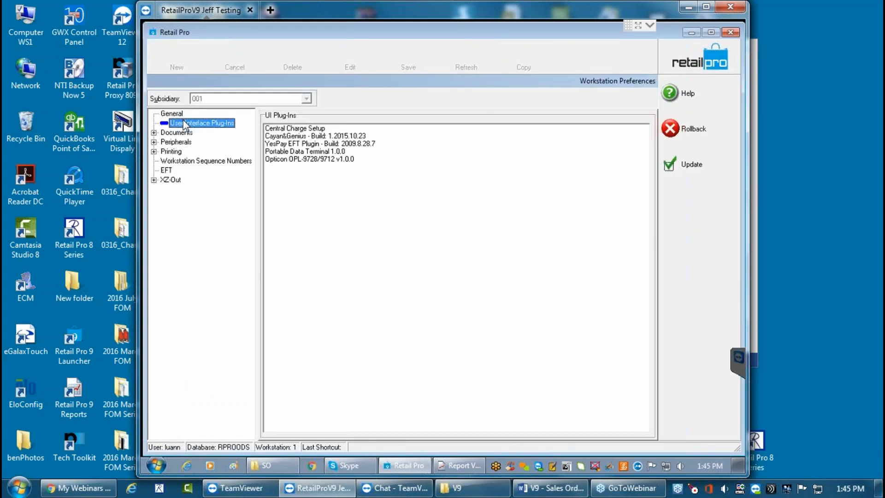
double_click(295, 128)
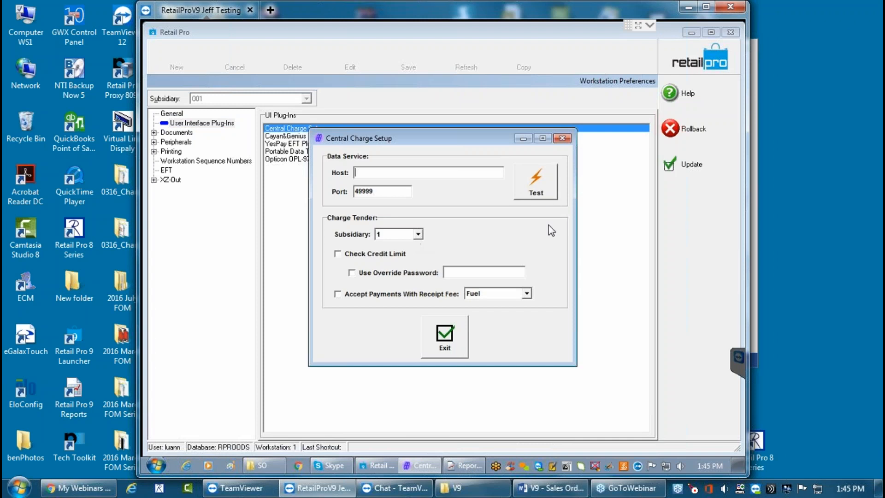
Step: Test the Central Charge data service connection and decline to exit the setup without a host
left_click(540, 184)
left_click(451, 259)
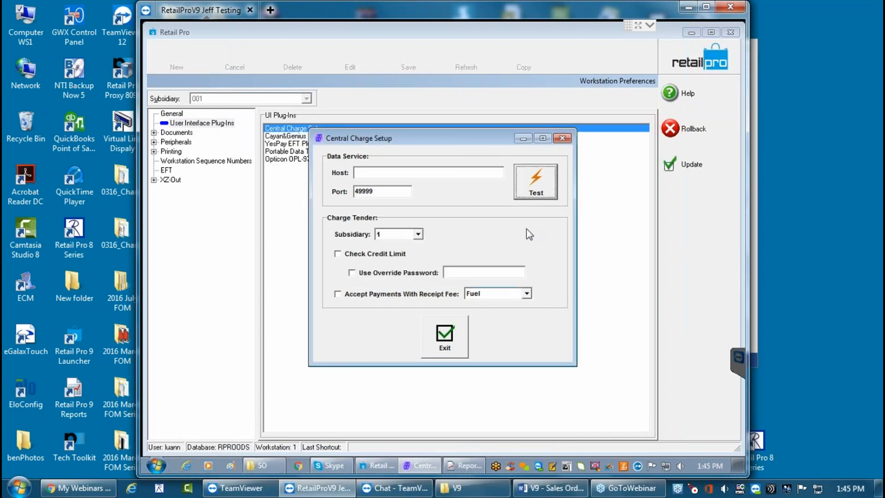
left_click(445, 341)
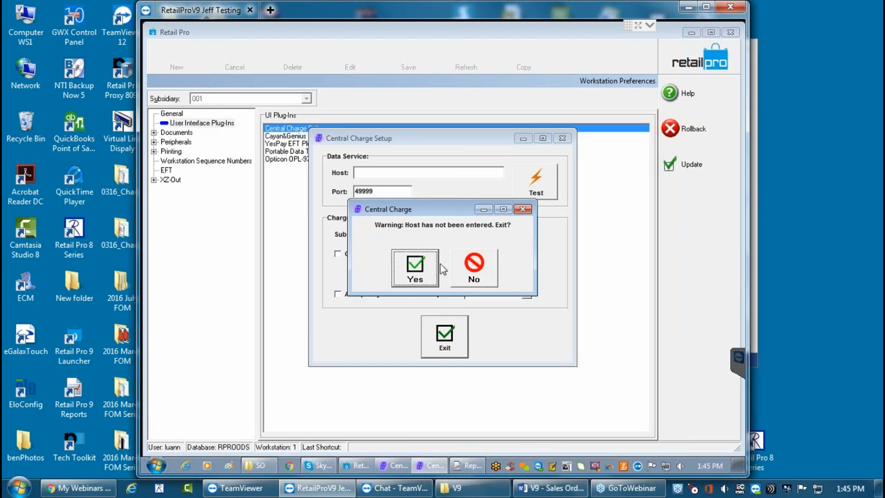
left_click(474, 266)
Step: Try to exit Central Charge Setup without a host, close its window and update the workstation preferences
left_click(450, 343)
left_click(418, 271)
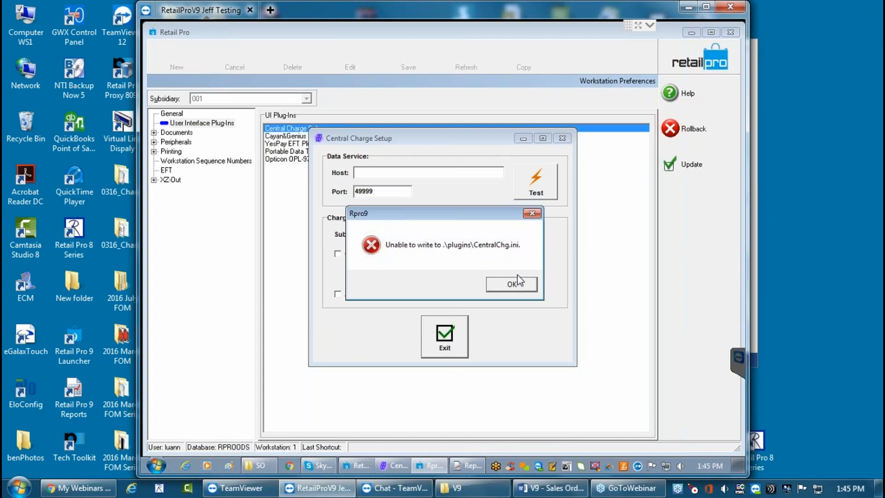
left_click(516, 284)
left_click(443, 344)
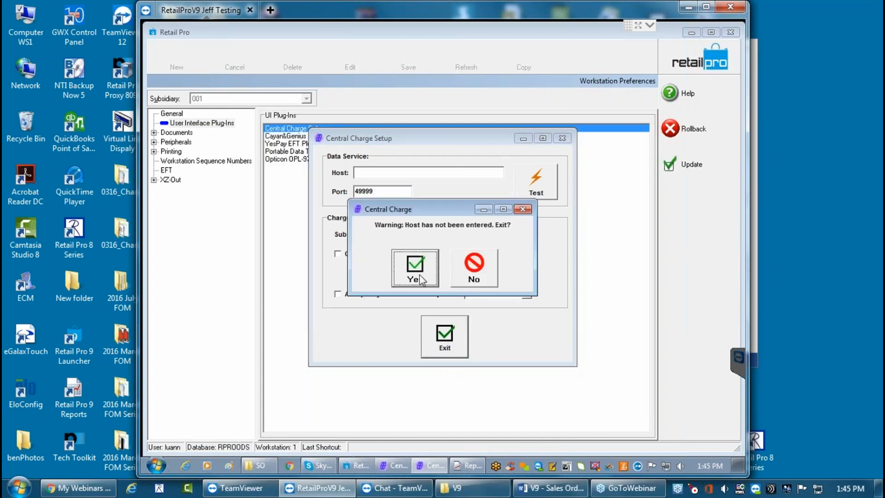
left_click(417, 274)
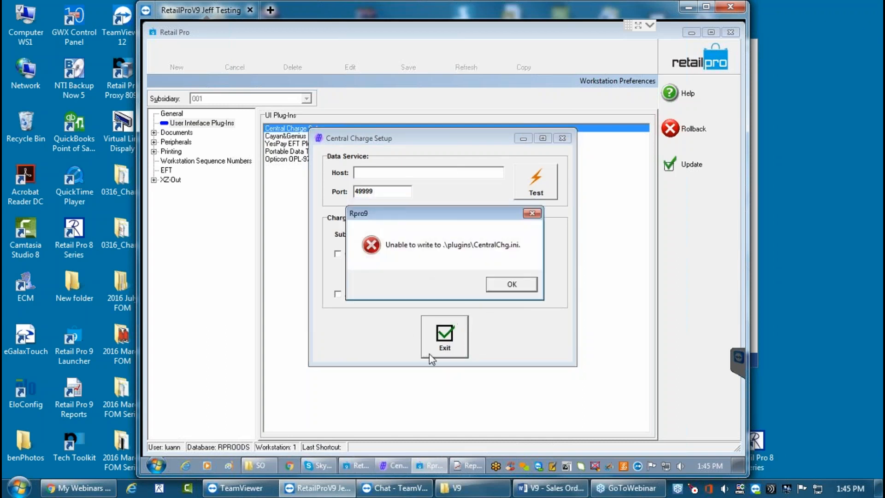
left_click(516, 280)
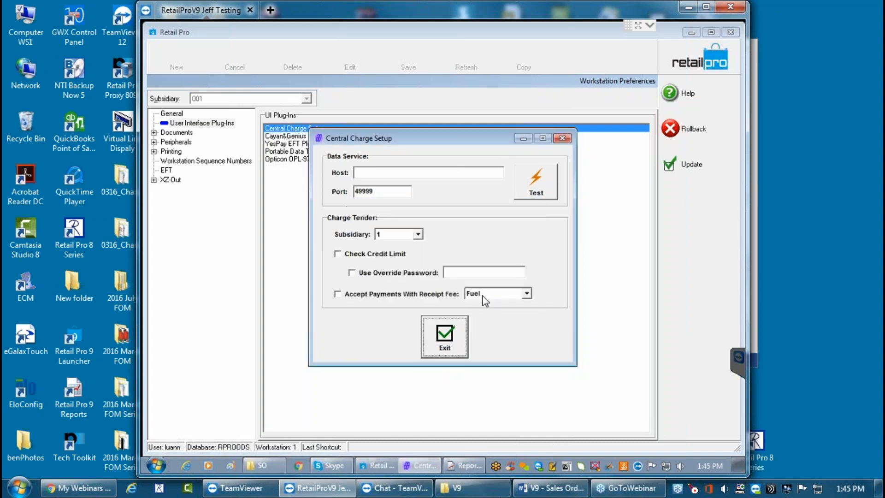
left_click(562, 139)
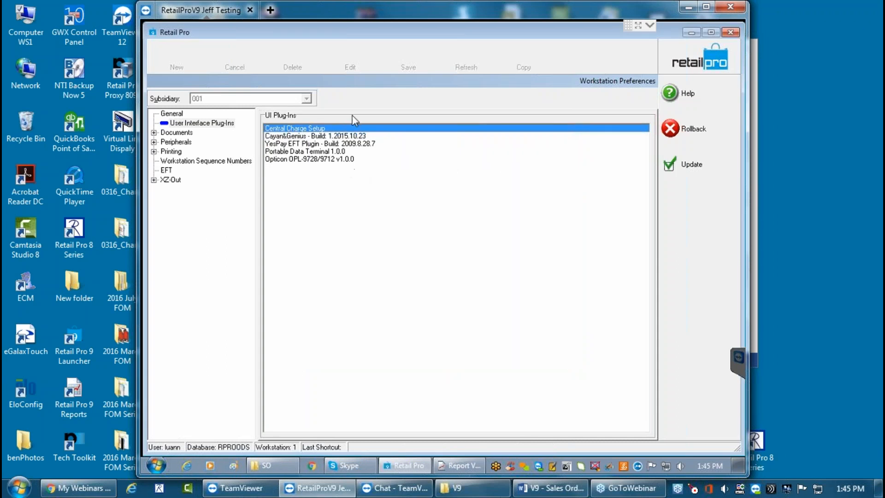
left_click(690, 166)
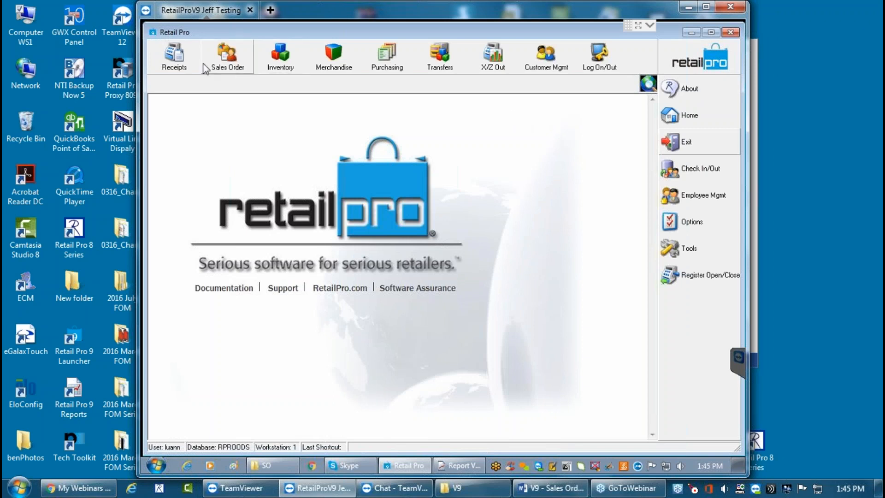
Step: Start a new receipt from the customer order with the 17.71 balance and bring in its due item at the specified quantity of 1
left_click(174, 60)
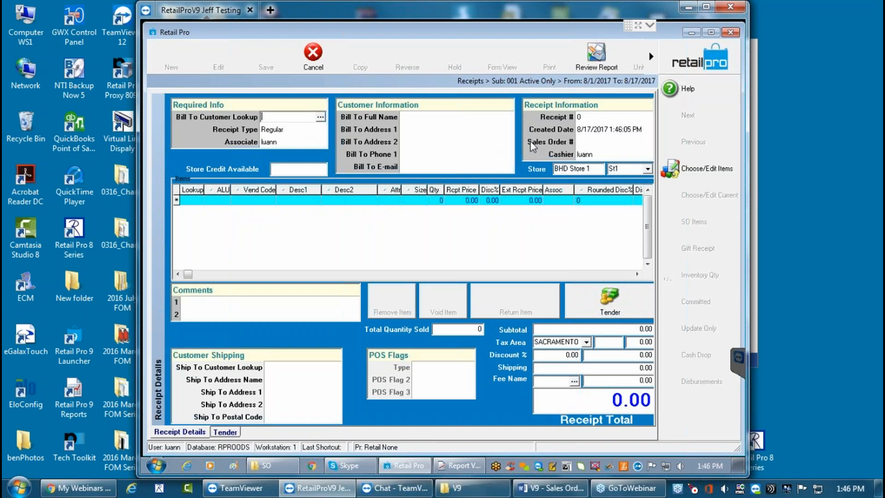
left_click(606, 140)
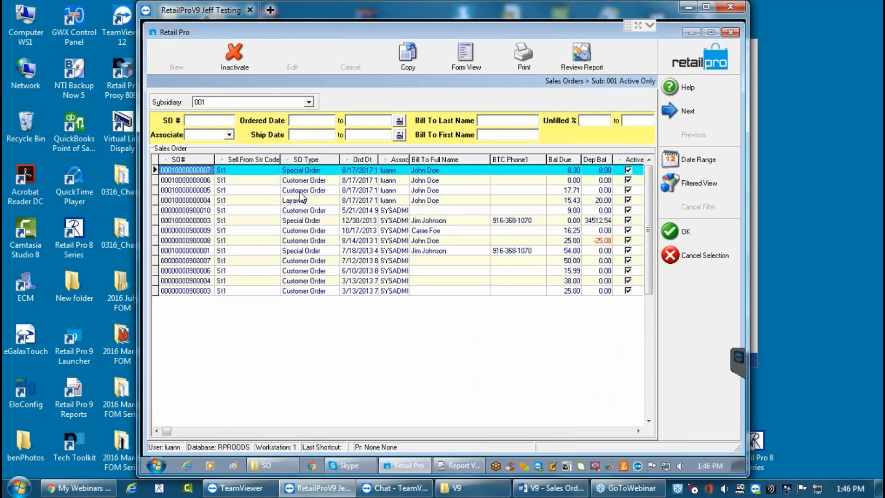
left_click(303, 190)
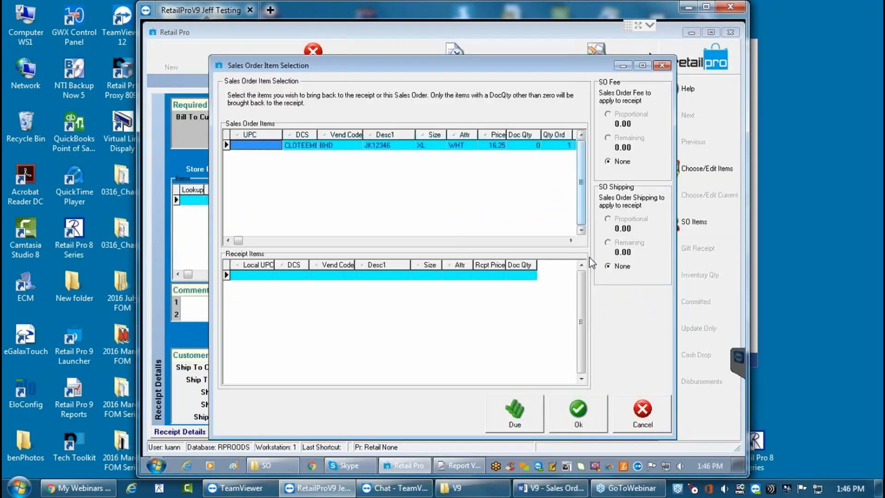
left_click(538, 427)
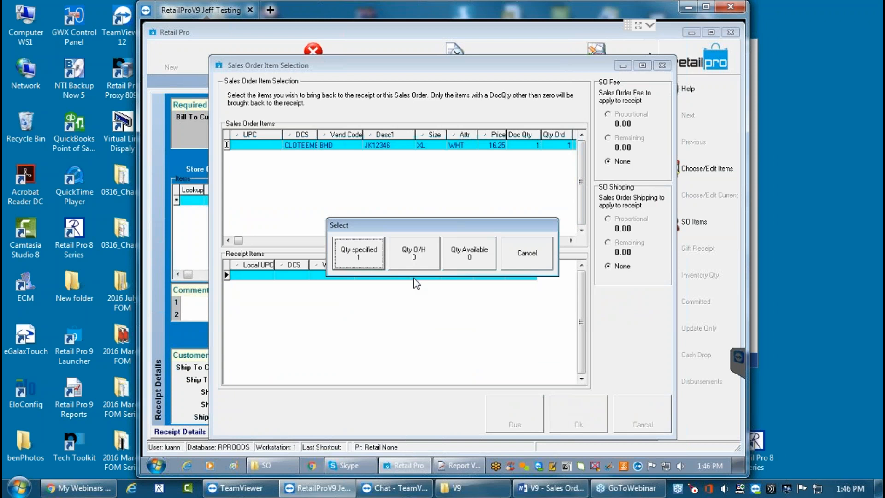
left_click(358, 253)
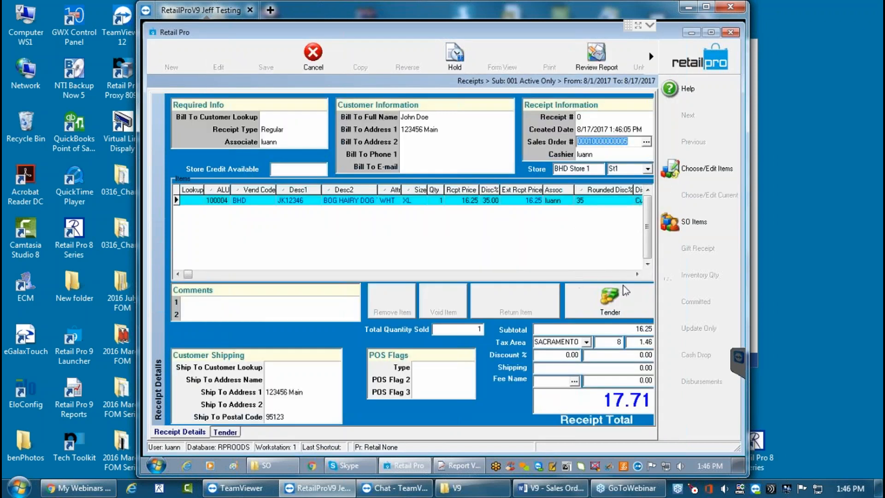
Step: Check the receipt's tender page and recheck the sales order for due items, accepting the item selection
left_click(593, 296)
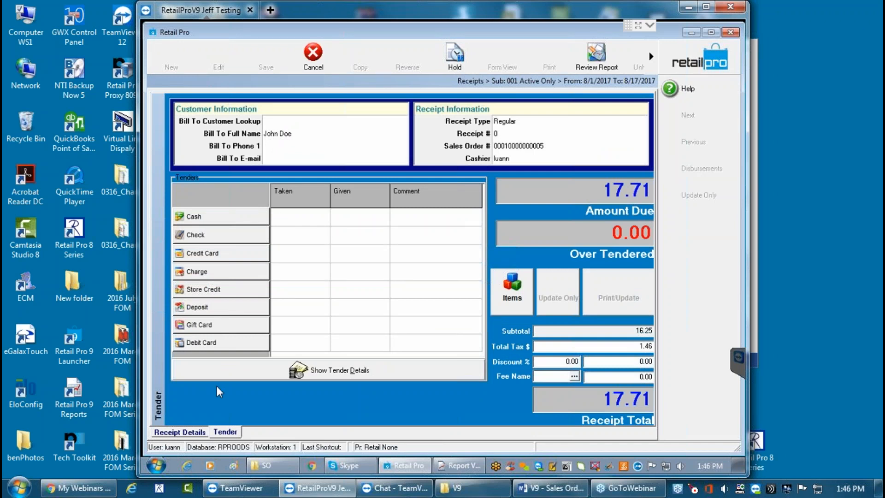
left_click(166, 433)
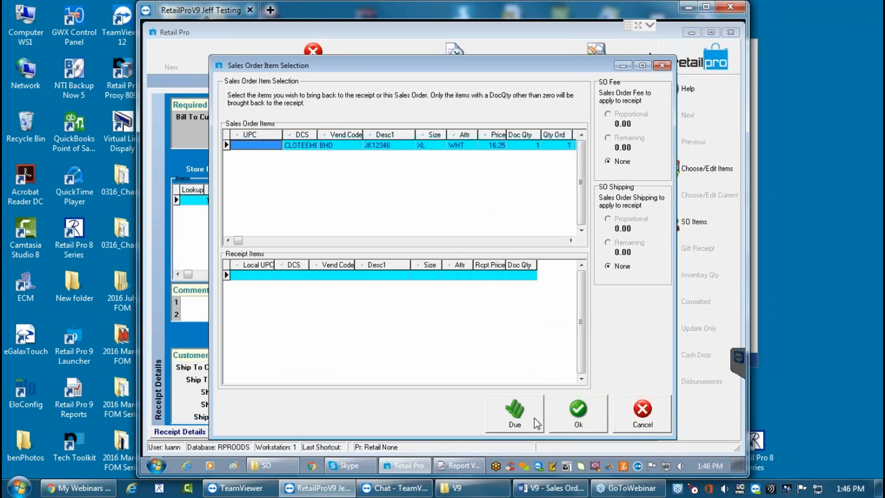
left_click(520, 423)
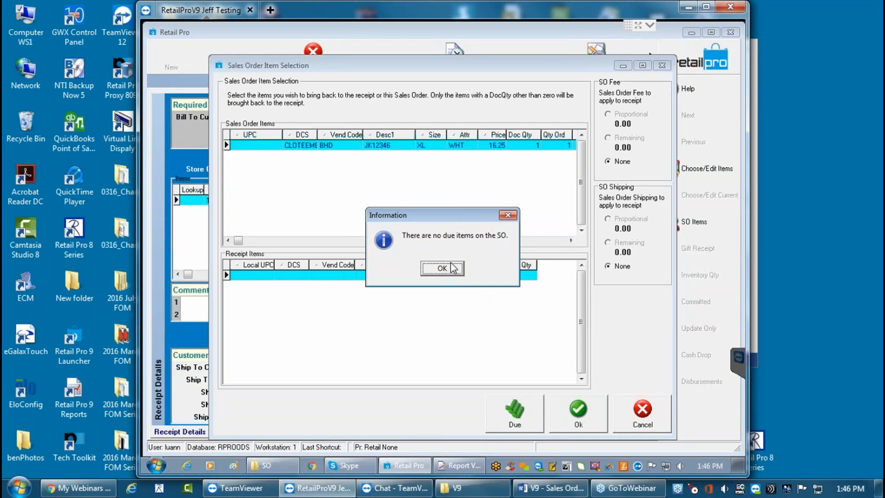
key("Return")
left_click(580, 411)
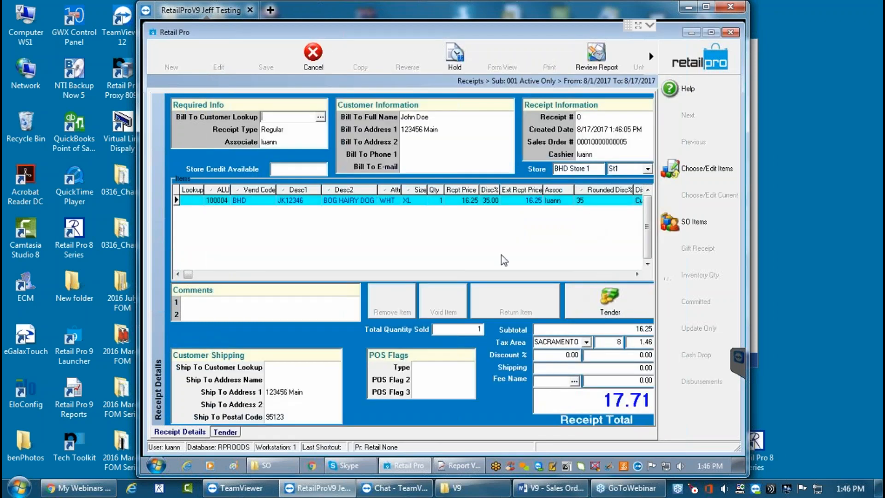
Step: Tender 20 in cash on the sales order receipt and try to update it without printing
left_click(196, 219)
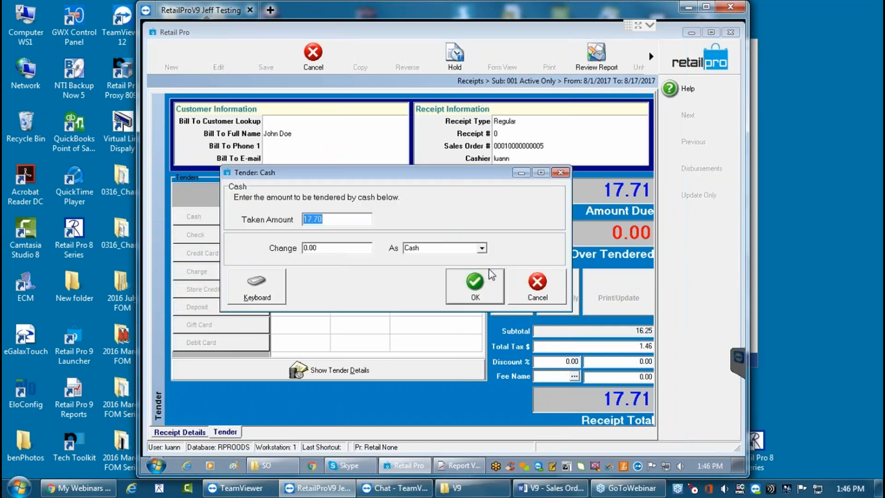
type("20")
left_click(474, 285)
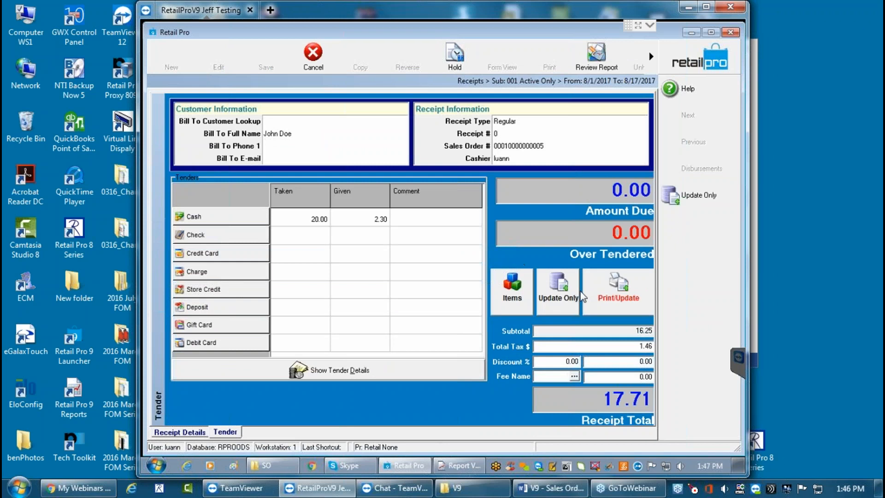
left_click(557, 287)
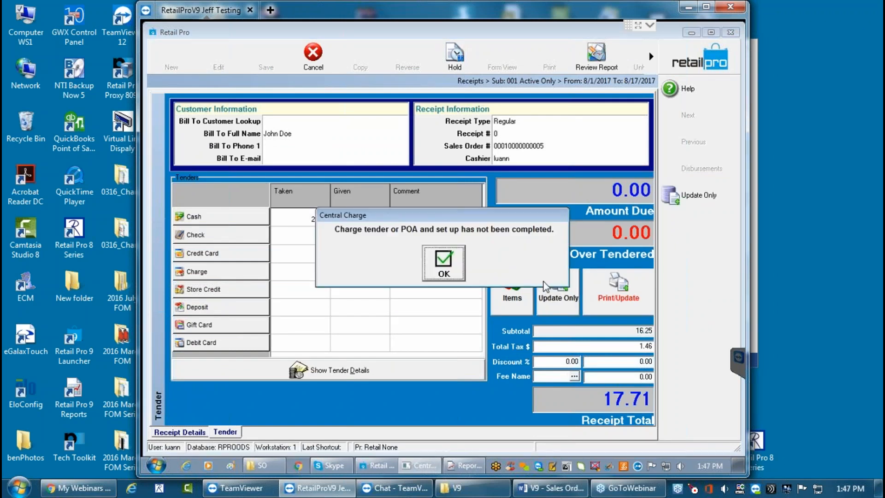
left_click(444, 262)
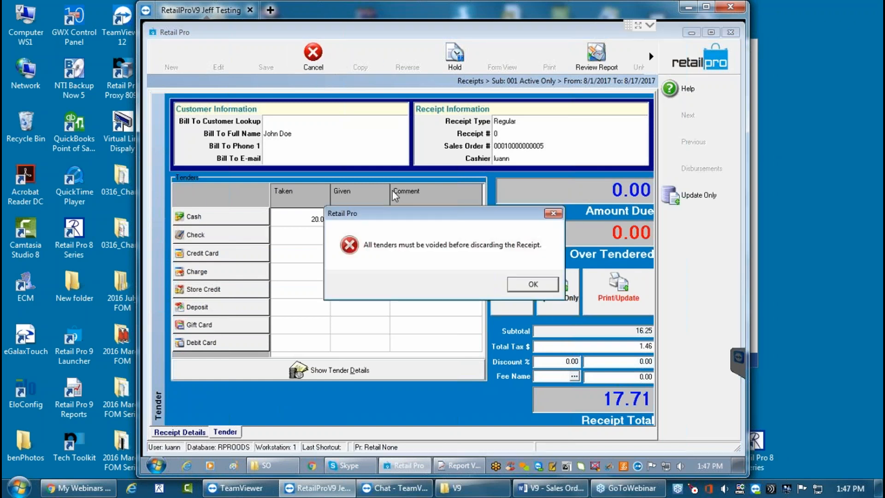
Step: Delete all tenders from the receipt and discard it
left_click(526, 284)
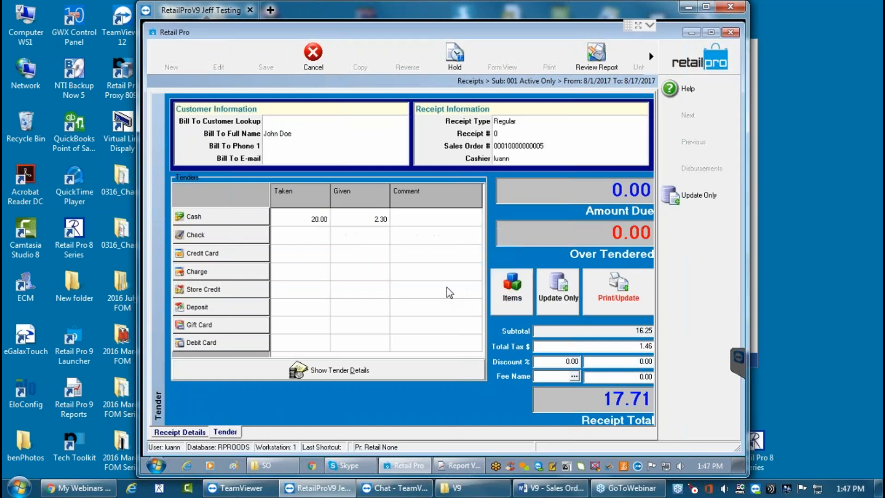
left_click(333, 372)
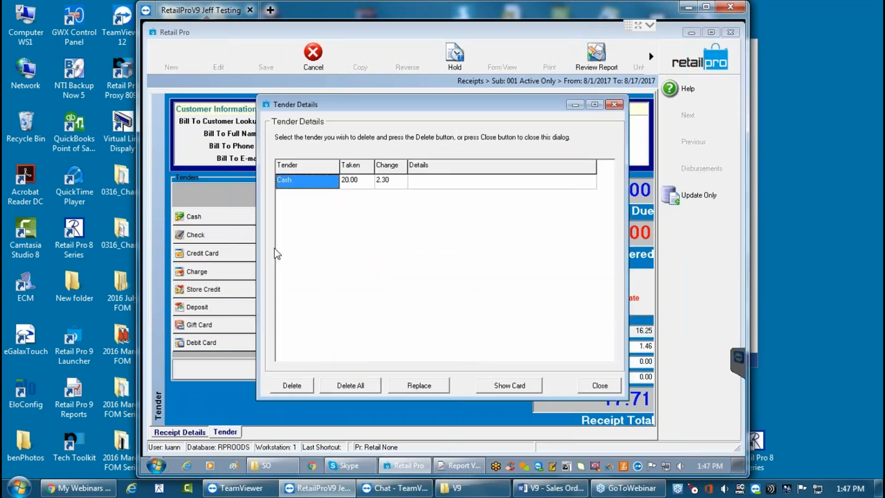
left_click(355, 386)
left_click(427, 267)
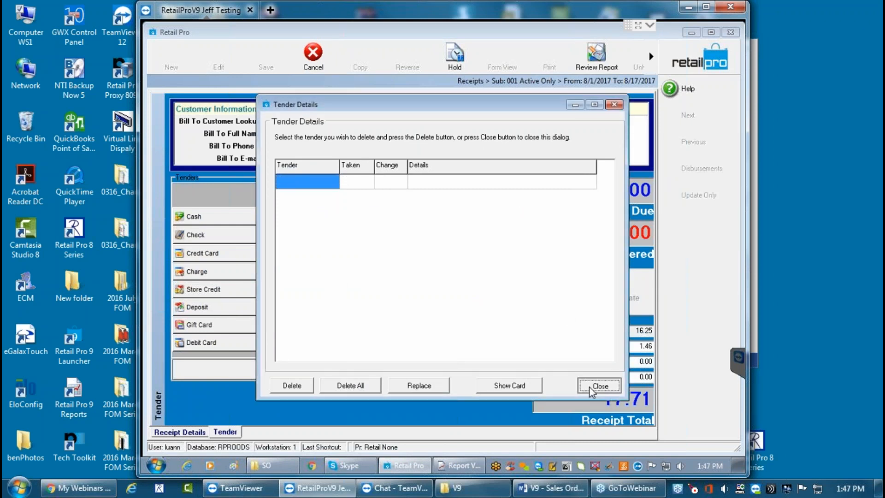
left_click(599, 386)
left_click(312, 57)
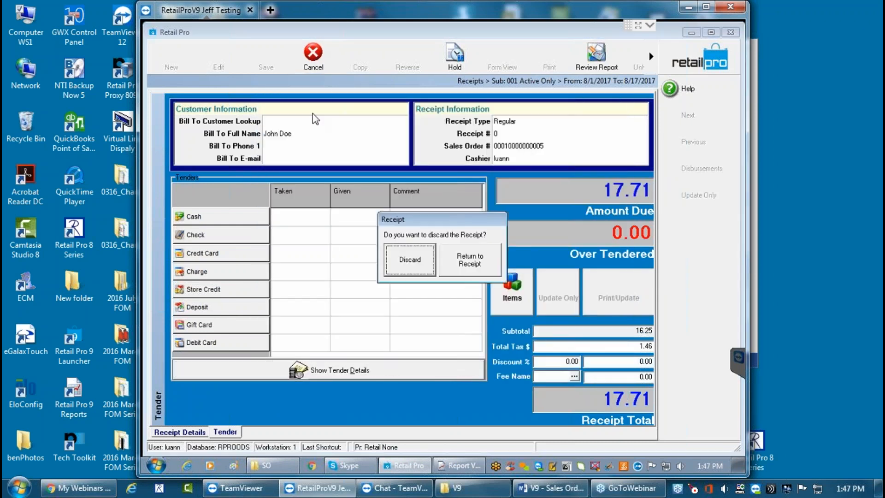
left_click(397, 254)
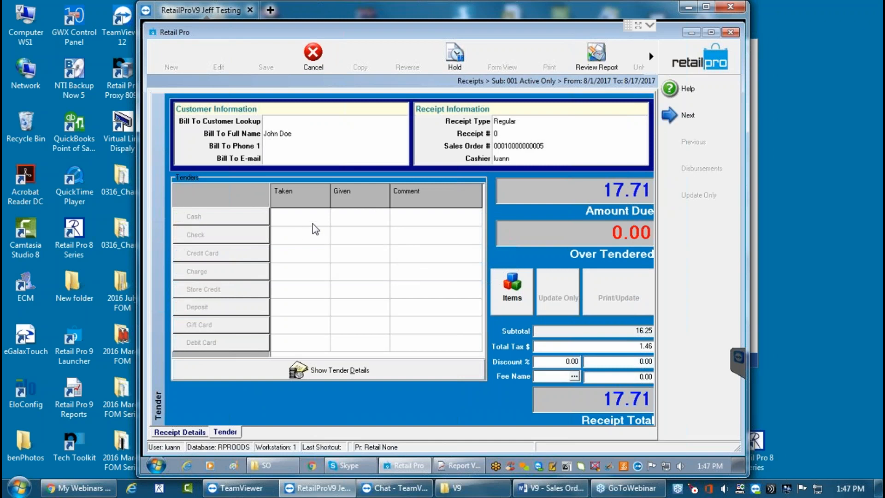
Step: Show the receipts as a list and open a print preview of the 10.63 receipt paid by deposit
left_click(184, 432)
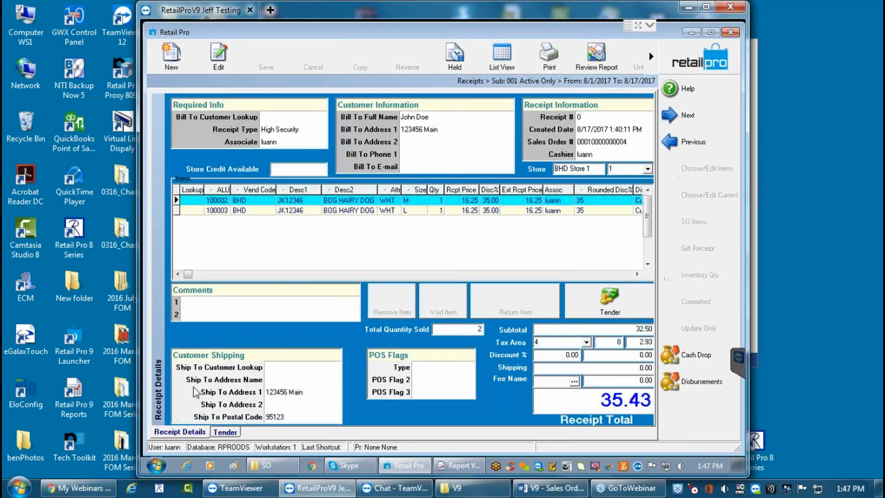
left_click(501, 55)
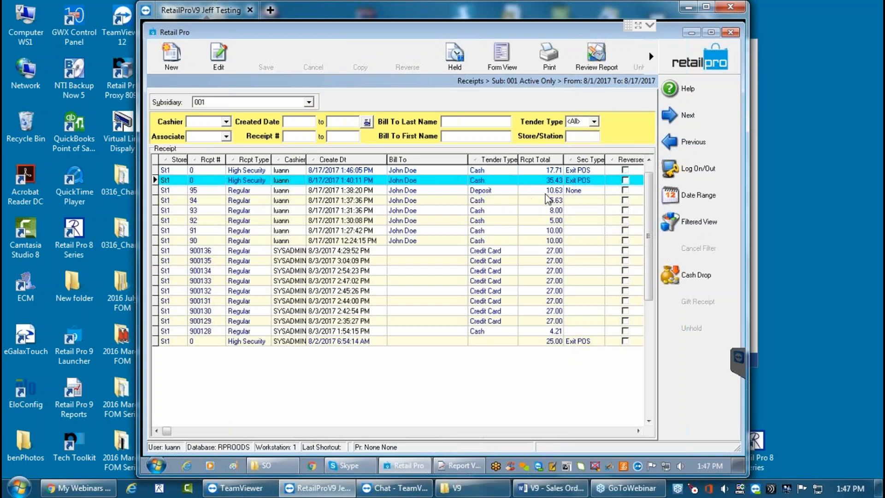
left_click(430, 190)
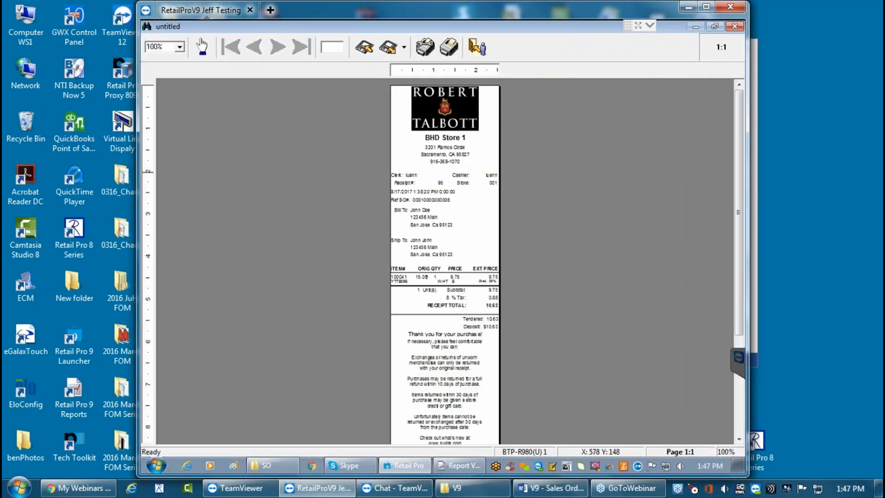
Step: Examine the deposit receipt preview at 125% zoom down to its tender lines and close it without saving
scroll(361, 310, "down", 3)
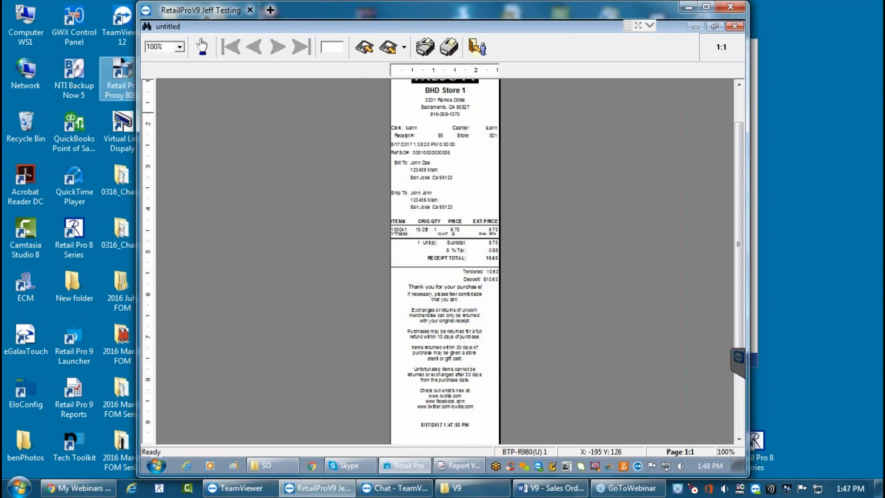
left_click(179, 47)
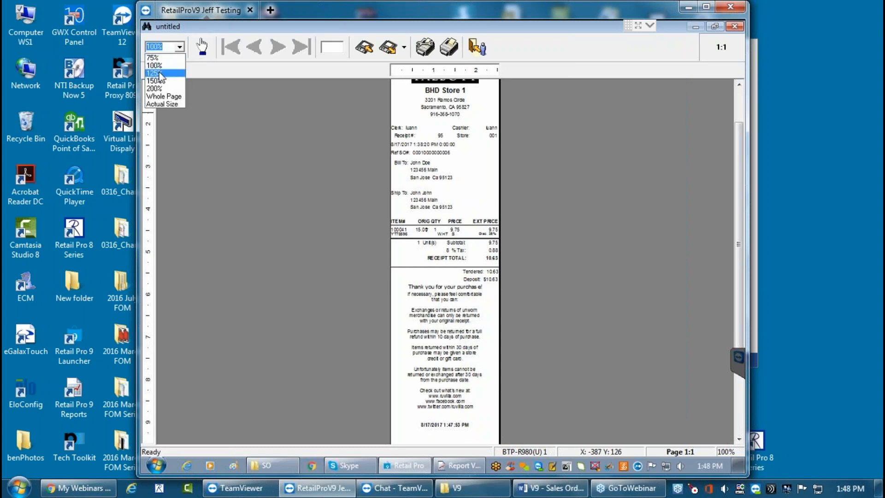
left_click(156, 73)
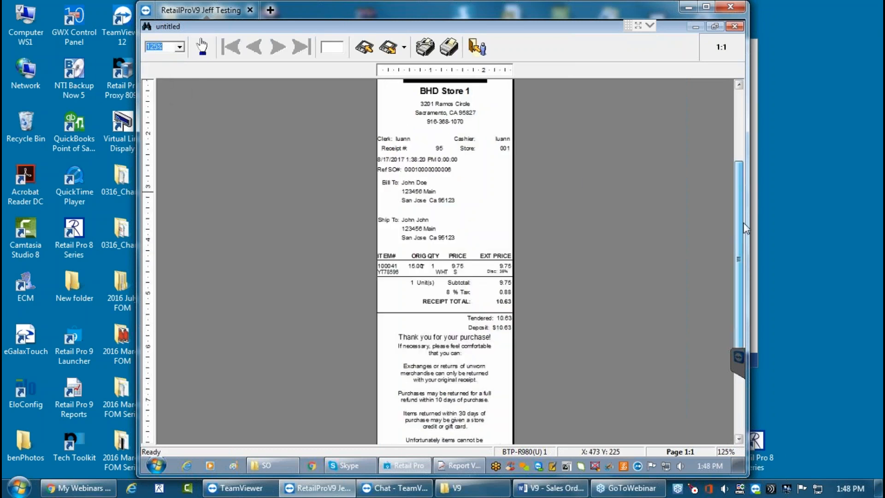
scroll(526, 317, "down", 3)
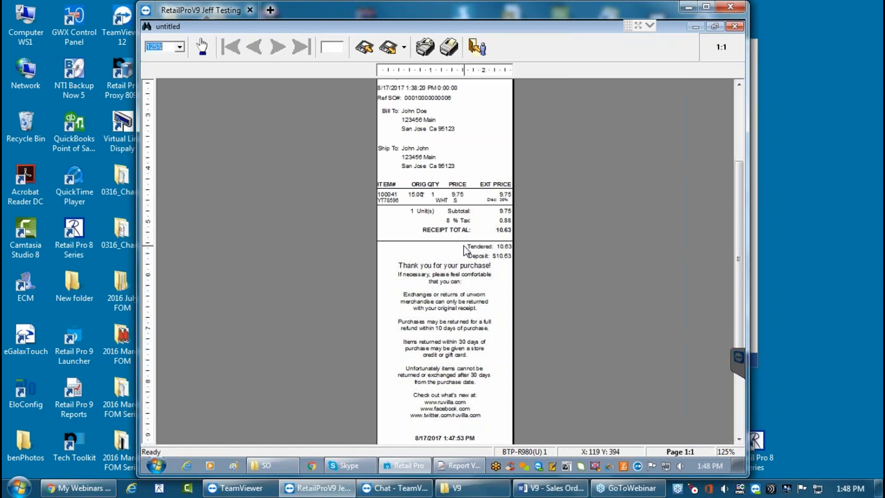
left_click(477, 47)
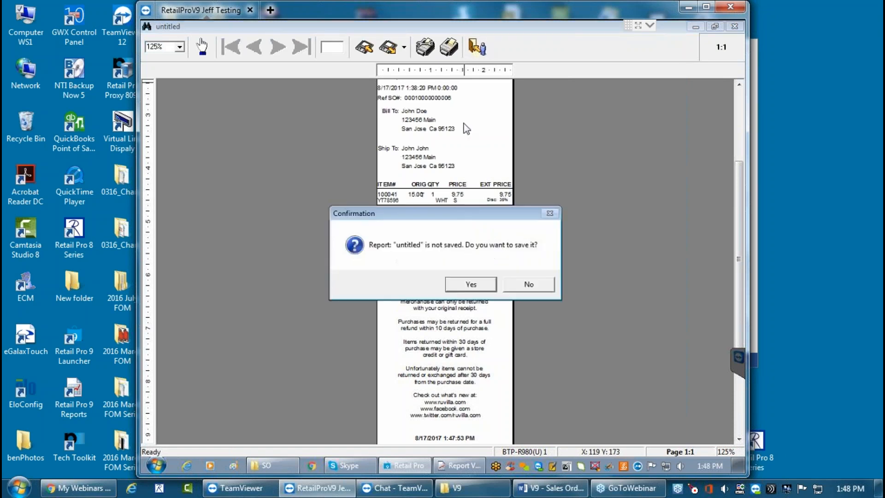
left_click(528, 286)
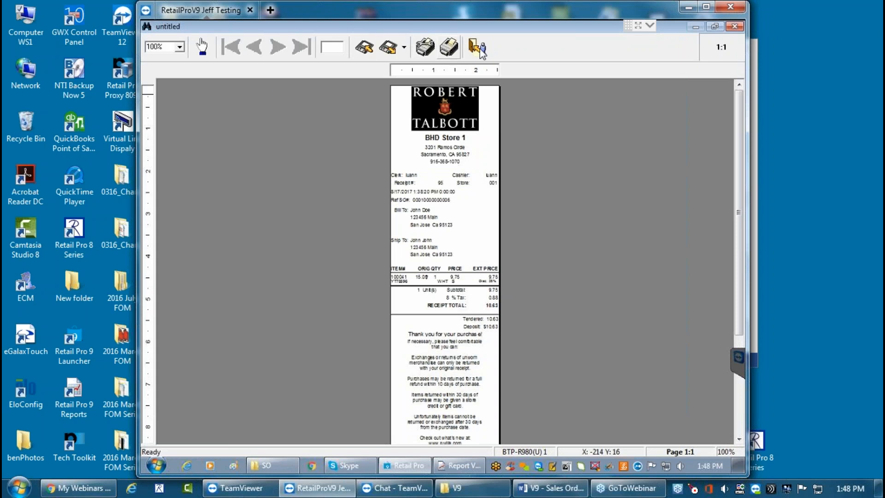
Step: Close the receipt preview without saving it, look over the active sales orders list, and return to the home screen
left_click(479, 46)
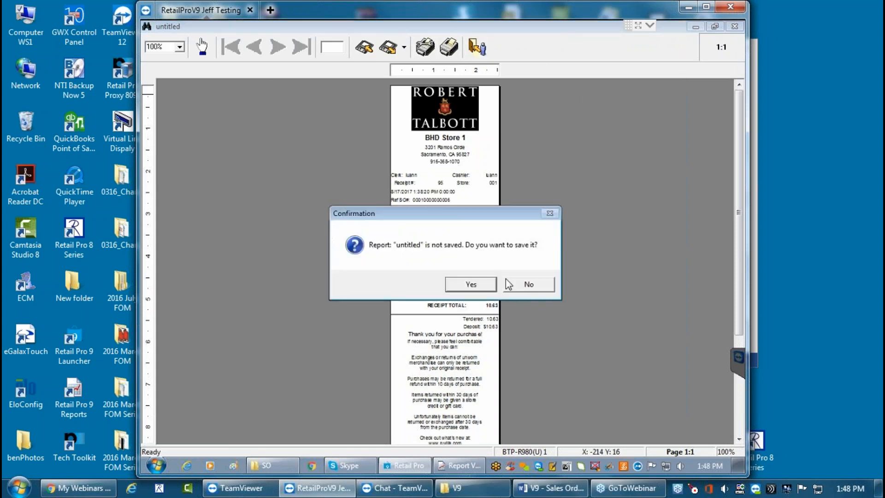
left_click(529, 286)
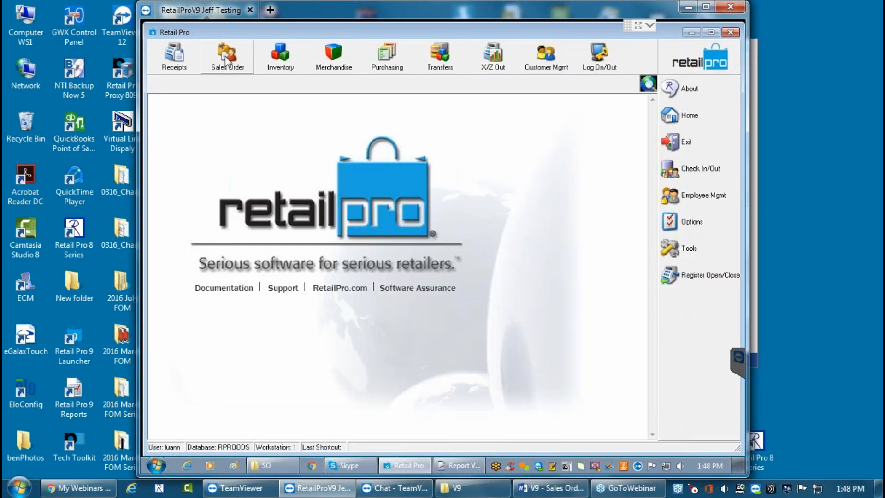
left_click(224, 57)
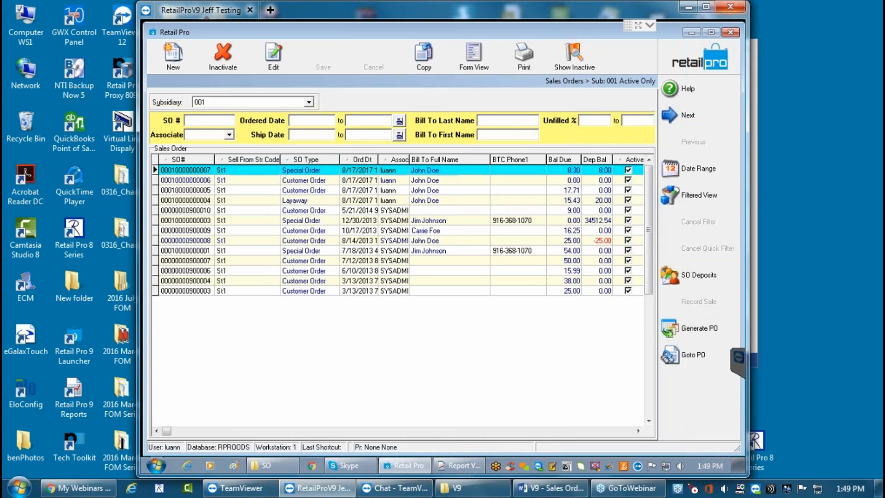
left_click(687, 59)
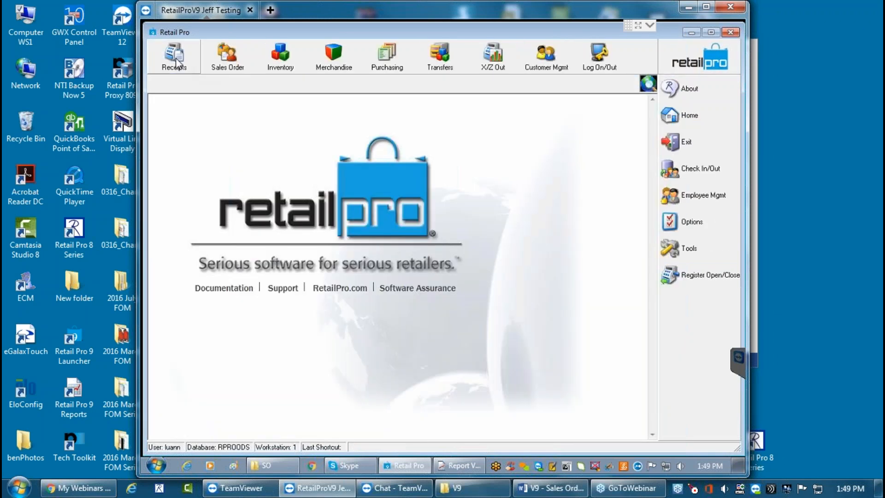
Step: Start a new receipt and link it to the 7/18/2013 special order with 54.00 due, continuing despite the ship date
left_click(175, 58)
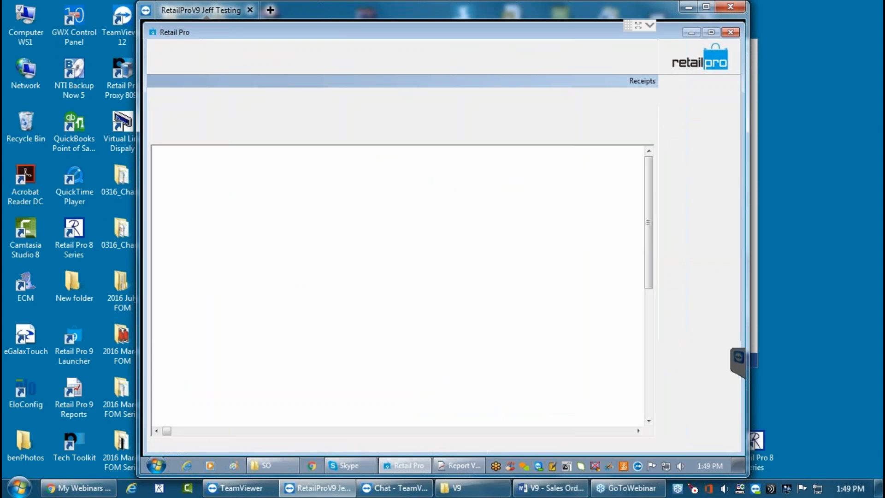
left_click(171, 58)
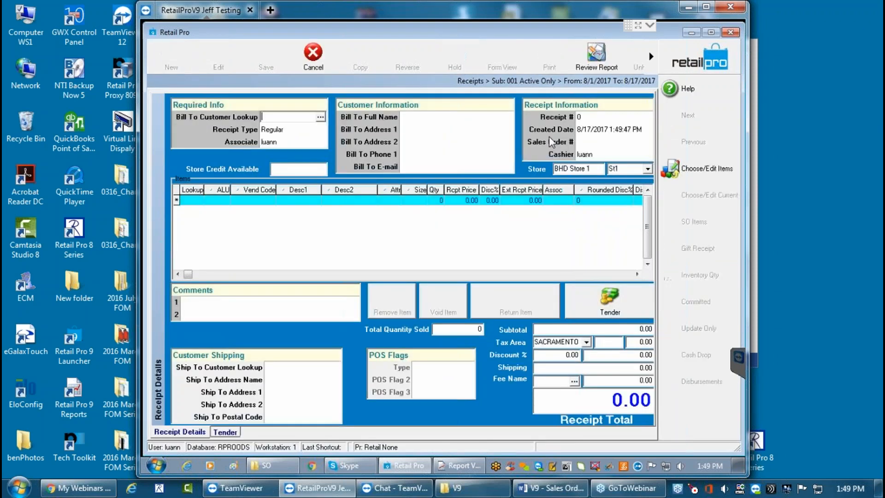
left_click(647, 142)
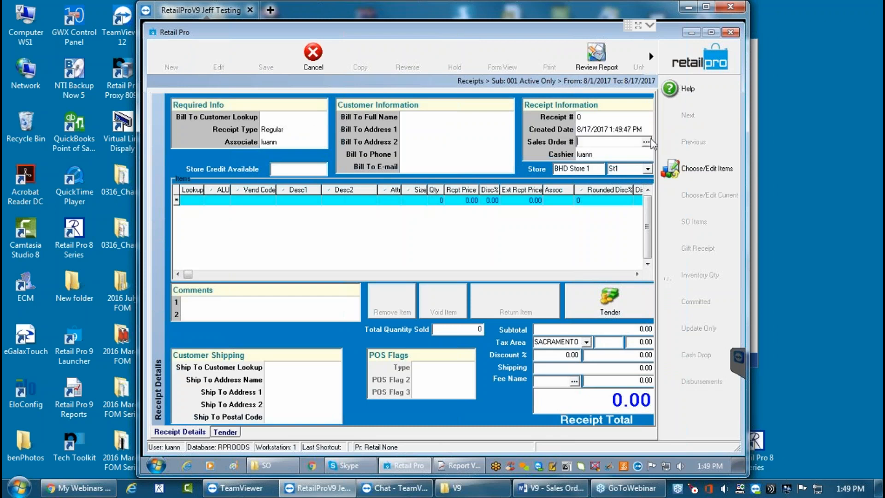
left_click(646, 142)
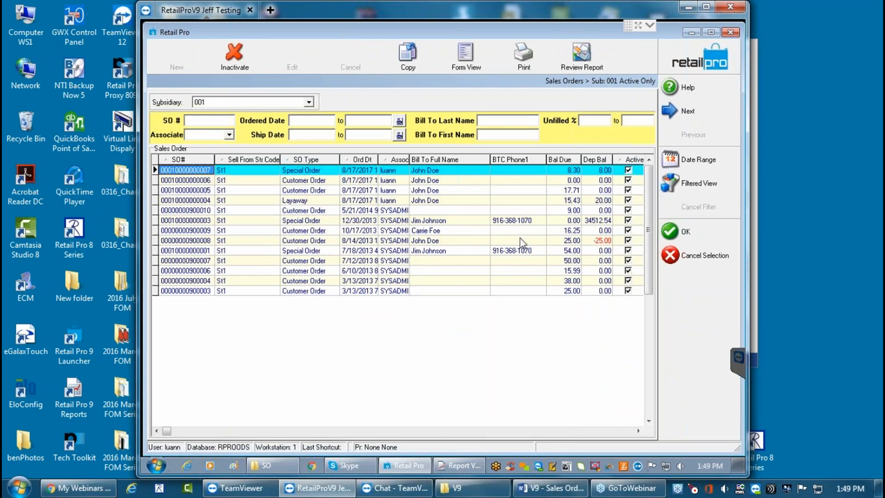
left_click(364, 250)
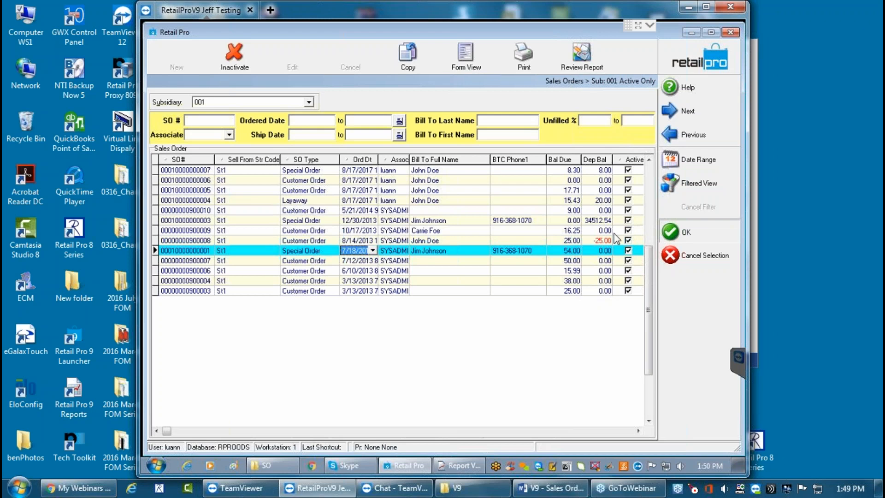
left_click(696, 230)
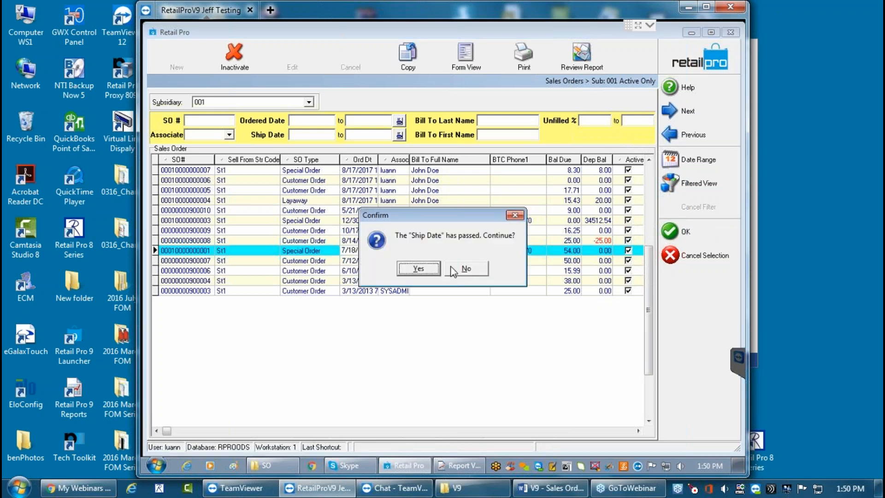
left_click(417, 269)
left_click(420, 269)
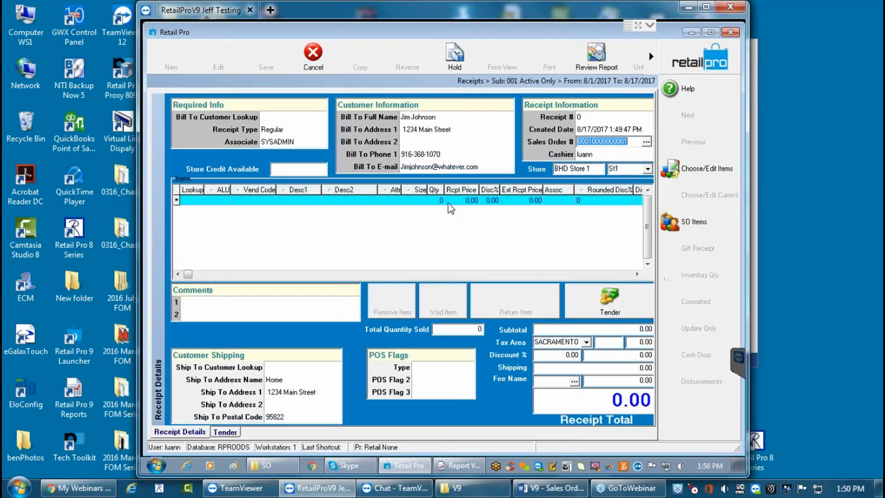
Step: Bring the size S white JK12346 item from the sales order onto the receipt with a document quantity of 1
left_click(685, 222)
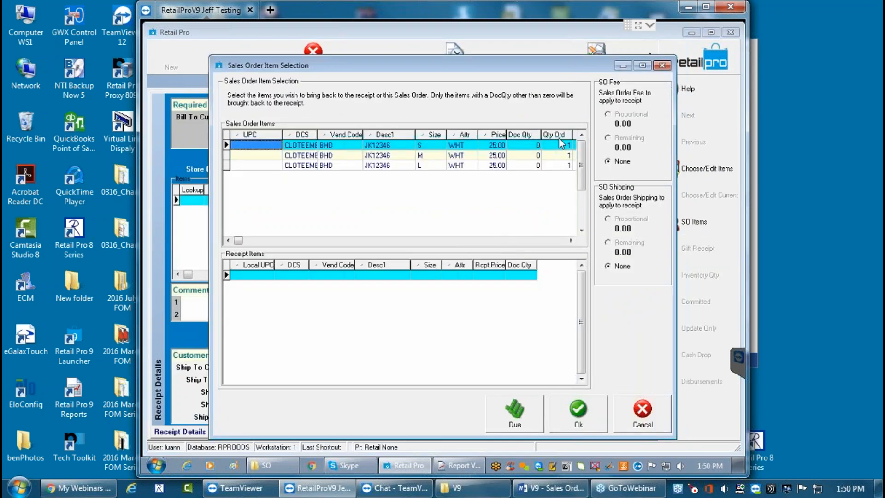
left_click(527, 146)
type("1")
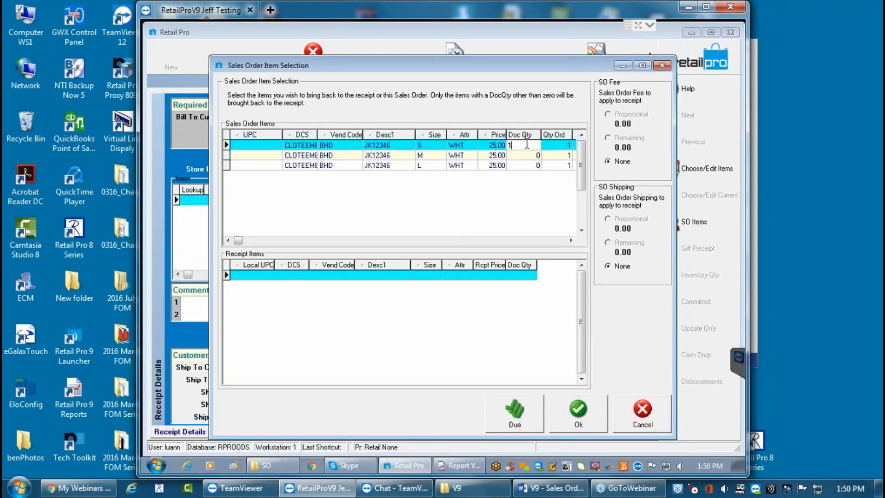
left_click(579, 417)
left_click(367, 258)
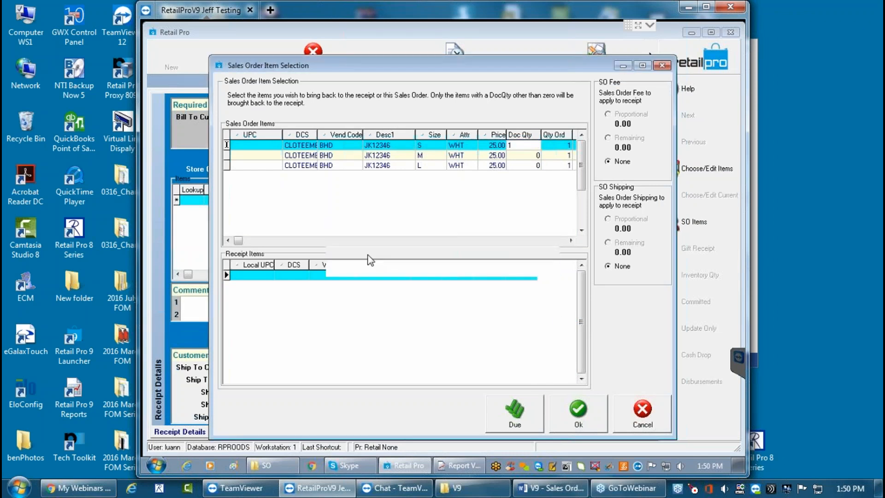
left_click(574, 411)
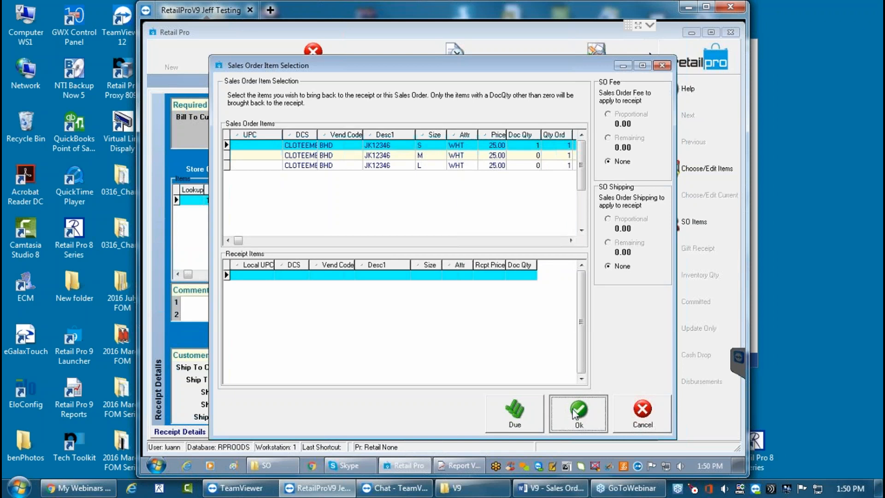
left_click(577, 415)
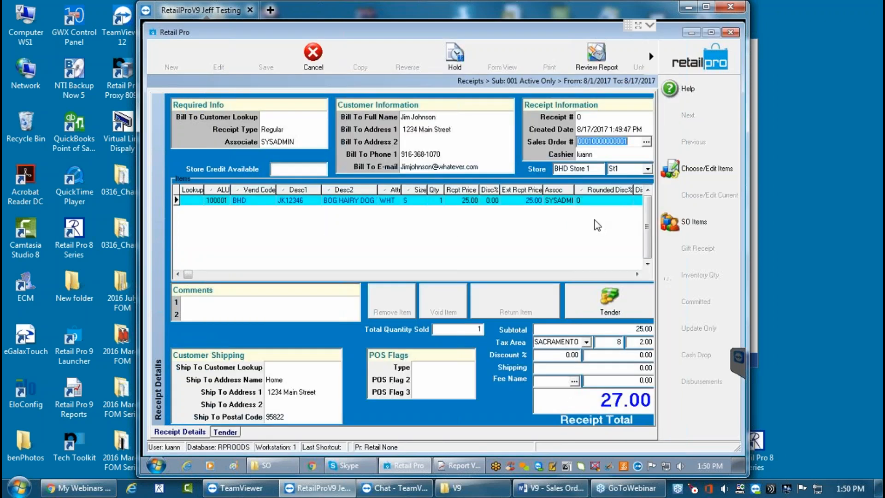
Step: Tender 27.00 in cash on the special order receipt and try to update it without printing
left_click(610, 299)
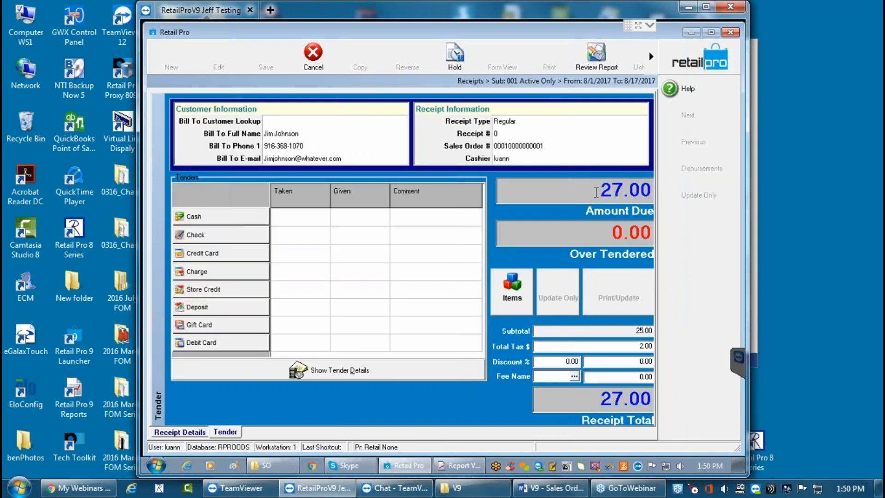
left_click(220, 217)
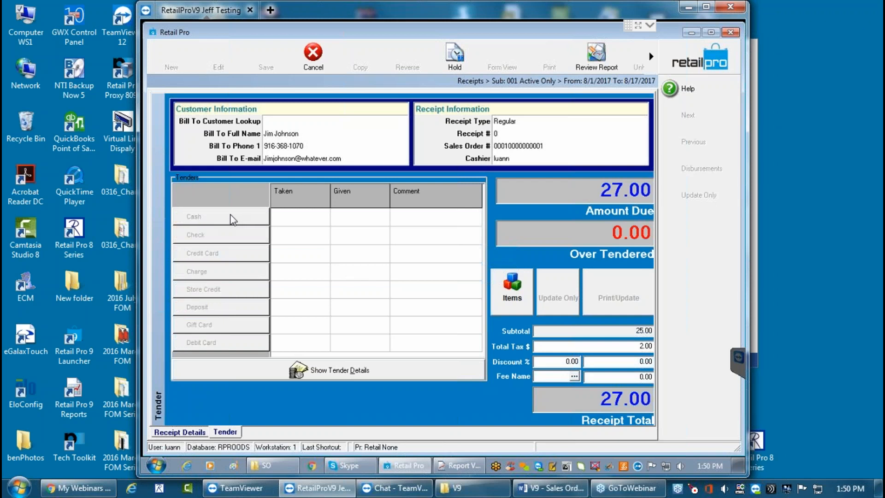
left_click(473, 282)
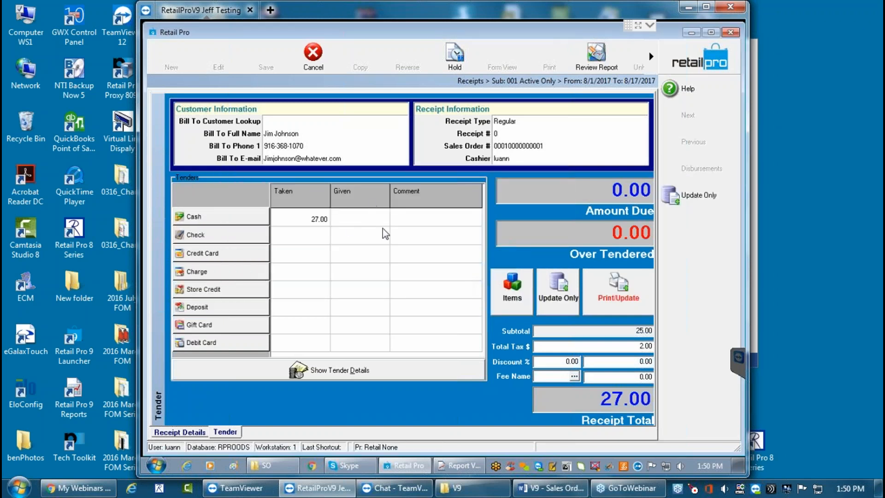
left_click(175, 431)
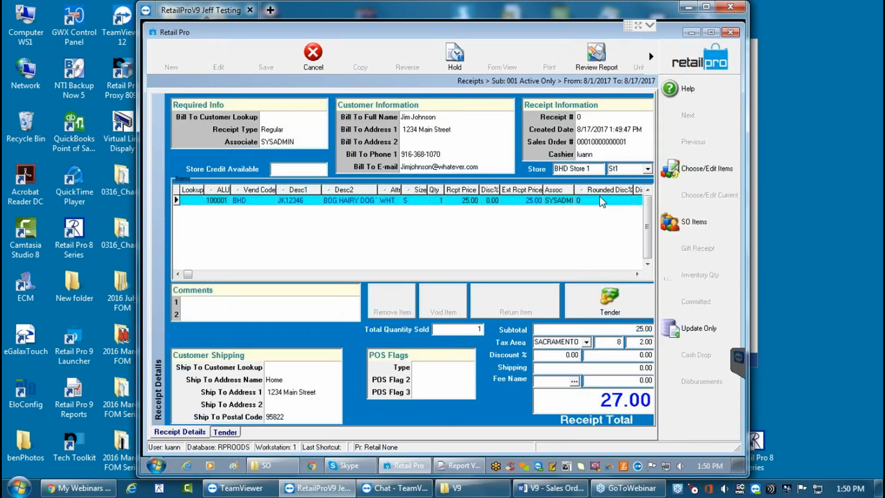
left_click(695, 329)
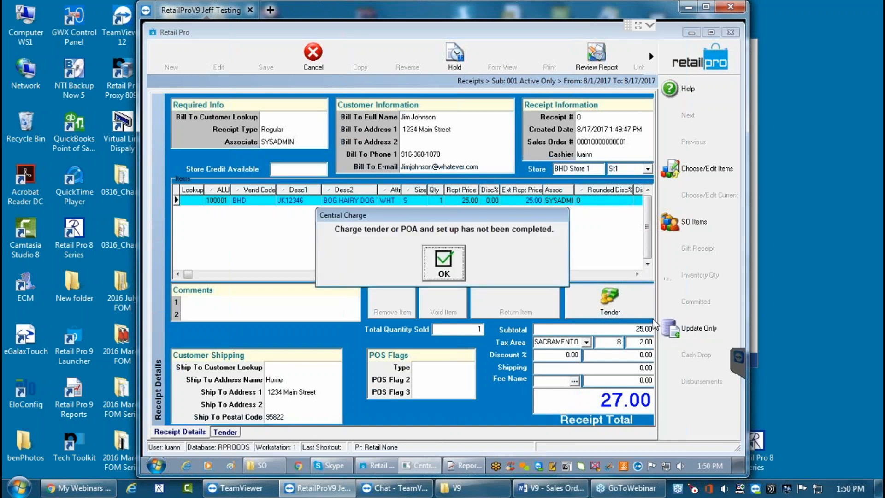
left_click(449, 262)
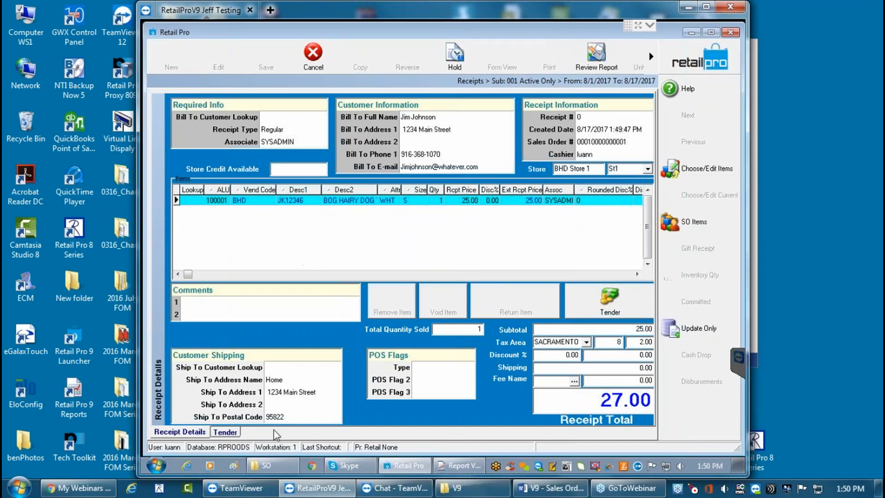
Step: Delete the 27.00 cash tender from the receipt and discard the receipt
left_click(225, 431)
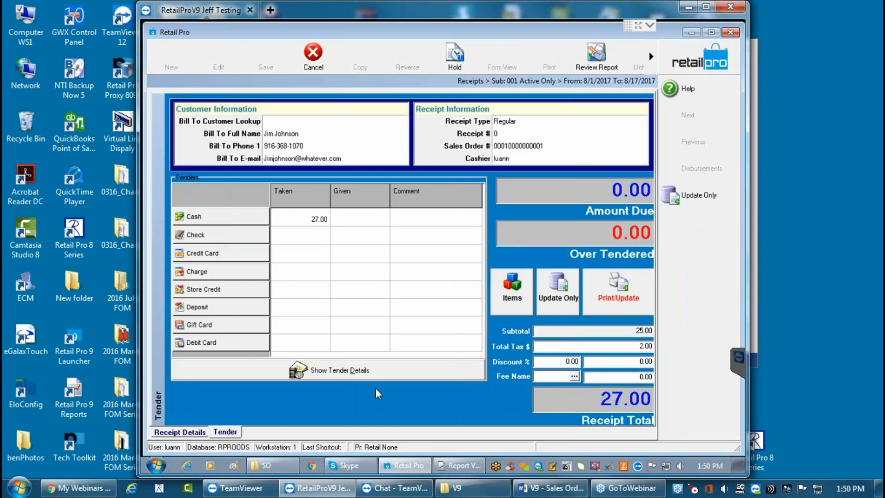
left_click(366, 375)
left_click(290, 387)
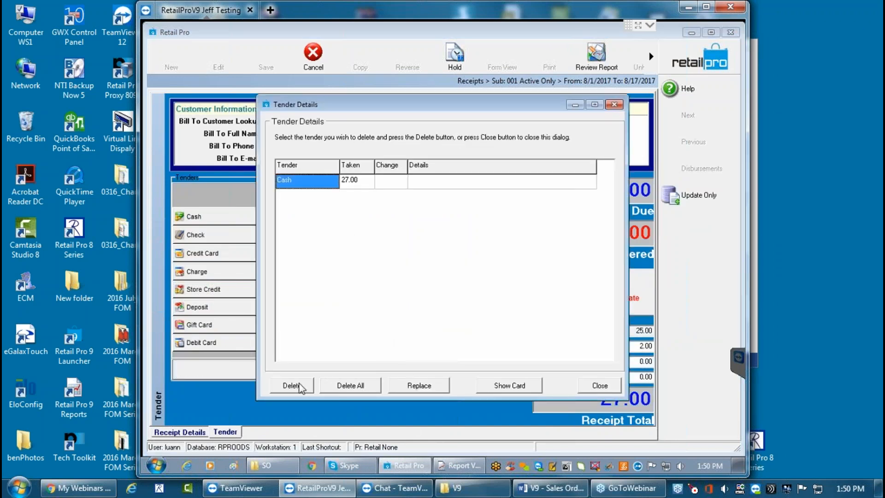
left_click(418, 269)
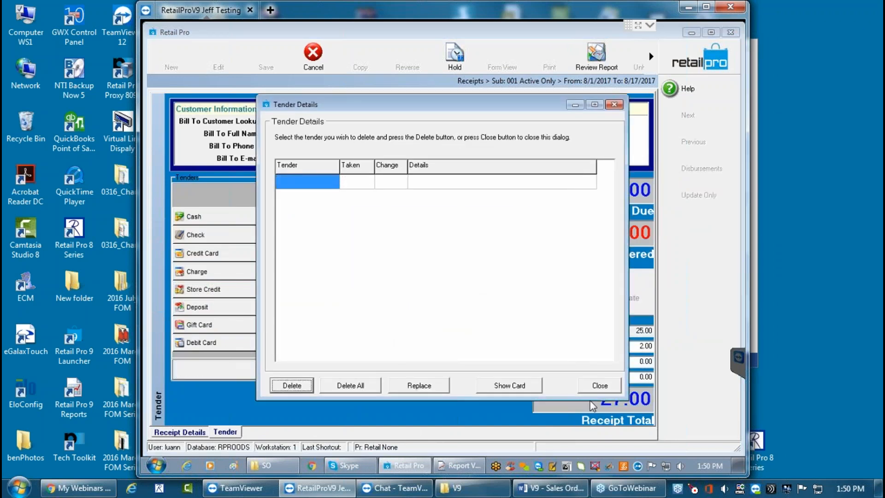
left_click(595, 385)
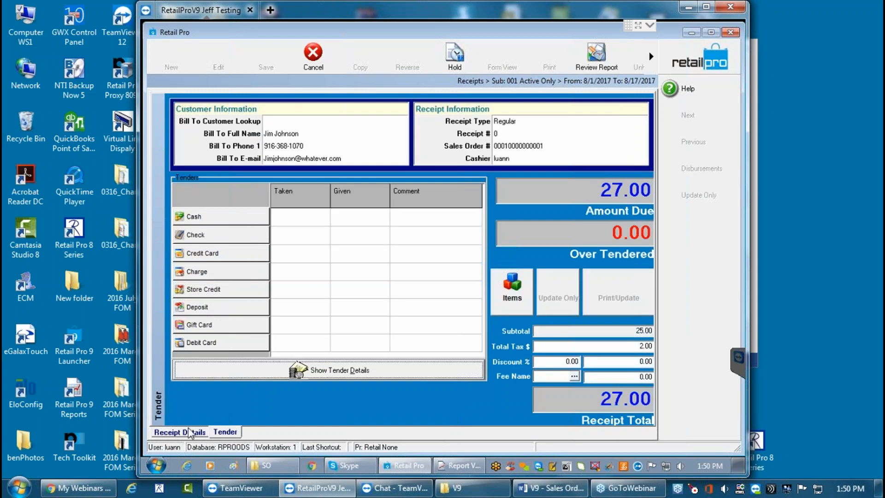
left_click(196, 429)
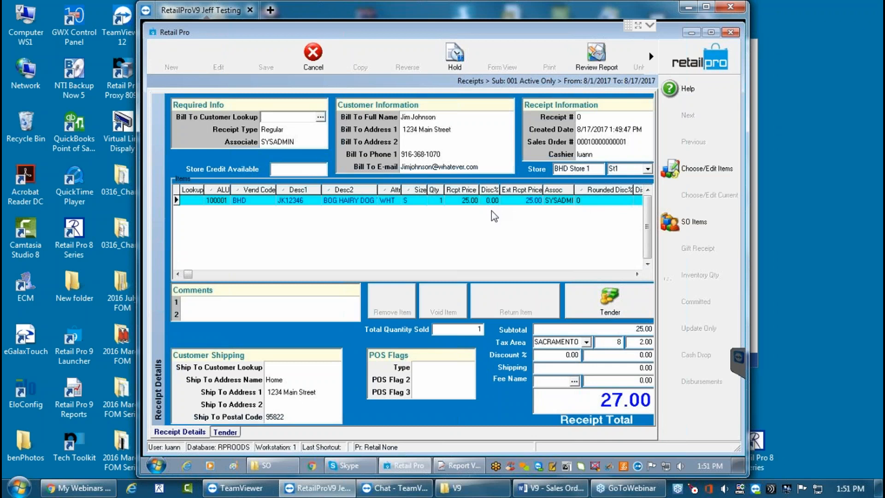
left_click(314, 54)
left_click(407, 257)
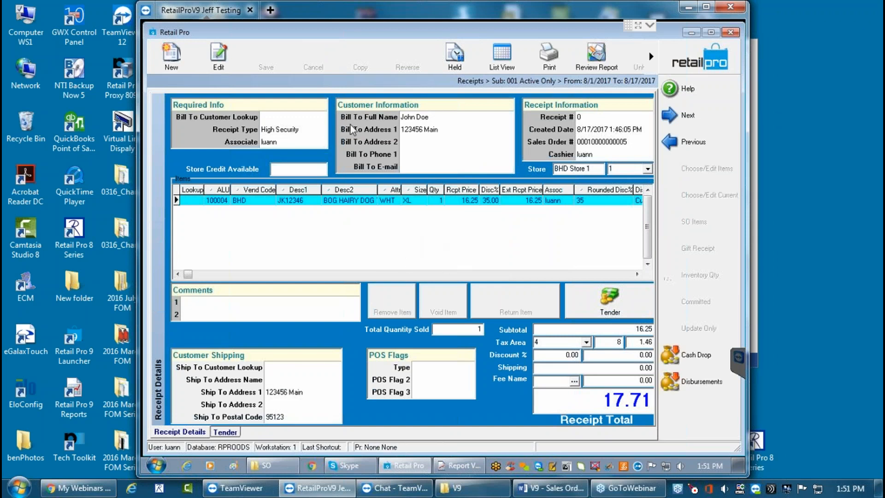
Step: Check the receipts as a list and examine the two 8/17/2017 customer orders among the active sales orders
left_click(493, 67)
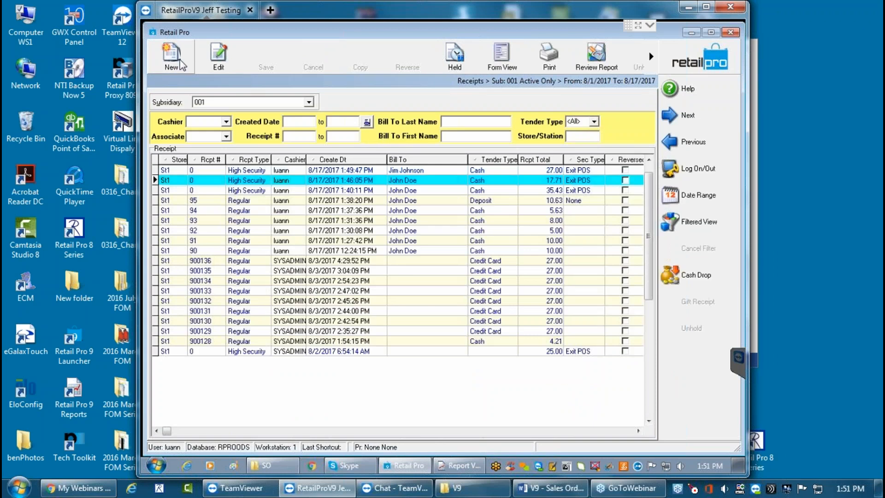
left_click(695, 46)
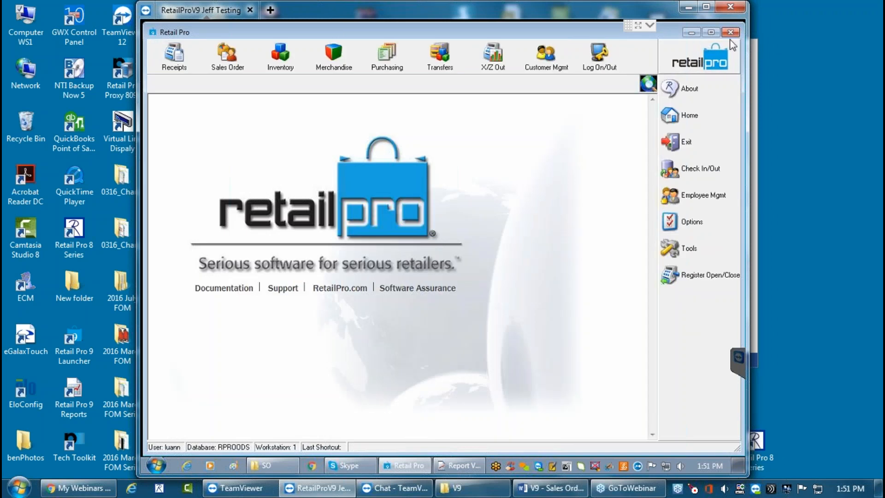
left_click(235, 69)
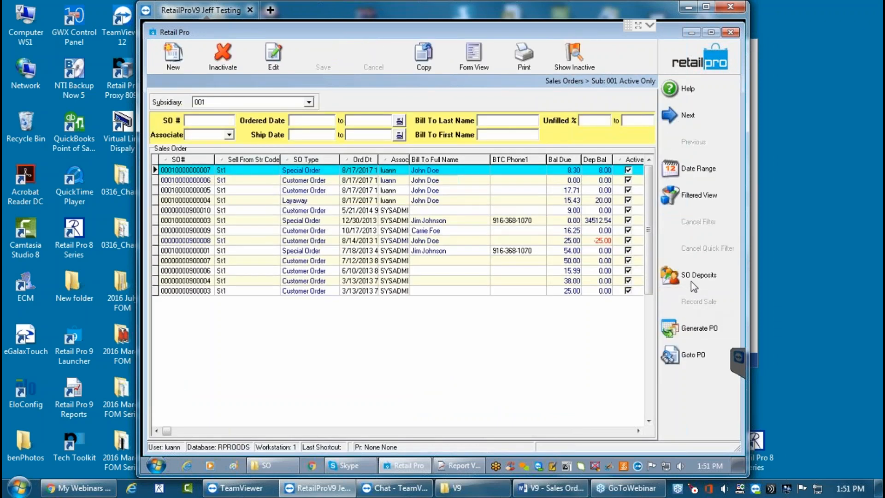
left_click(482, 181)
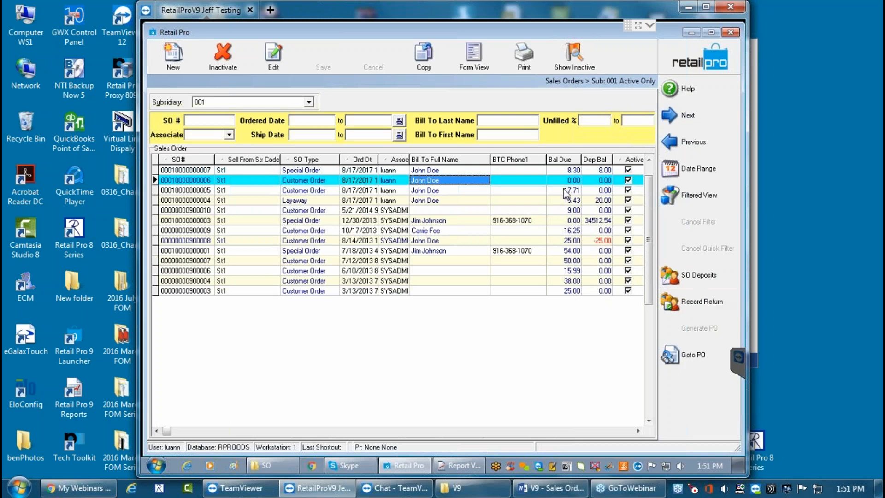
left_click(447, 190)
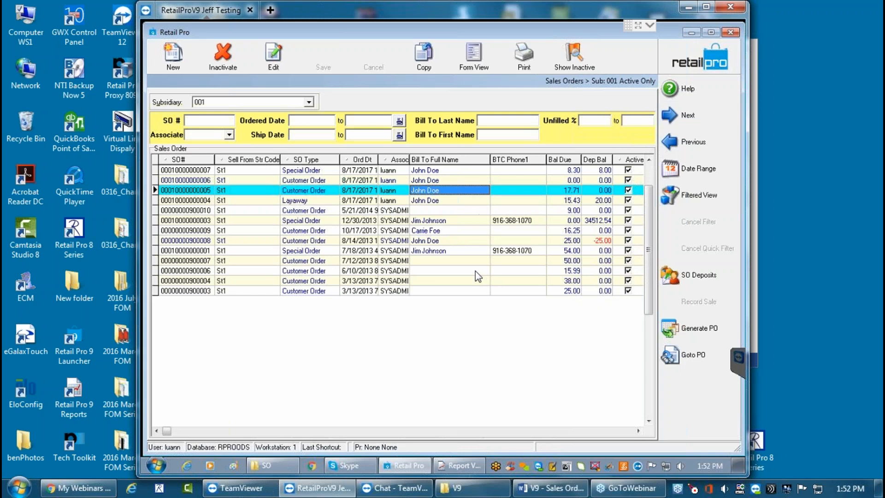
Step: Switch from the Retail Pro sales orders to Report Viewer, collapse the Summary reports and expand the Journals reports
left_click(690, 31)
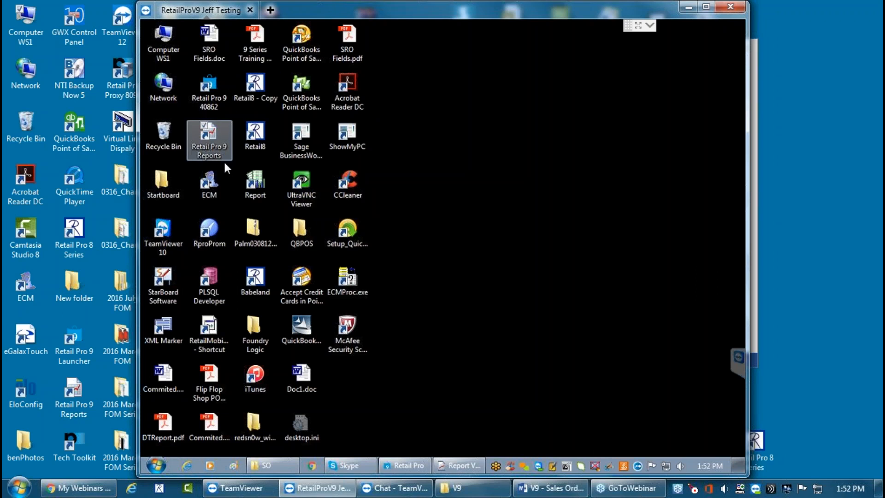
left_click(464, 464)
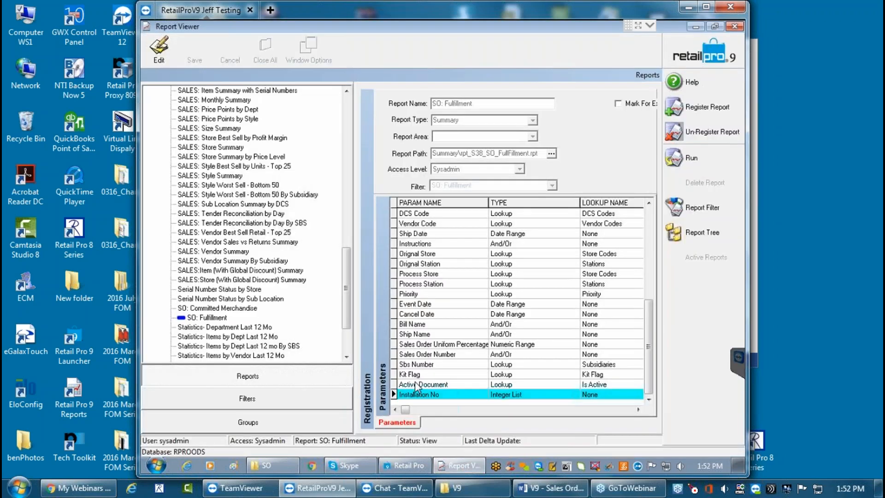
left_click_drag(346, 253, 346, 92)
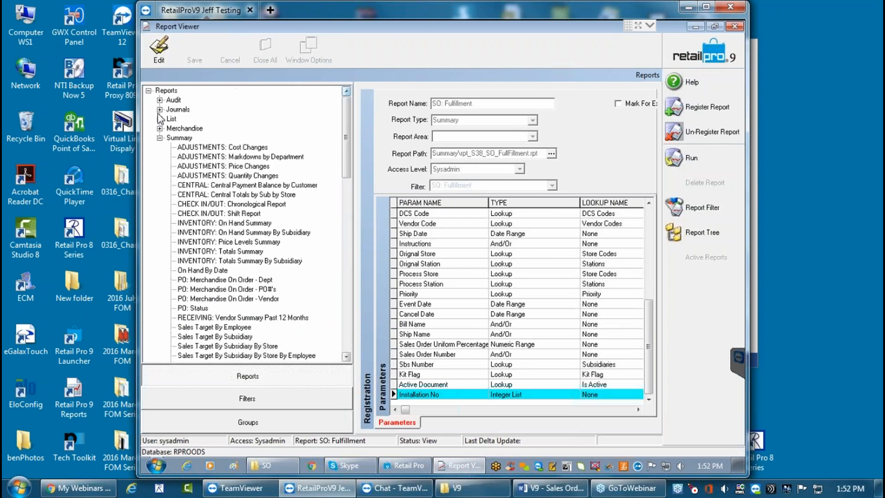
left_click(160, 138)
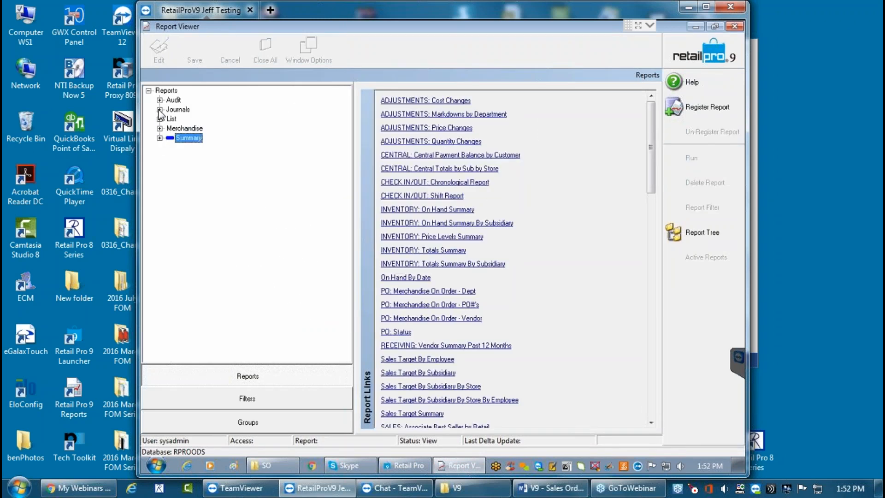
left_click(160, 110)
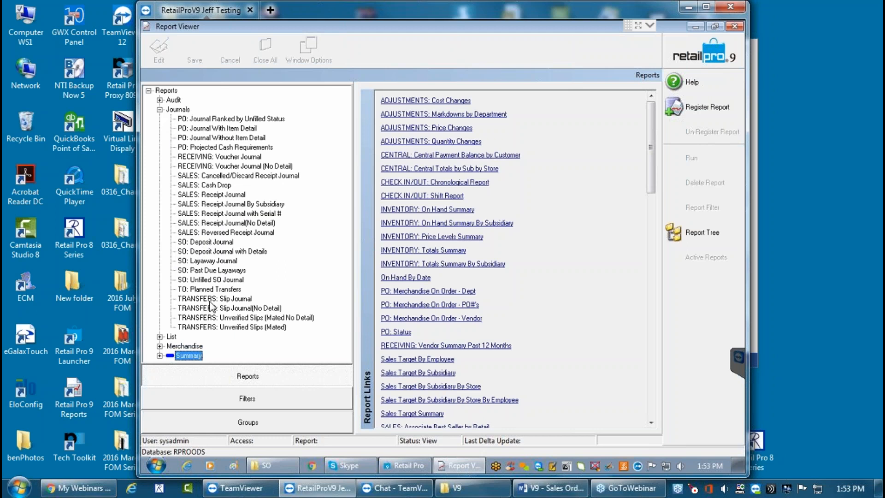
Step: Run the SO: Deposit Journal report without filter criteria, view it at 80 zoom, and close it
left_click(208, 243)
left_click(687, 156)
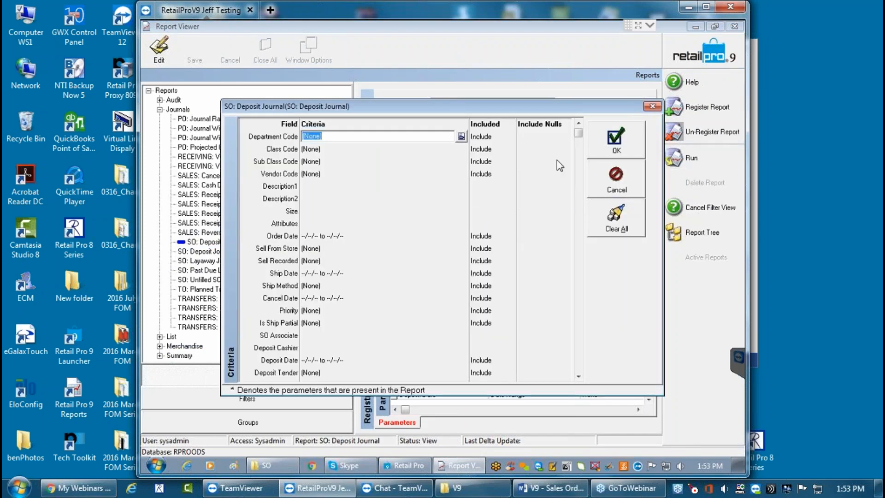
left_click(617, 139)
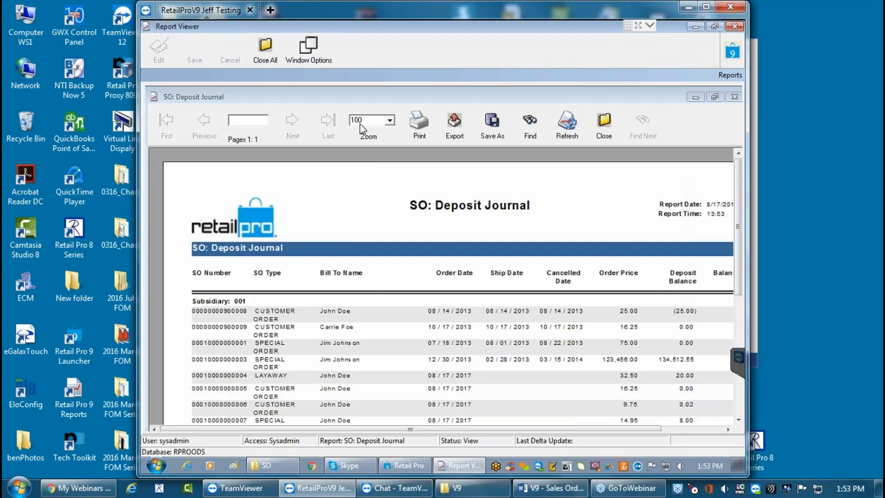
type("80")
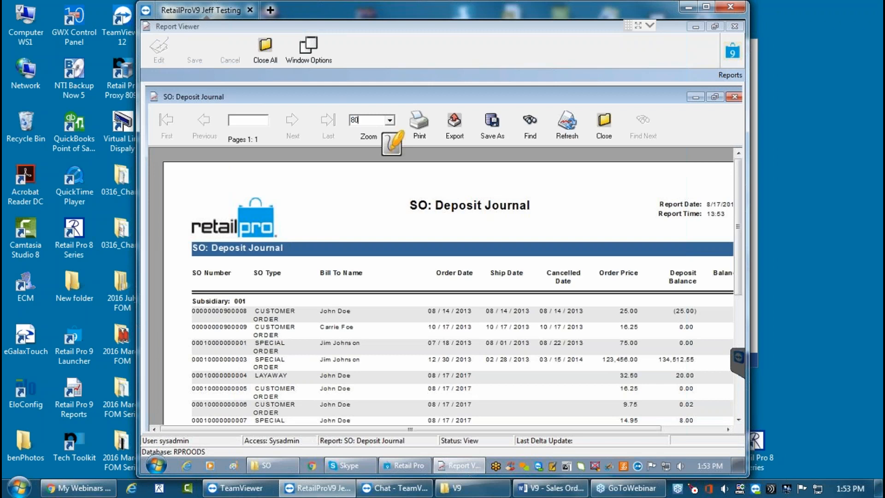
key("Return")
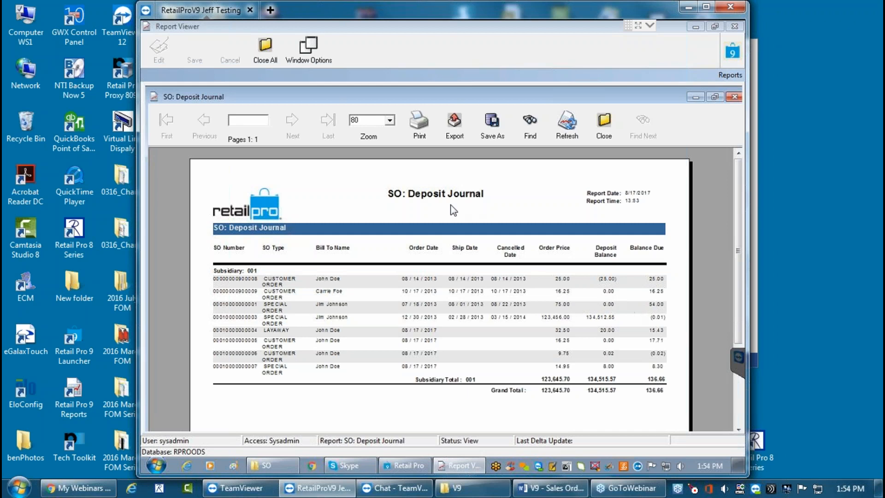
left_click(605, 123)
left_click(417, 269)
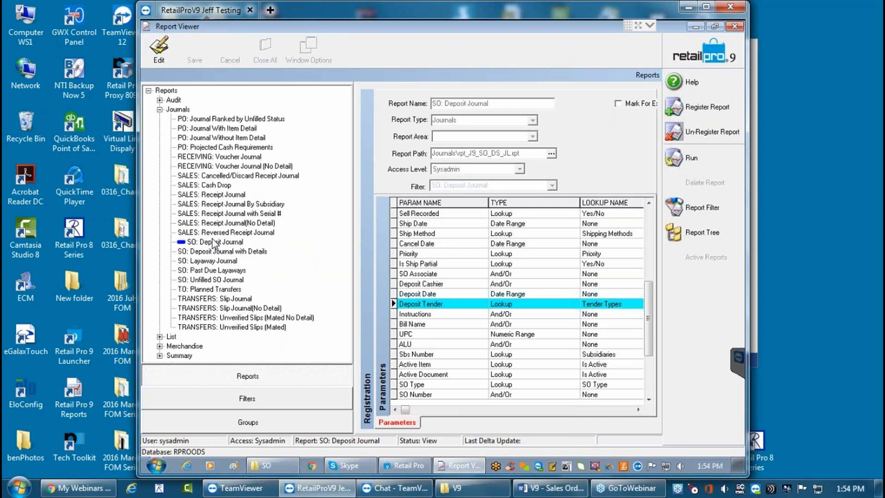
Step: Run the SO: Deposit Journal with Details report without filter criteria and set its zoom to 75
left_click(187, 252)
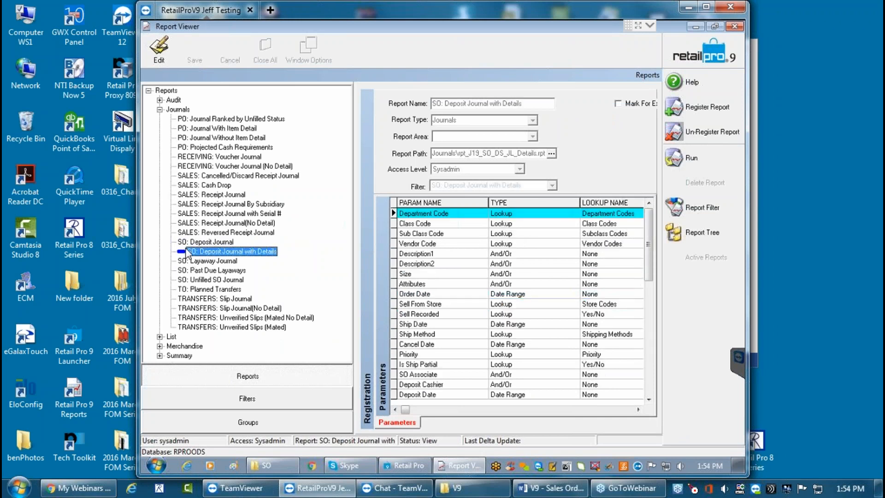
left_click(694, 154)
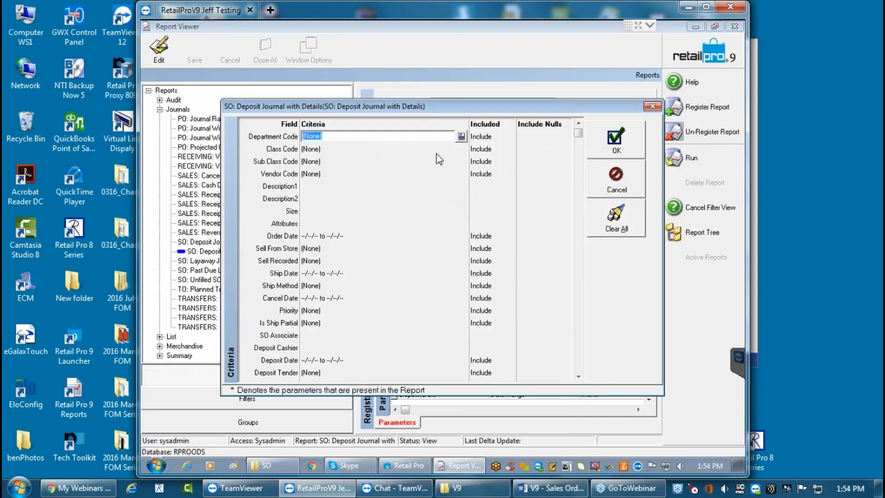
left_click(612, 141)
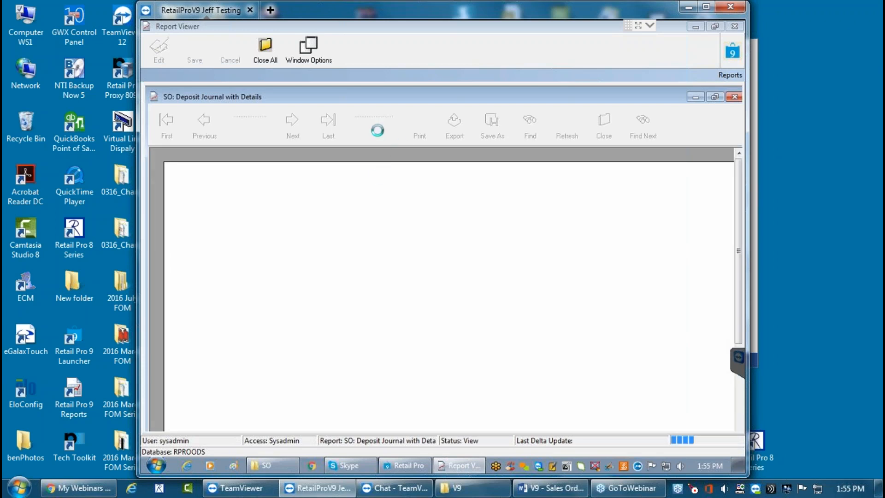
left_click_drag(367, 120, 322, 112)
type("80")
key("Return")
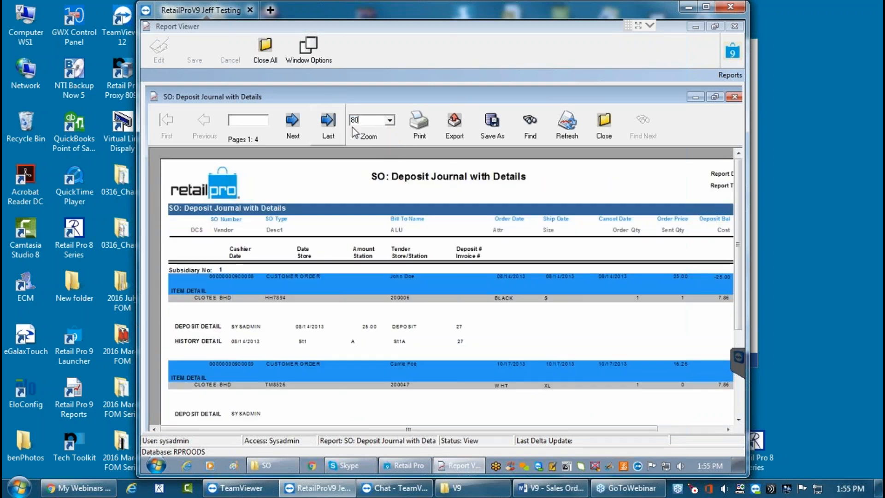
left_click_drag(377, 120, 289, 115)
type("75")
key("Return")
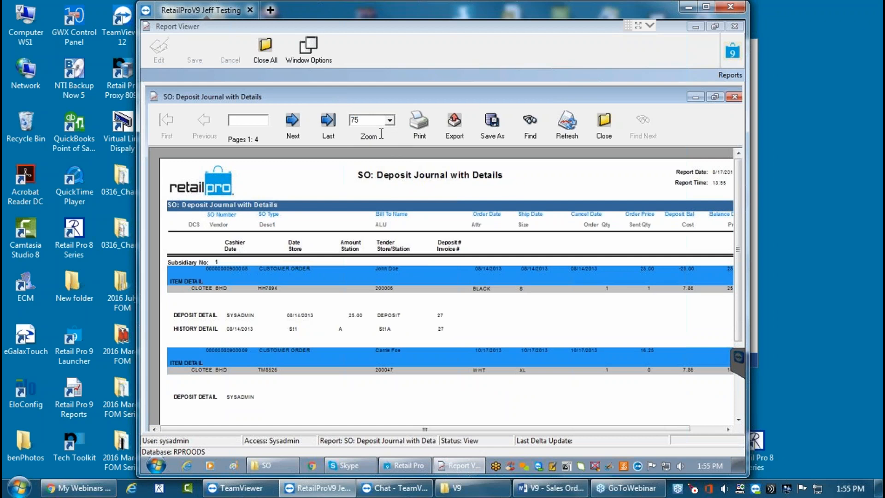
Step: Examine the detailed deposit journal's item, deposit and history details through the totals on the last page, and close the report
mouse_move(653, 428)
left_mouse_down()
mouse_move(684, 431)
mouse_move(654, 430)
left_mouse_up()
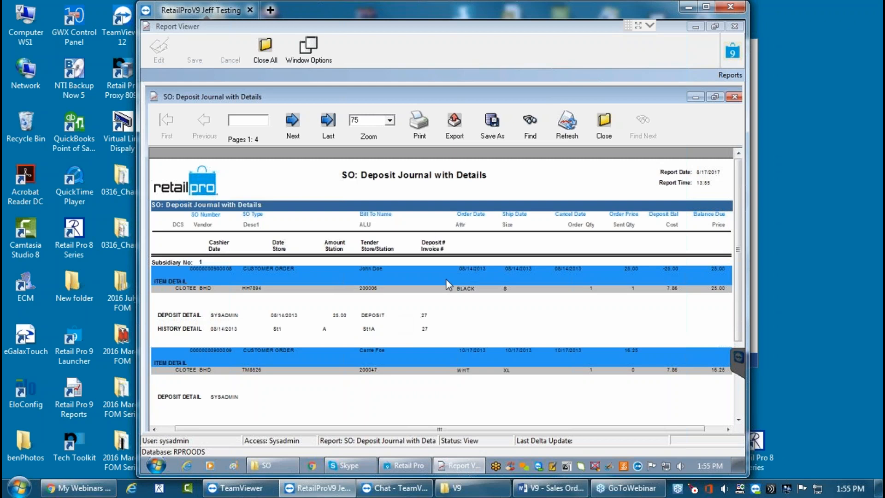
left_click_drag(737, 223, 740, 293)
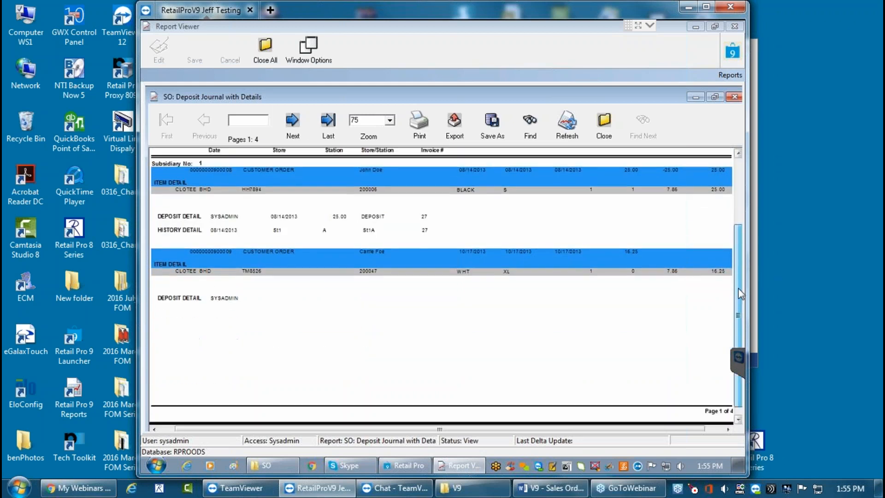
left_click(293, 129)
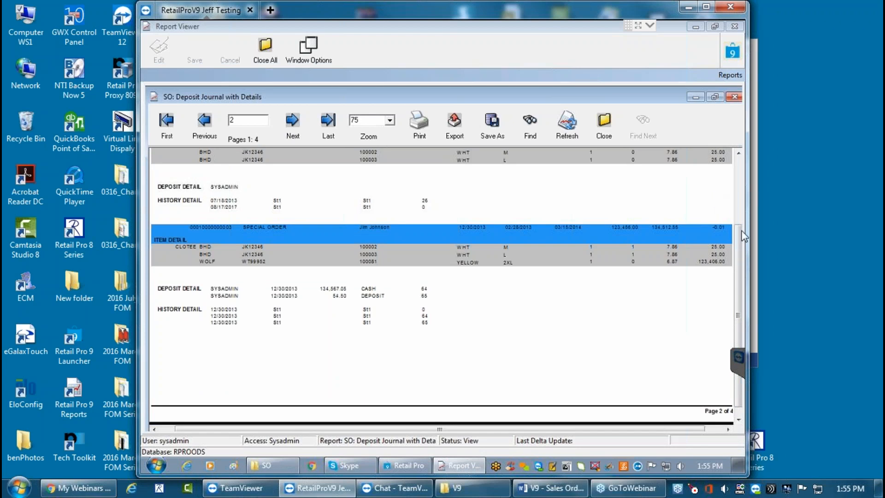
left_click(324, 130)
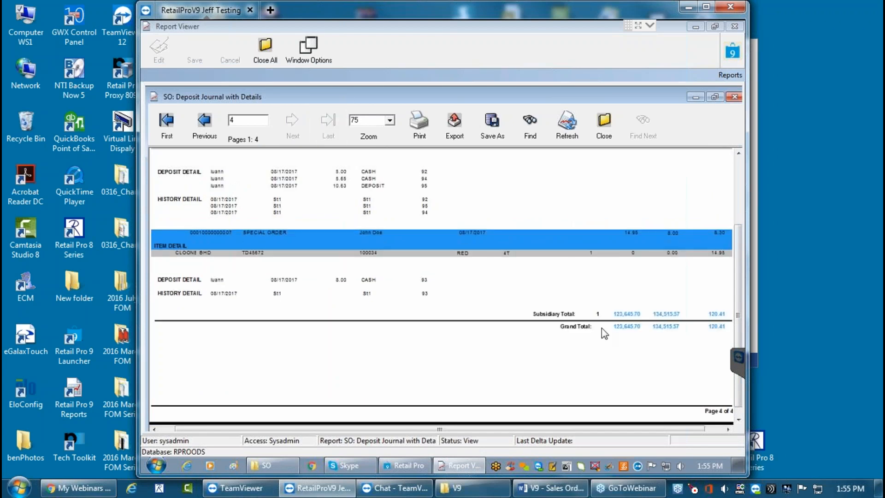
left_click(711, 429)
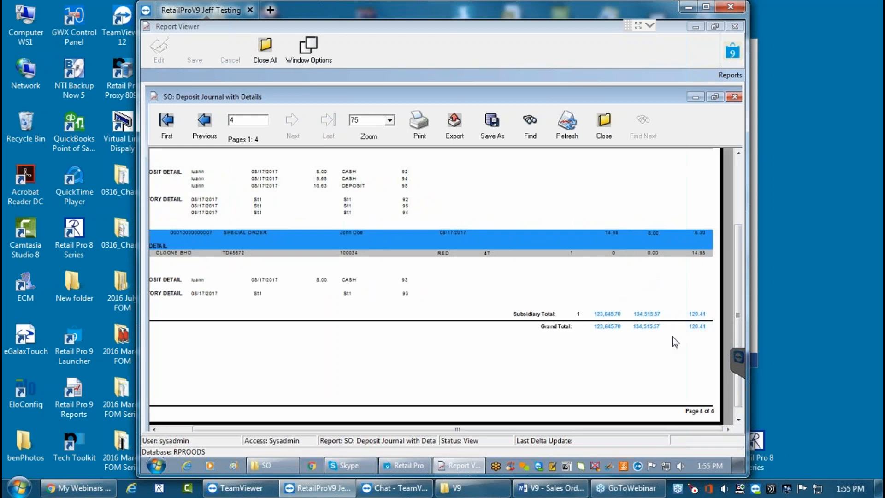
left_click(603, 121)
left_click(418, 268)
Step: Run the SO: Layaway Journal report without filter criteria, examine it across its full width, and close it
left_click(213, 263)
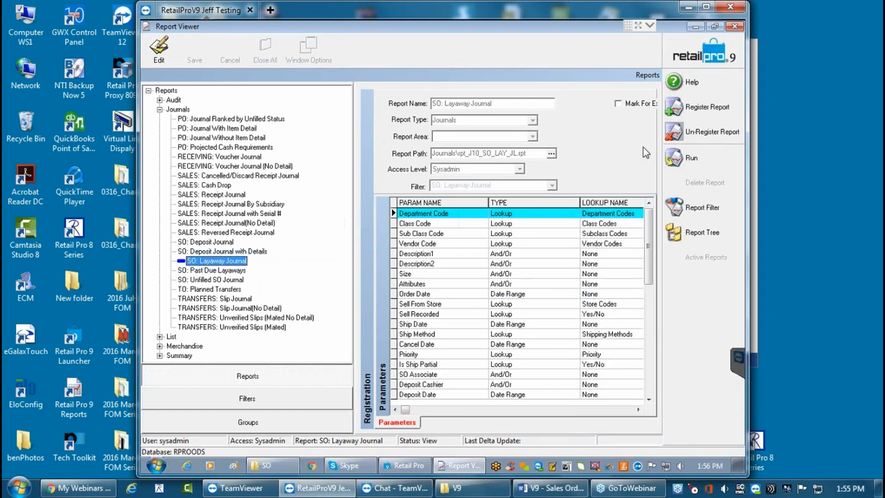
left_click(689, 158)
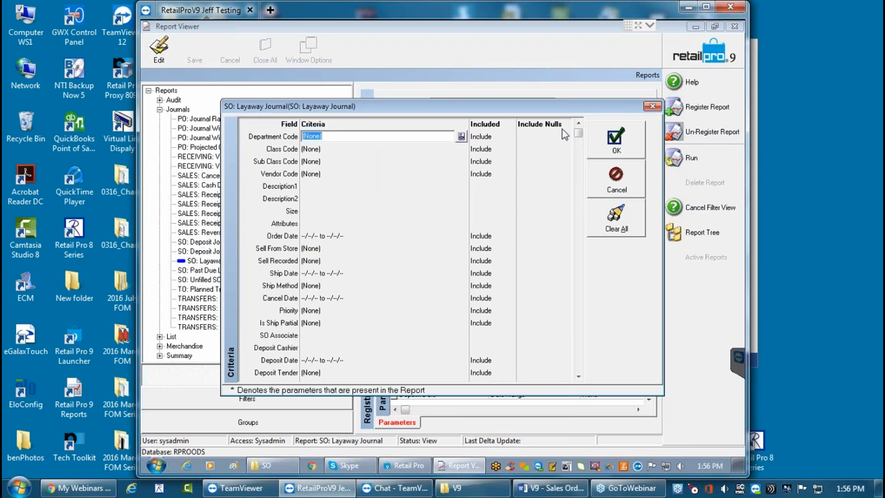
left_click(636, 134)
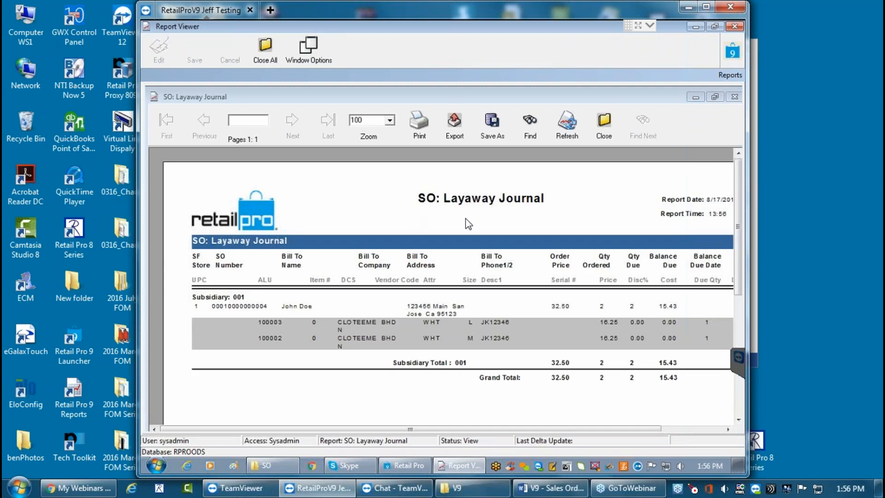
left_click_drag(441, 428, 471, 432)
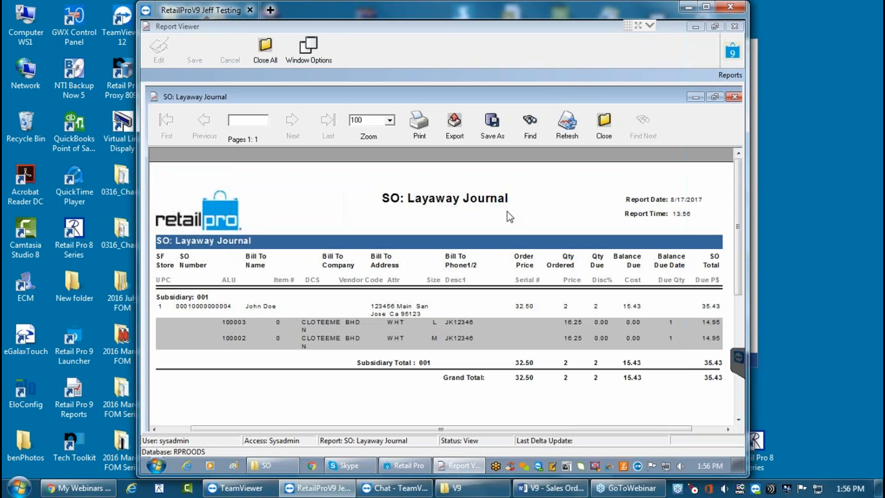
left_click(604, 122)
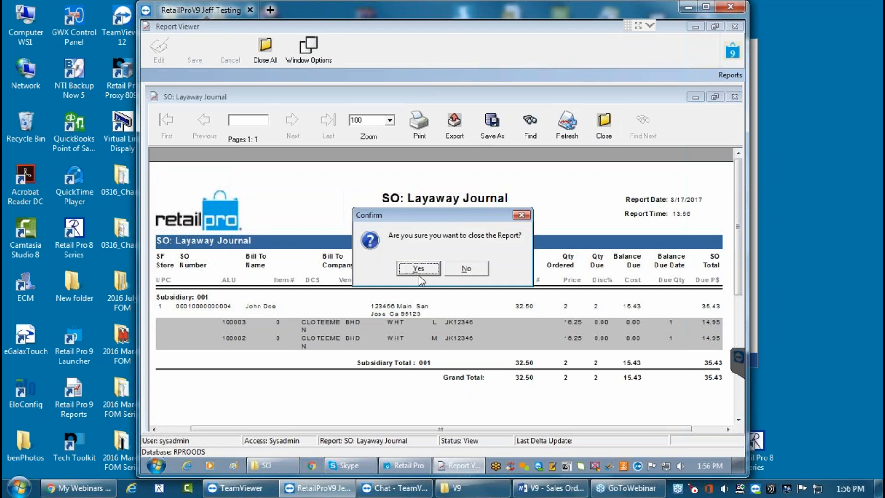
left_click(417, 268)
Step: Run the SO: Past Due Layaways report without filter criteria, examine its deposit aging columns and layaway details, and close it
left_click(209, 271)
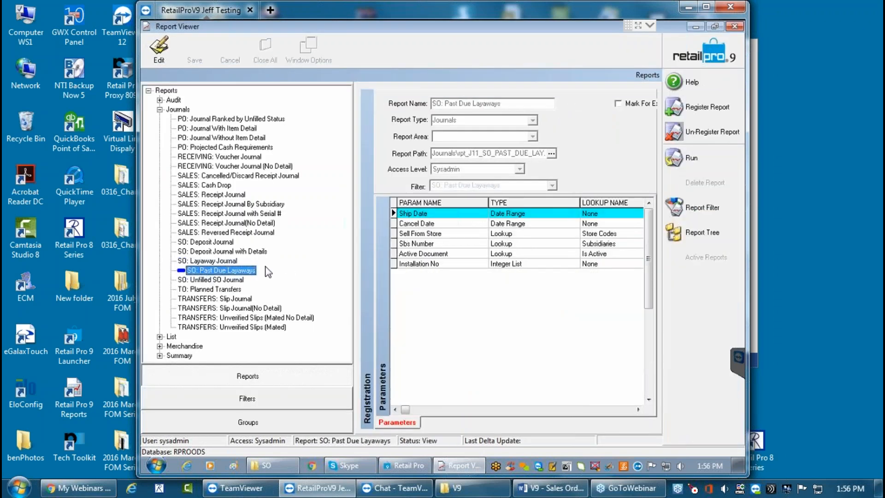
left_click(687, 158)
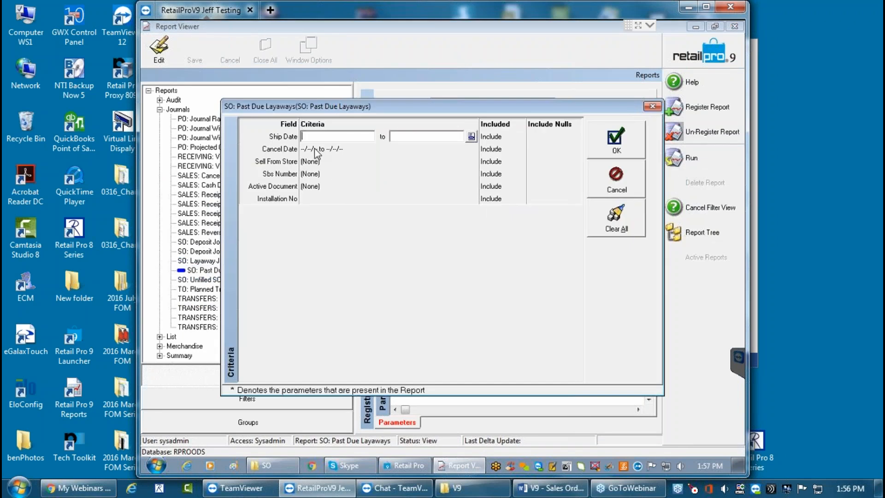
left_click(616, 138)
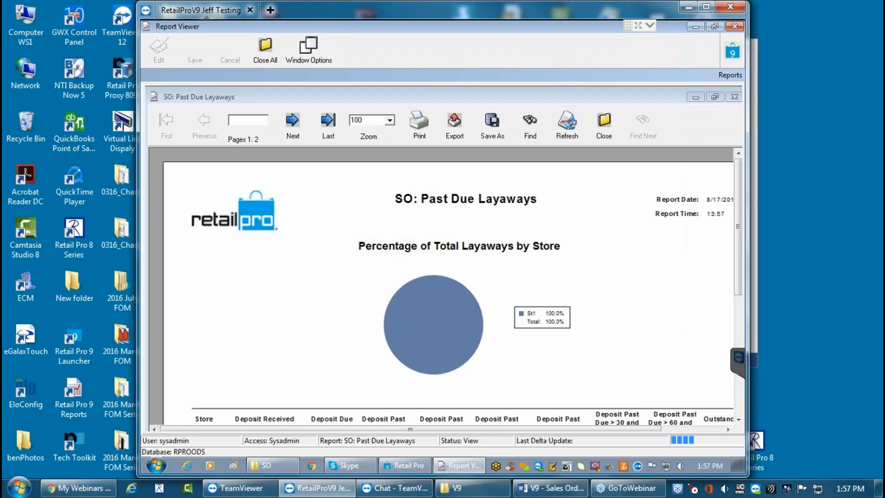
left_click_drag(740, 225, 735, 318)
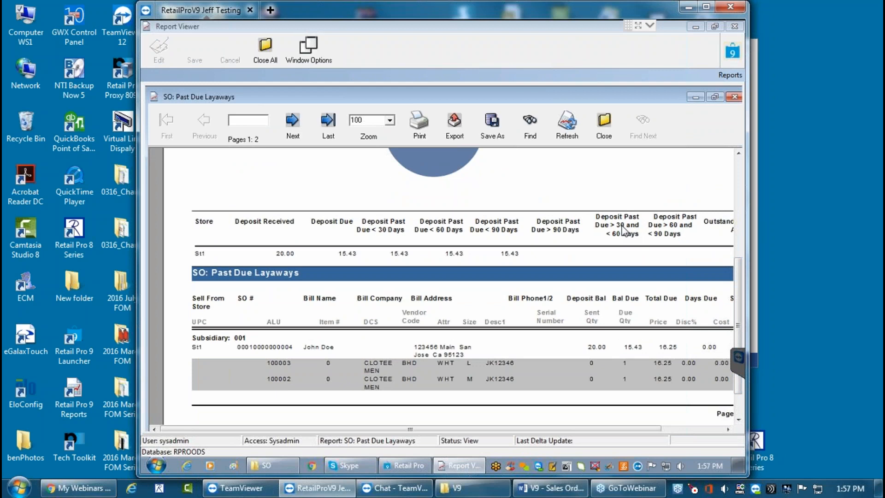
left_click_drag(598, 429, 643, 428)
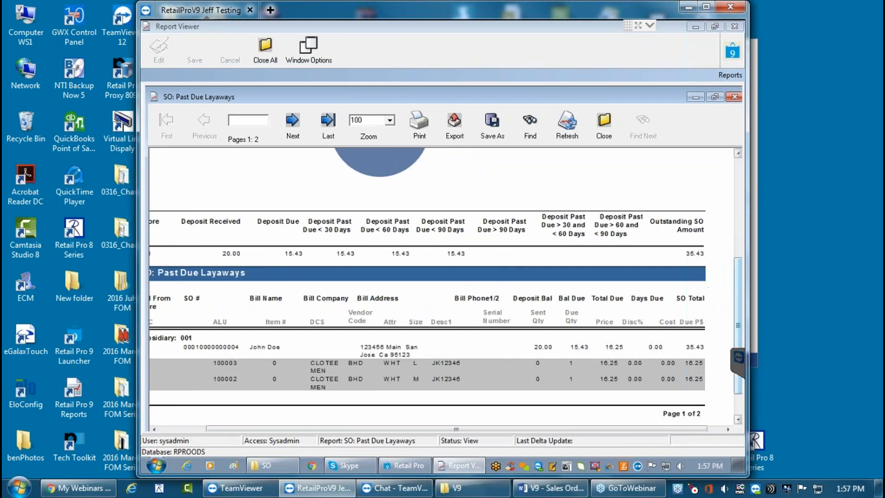
scroll(737, 277, "up", 5)
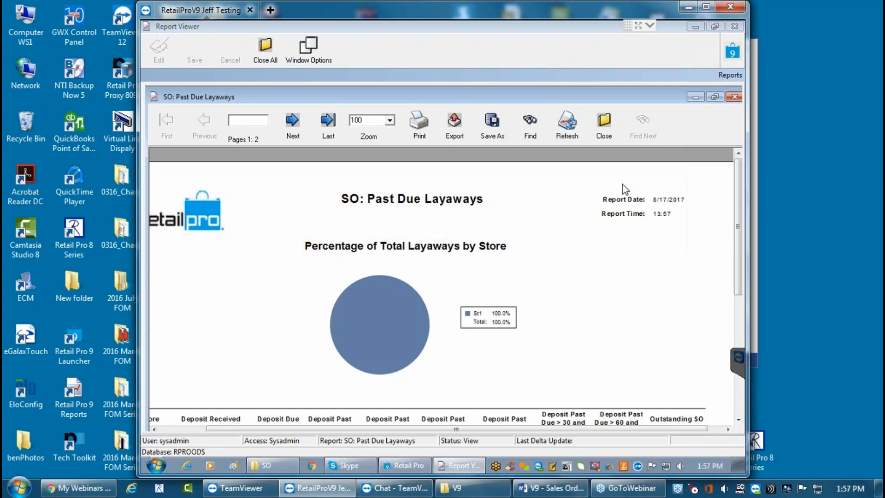
left_click(604, 123)
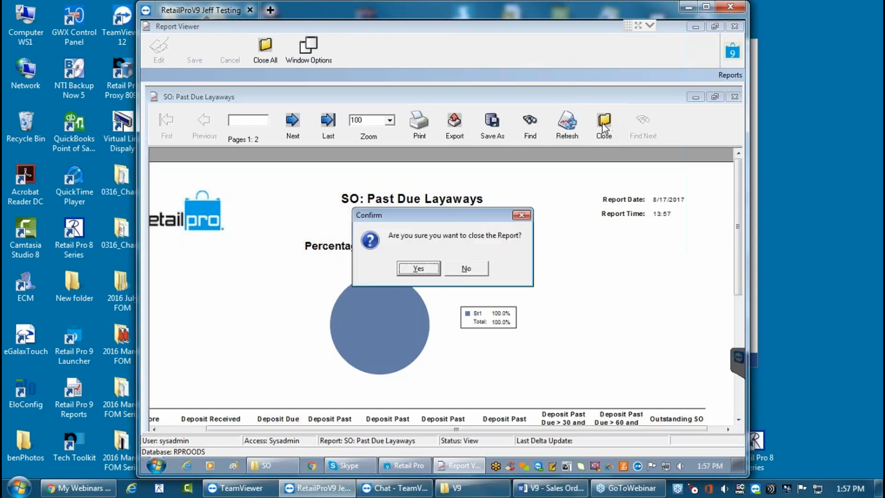
left_click(418, 268)
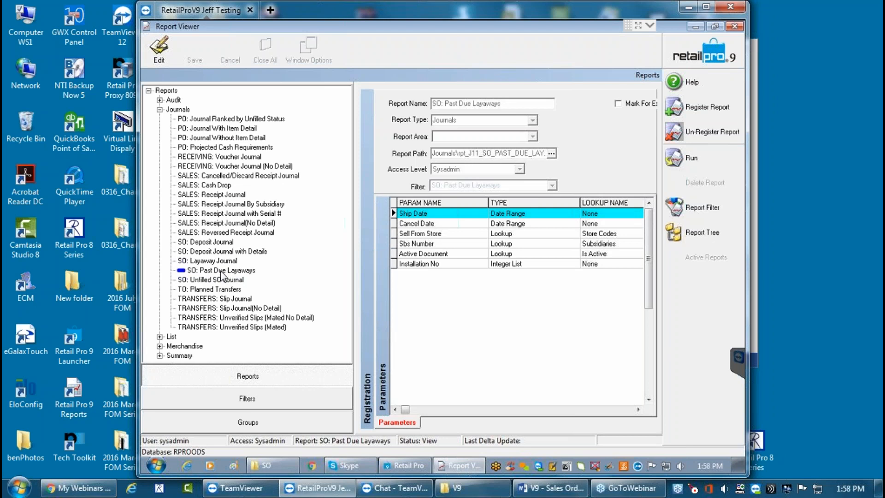
Step: Run the SO: Unfilled SO Journal report with the SO Type criteria limited to Customer Order and Special Order
left_click(210, 280)
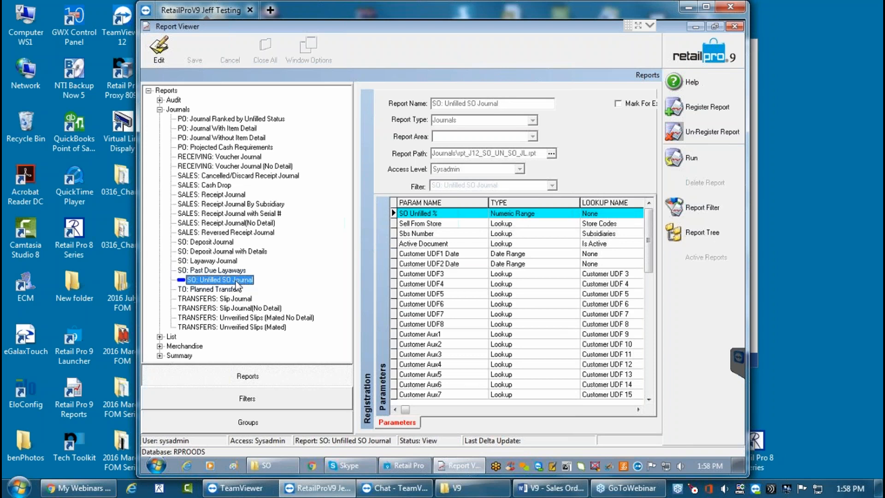
left_click(690, 159)
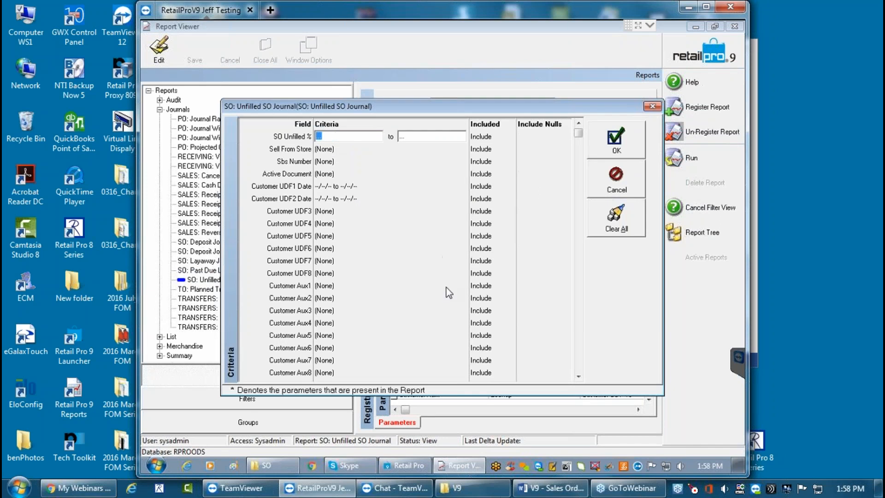
left_click_drag(578, 378, 579, 379)
left_click(331, 335)
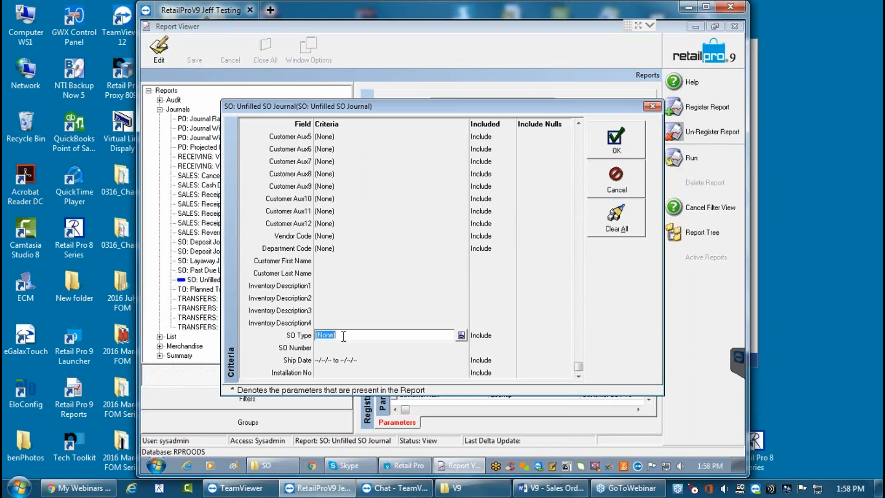
left_click(461, 336)
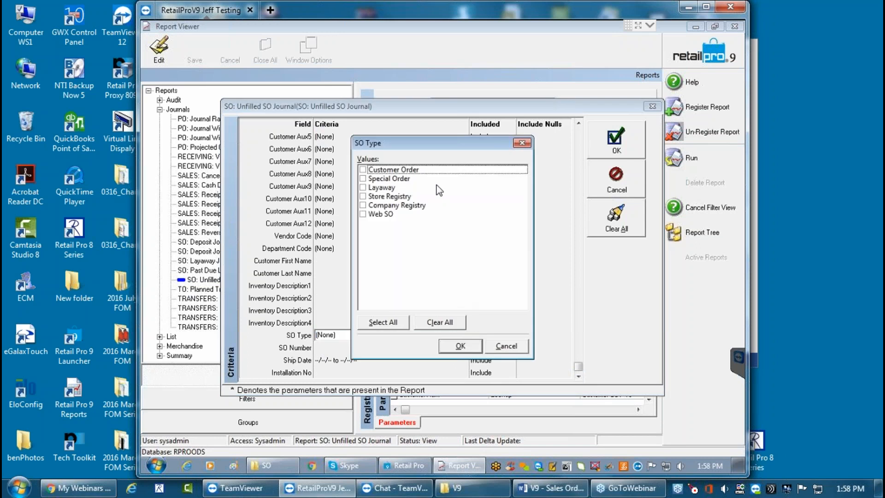
left_click(364, 170)
left_click(363, 178)
left_click(362, 169)
left_click(460, 346)
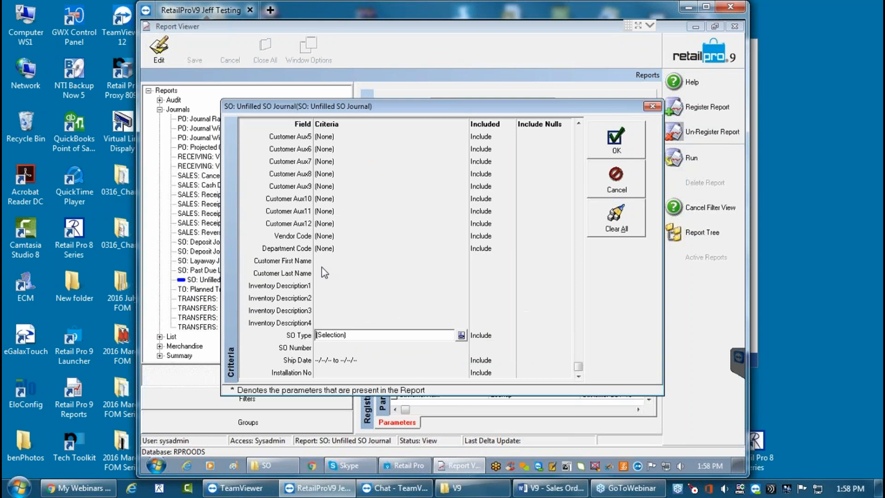
left_click(612, 137)
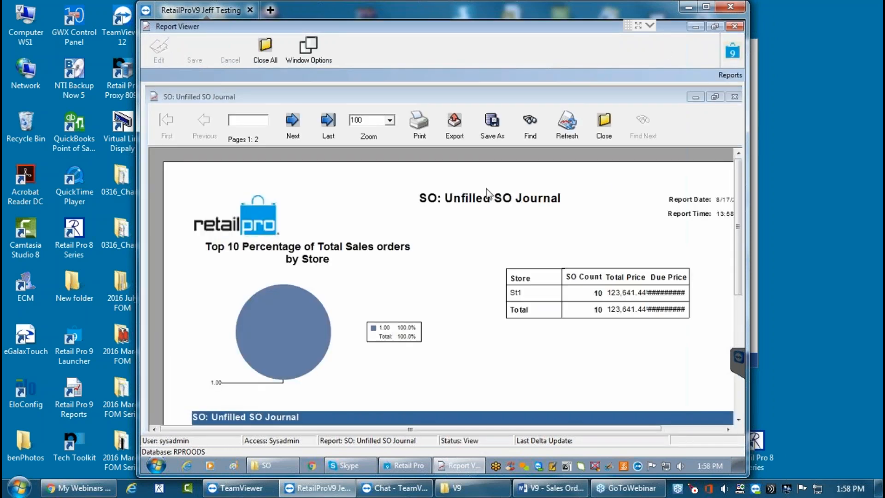
Step: Examine the unfilled journal's order lines across to the unfilled percentage and due price columns, and close the report
left_click_drag(739, 203, 740, 286)
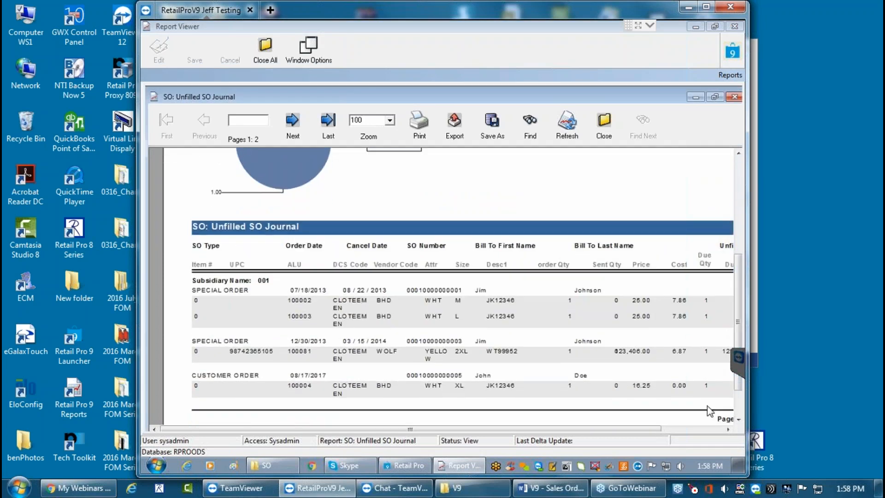
left_click_drag(652, 429, 707, 435)
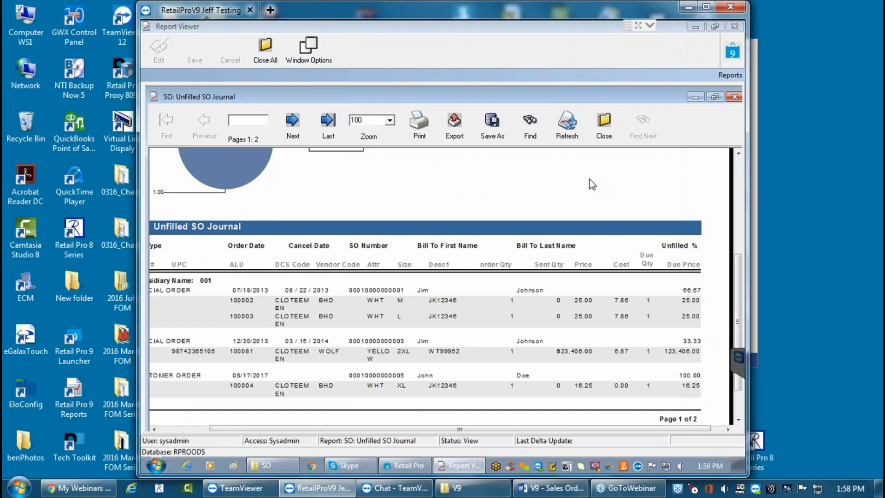
left_click(603, 124)
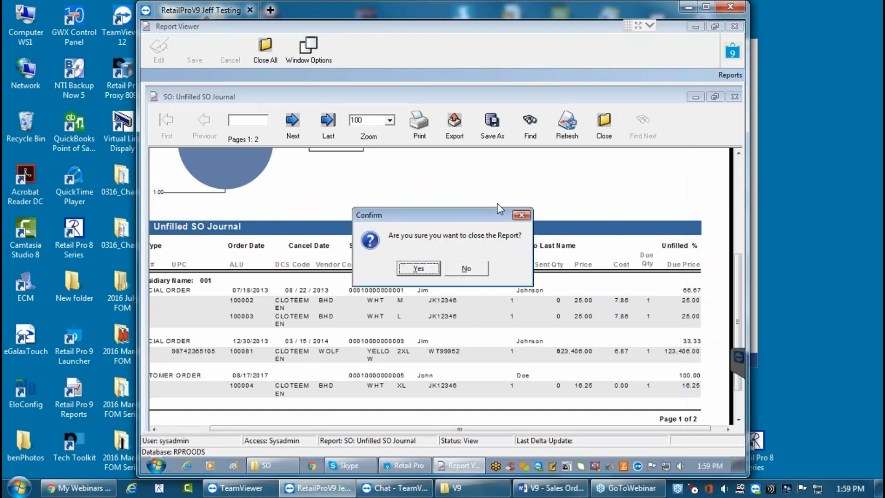
left_click(420, 267)
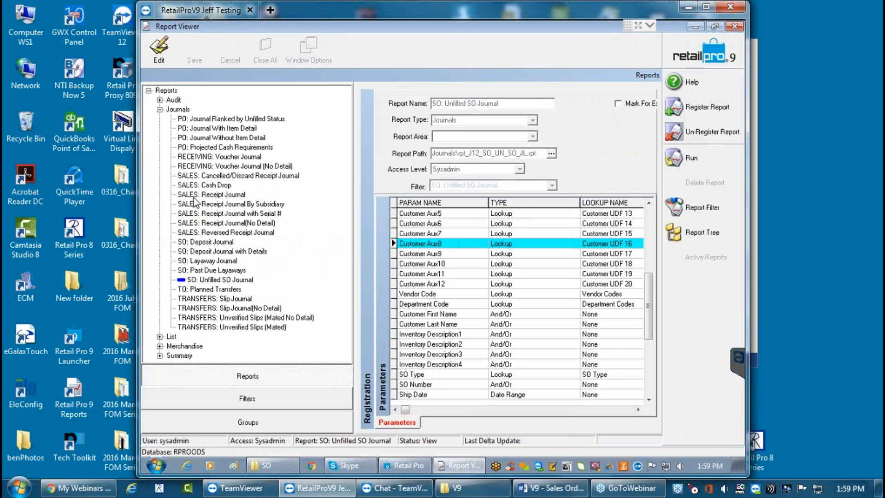
Step: Collapse the Journals report group and expand the Summary group to reach its sales order reports
left_click(160, 109)
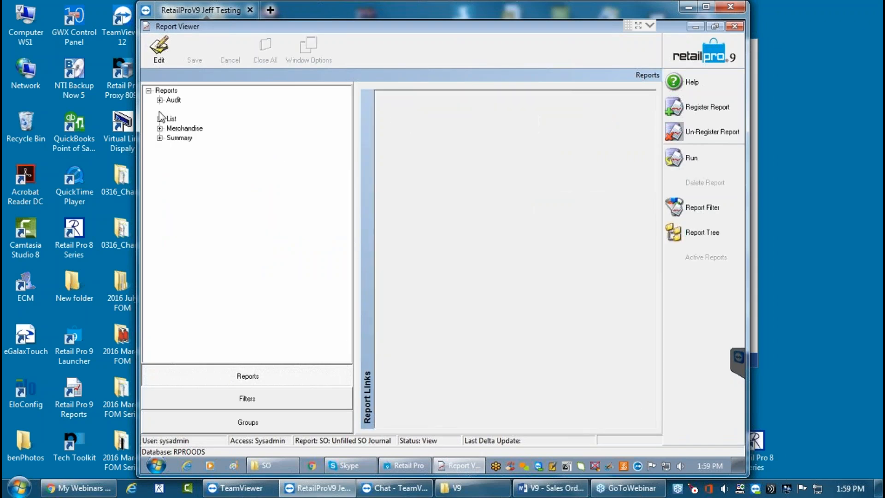
left_click(159, 138)
left_click_drag(348, 168, 364, 321)
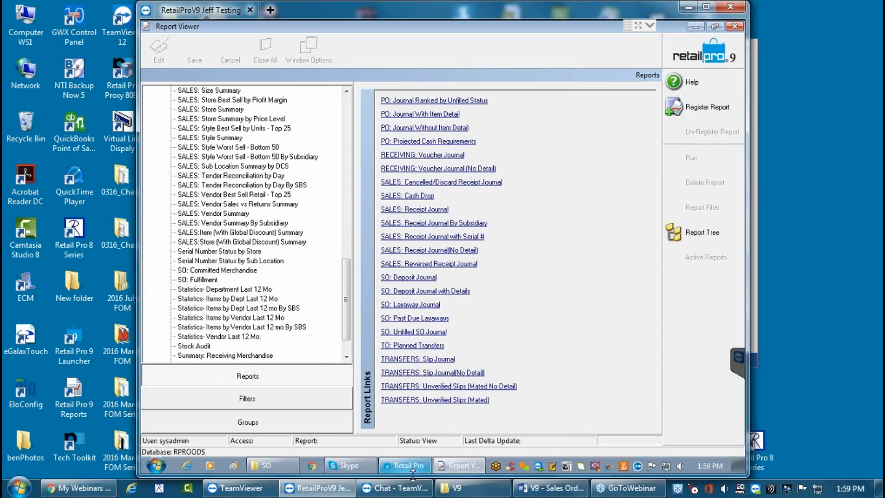
Step: Switch to Retail Pro to look over the sales orders list, and return to Report Viewer
mouse_move(408, 468)
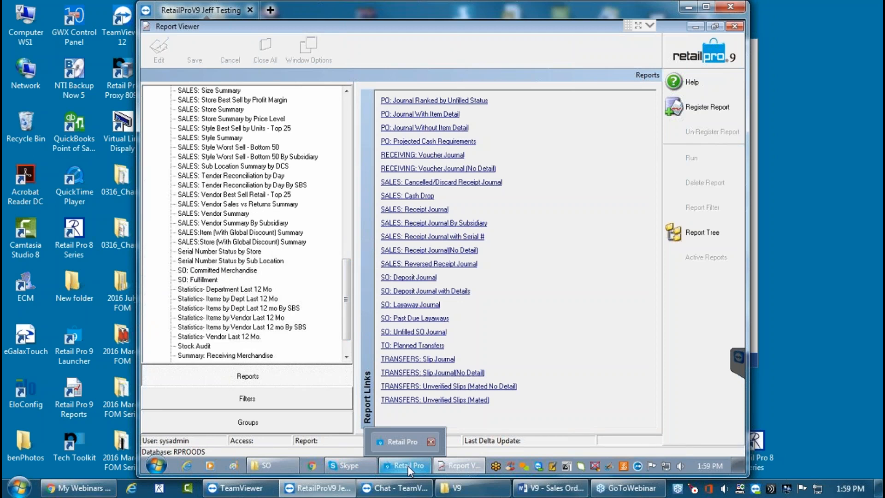
left_click(408, 465)
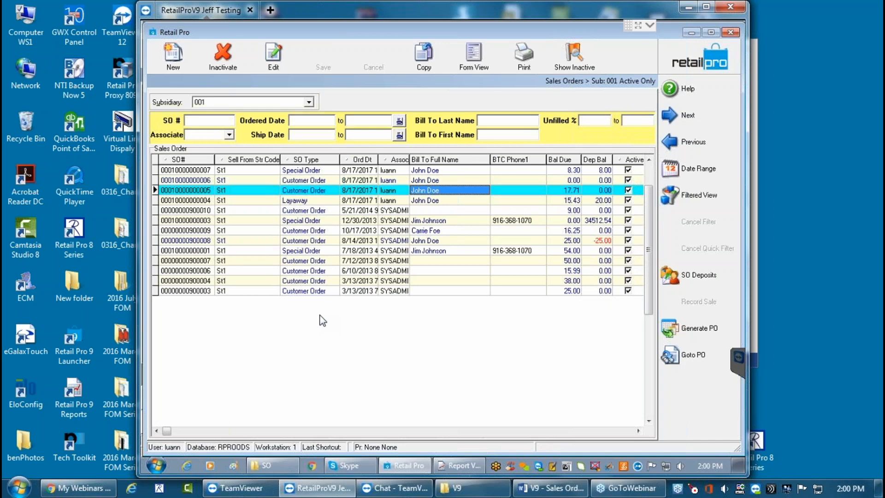
left_click(458, 463)
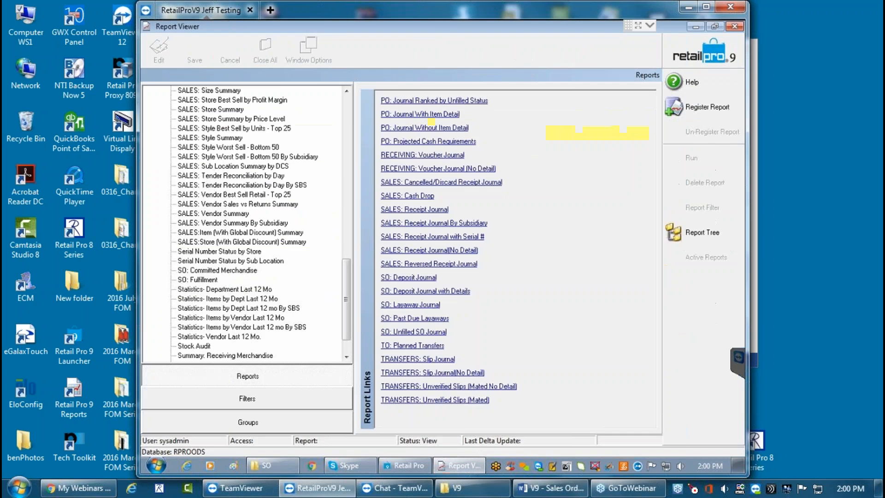
Step: Run the SO: Fulfillment summary report without filter criteria
left_click(203, 280)
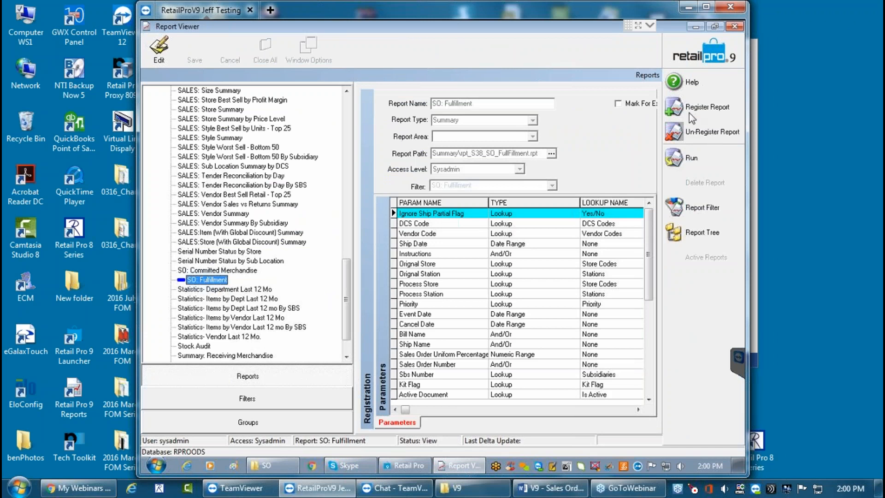
left_click(691, 158)
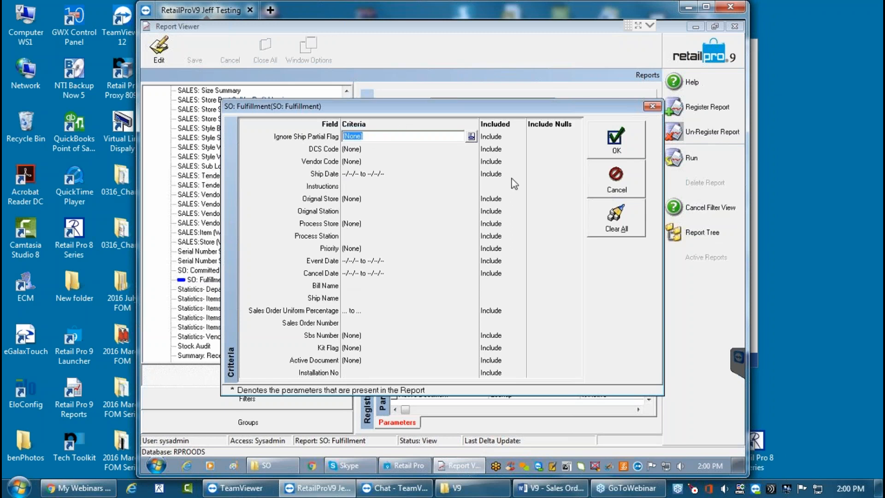
left_click(624, 141)
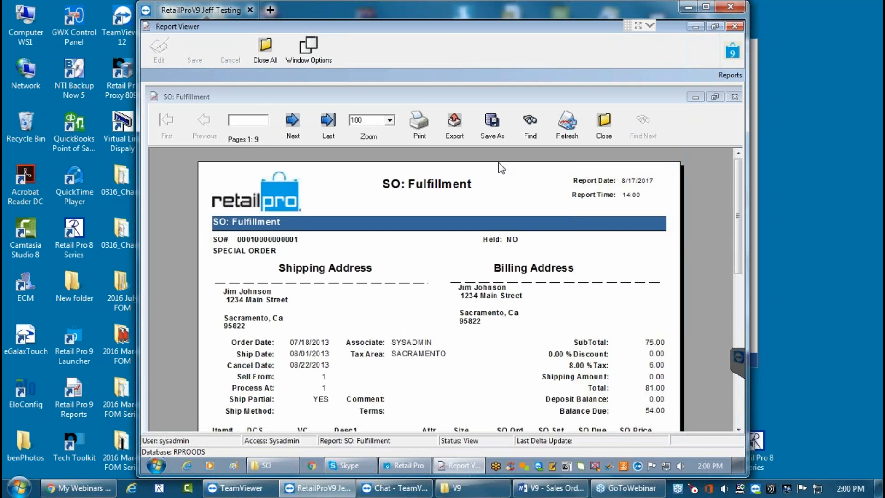
Step: Examine the addresses, totals, item quantities and deposit section on pages 1 and 2 of the fulfillment report
left_click(740, 179)
left_click_drag(739, 179, 737, 203)
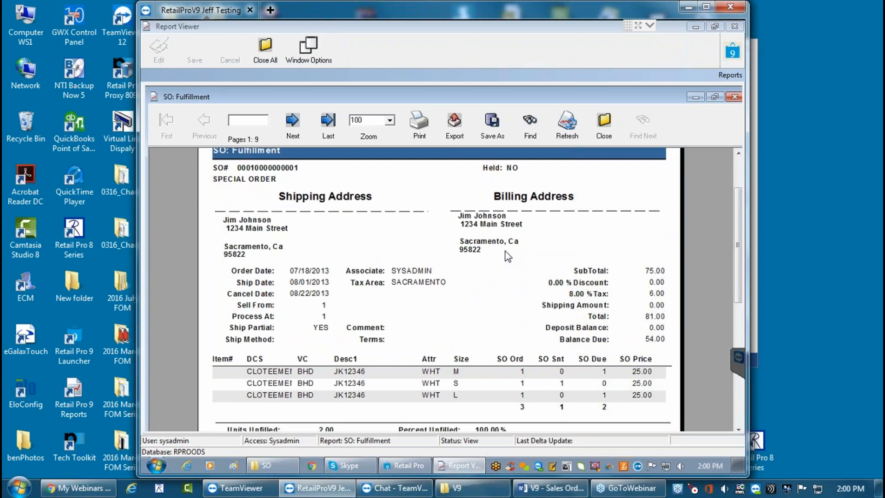
mouse_move(734, 238)
left_mouse_down()
mouse_move(734, 267)
mouse_move(739, 216)
mouse_move(737, 226)
left_mouse_up()
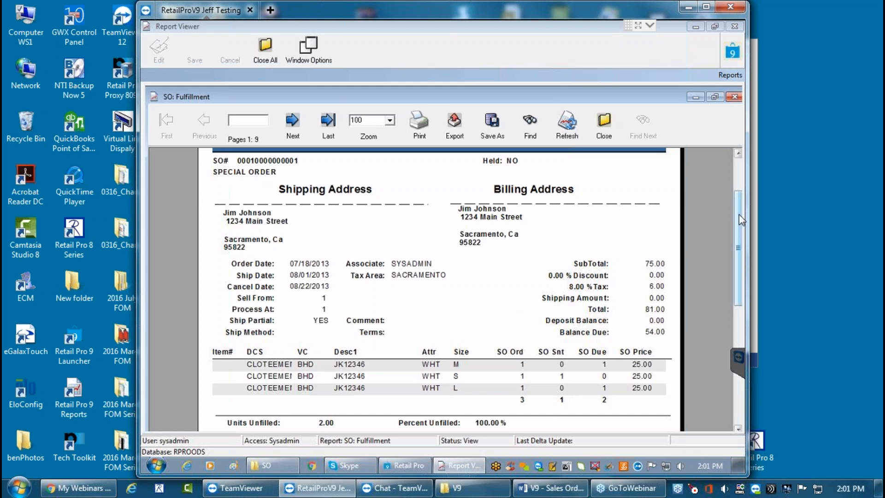
left_click_drag(738, 215, 740, 342)
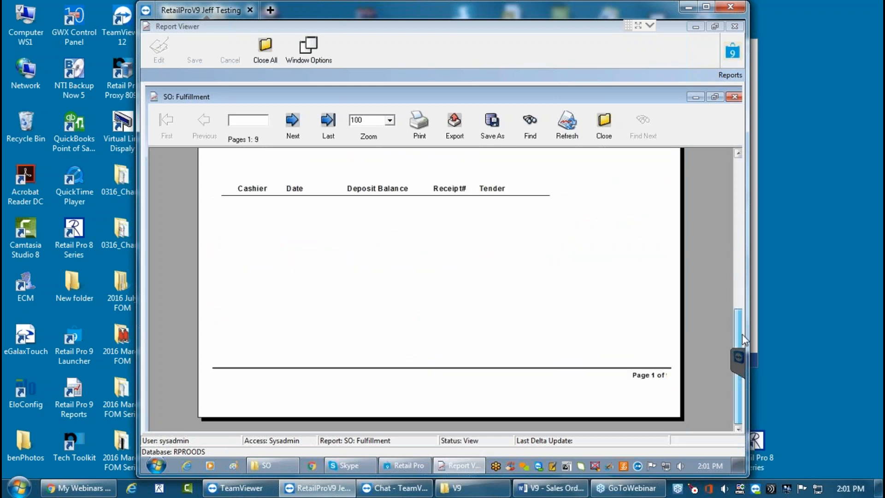
left_click(304, 131)
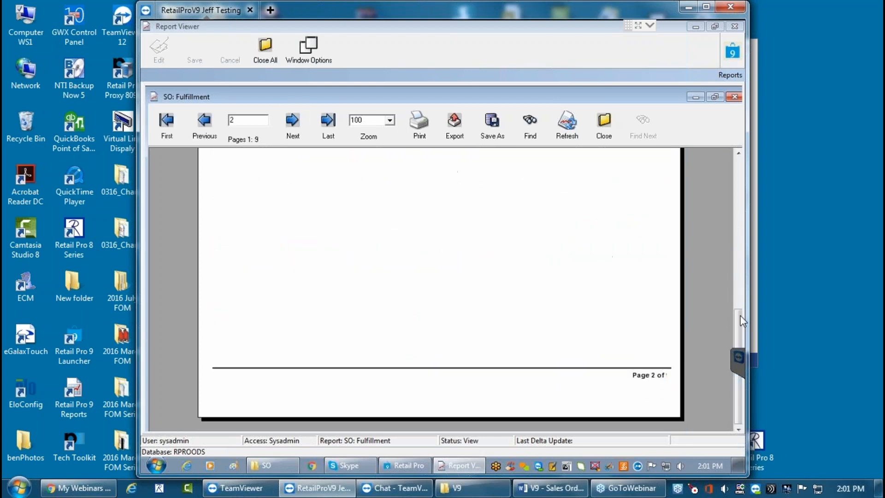
scroll(739, 295, "up", 1)
left_click_drag(740, 297, 743, 193)
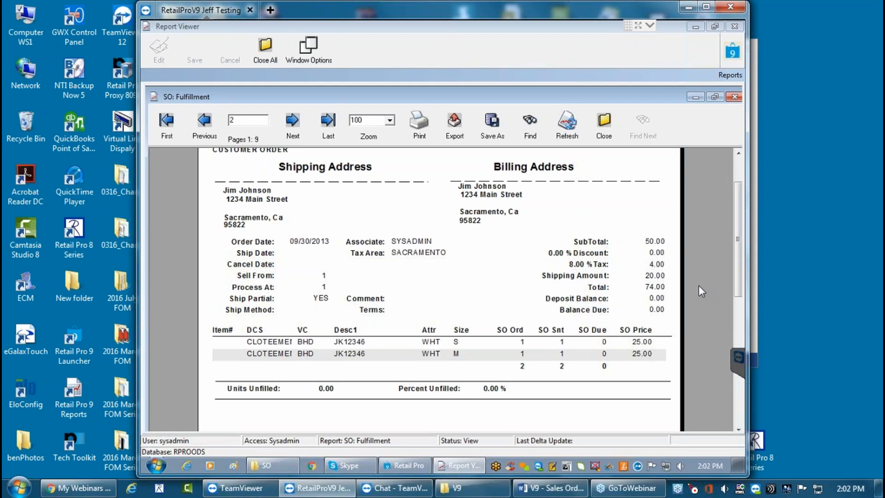
mouse_move(738, 223)
left_mouse_down()
mouse_move(736, 194)
mouse_move(731, 214)
left_mouse_up()
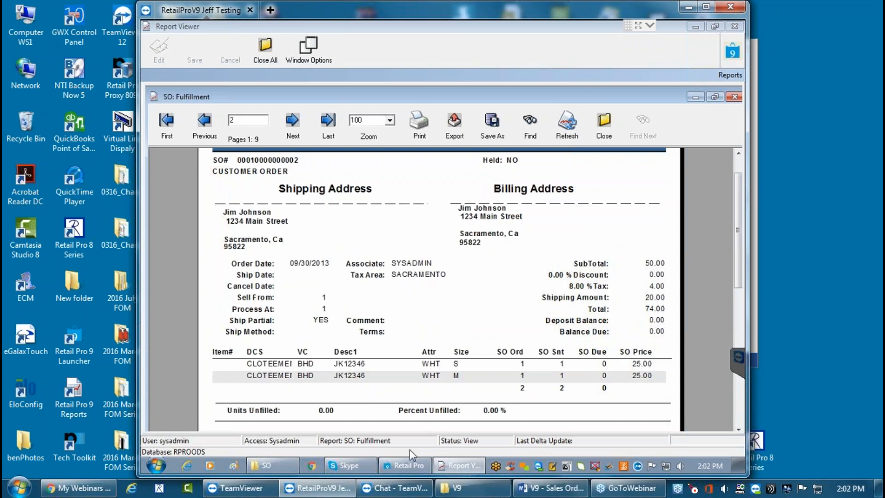
Step: Switch to Retail Pro, show inactive sales orders, and activate the customer order dated 9/30/2013, returning to the list view
left_click(397, 465)
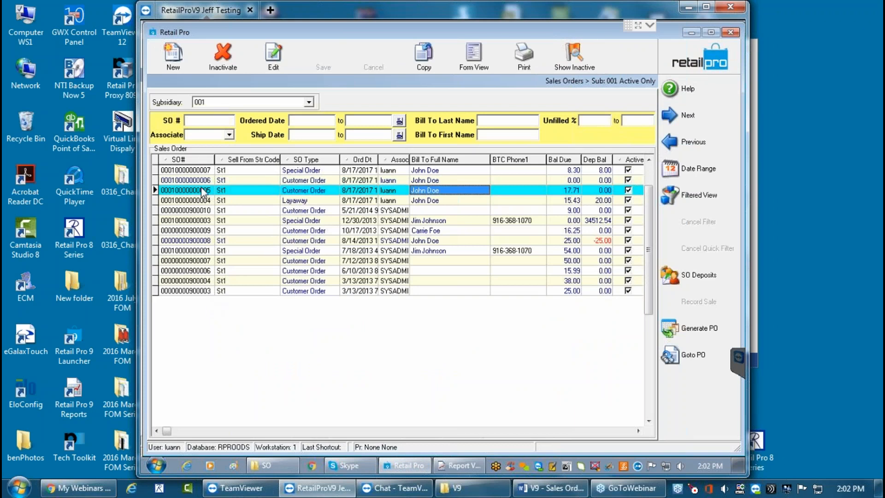
left_click(574, 54)
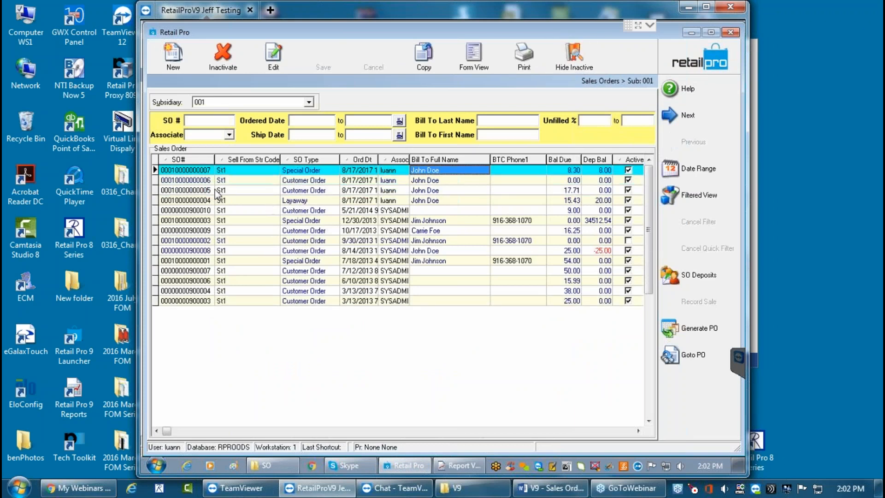
left_click(205, 240)
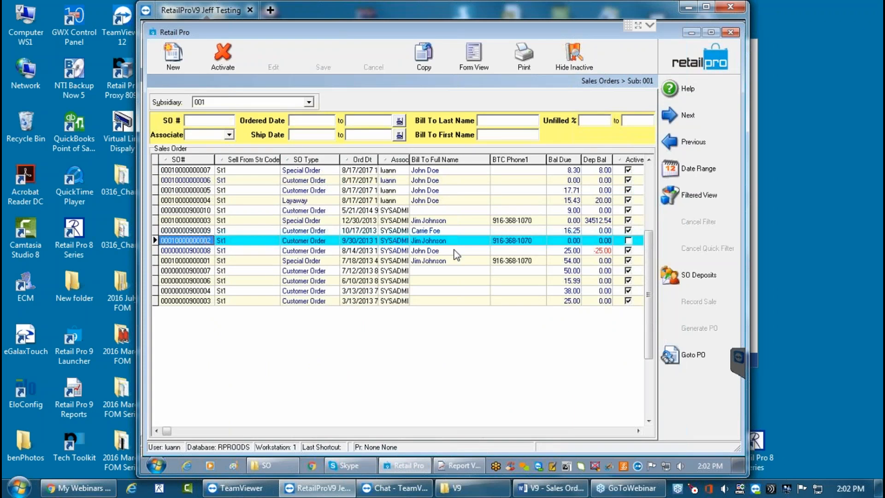
left_click(221, 63)
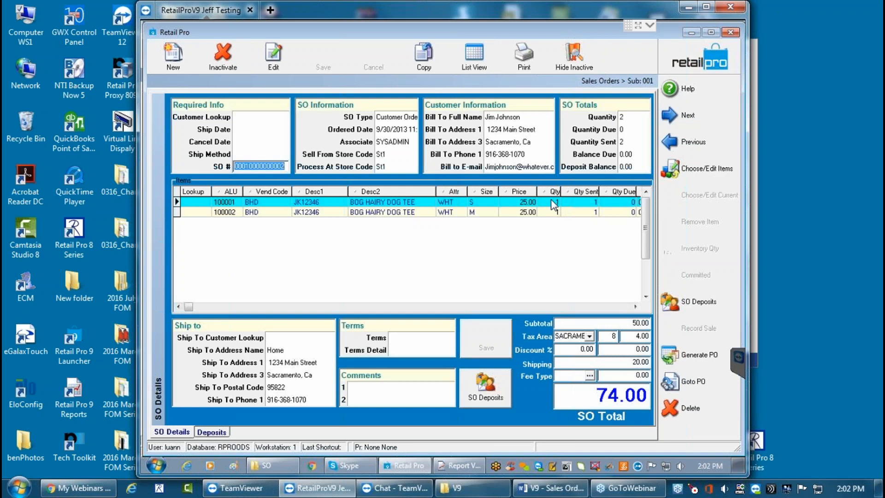
left_click(472, 53)
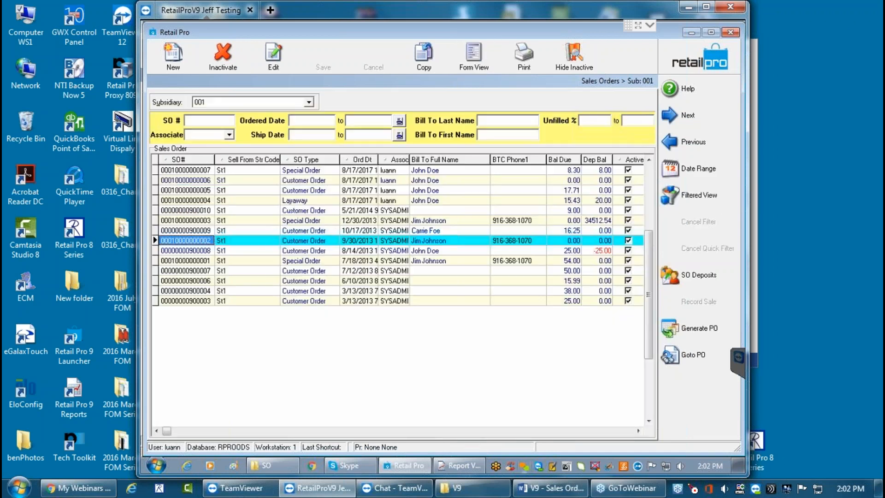
Step: Switch to Report Viewer and examine the item quantities and deposit history on pages 3 and 4 of the fulfillment report
left_click(456, 464)
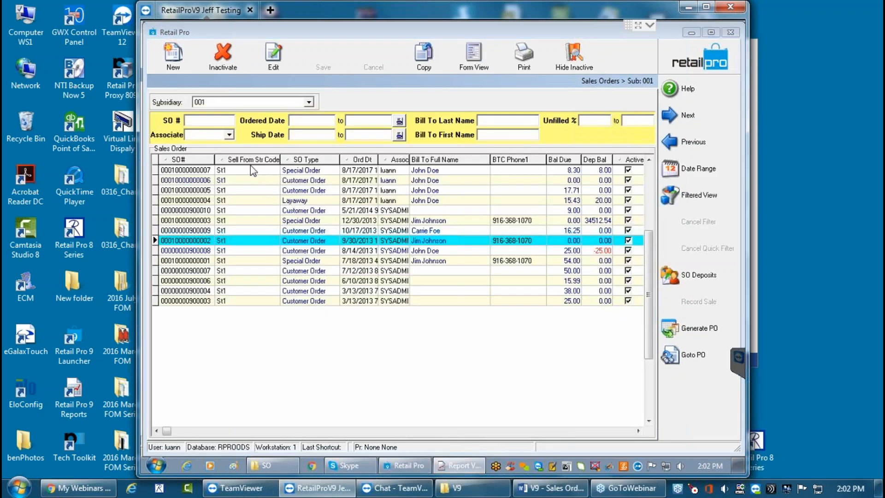
left_click(463, 463)
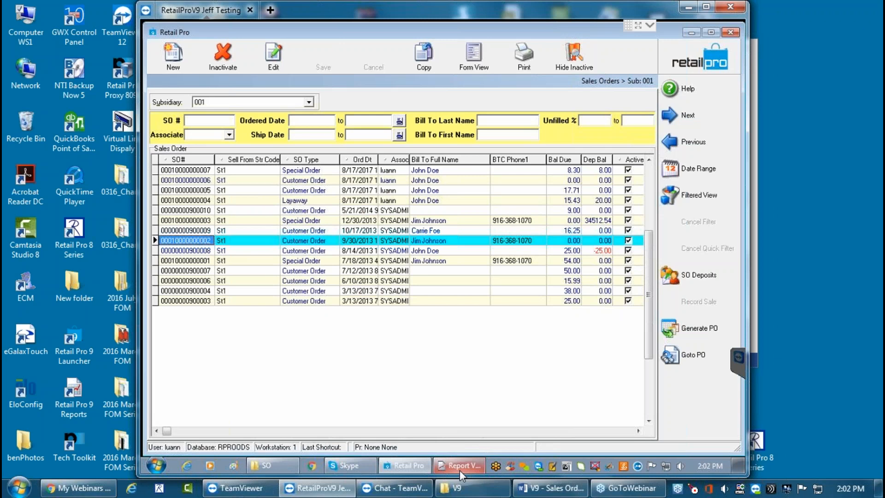
left_click(457, 449)
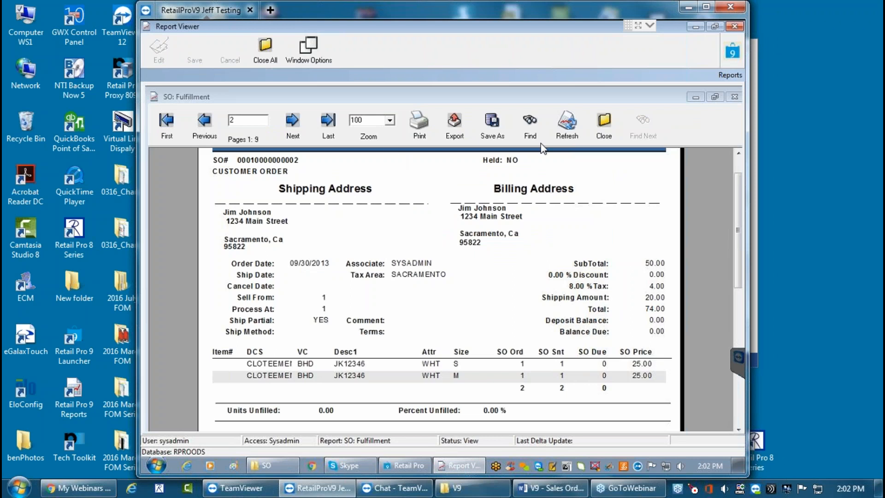
left_click_drag(737, 237, 735, 363)
left_click(298, 128)
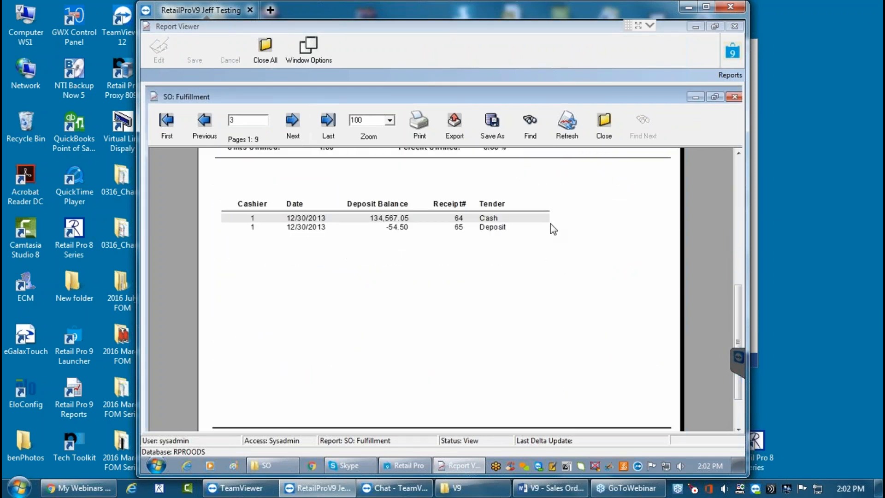
left_click_drag(739, 289, 731, 239)
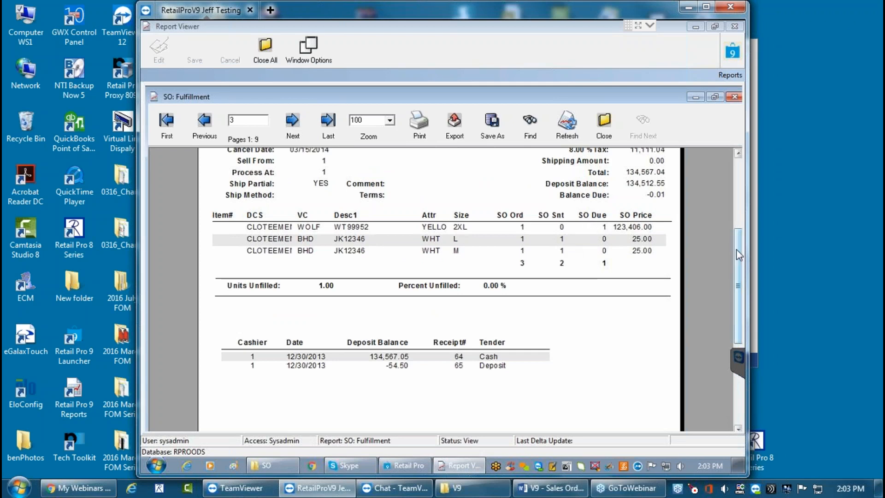
left_click(292, 121)
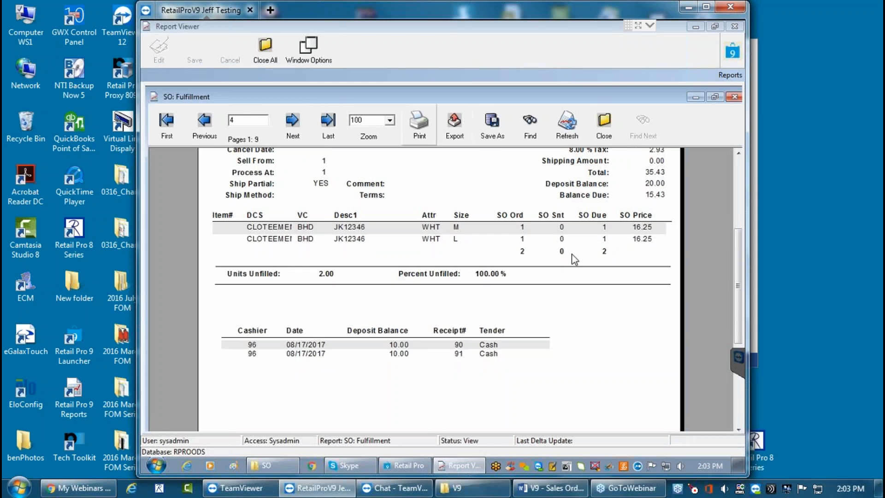
Step: Examine the order details on page 5 of the fulfillment report and close the report
mouse_move(737, 251)
left_mouse_down()
mouse_move(743, 206)
mouse_move(740, 250)
left_mouse_up()
left_click(292, 130)
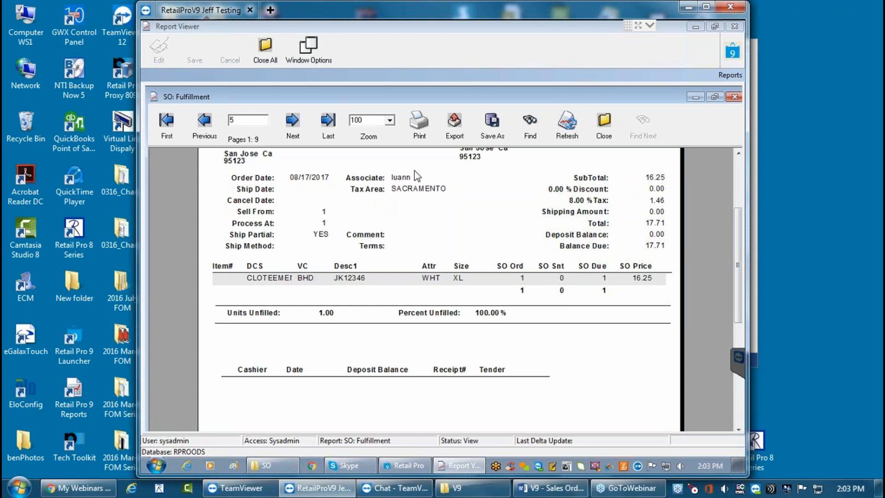
left_click(605, 128)
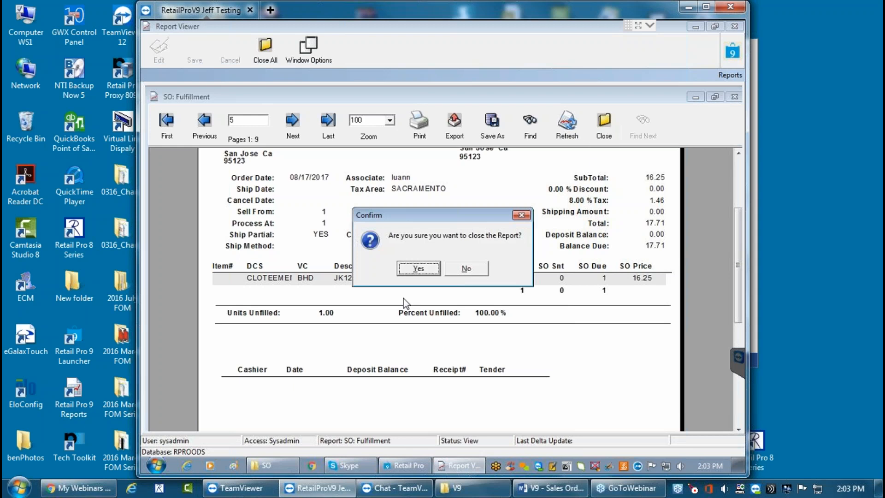
left_click(420, 268)
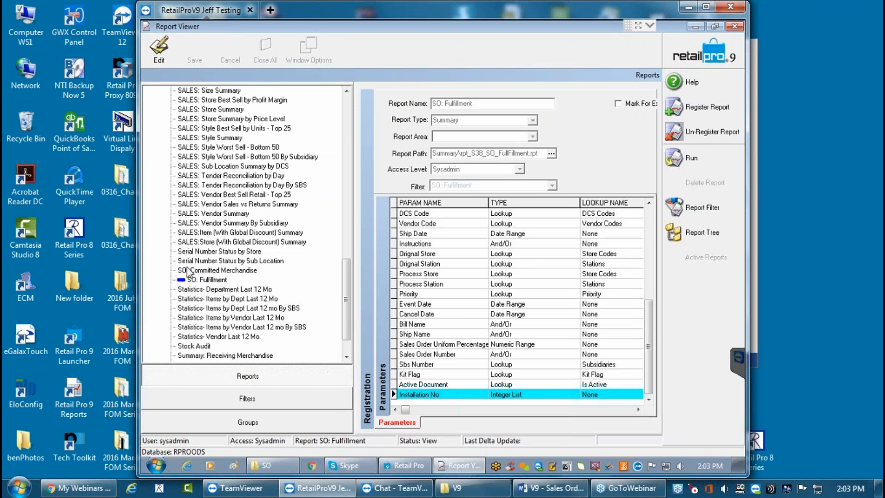
Step: Run the SO: Committed Merchandise summary report with Sales Order Type Allowed limited to Layaway
left_click(208, 271)
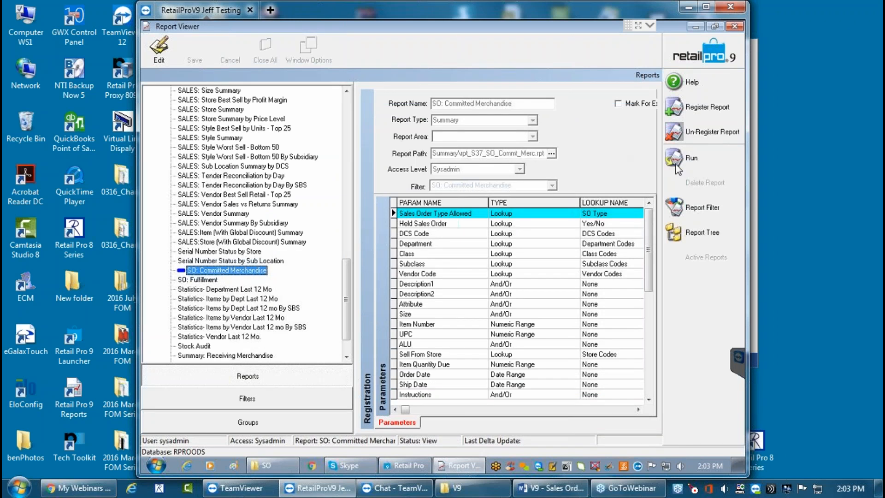
left_click(687, 157)
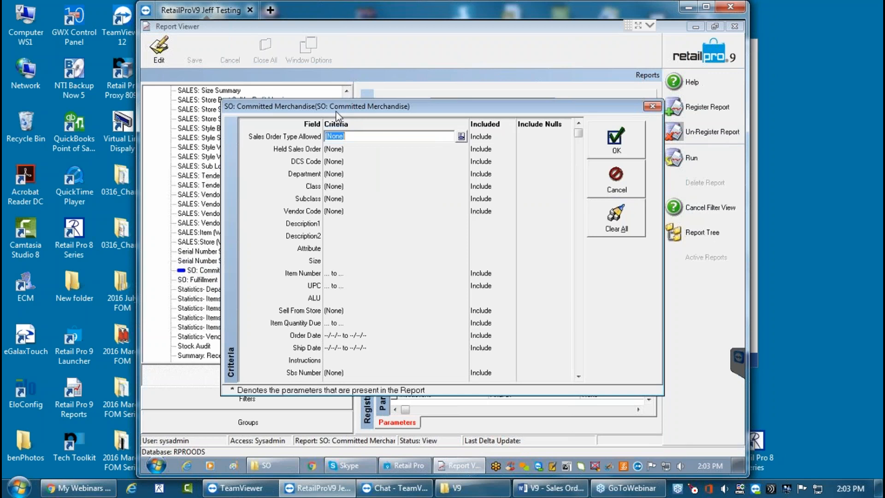
left_click(461, 136)
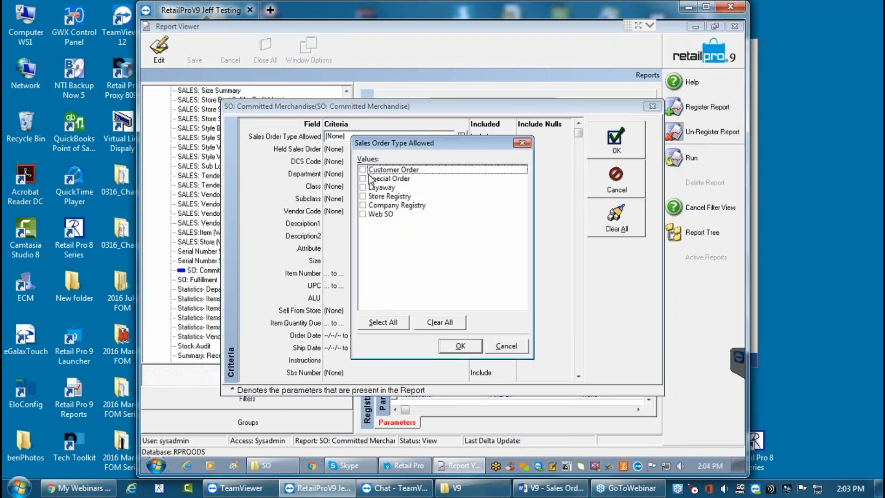
left_click(363, 170)
left_click(363, 179)
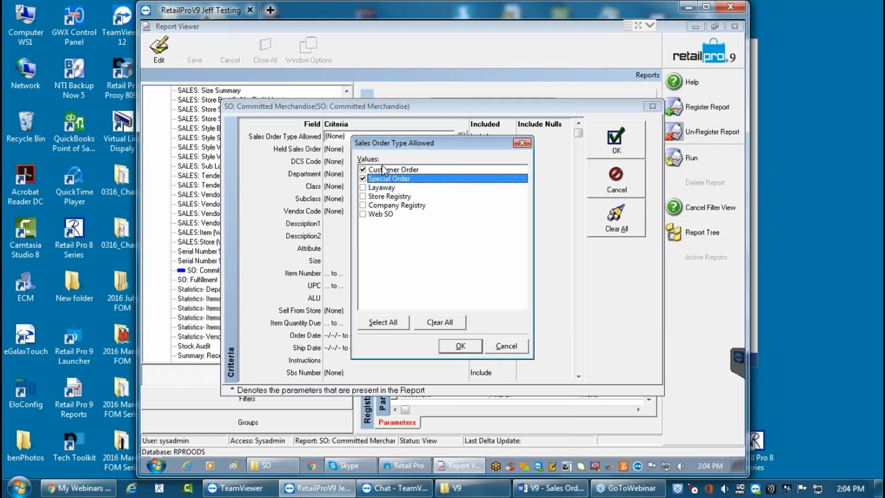
left_click(363, 187)
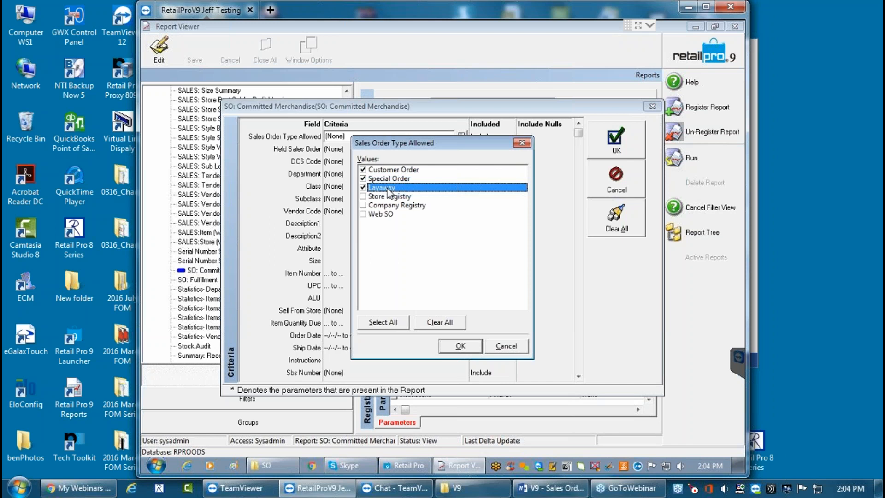
left_click(362, 169)
left_click(363, 179)
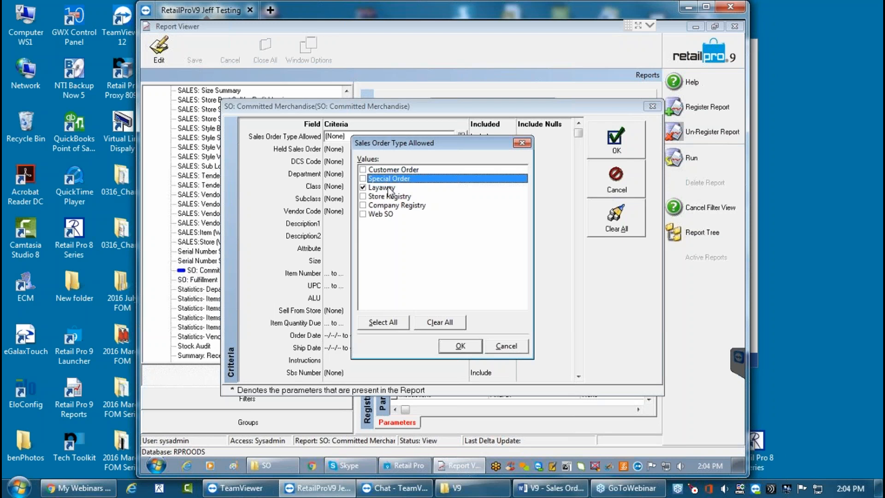
left_click(460, 345)
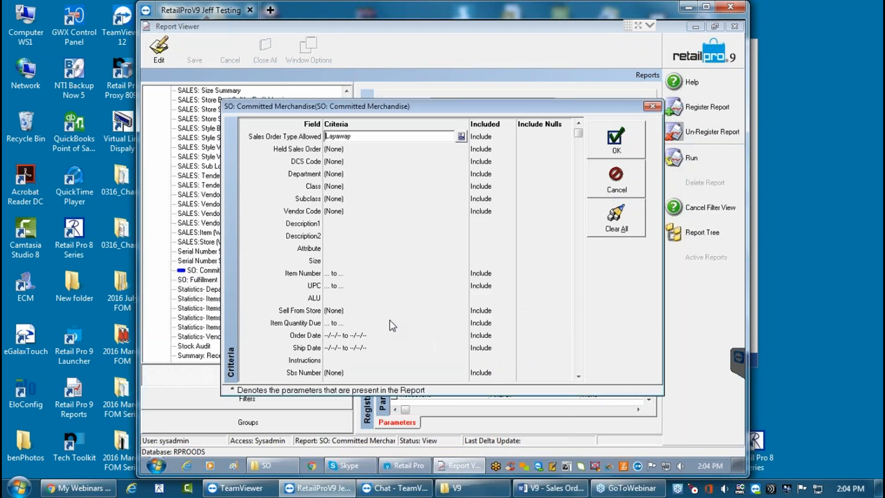
left_click(627, 147)
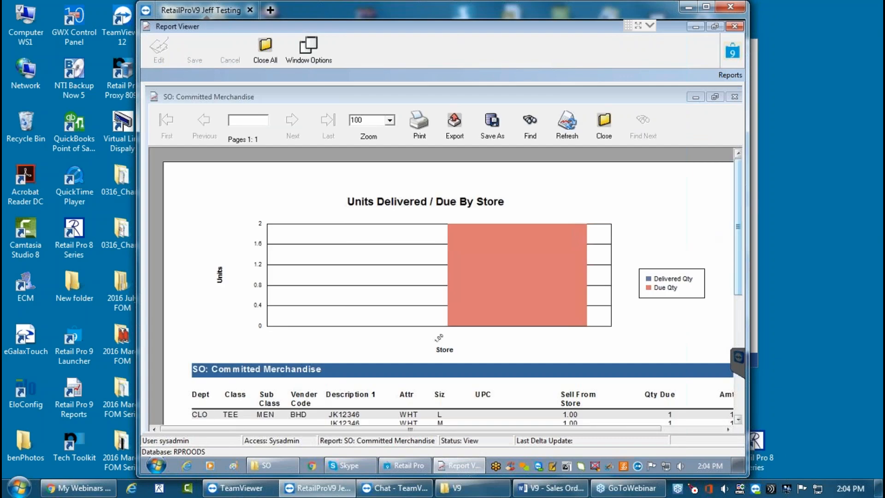
Step: Examine the layaway items' quantities and amounts due in the committed merchandise report, and close the report
left_click_drag(738, 192, 737, 237)
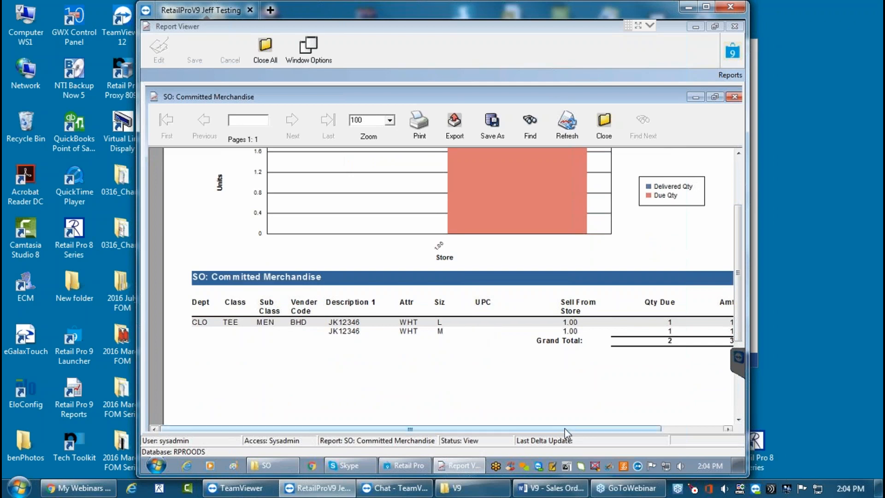
left_click_drag(558, 428, 592, 427)
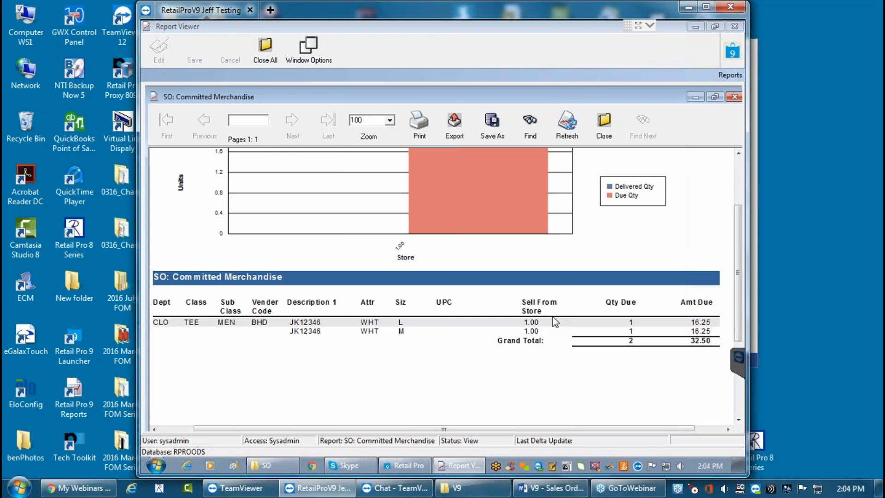
left_click(606, 124)
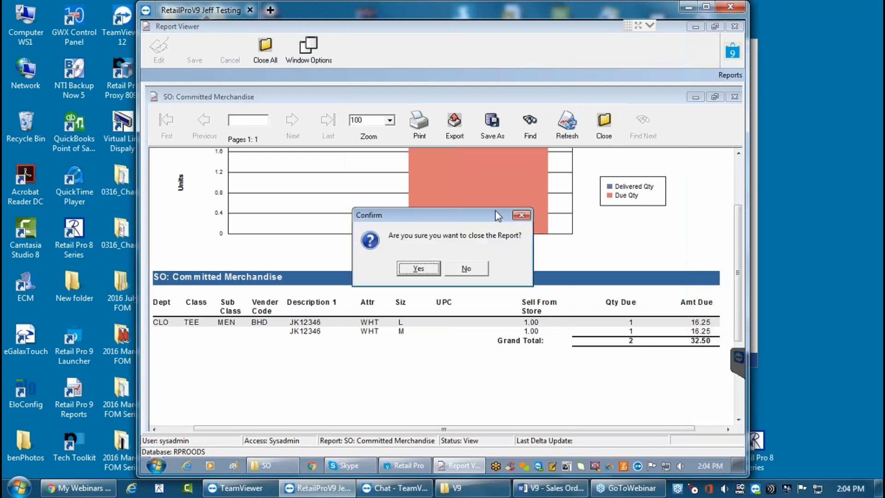
left_click(417, 268)
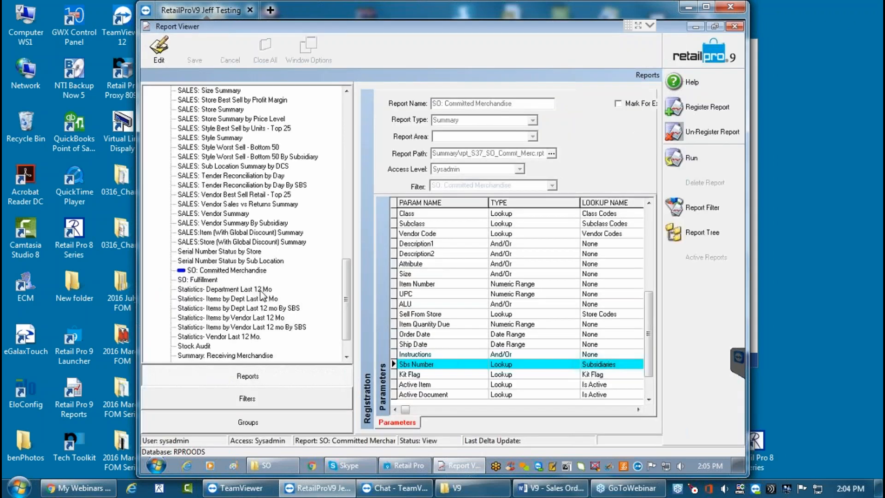
Step: Rerun the SO: Committed Merchandise report with the allowed sales order types set to Customer Order and Special Order only
left_click(226, 272)
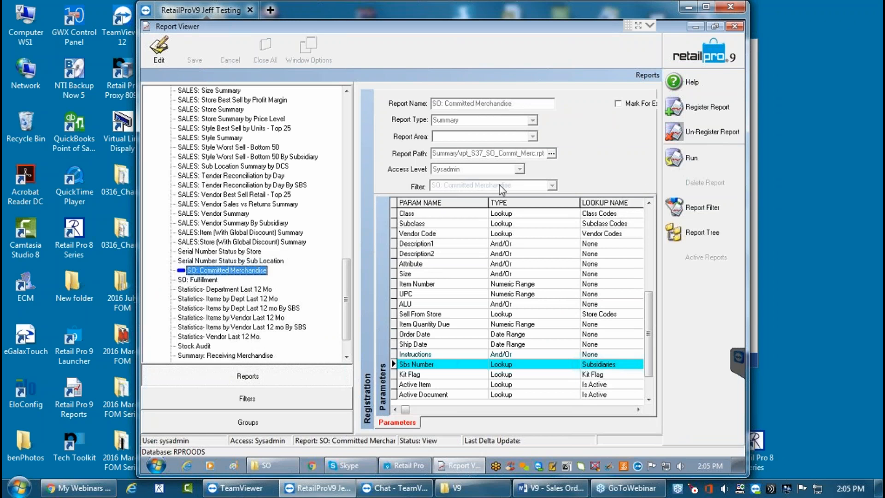
left_click(691, 159)
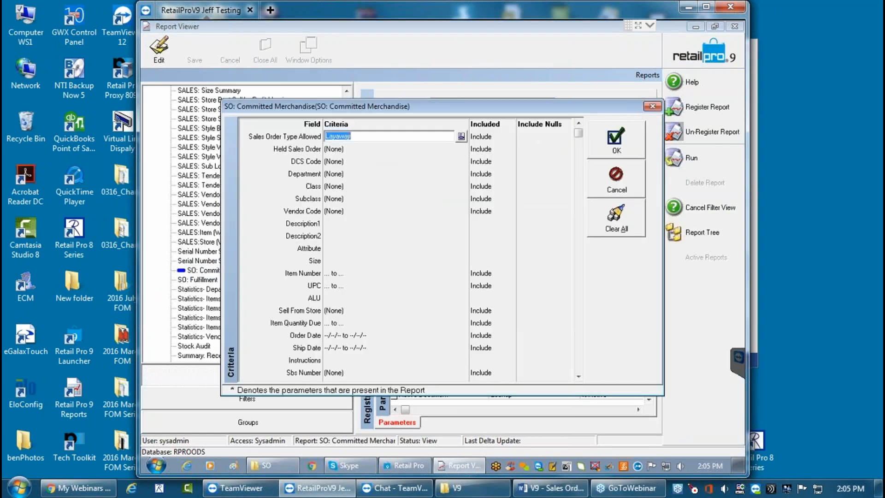
left_click(460, 136)
left_click(363, 169)
left_click(363, 179)
left_click(363, 187)
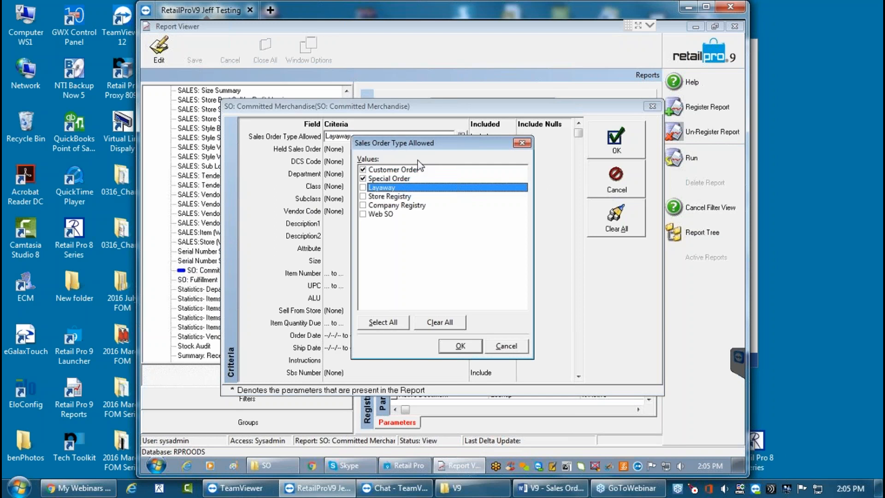
left_click(460, 346)
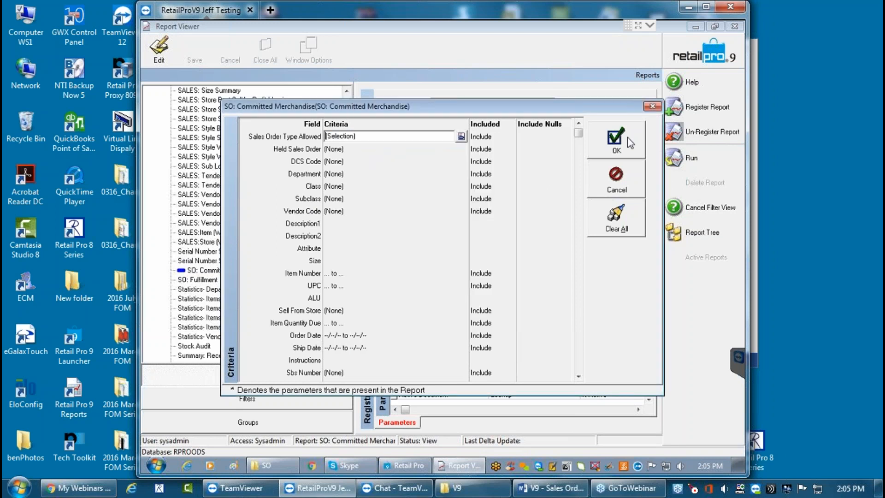
left_click(617, 139)
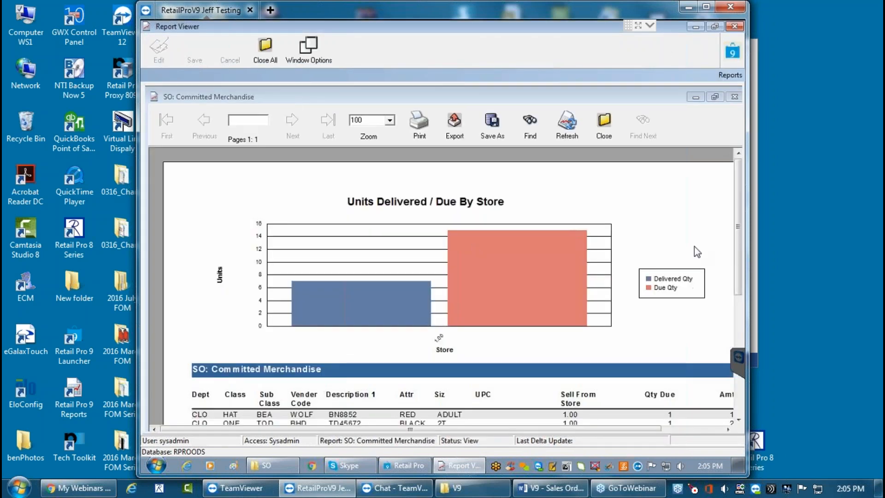
Step: Examine the item lines, quantities due, amounts due and grand total for customer and special orders, and close the report
left_click_drag(737, 192, 752, 338)
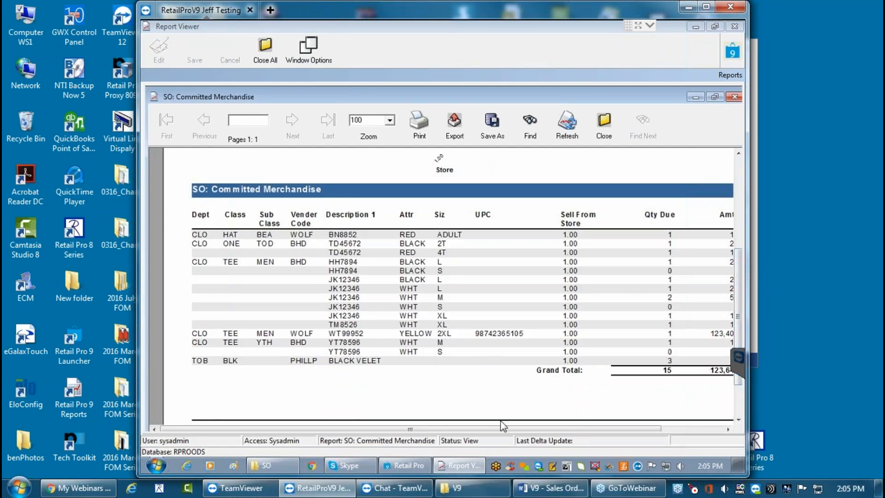
left_click_drag(518, 432, 553, 429)
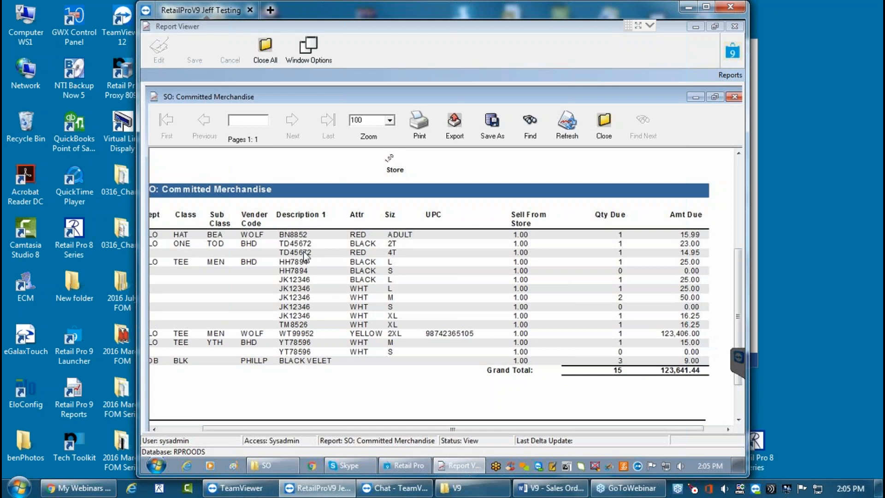
left_click(154, 429)
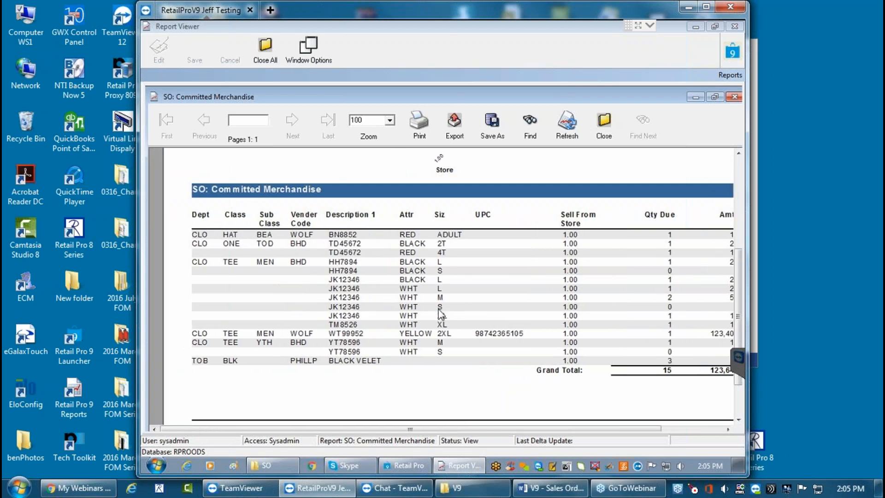
left_click_drag(657, 433, 687, 431)
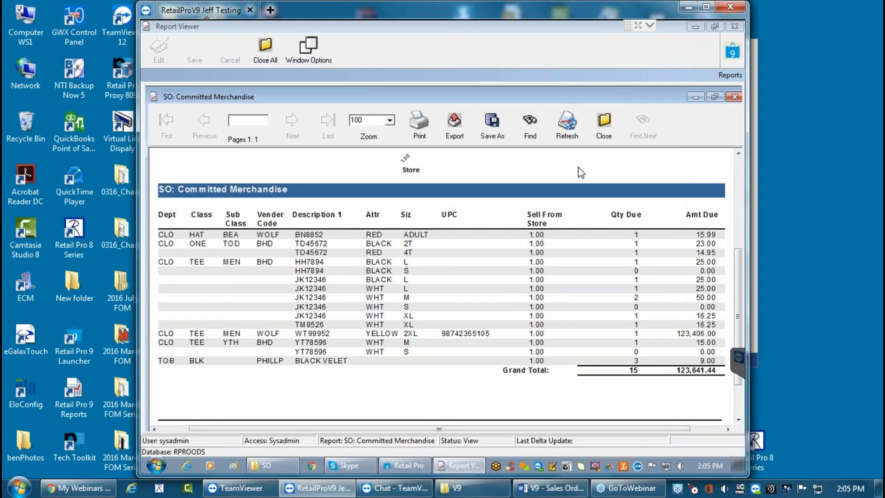
left_click(604, 123)
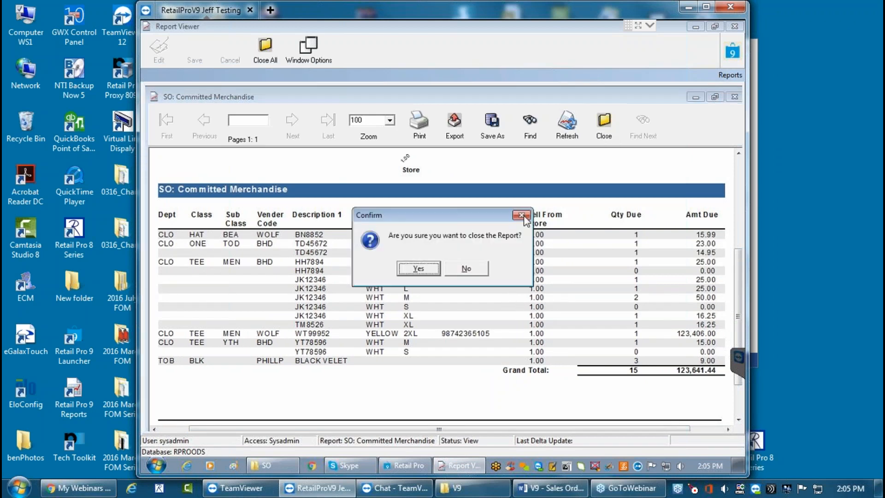
left_click(418, 269)
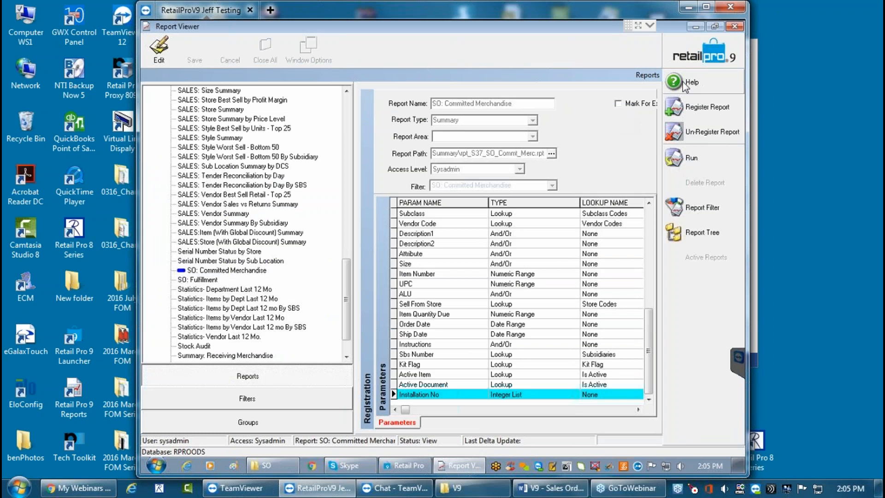
Step: Switch to Retail Pro and hide the inactive sales orders
left_click(695, 26)
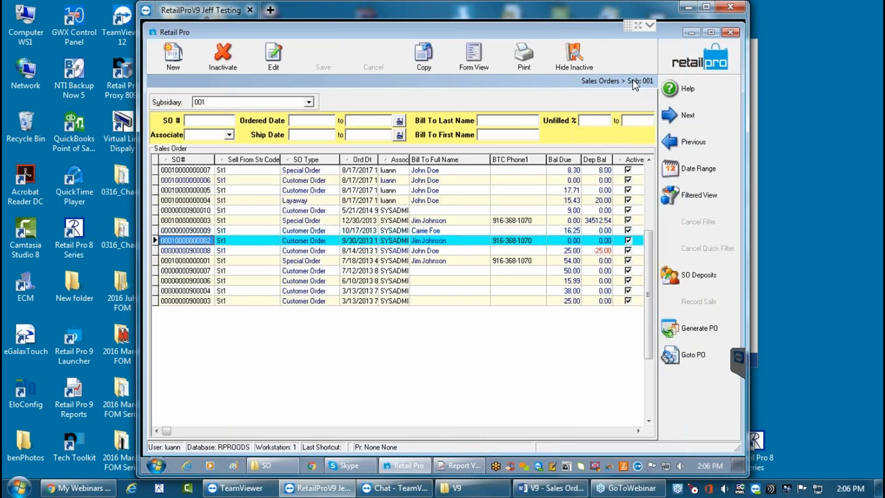
left_click(574, 55)
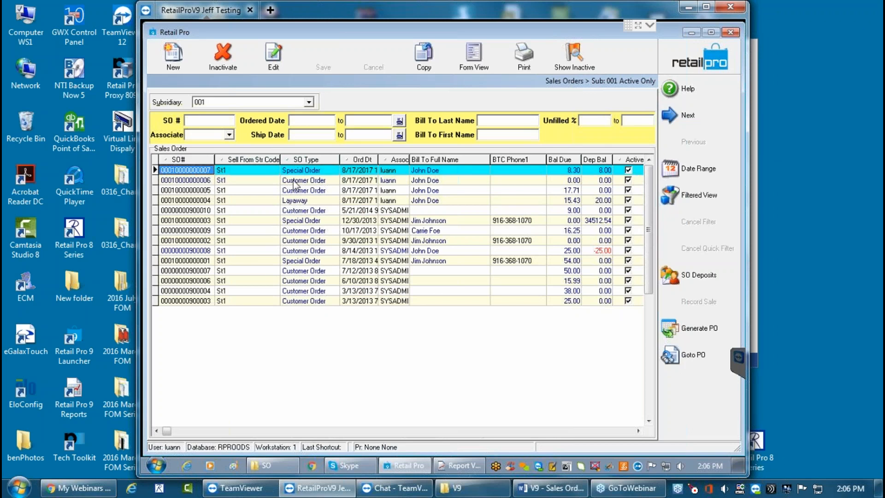
left_click(450, 181)
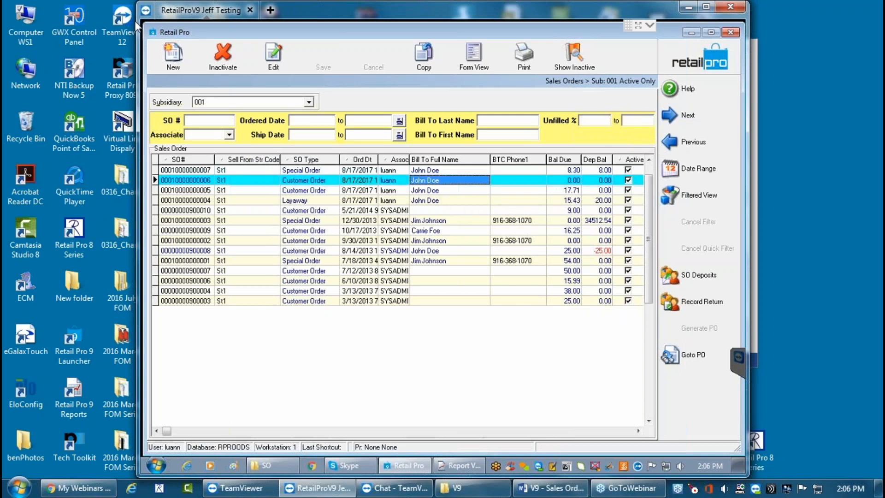
left_click(222, 56)
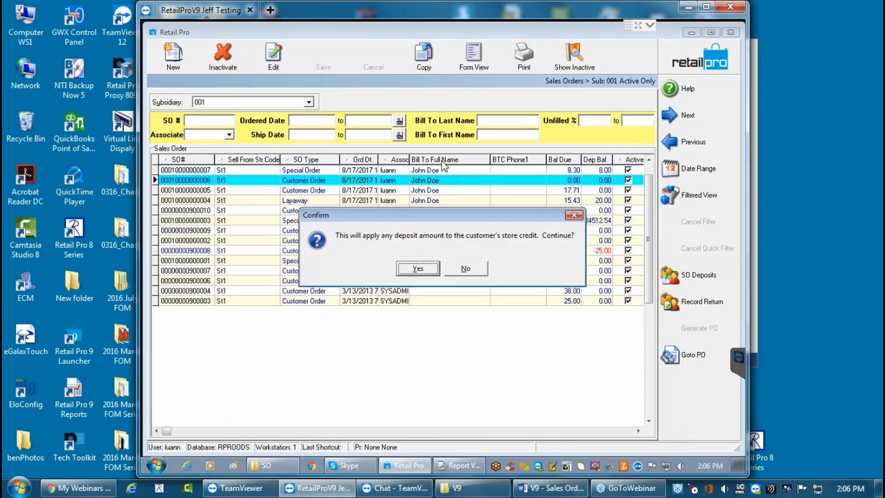
left_click(473, 270)
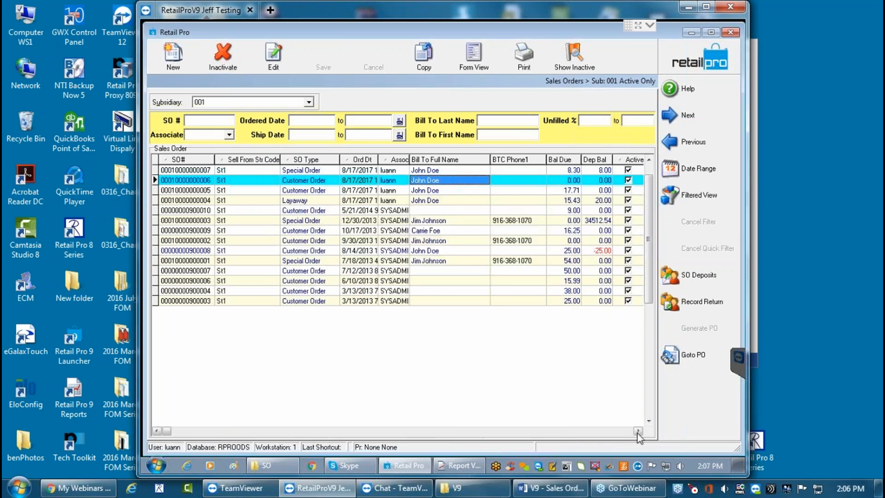
Step: Examine the quantity columns and deposit history of the 8/17/2017 customer order with 0.00 balance due, returning to the list view
left_click(637, 431)
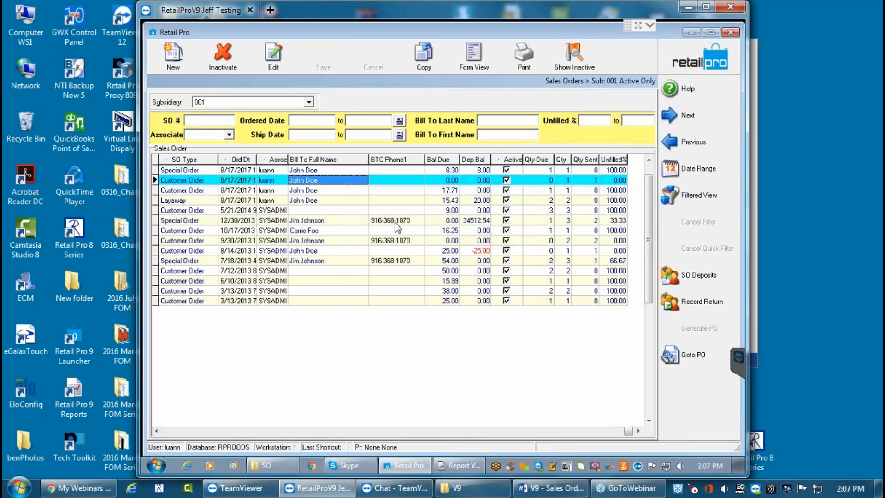
left_click(395, 181)
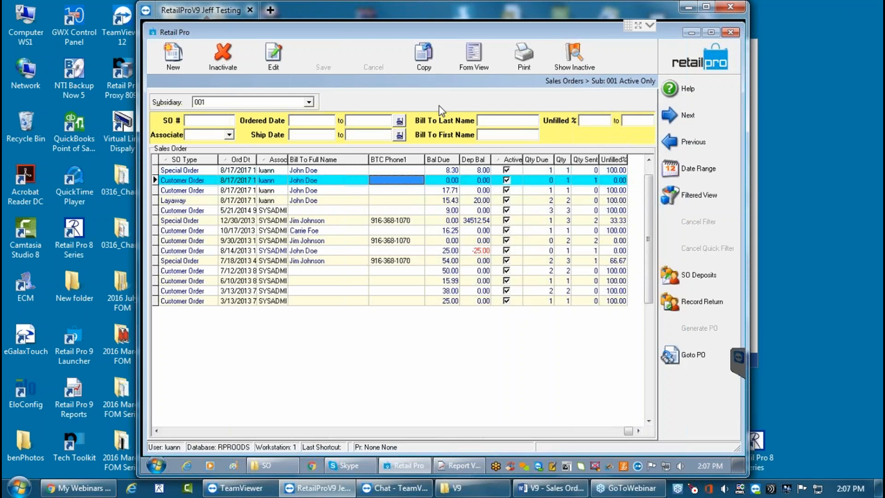
left_click(472, 52)
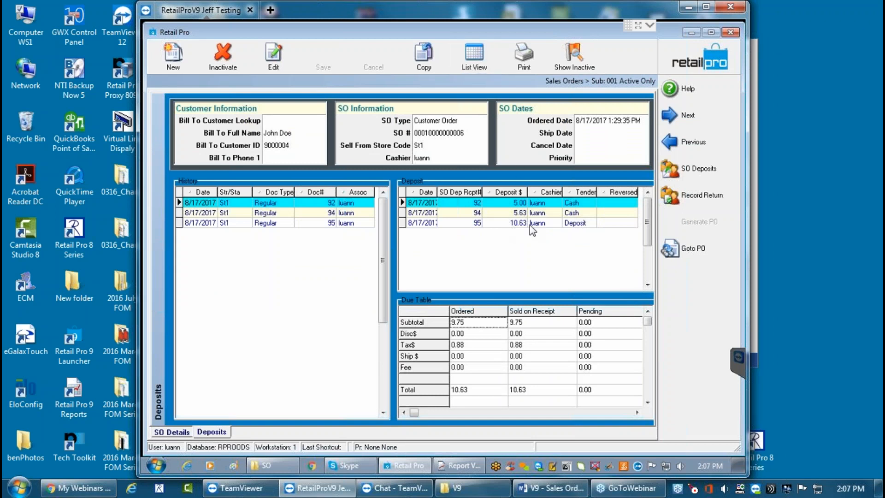
left_click(473, 54)
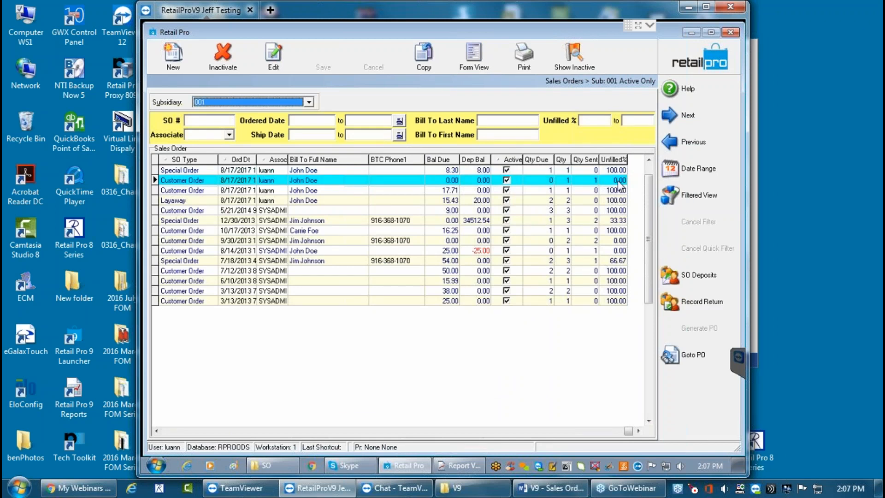
Step: Check the deposits of the 8/17/2017 customer order with 17.71 balance due, and inactivate that order from the list
left_click(336, 191)
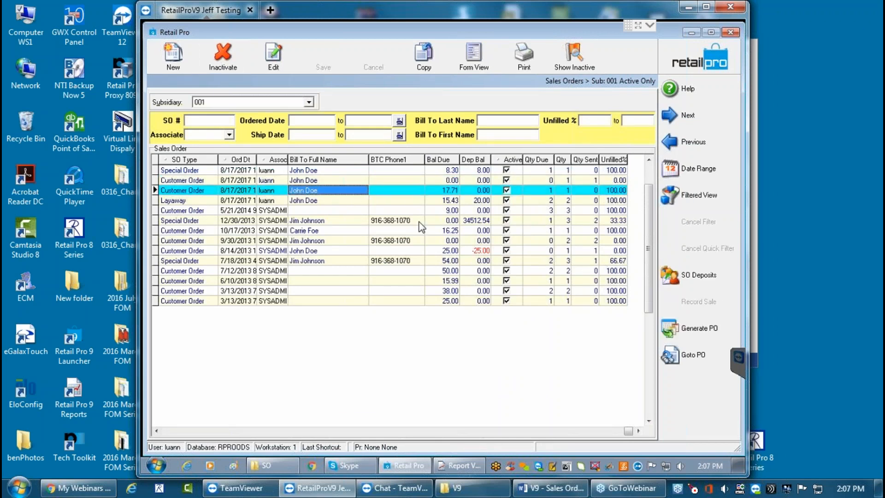
left_click(473, 189)
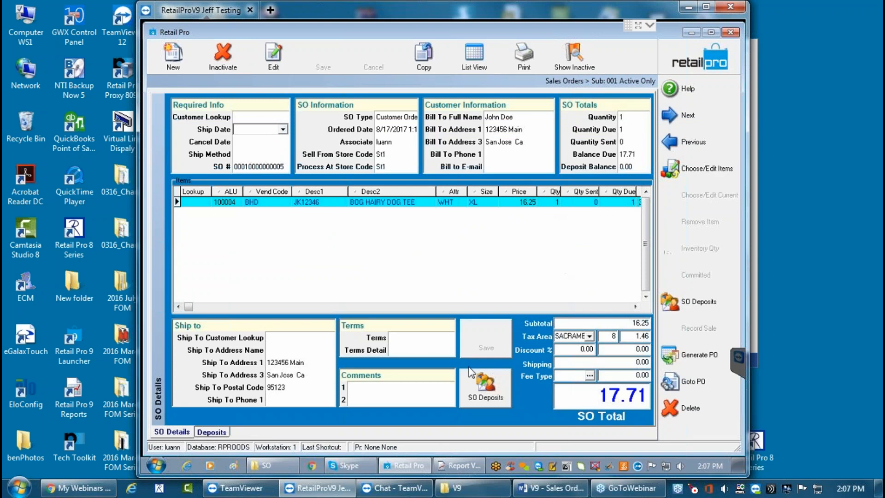
left_click(211, 433)
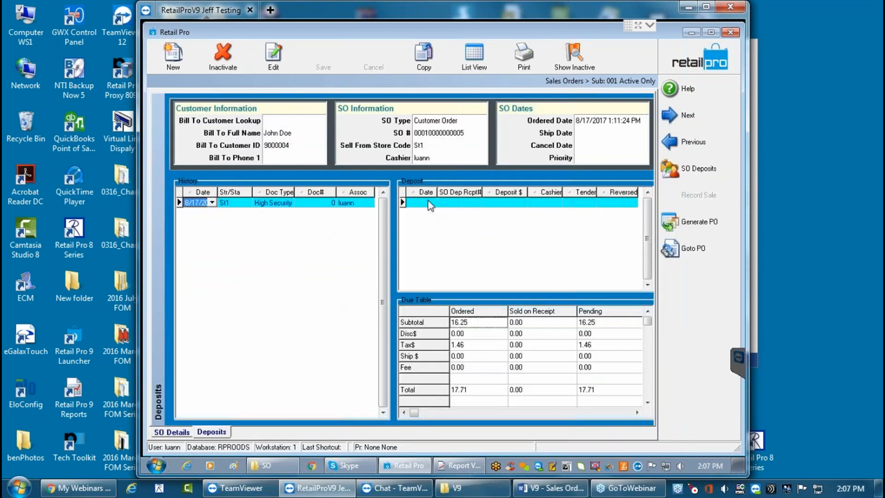
left_click(473, 54)
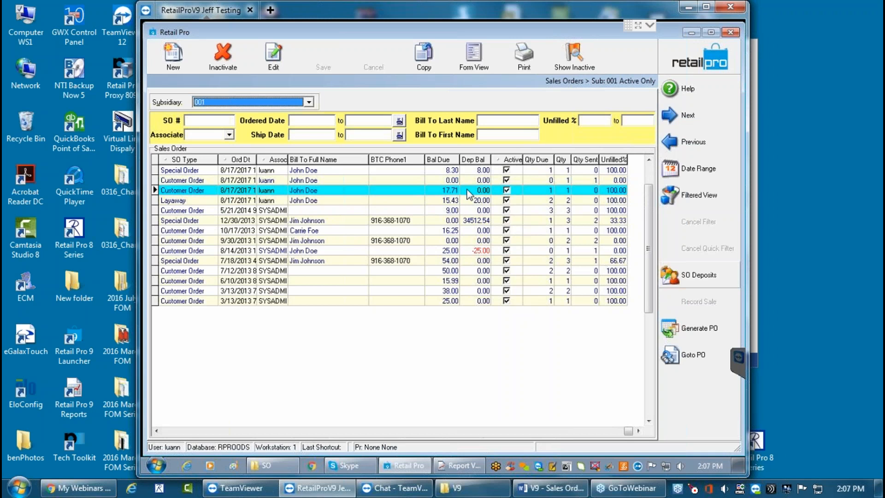
left_click(222, 55)
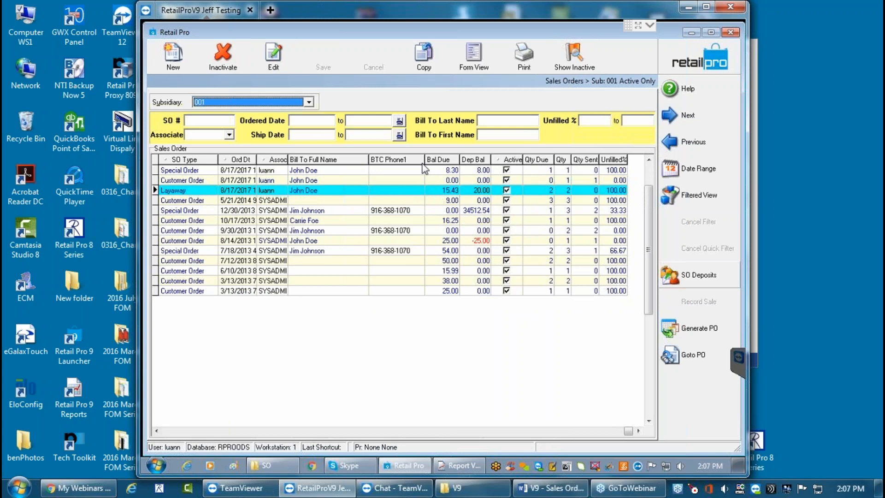
Step: Try to inactivate the 8/17/2017 special order with 8.30 balance due, declining to apply its deposit to store credit
left_click(353, 170)
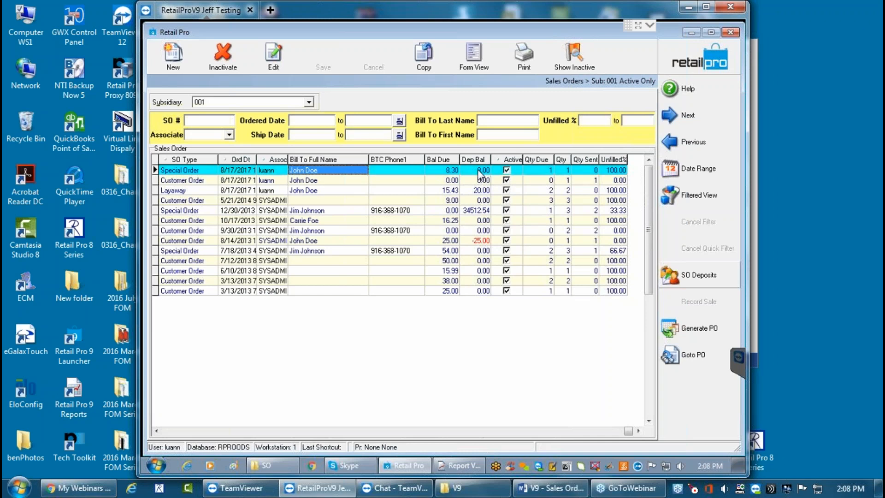
left_click(472, 170)
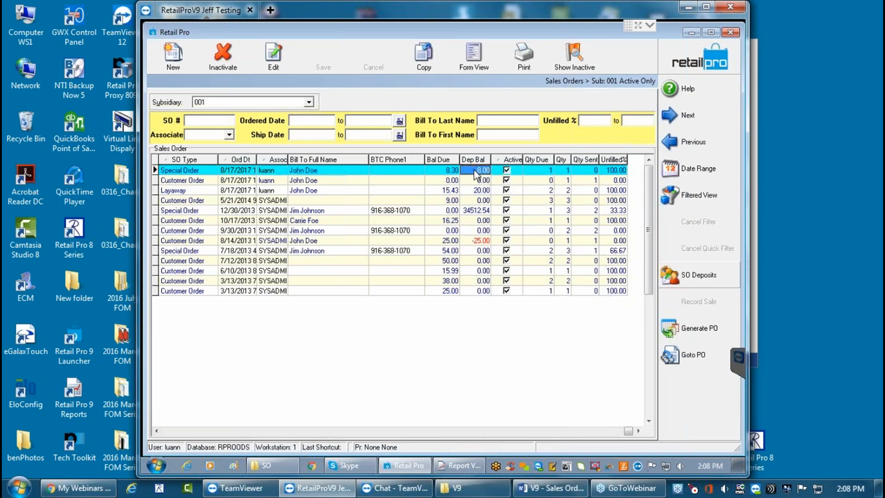
left_click(221, 59)
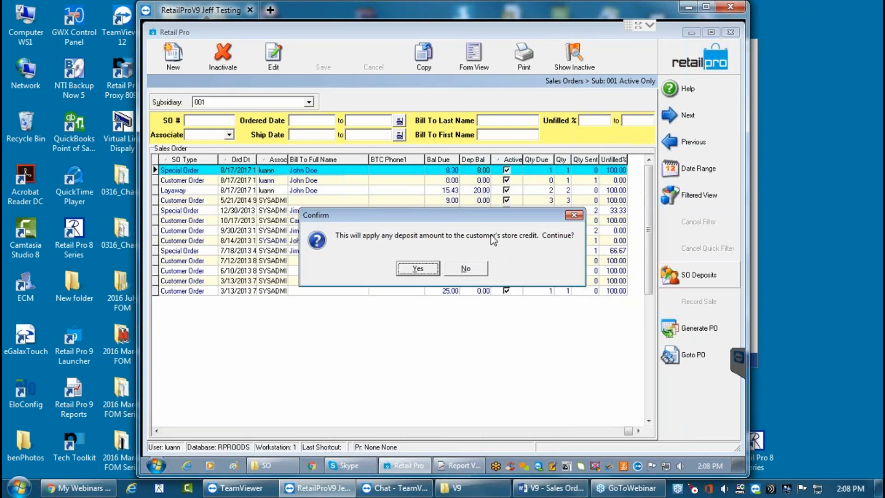
left_click(472, 266)
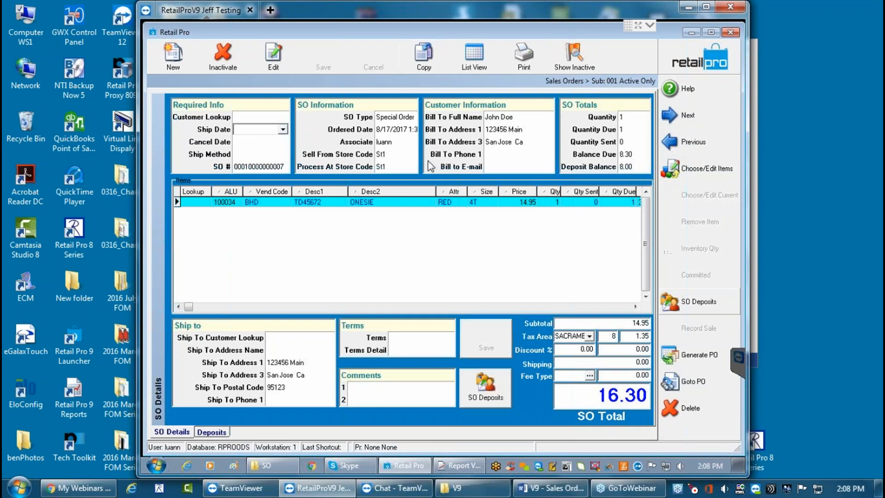
Step: Add a new deposit entry of -8.00 to the special order
left_click(486, 386)
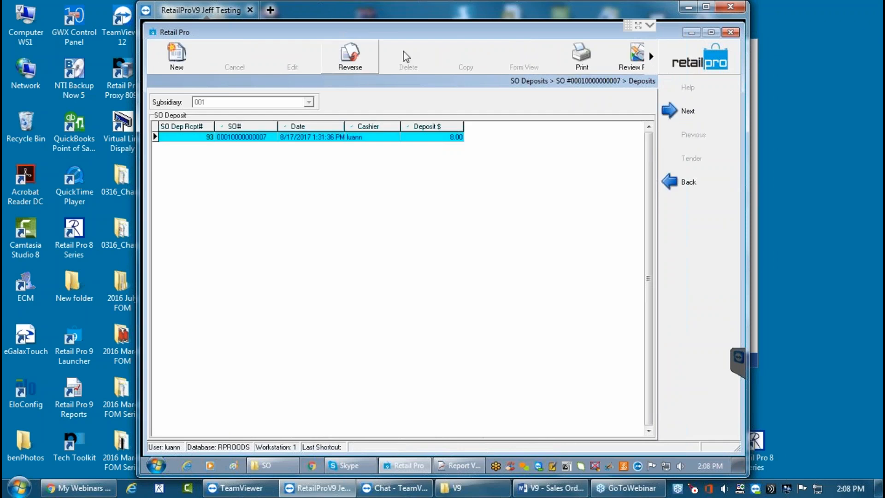
left_click(175, 55)
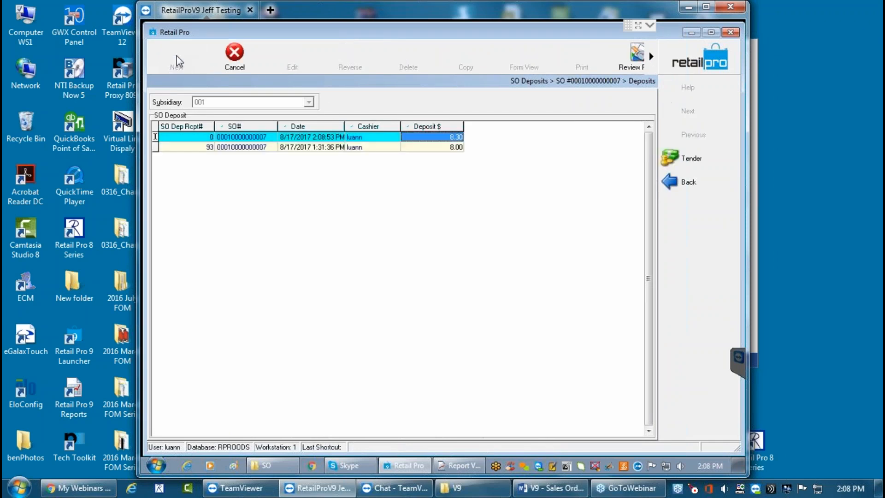
left_click(428, 136)
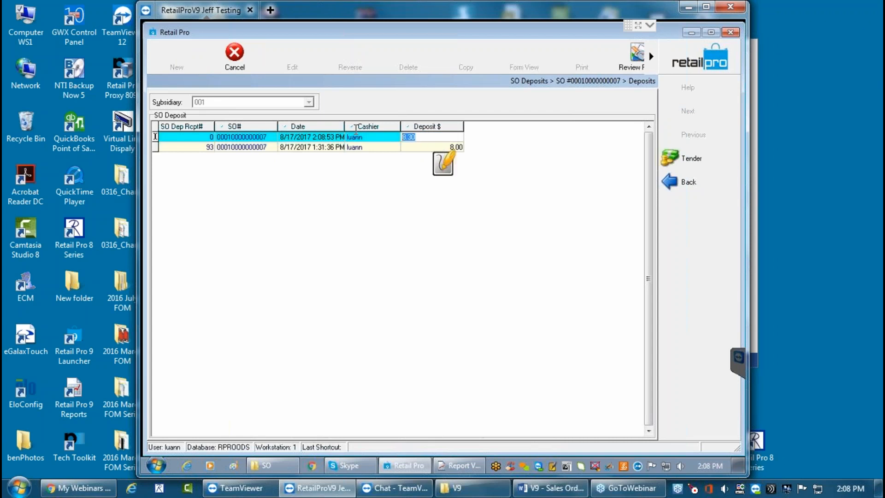
type("-8.0")
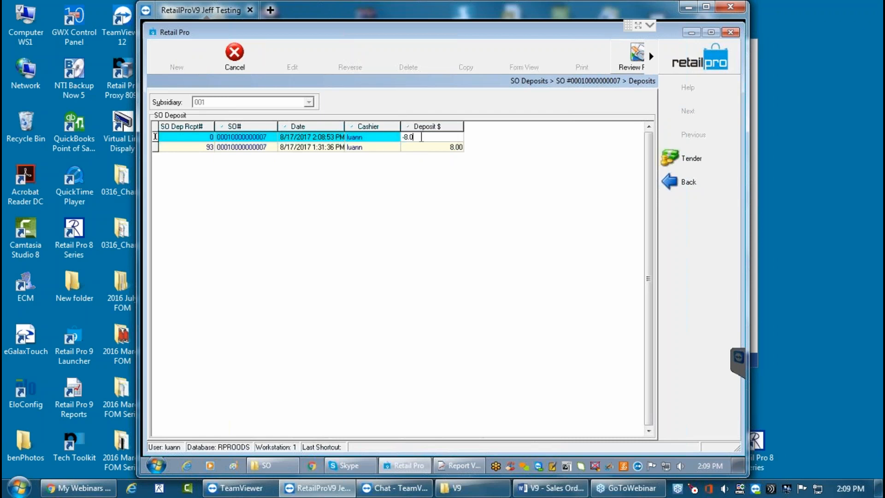
Step: Tender the negative deposit as 8.00 in cash, update it without printing and close the tender summary
left_click(692, 158)
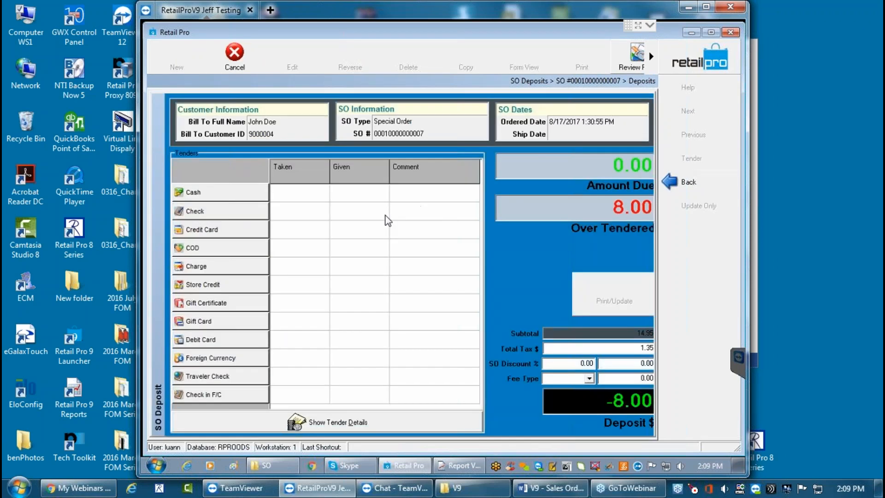
left_click(230, 193)
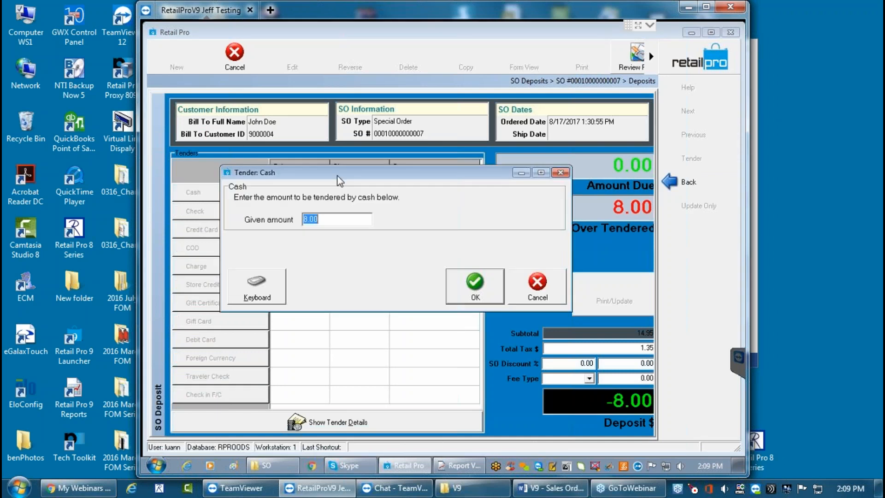
left_click(472, 277)
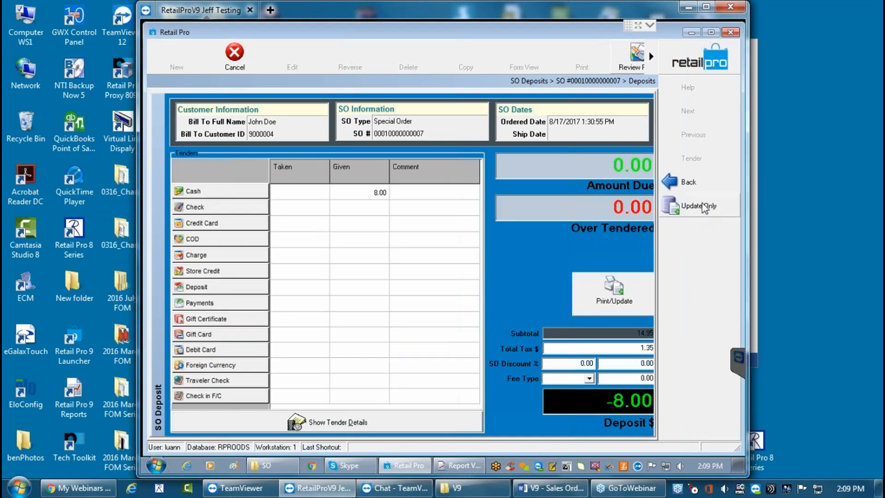
left_click(685, 216)
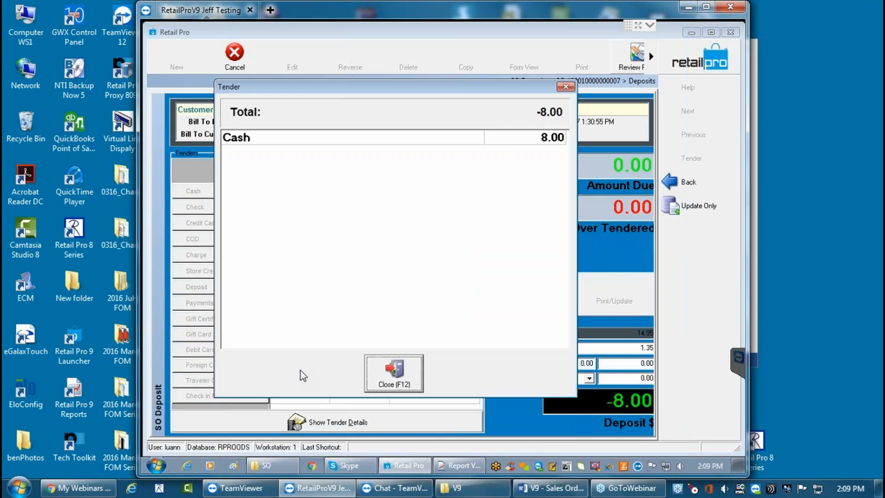
left_click(392, 375)
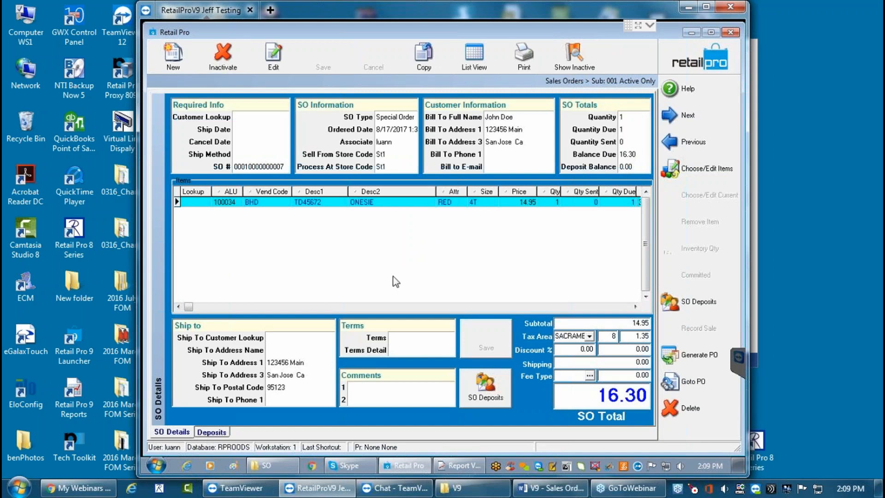
Step: Review the special order's positive and negative deposit entries, and inactivate the order, returning to the list view
left_click(209, 432)
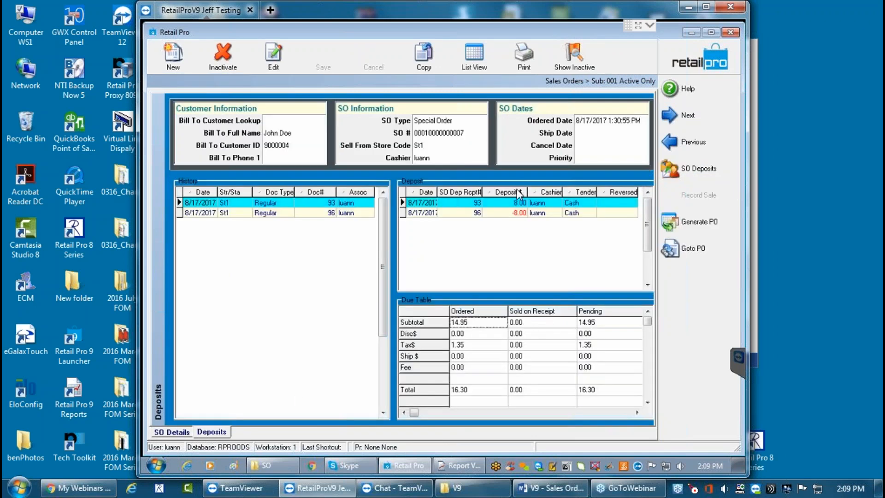
left_click(495, 204)
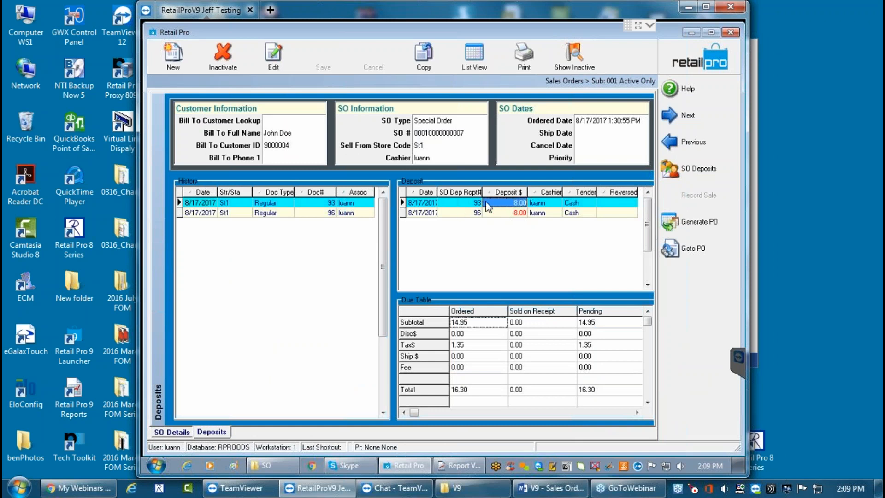
left_click(510, 213)
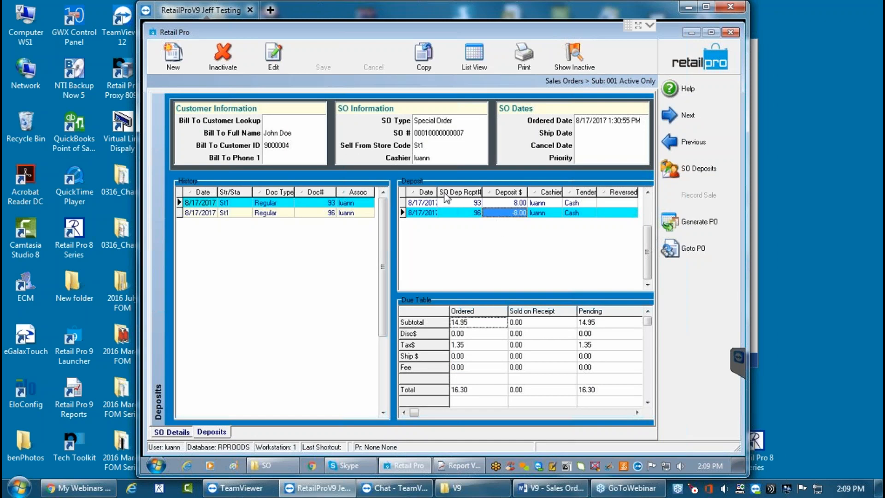
left_click(222, 54)
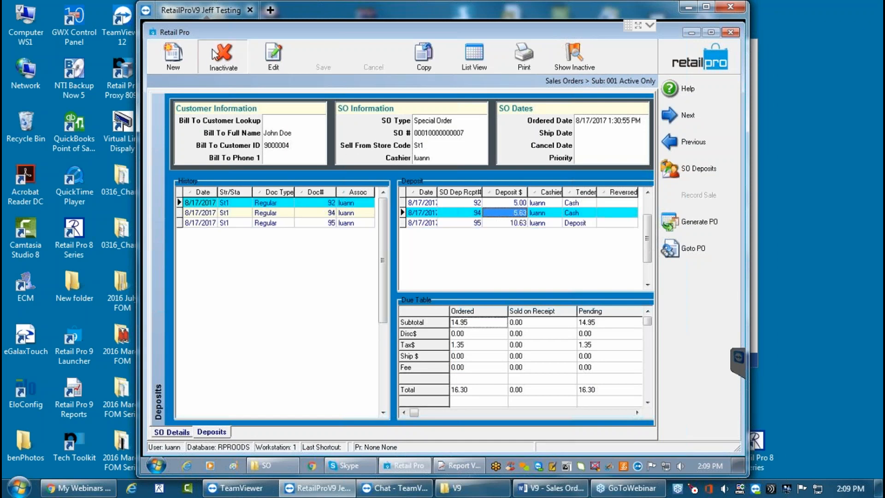
left_click(465, 69)
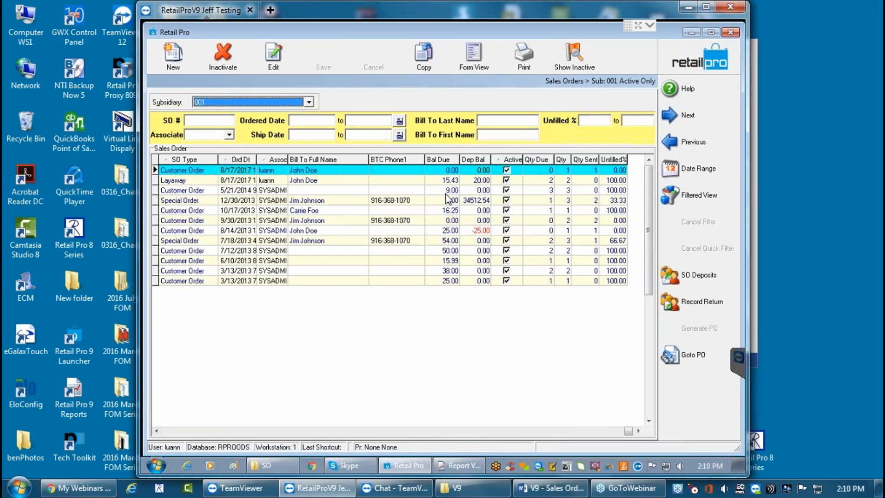
left_click(469, 59)
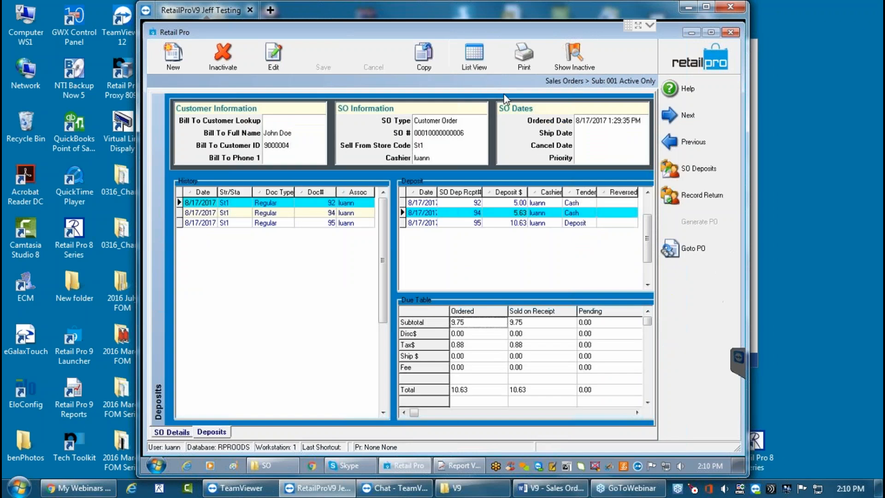
left_click(472, 58)
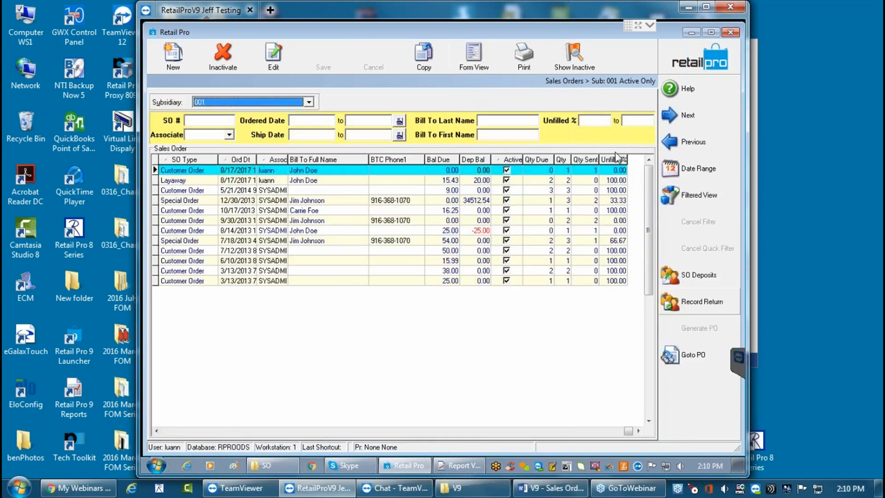
Step: Add the Delete command to the sales order side toolbar with the Menu Designer
right_click(675, 391)
left_click(684, 399)
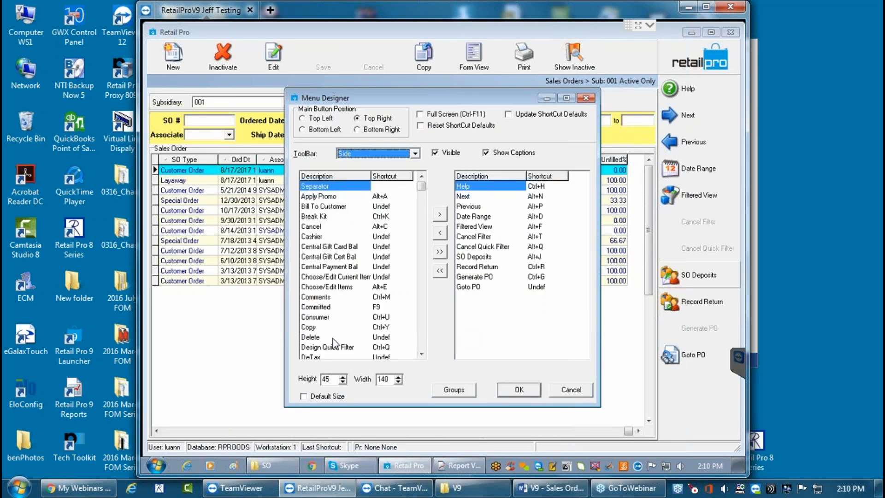
left_click(312, 337)
double_click(313, 338)
left_click(519, 390)
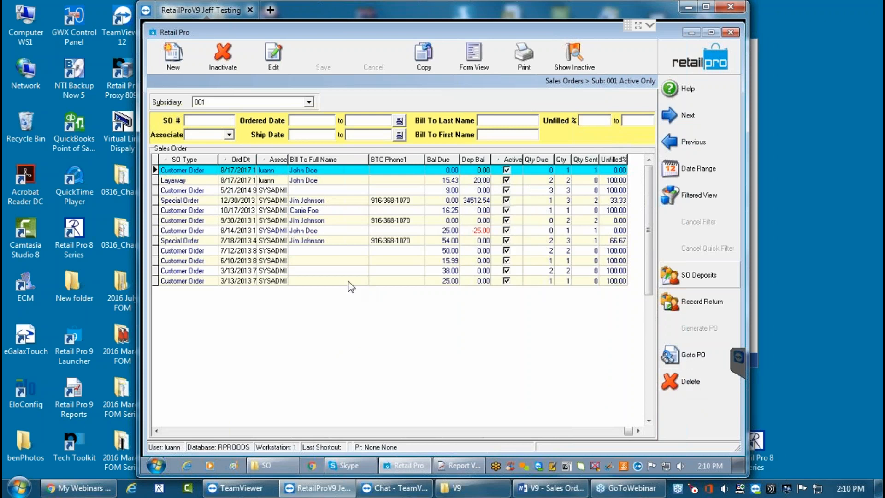
Step: Try to delete the 3/13/2013 customer order with 25.00 balance due, and return to the home screen
left_click(319, 281)
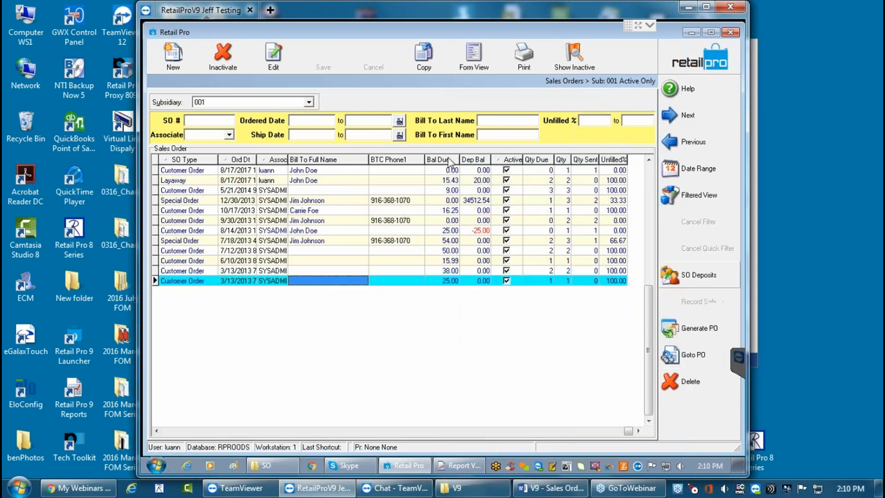
left_click(473, 55)
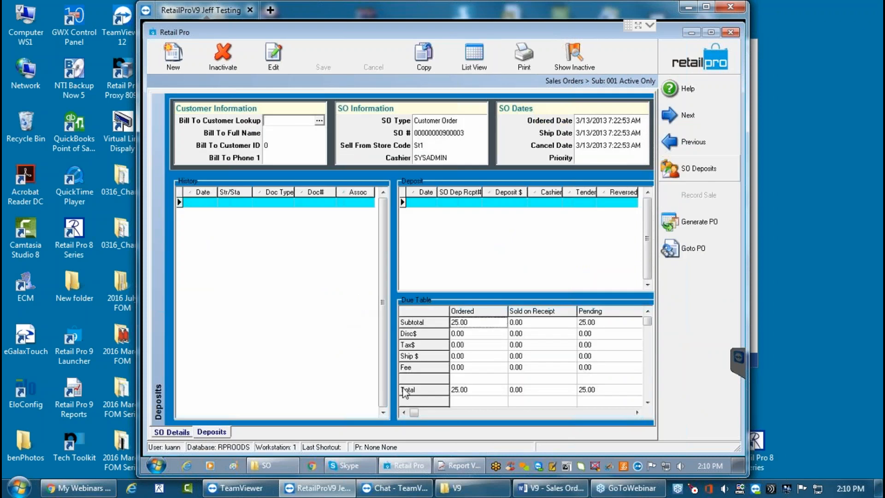
left_click(170, 431)
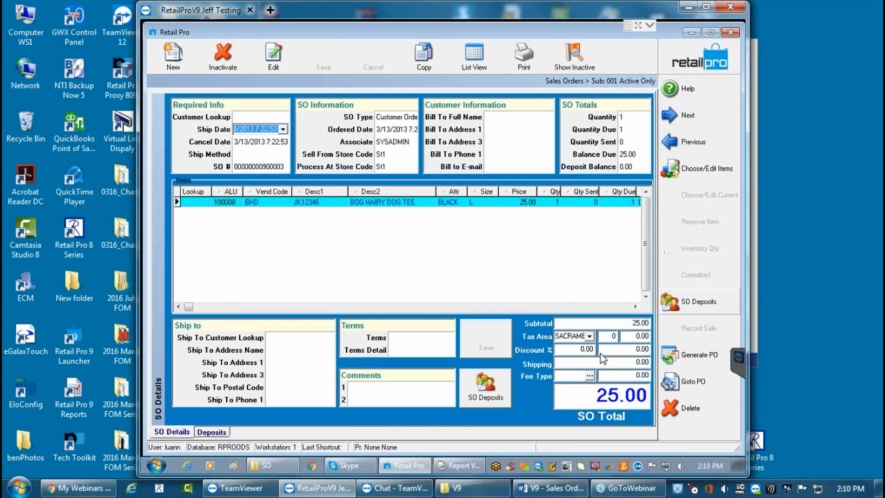
left_click(673, 411)
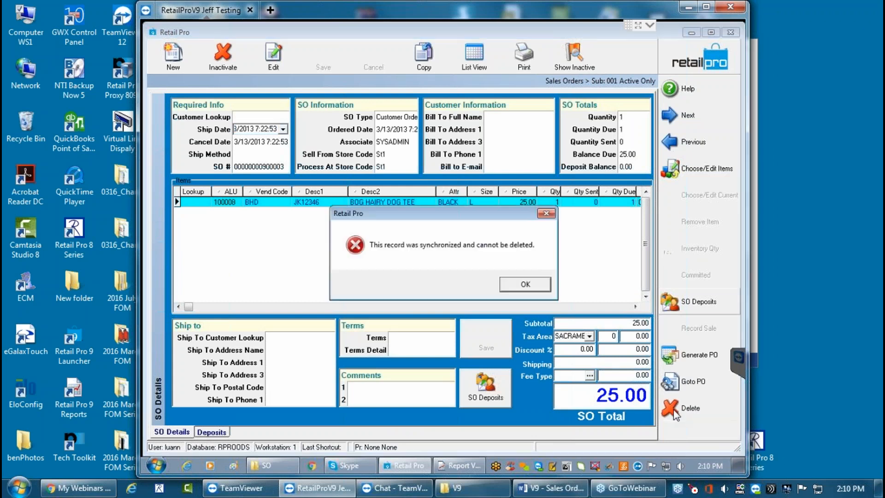
left_click(525, 284)
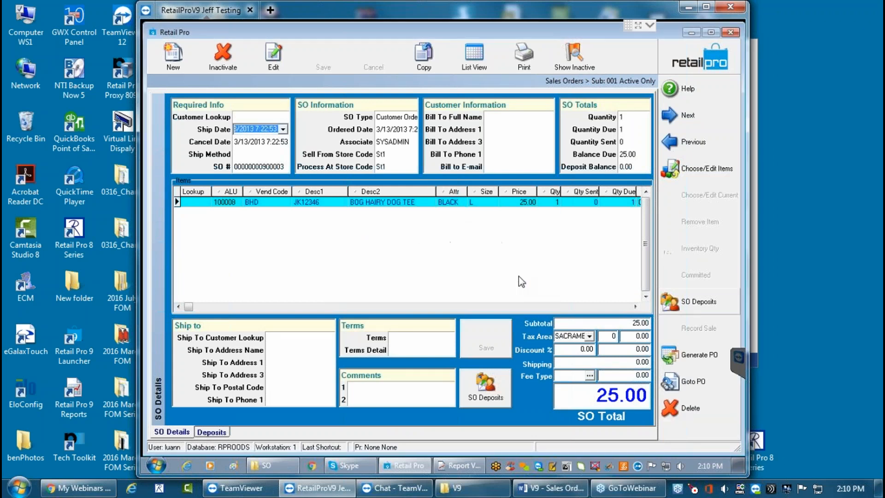
left_click(474, 58)
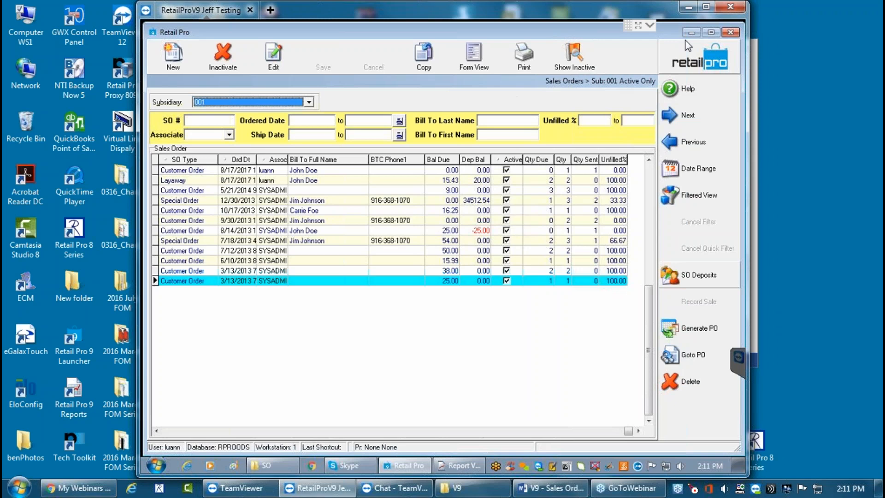
left_click(692, 55)
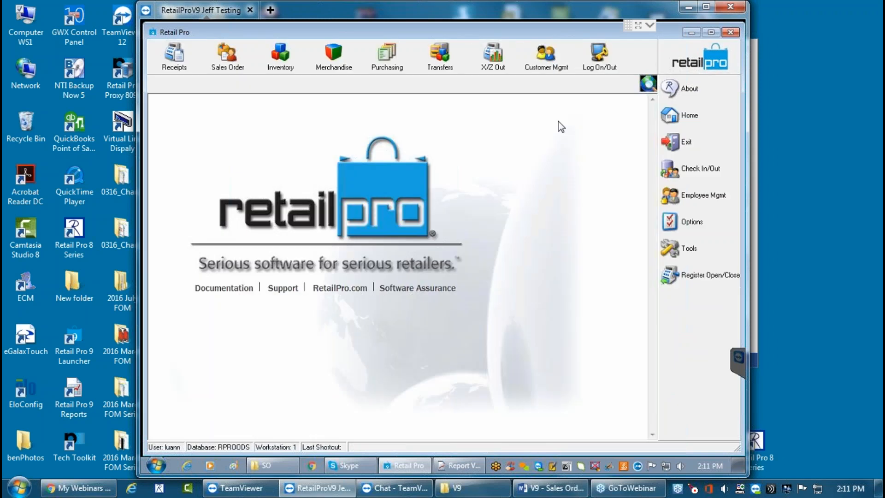